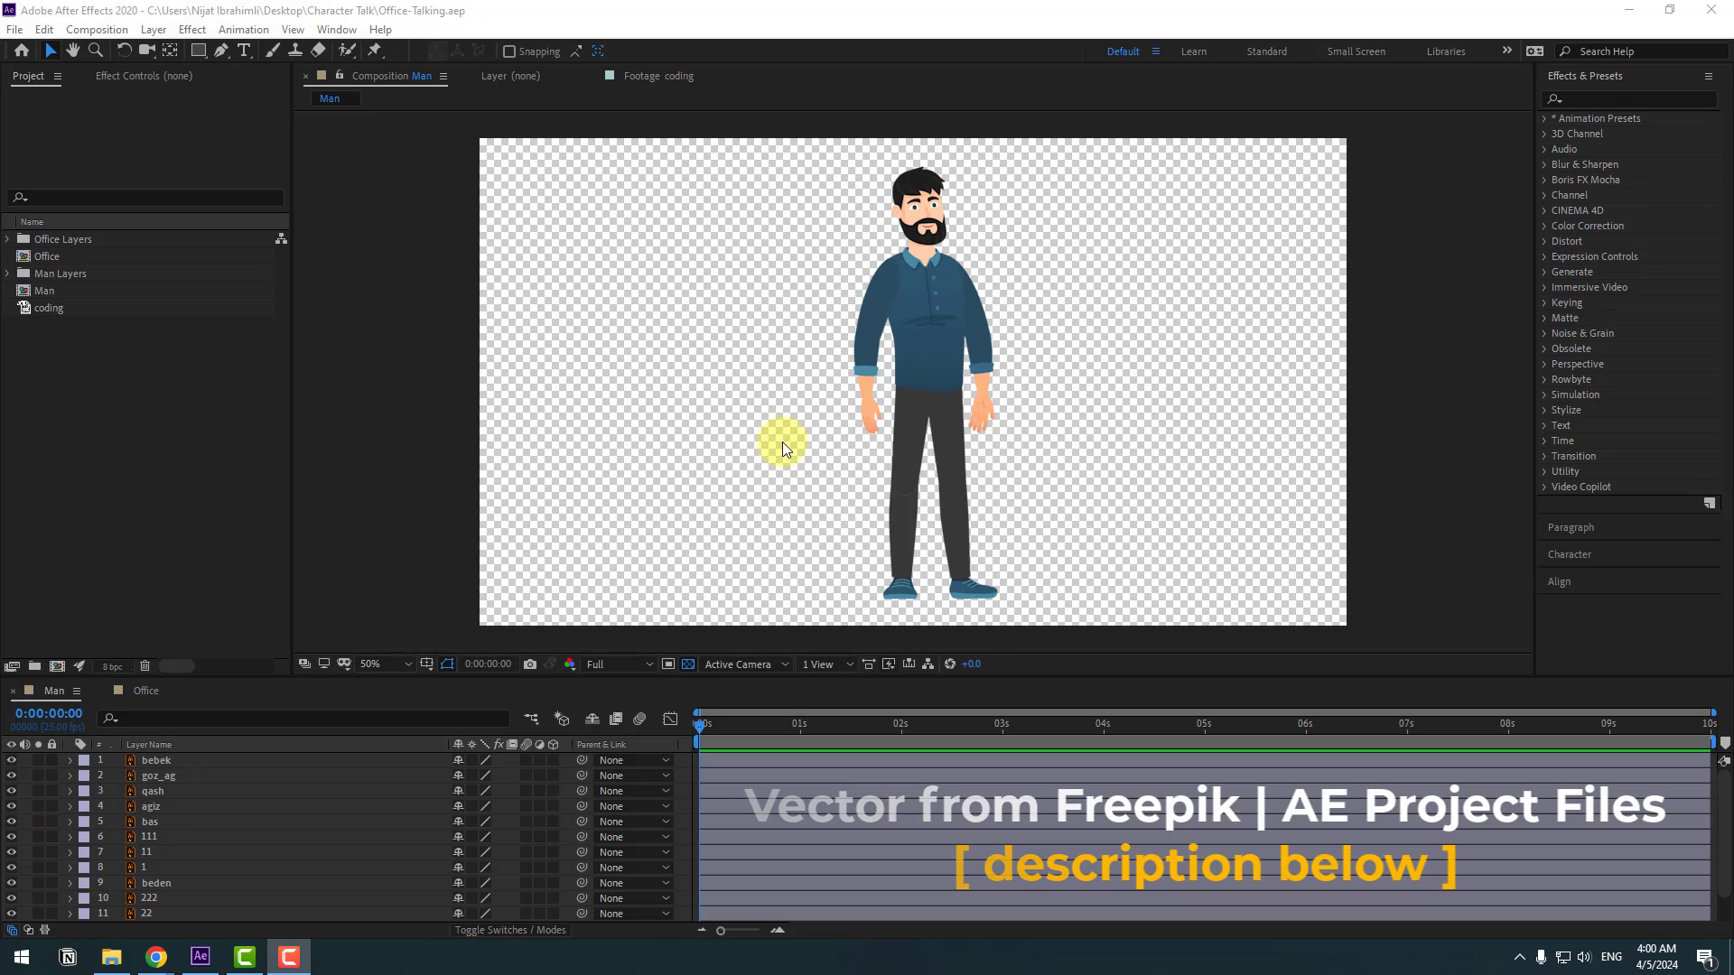
Switch the viewer to the Office composition and select the Man comp in the Project panel.
{"action": "left_click", "coordinate": [136, 695]}
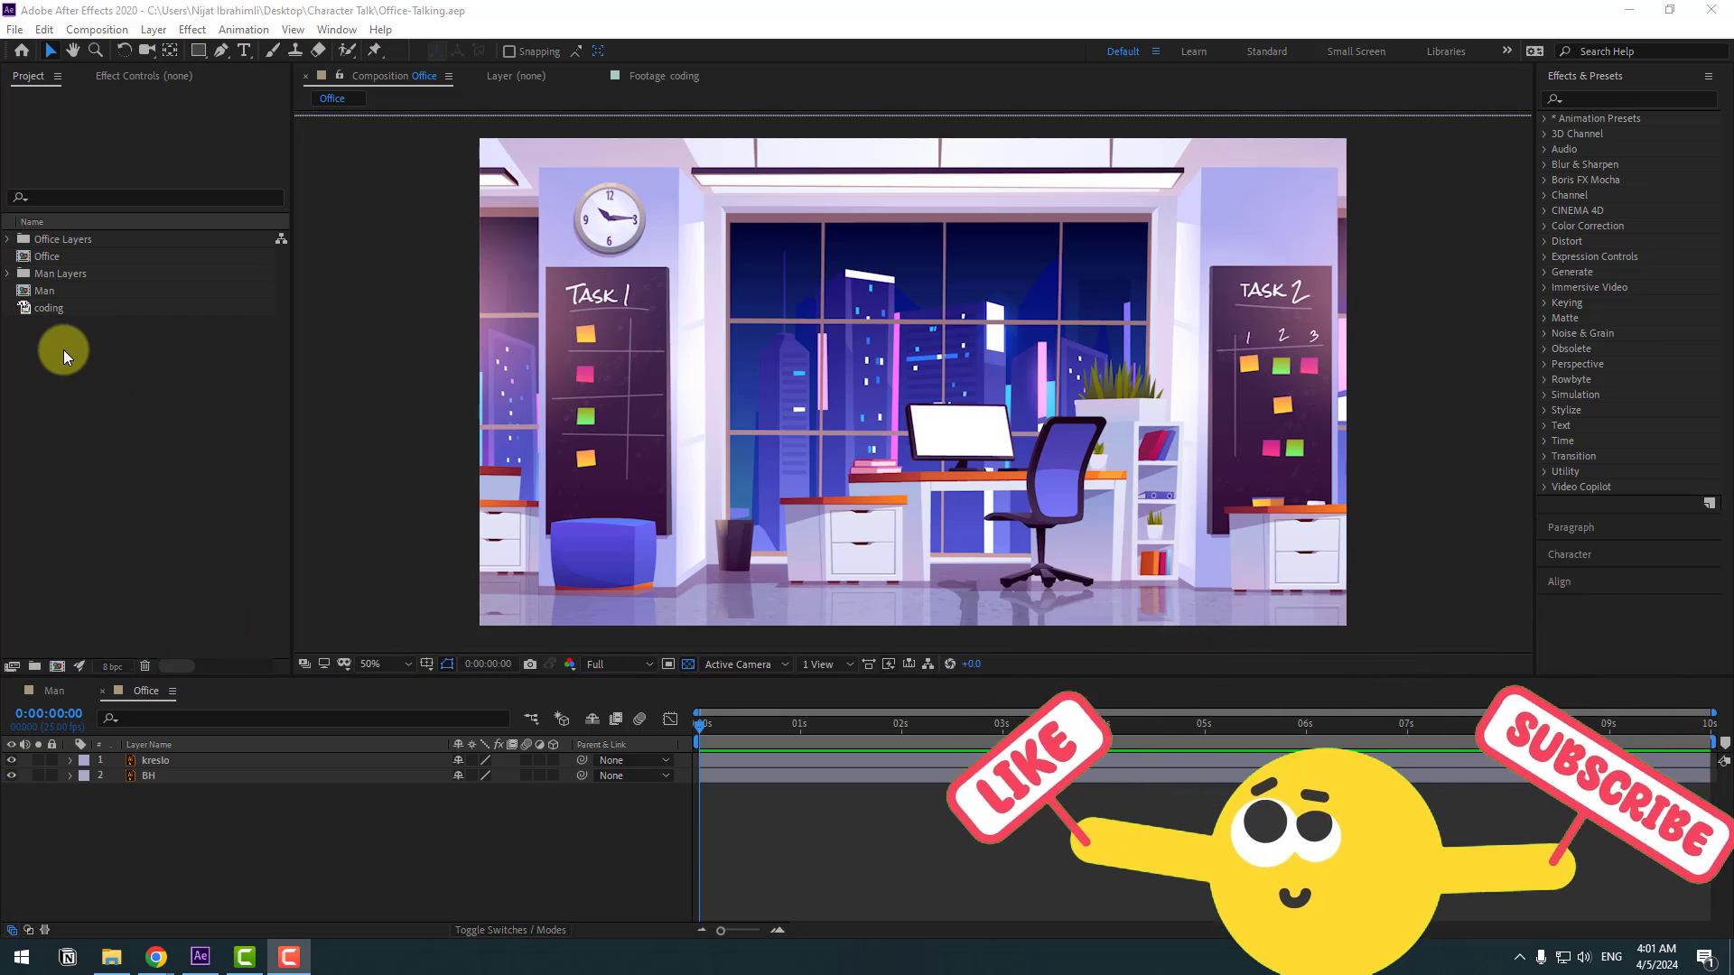
{"action": "left_click", "coordinate": [41, 289]}
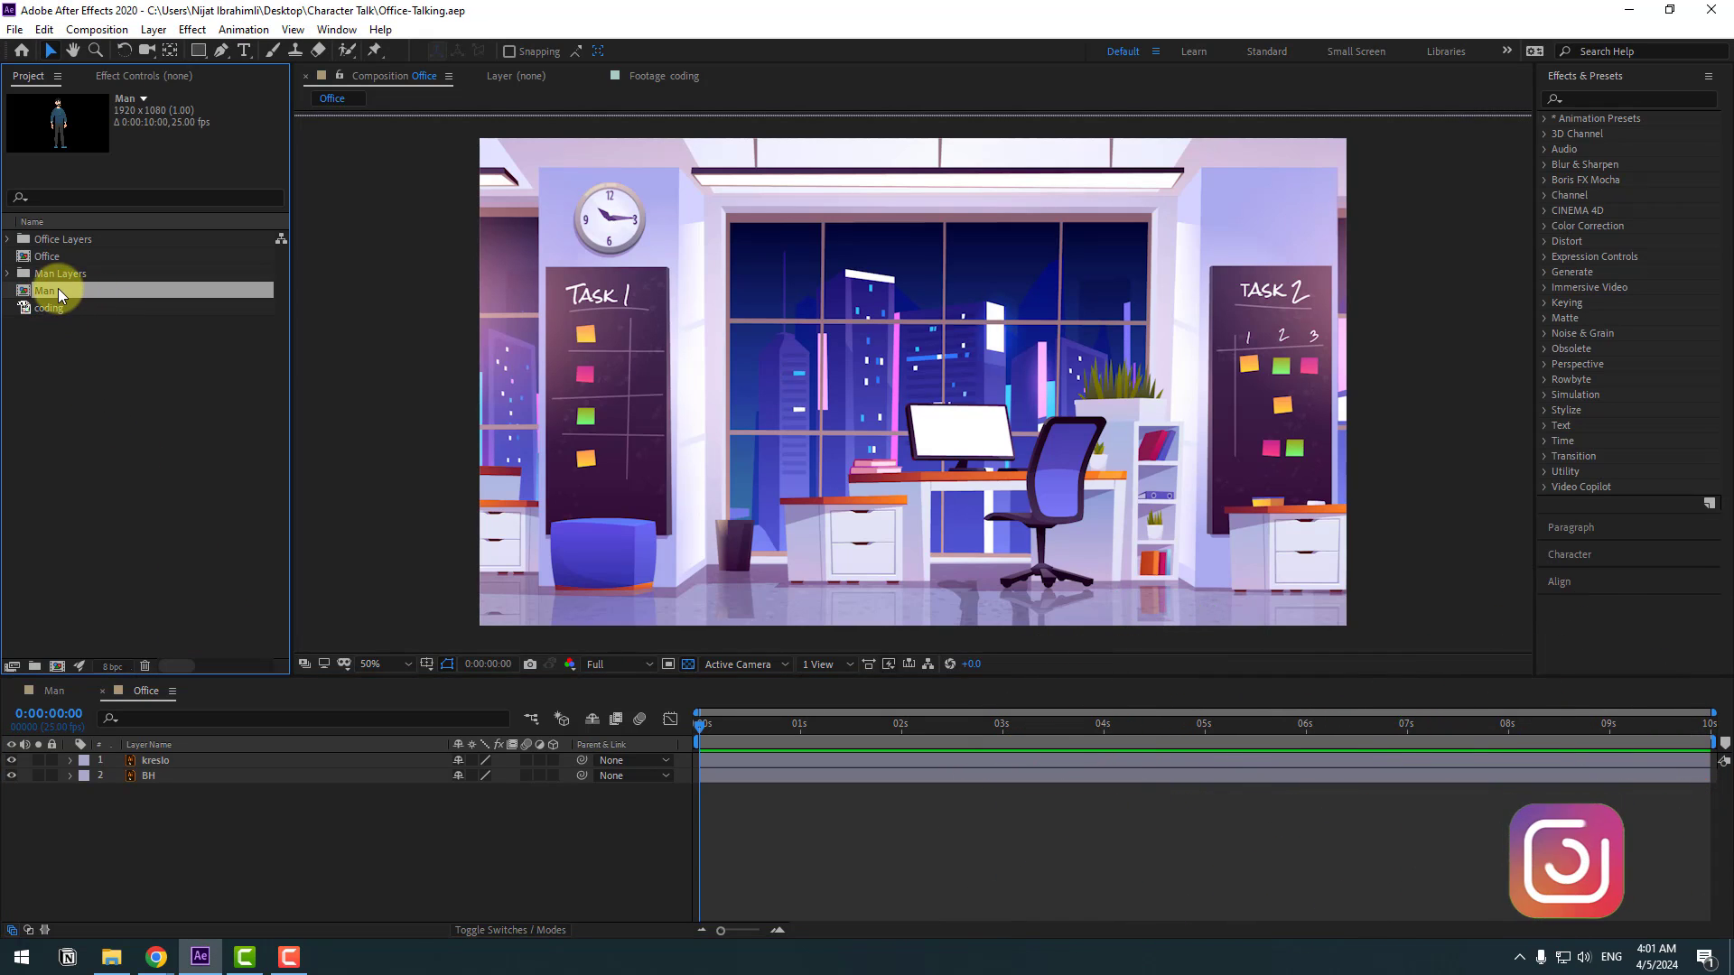
Add the Man comp to the Office timeline, scale it to 308% and shift it down-left.
{"action": "left_click_drag", "start_coordinate": [56, 287], "coordinate": [166, 768]}
{"action": "key", "text": "s"}
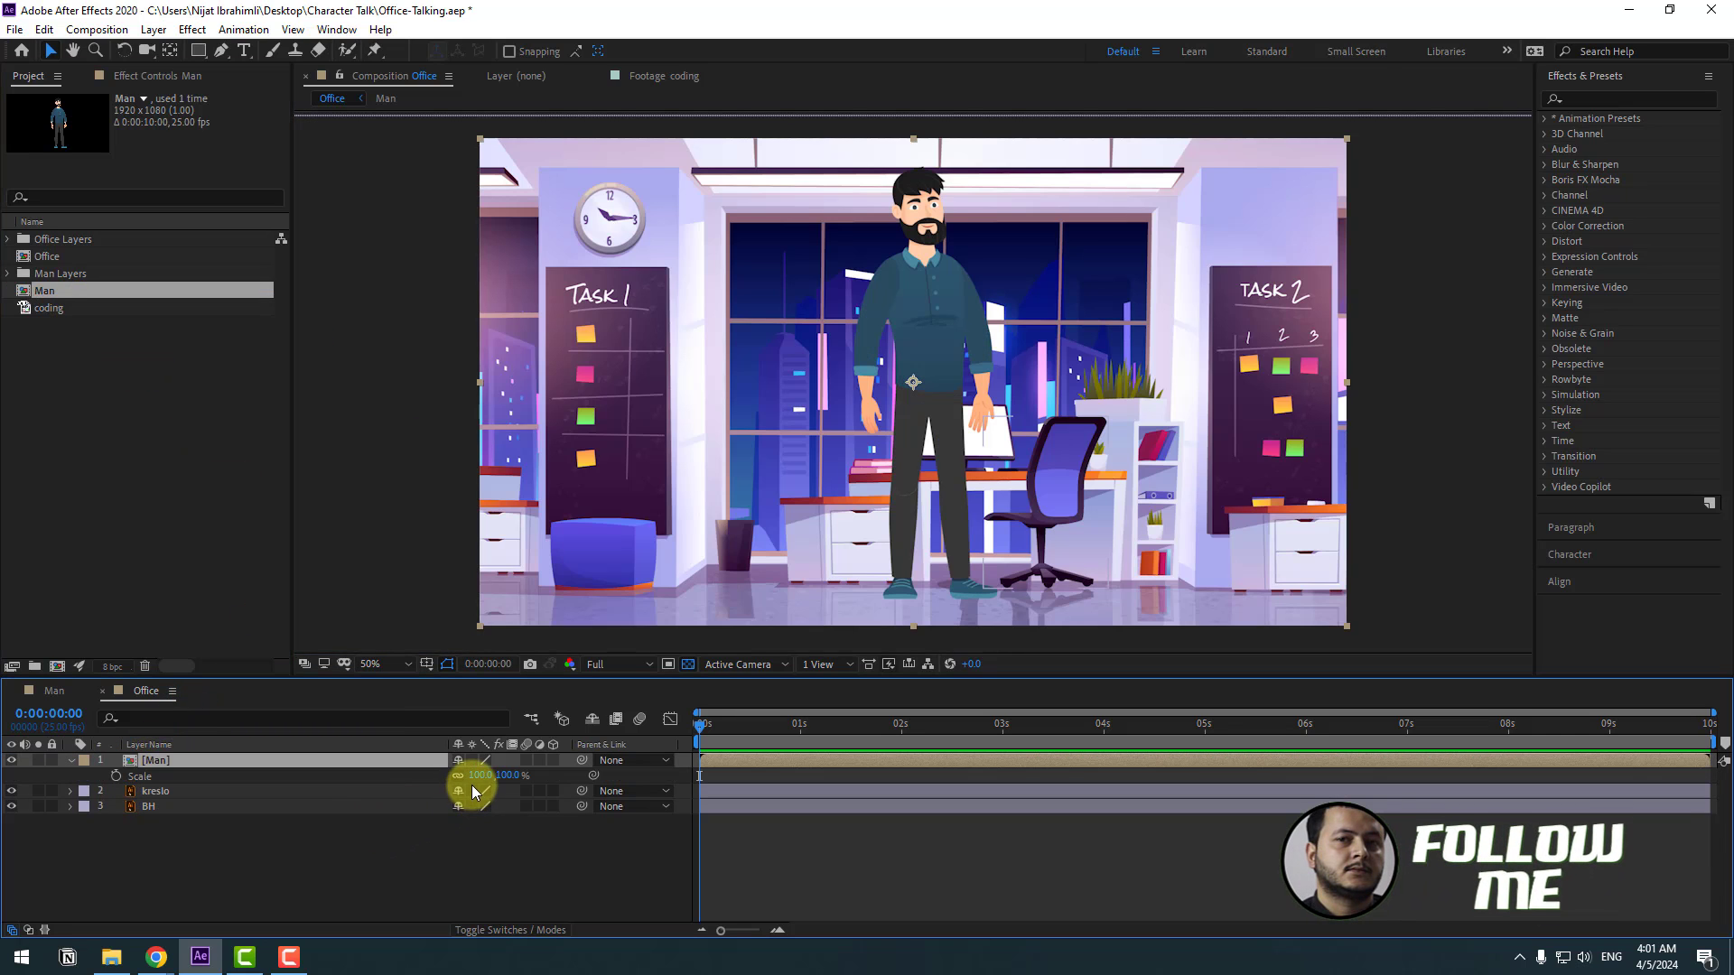
{"action": "left_click_drag", "start_coordinate": [480, 775], "coordinate": [747, 638]}
{"action": "left_click", "coordinate": [529, 777]}
{"action": "left_click_drag", "start_coordinate": [528, 776], "coordinate": [738, 500]}
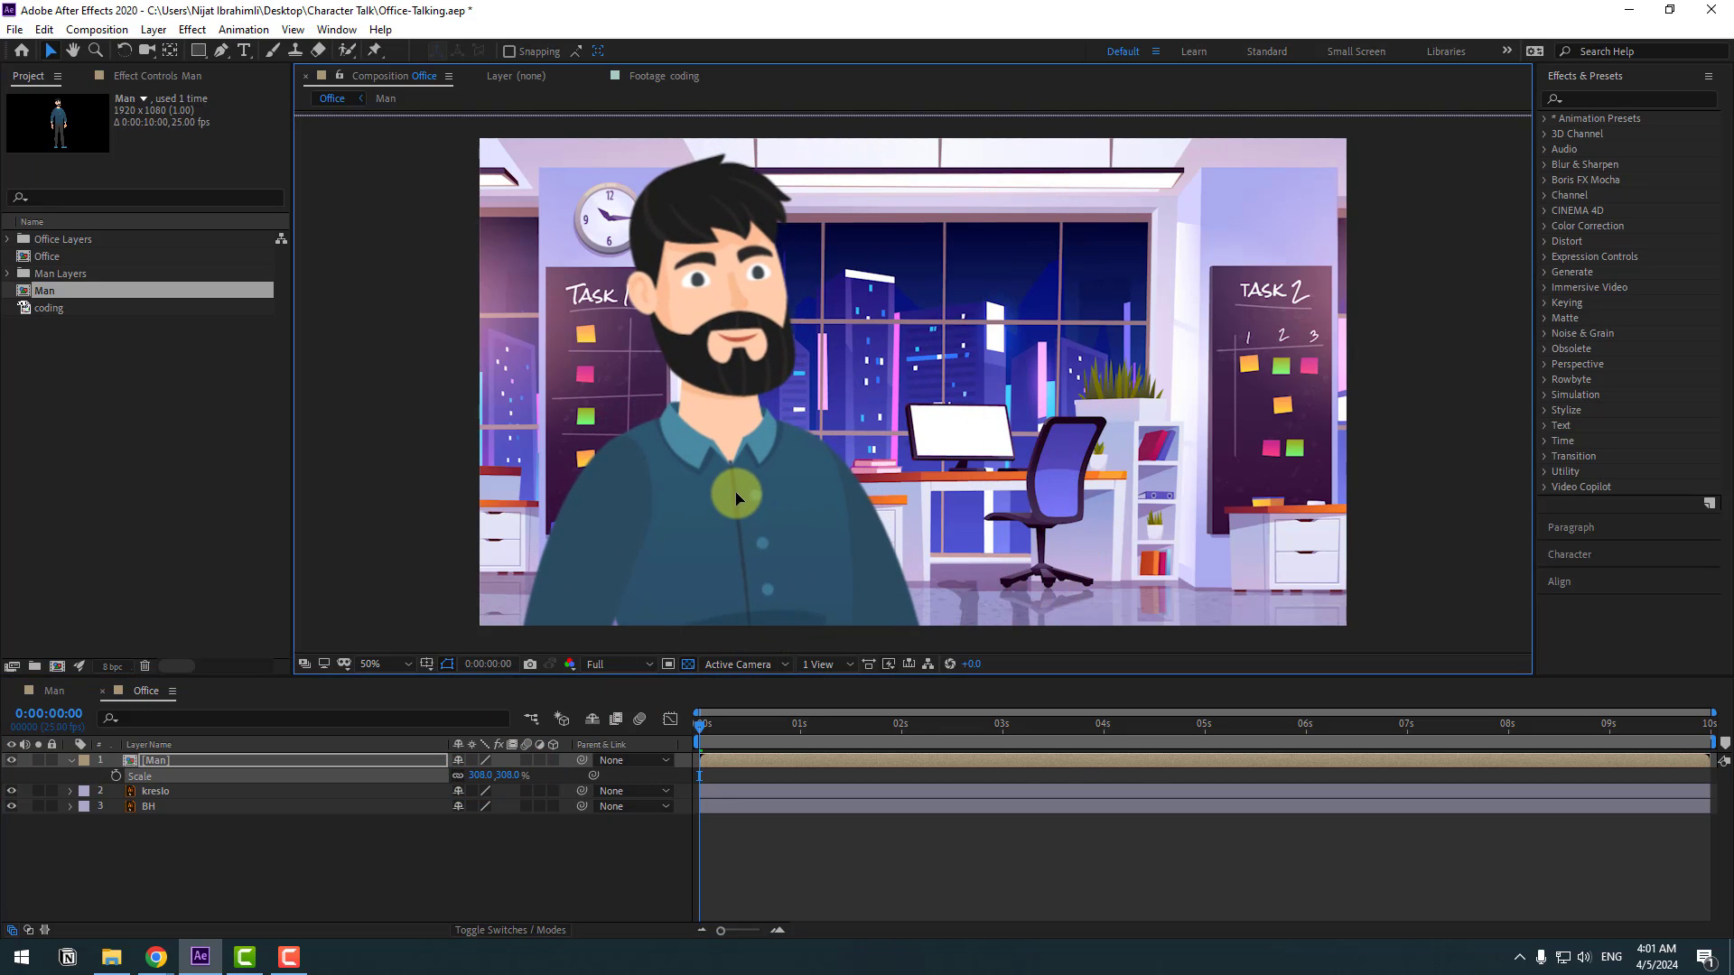
Move the kreslo chair up and left and scale it to 297%.
{"action": "left_click", "coordinate": [69, 761]}
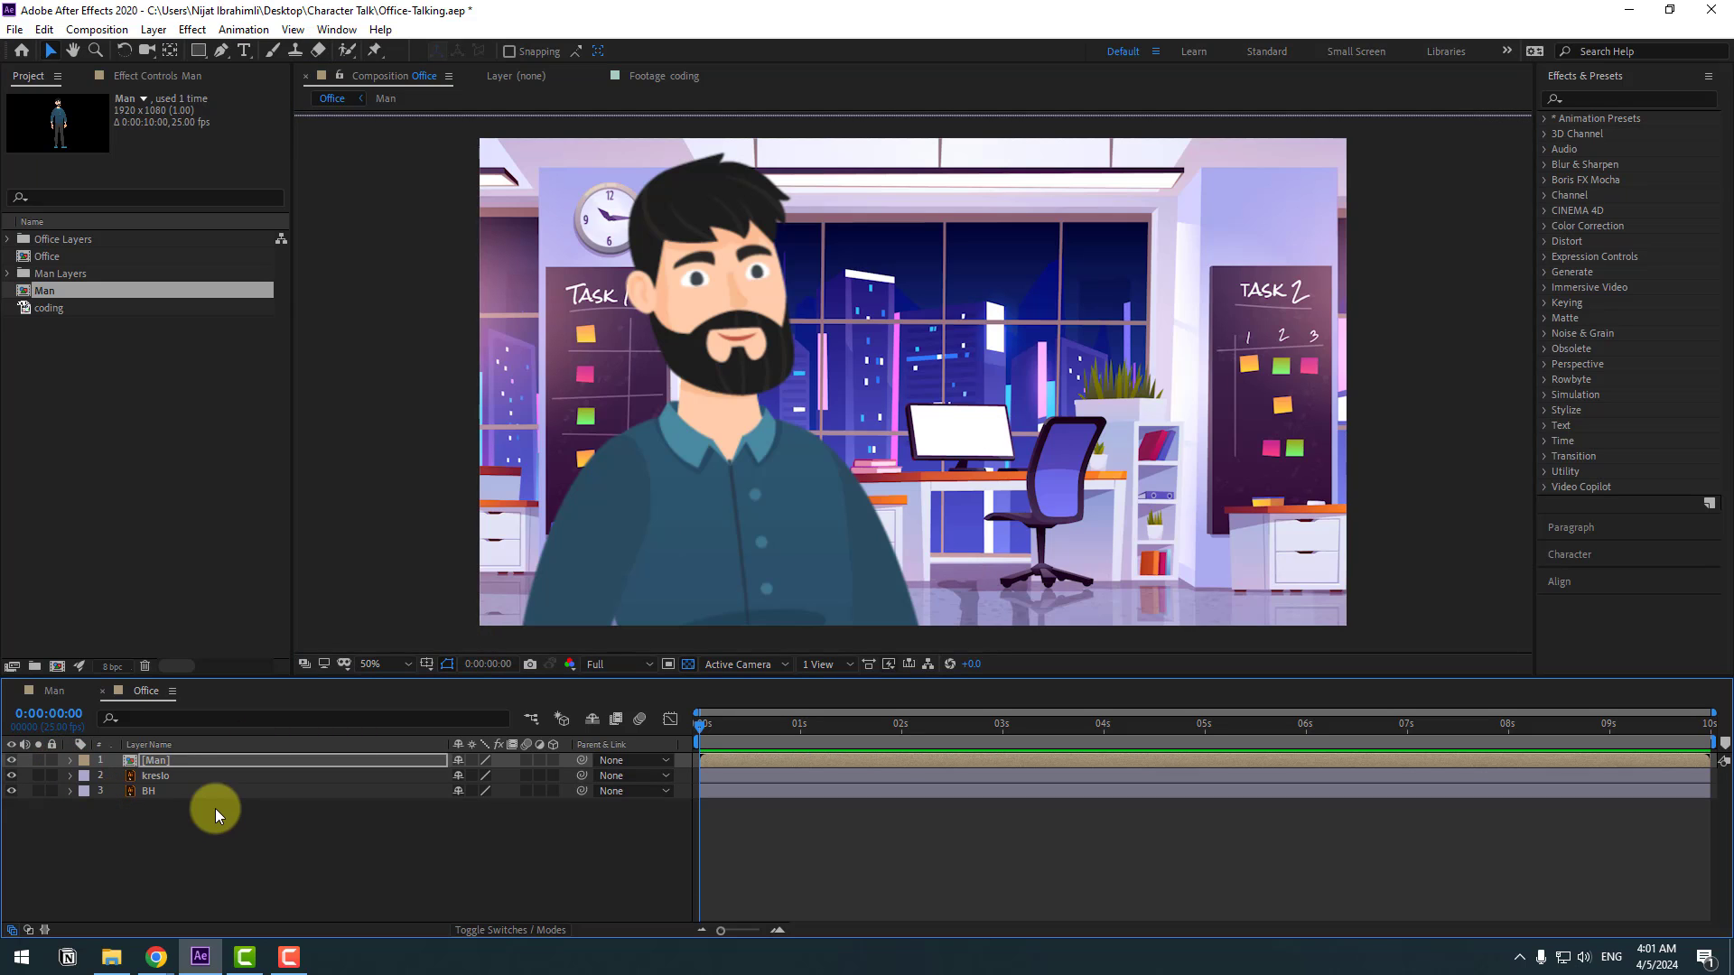
{"action": "left_click", "coordinate": [149, 776]}
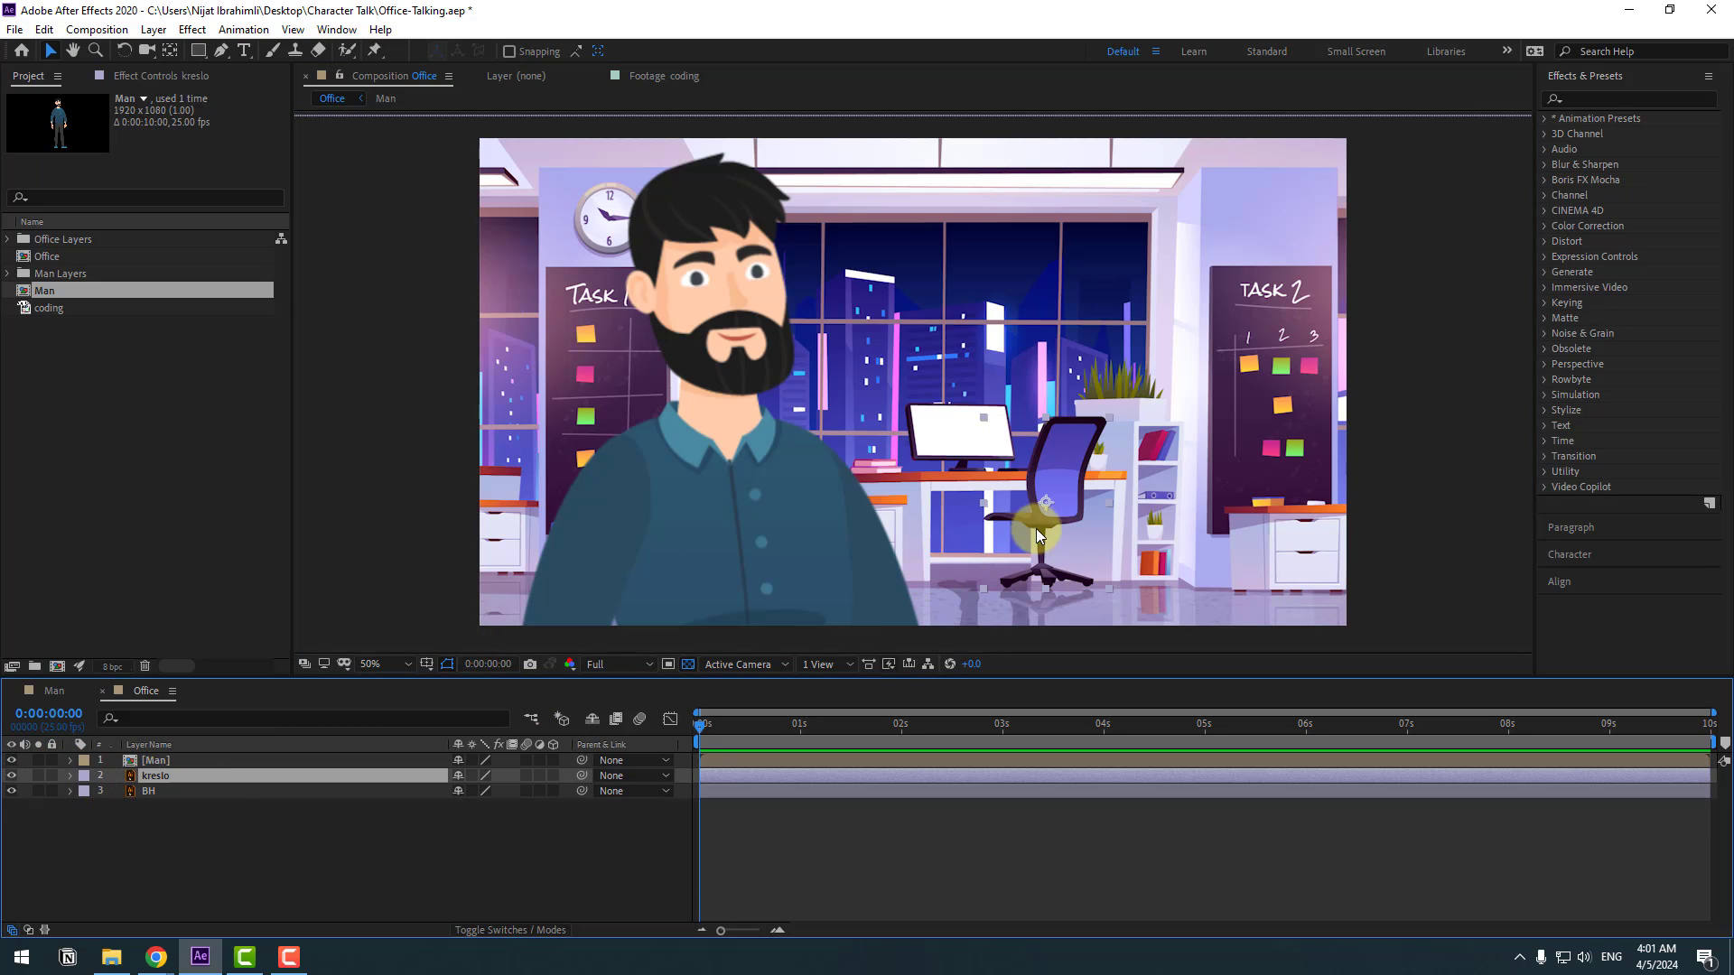
{"action": "left_click_drag", "start_coordinate": [1037, 528], "coordinate": [900, 424]}
{"action": "key", "text": "s"}
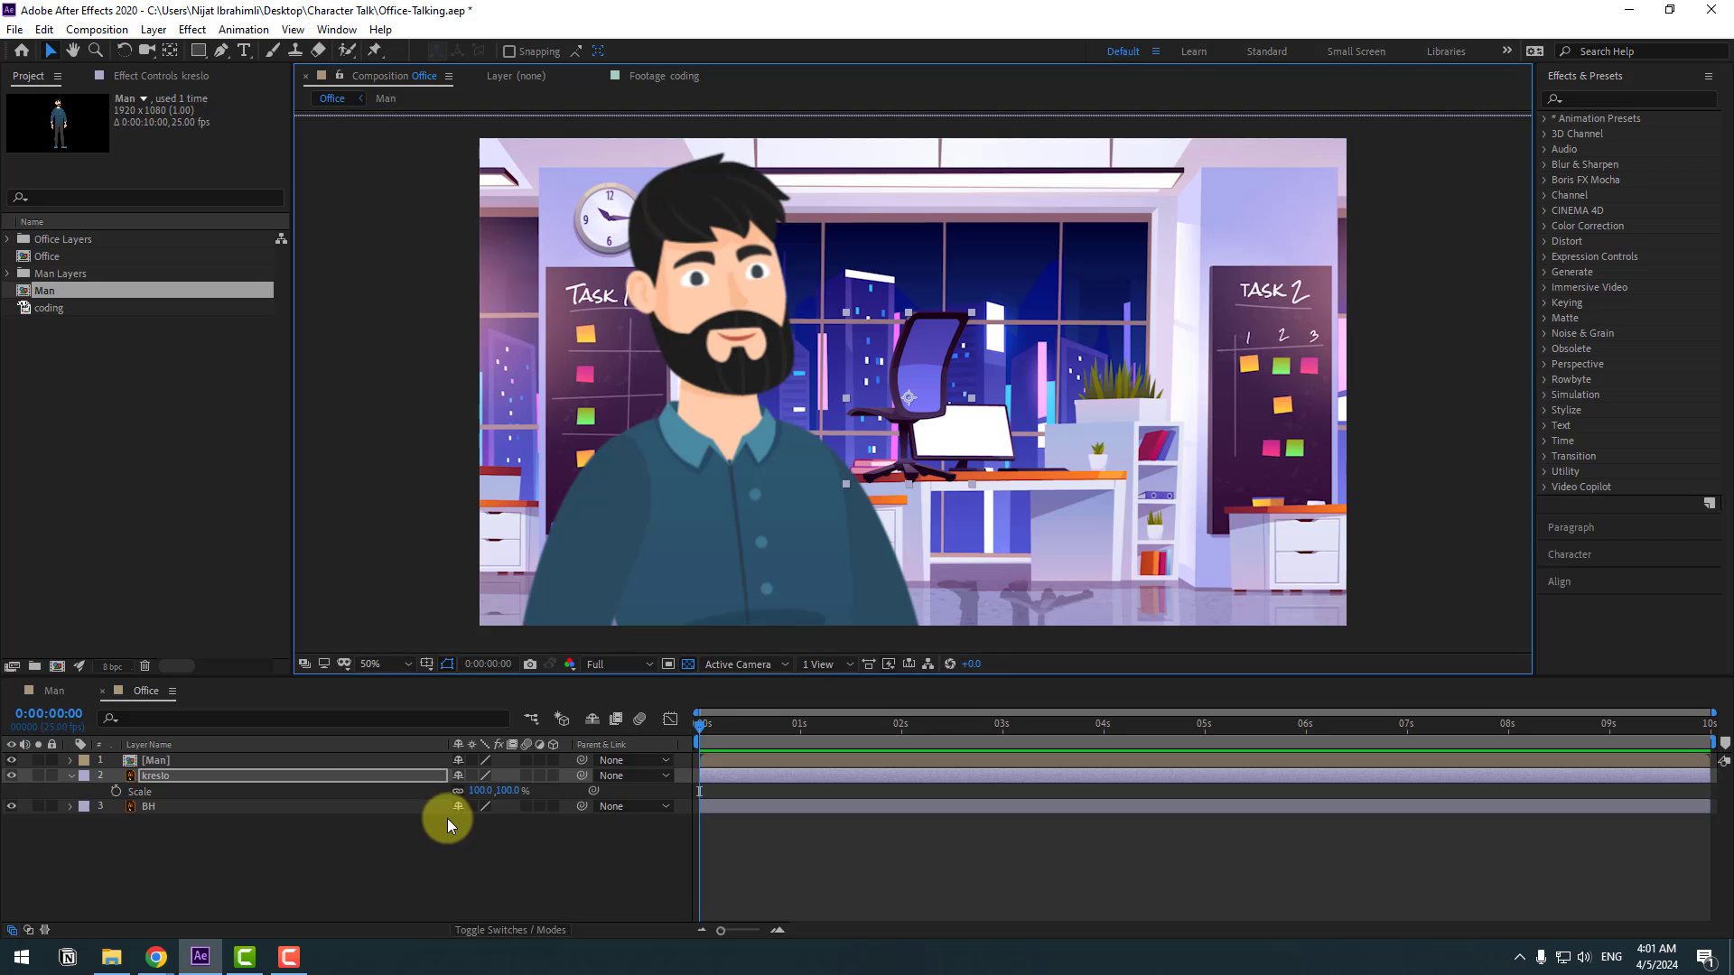
{"action": "left_click_drag", "start_coordinate": [478, 791], "coordinate": [604, 514]}
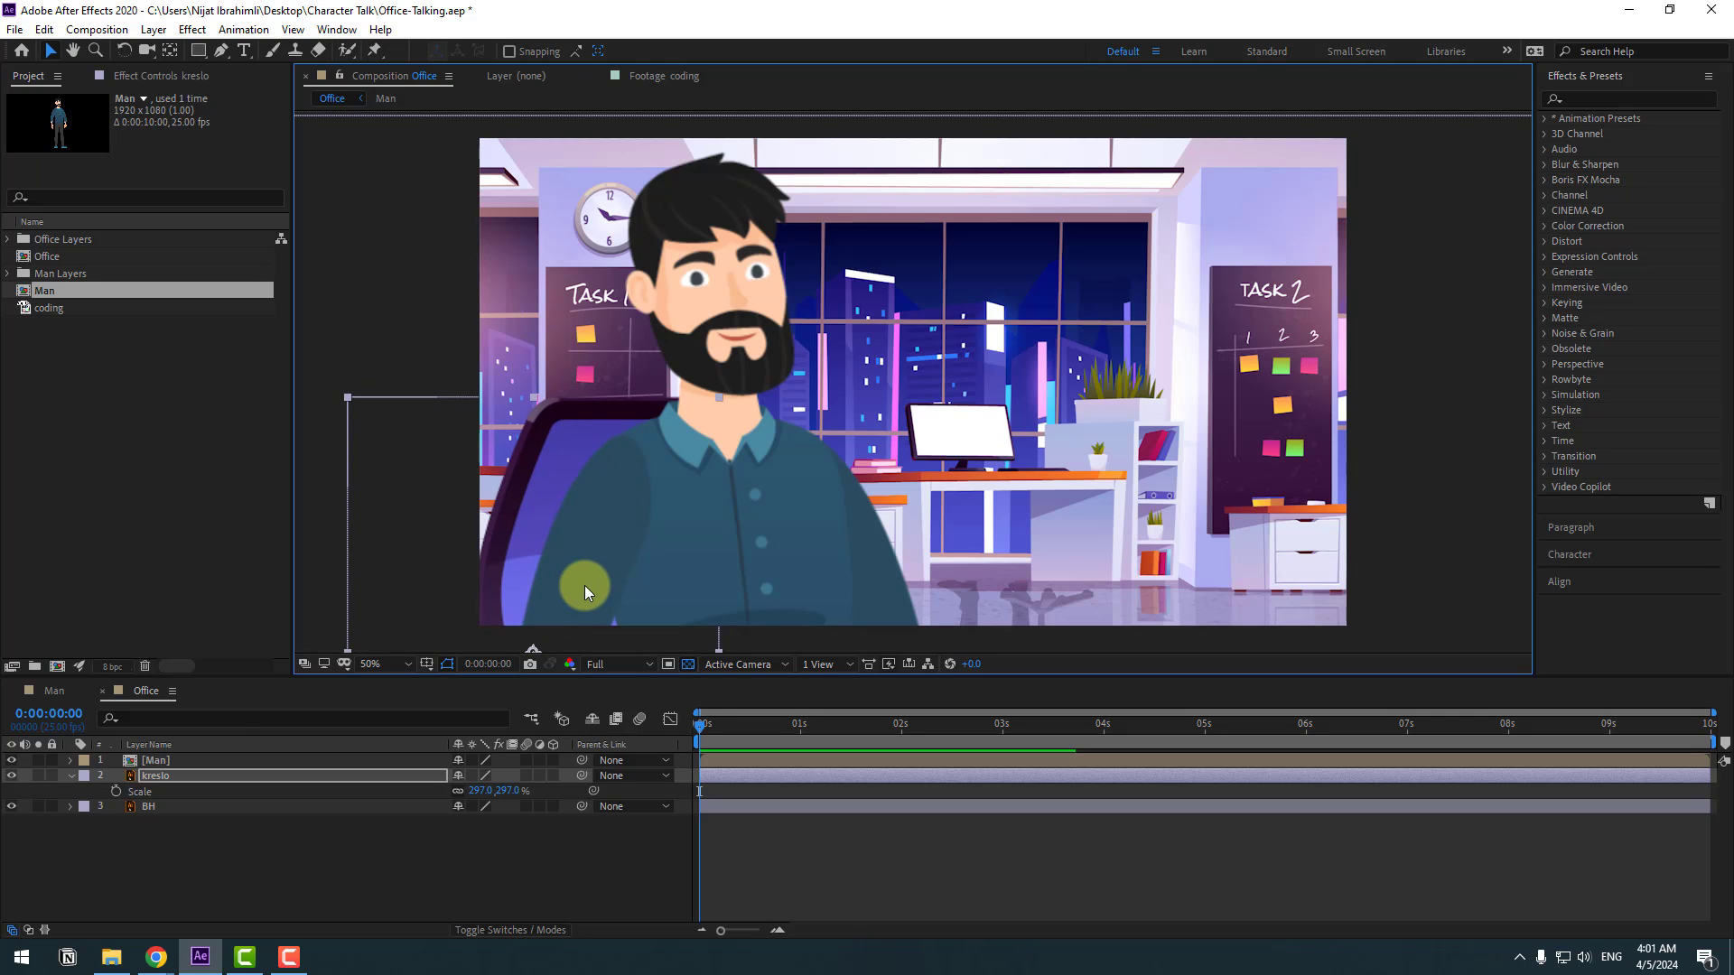
{"action": "left_click", "coordinate": [71, 778]}
{"action": "left_click", "coordinate": [159, 823]}
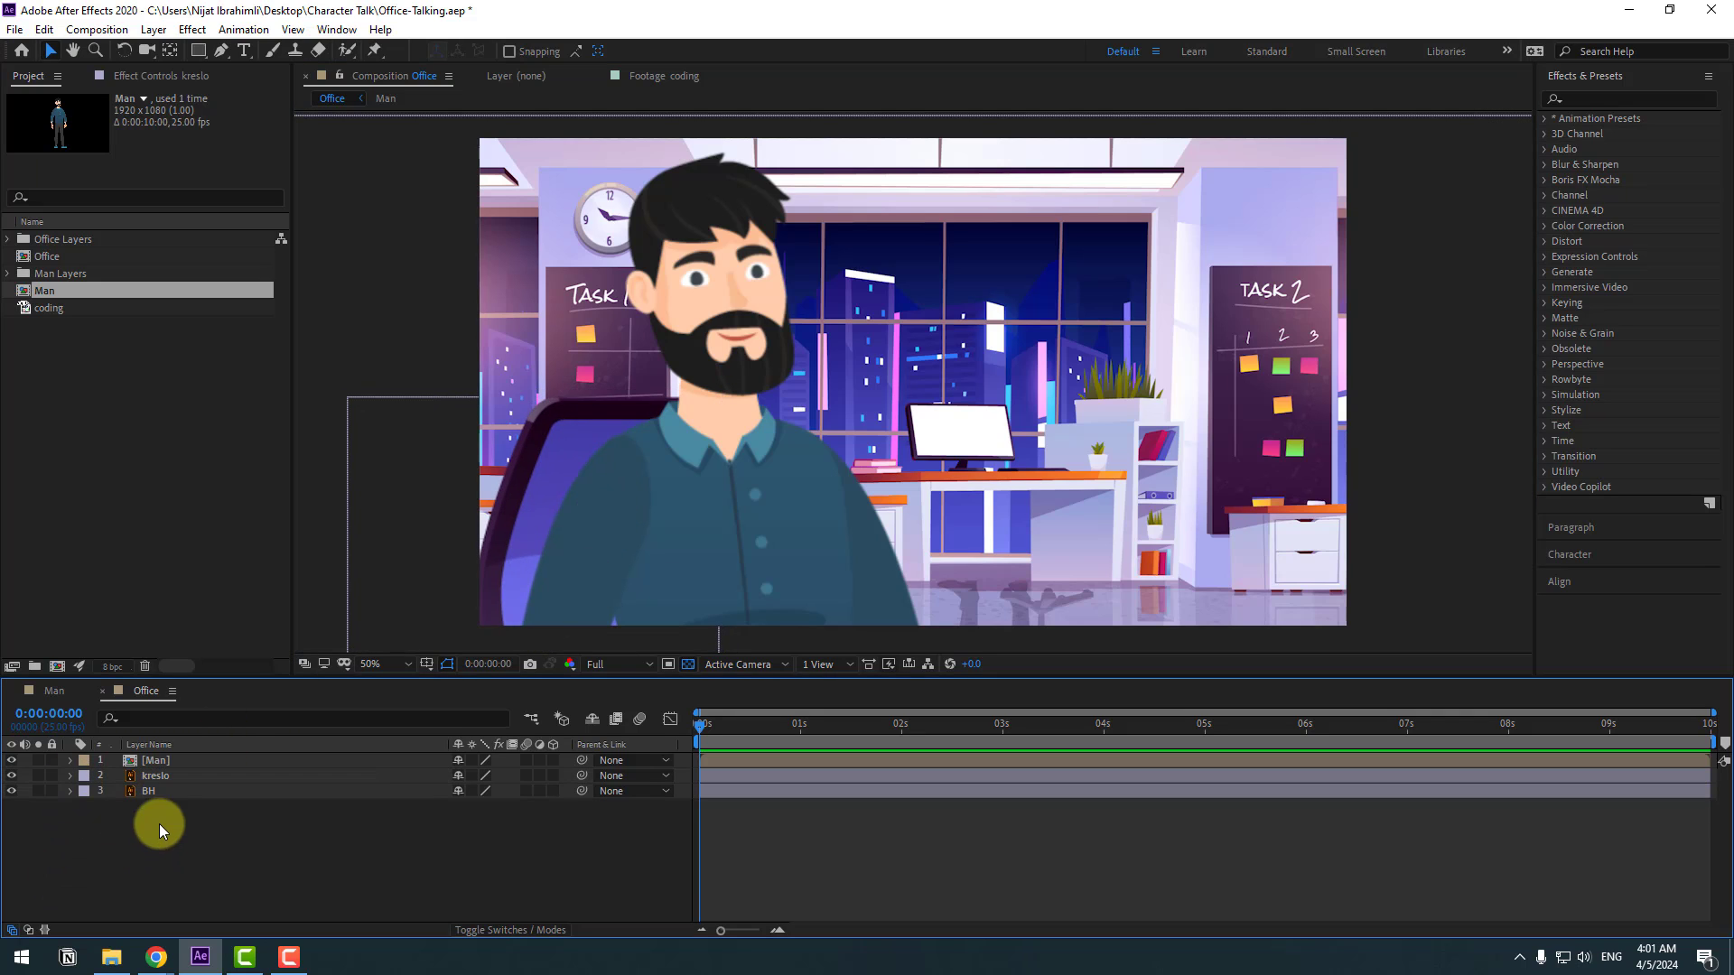
Scale the BH background to 419% and position it so the monitor sits beside the man.
{"action": "left_click", "coordinate": [145, 793]}
{"action": "key", "text": "comma"}
{"action": "key", "text": "comma"}
{"action": "key", "text": "comma"}
{"action": "key", "text": "comma"}
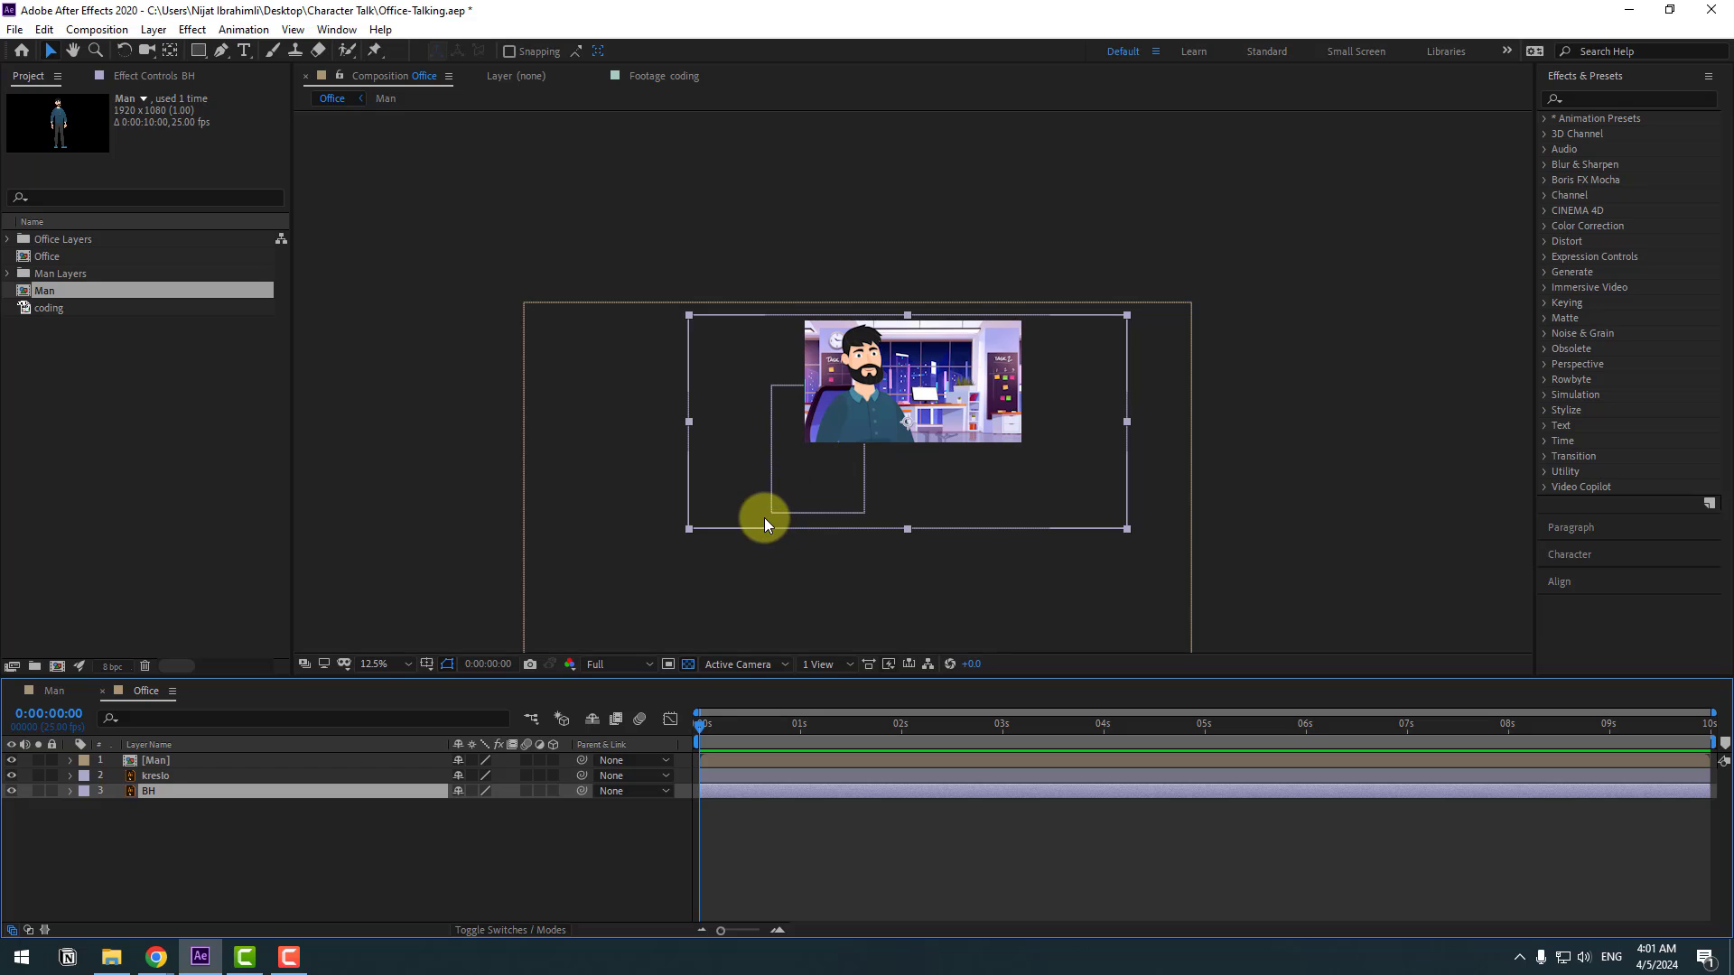
{"action": "key", "text": "period"}
{"action": "key", "text": "s"}
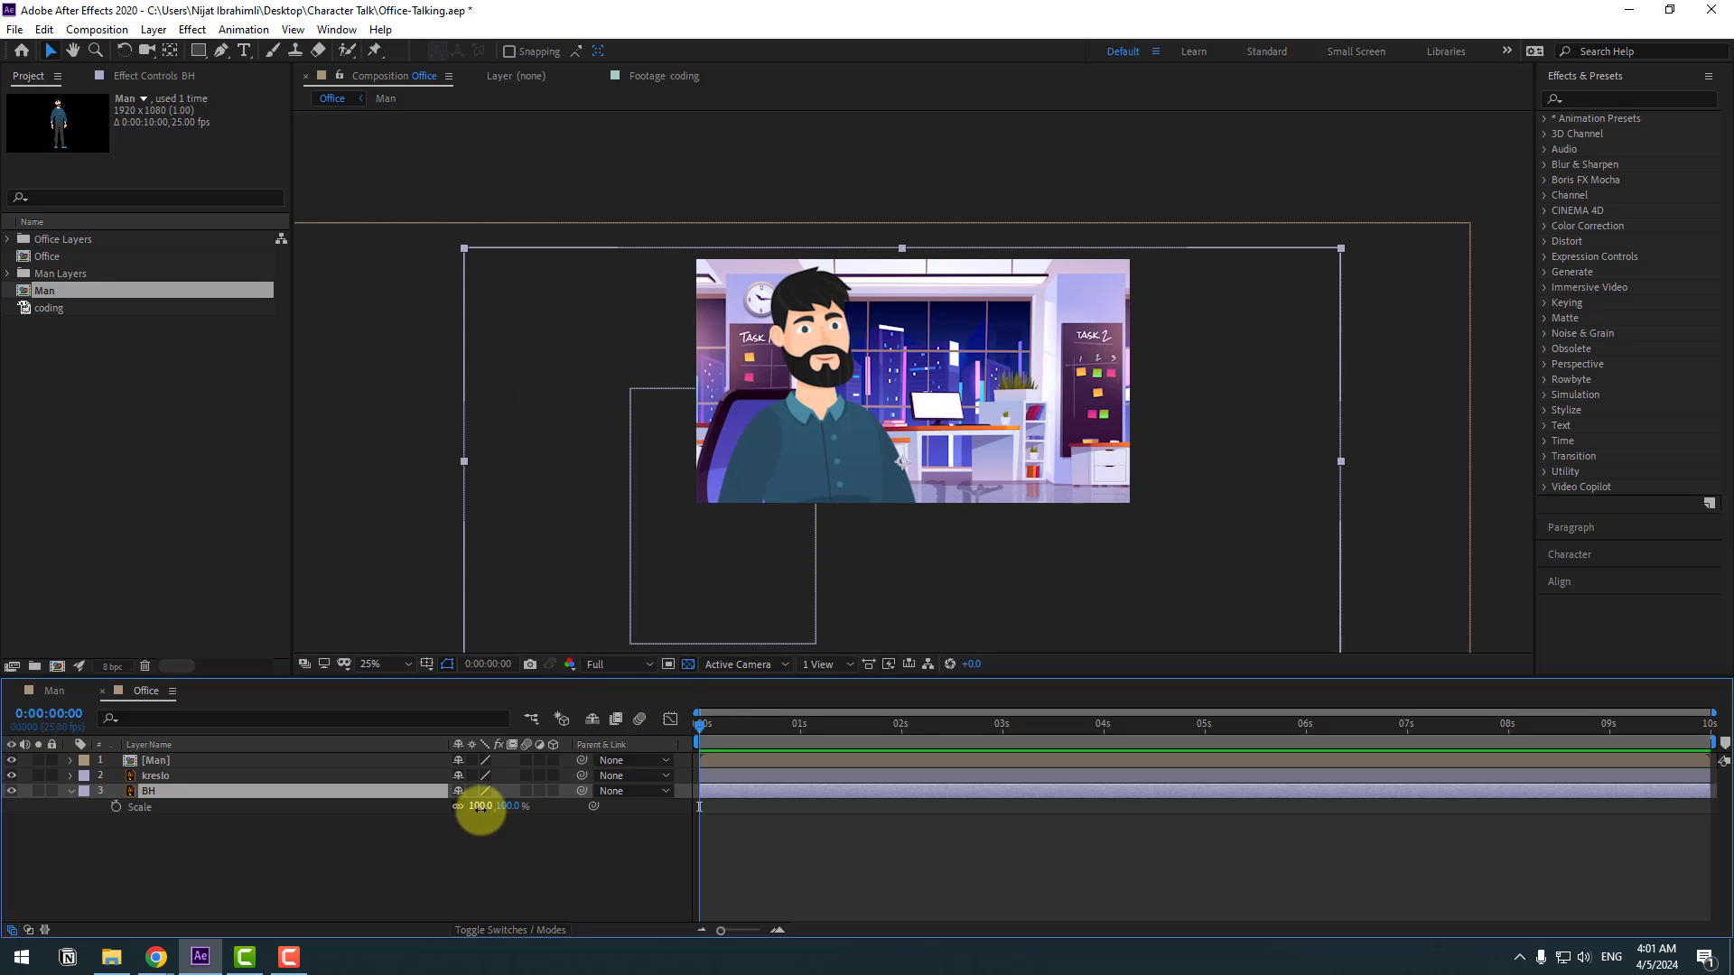
{"action": "left_click_drag", "start_coordinate": [480, 807], "coordinate": [708, 723]}
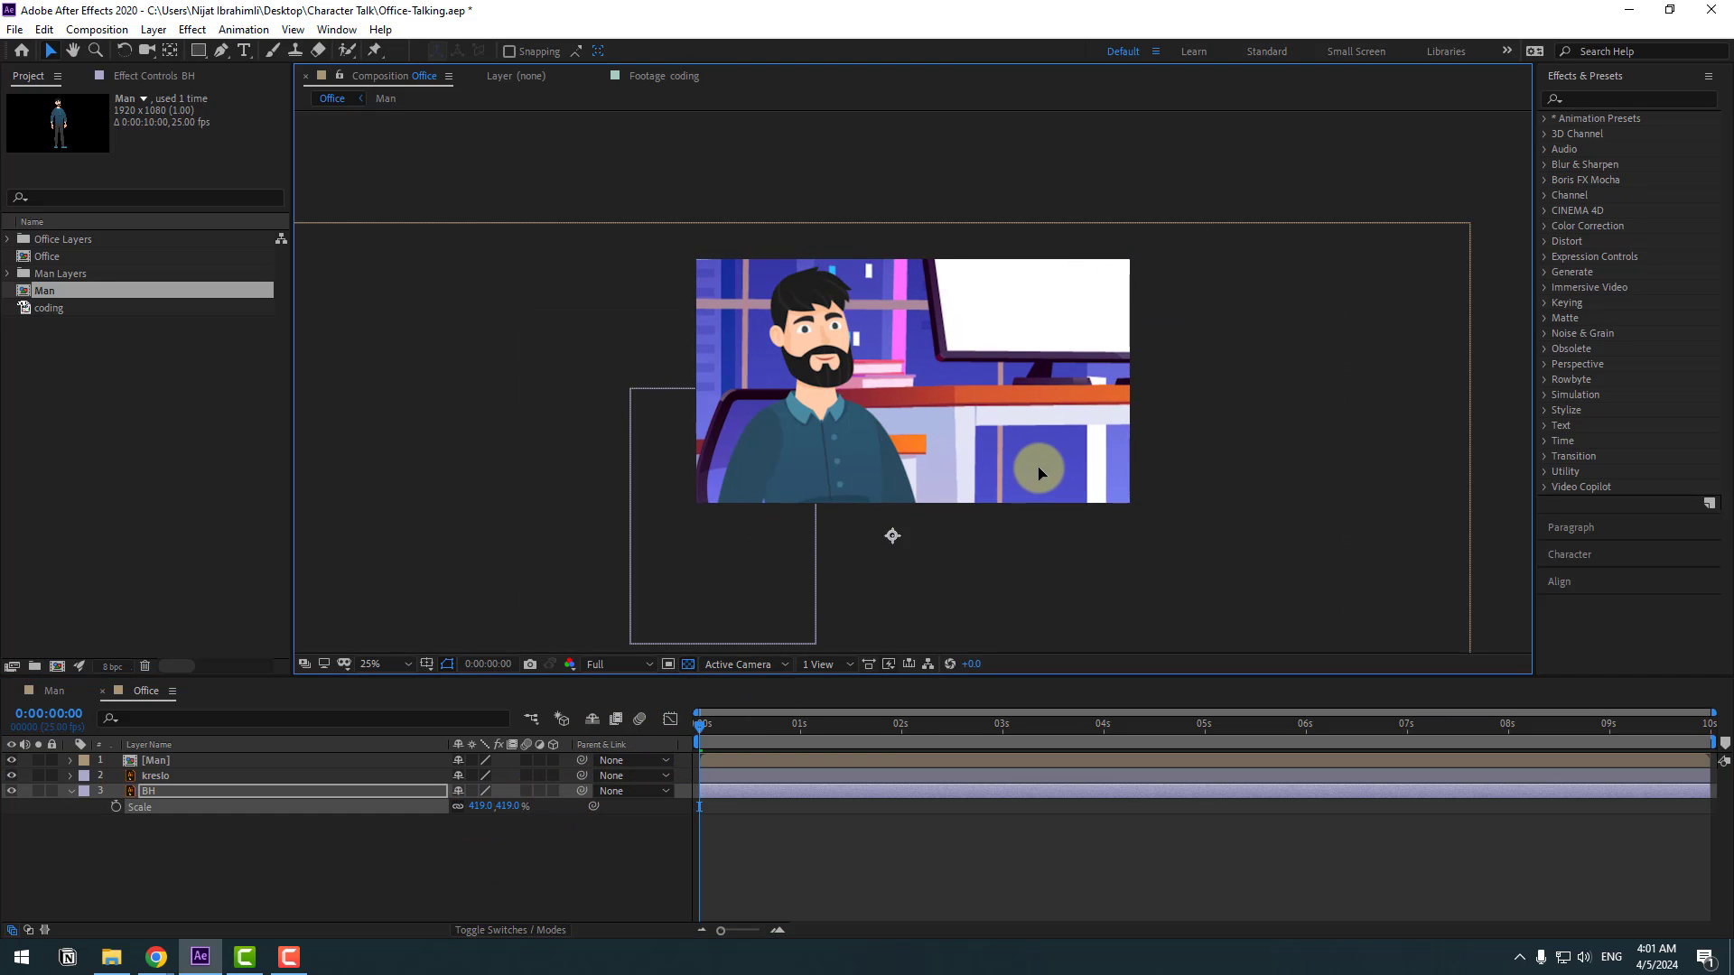
{"action": "left_click_drag", "start_coordinate": [1039, 473], "coordinate": [1010, 524]}
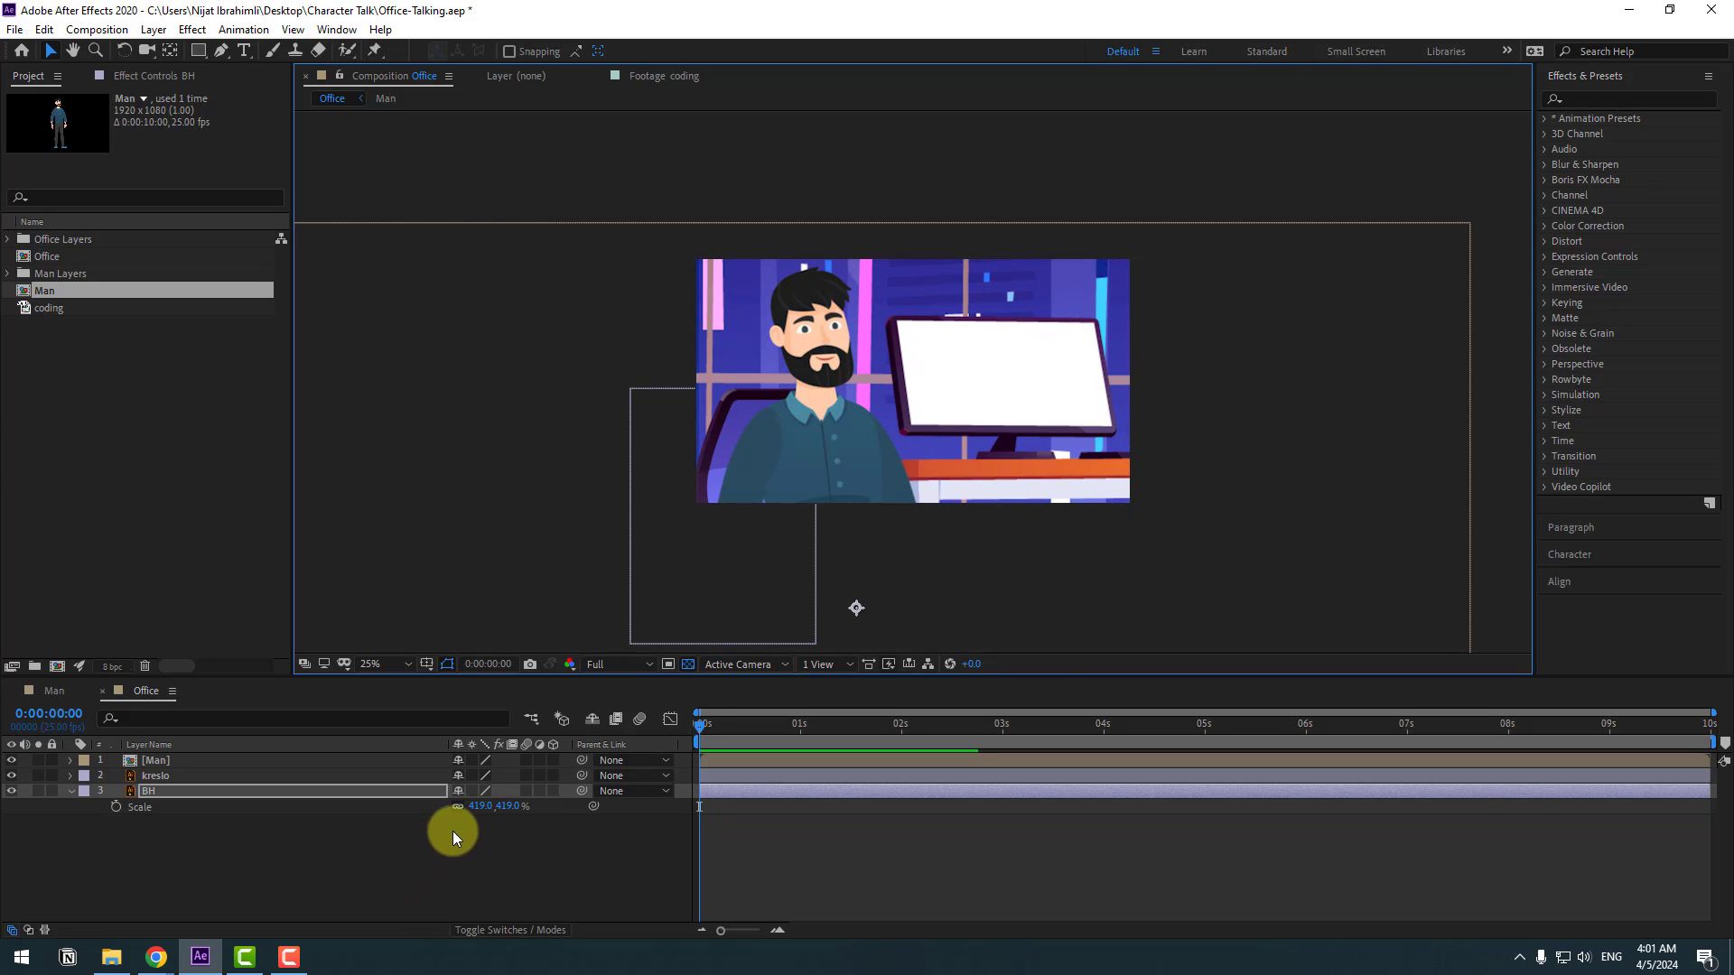
{"action": "left_click_drag", "start_coordinate": [984, 418], "coordinate": [987, 425]}
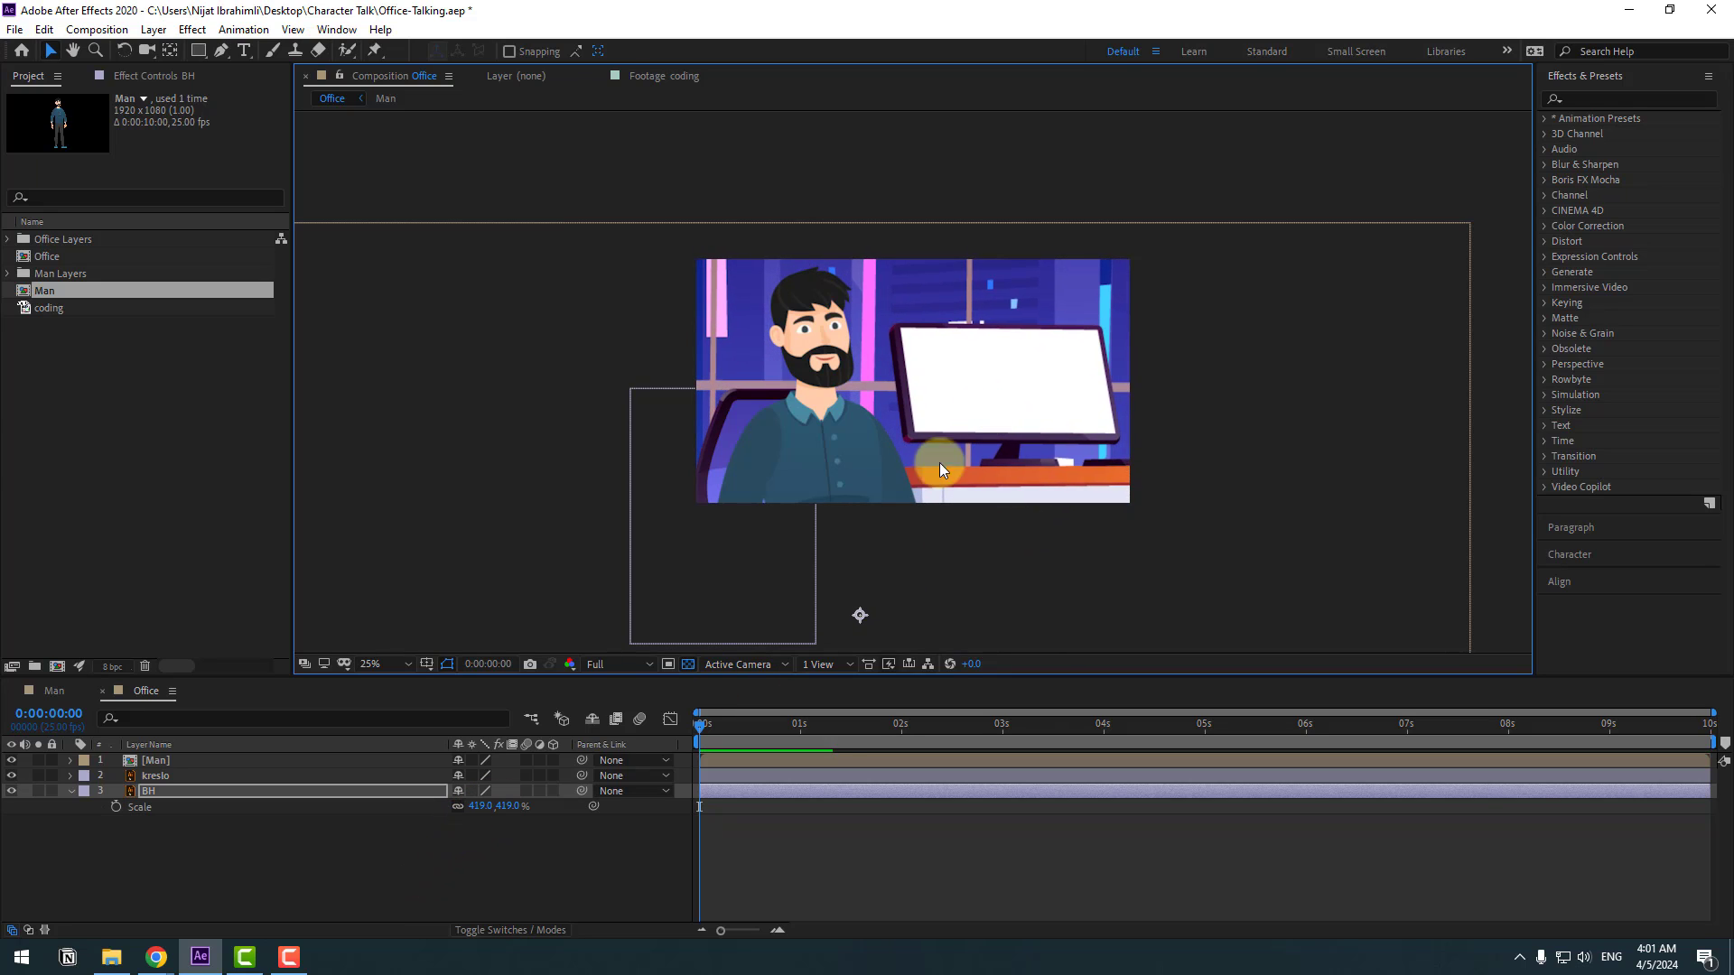
{"action": "key", "text": "period"}
Enlarge the Man layer to 355% and lower him slightly.
{"action": "left_click", "coordinate": [167, 763]}
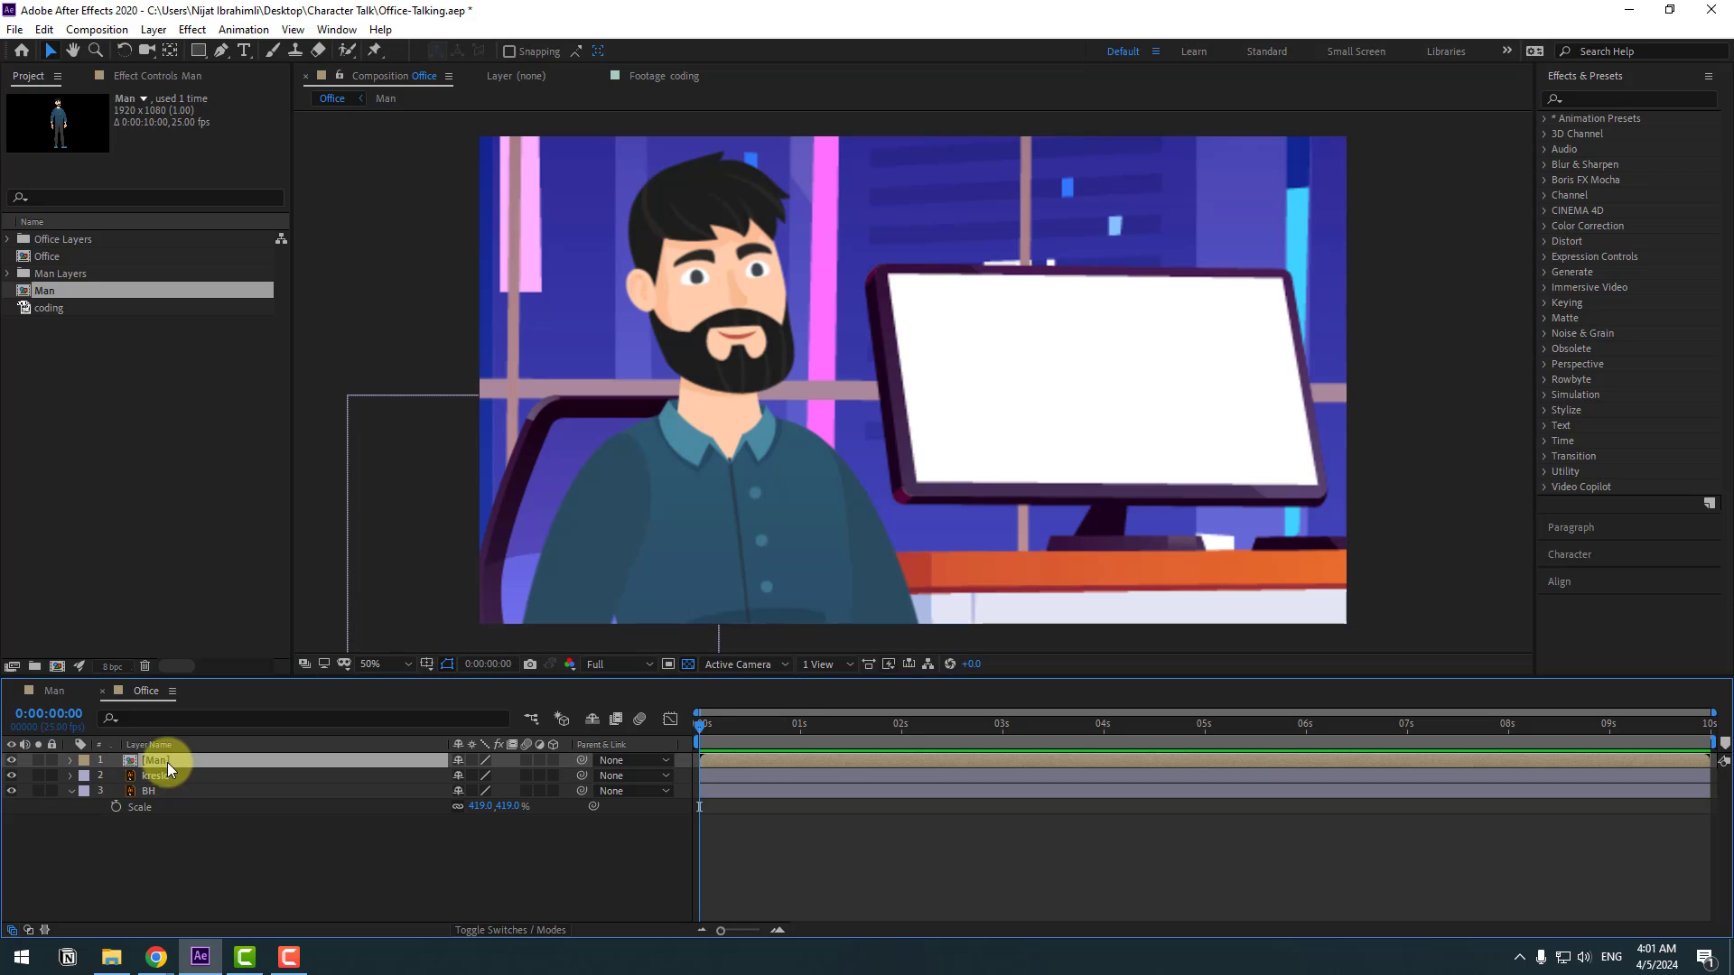
{"action": "key", "text": "s"}
{"action": "left_click_drag", "start_coordinate": [472, 774], "coordinate": [510, 774]}
{"action": "left_click_drag", "start_coordinate": [740, 480], "coordinate": [747, 550]}
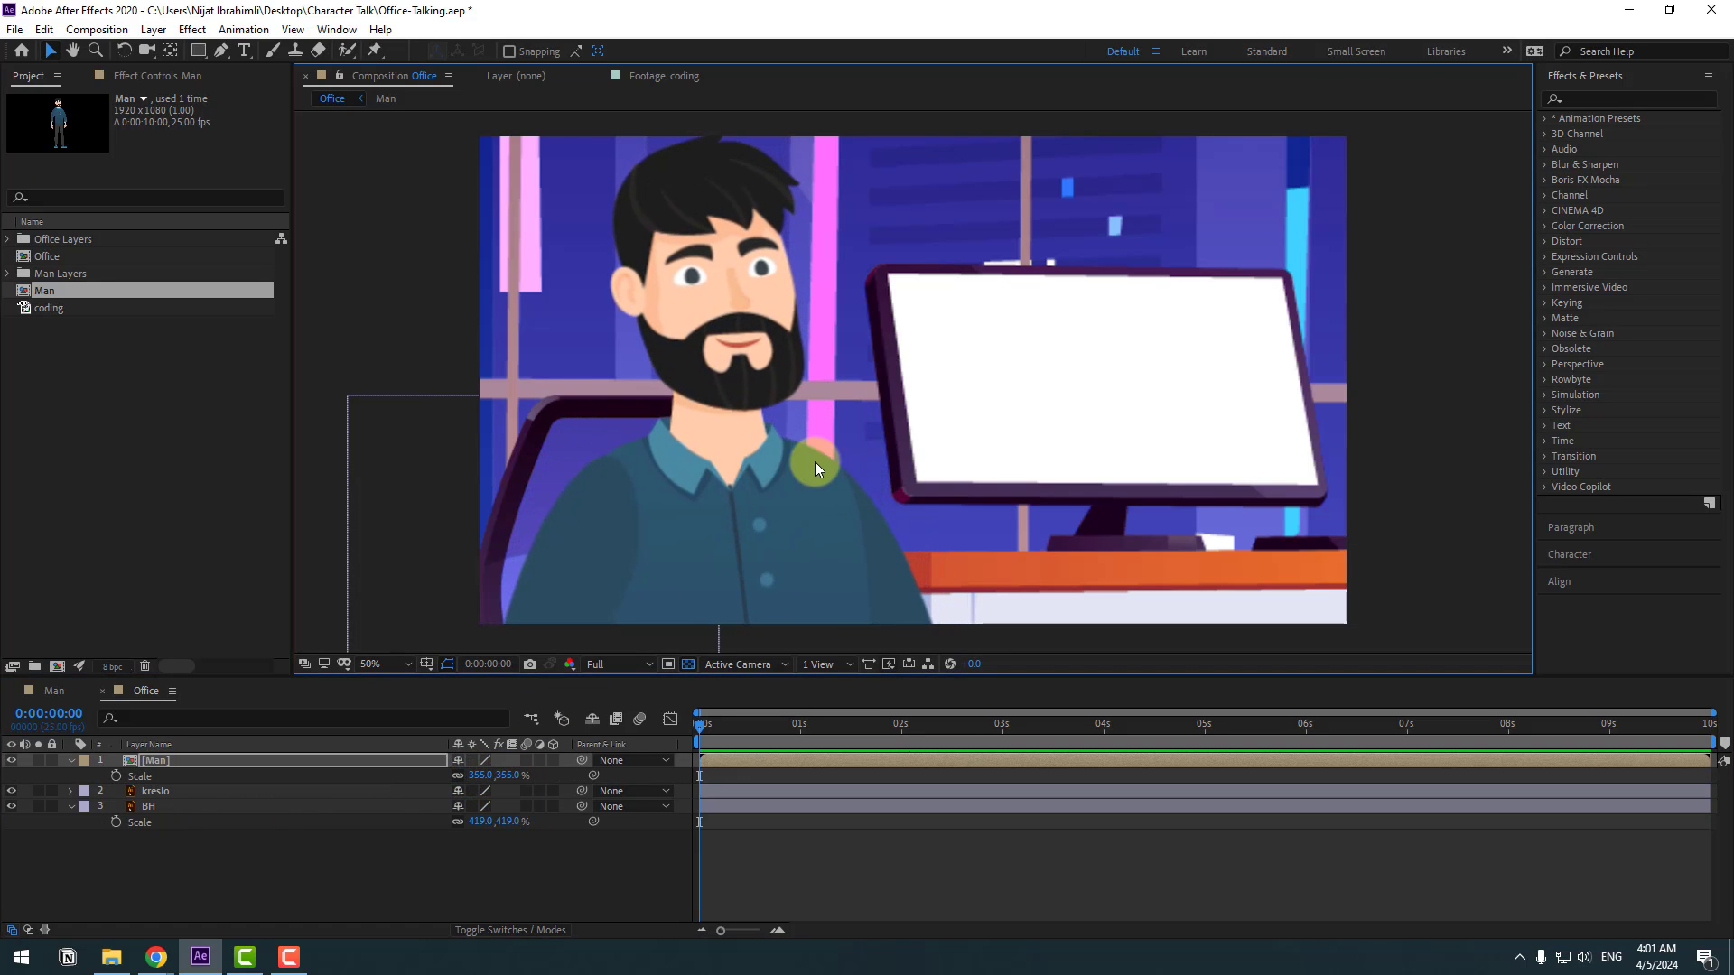
{"action": "key", "text": "shift+slash"}
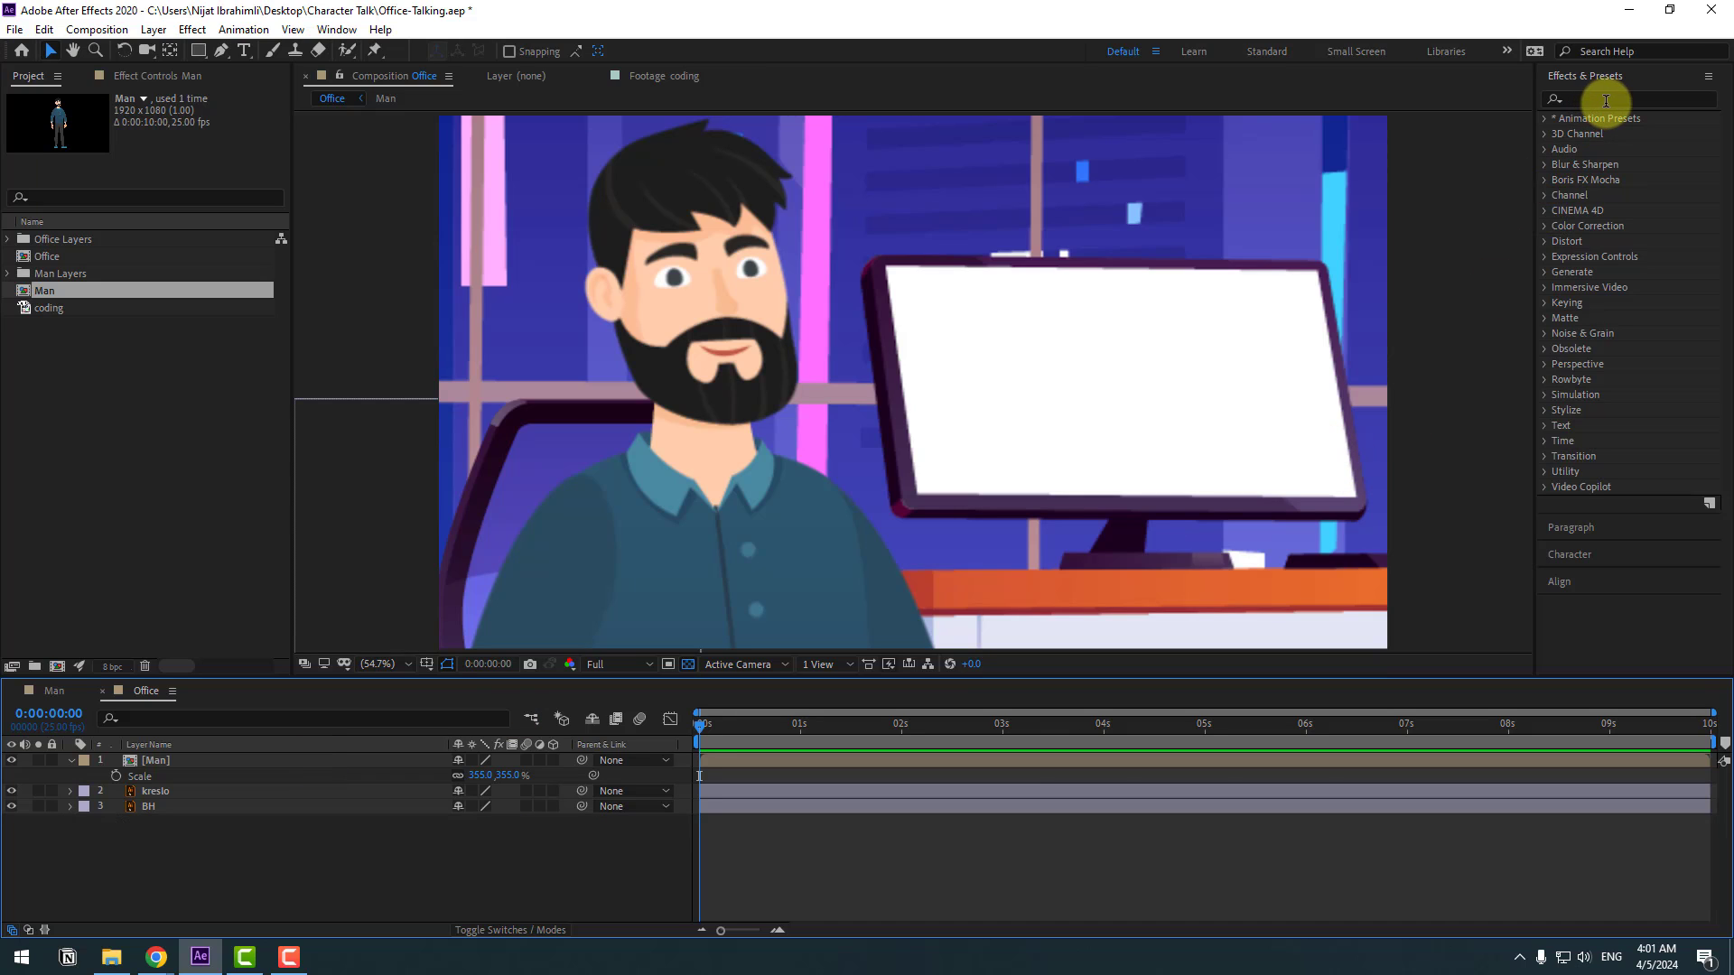
Apply Gaussian Blur to the BH background with Blurriness 17.7.
{"action": "left_click", "coordinate": [1606, 100]}
{"action": "type", "text": "gaus"}
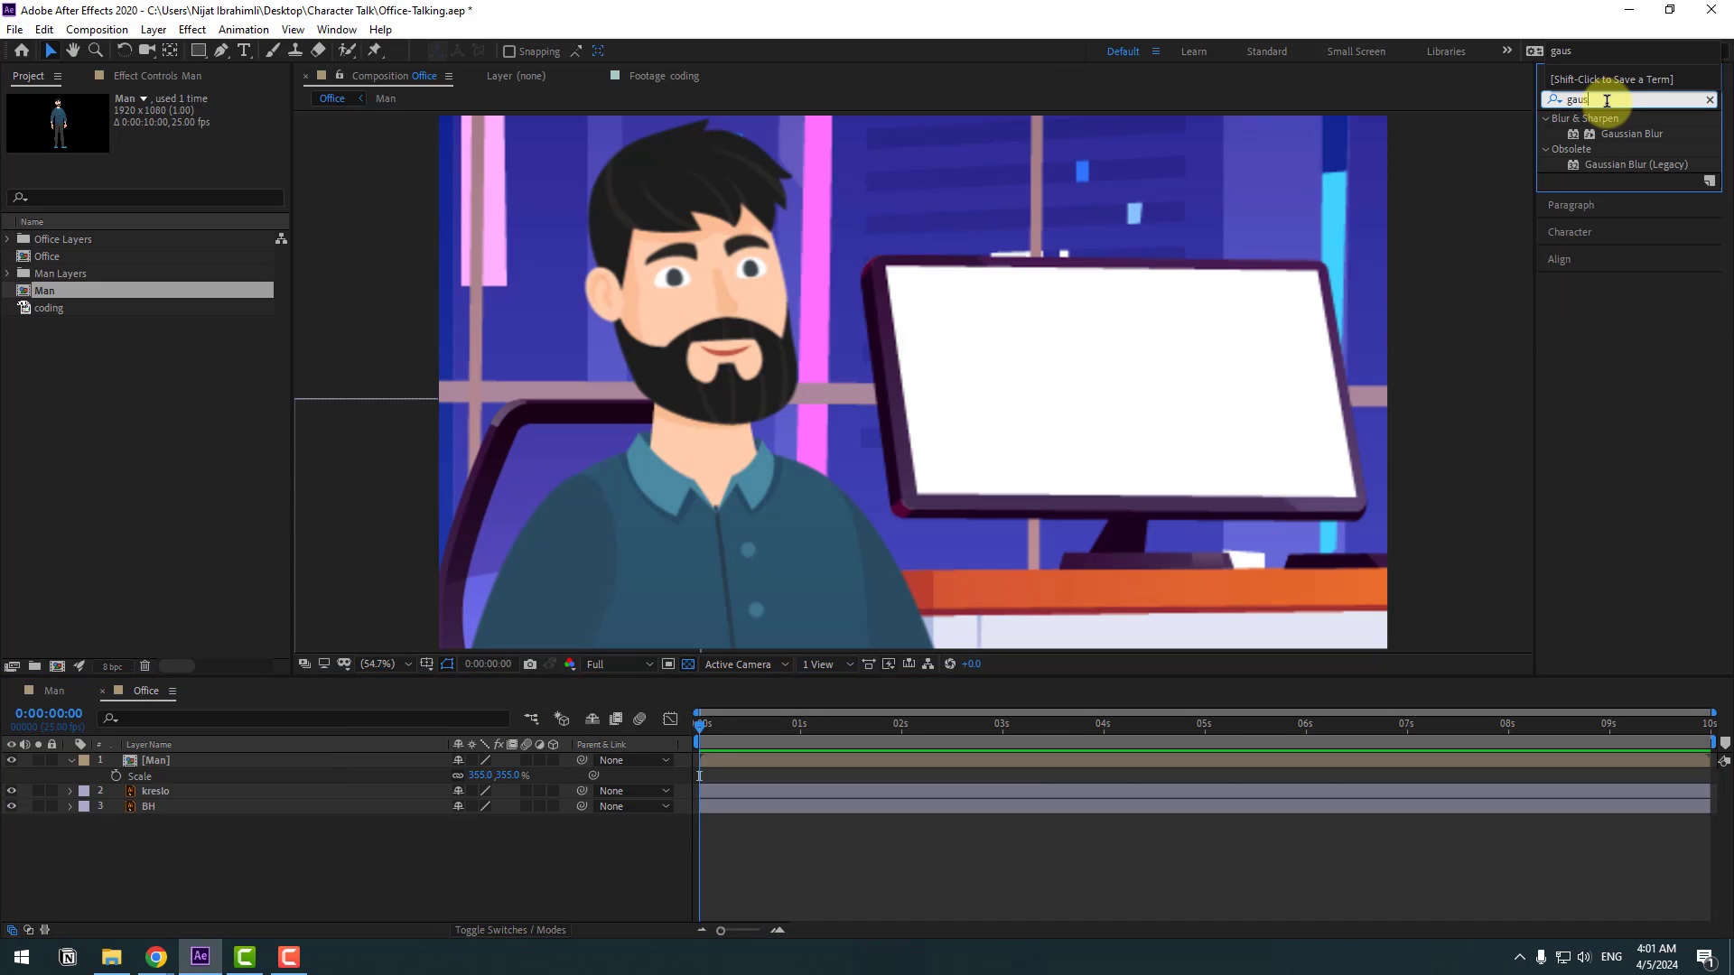
{"action": "left_click_drag", "start_coordinate": [1612, 135], "coordinate": [180, 803]}
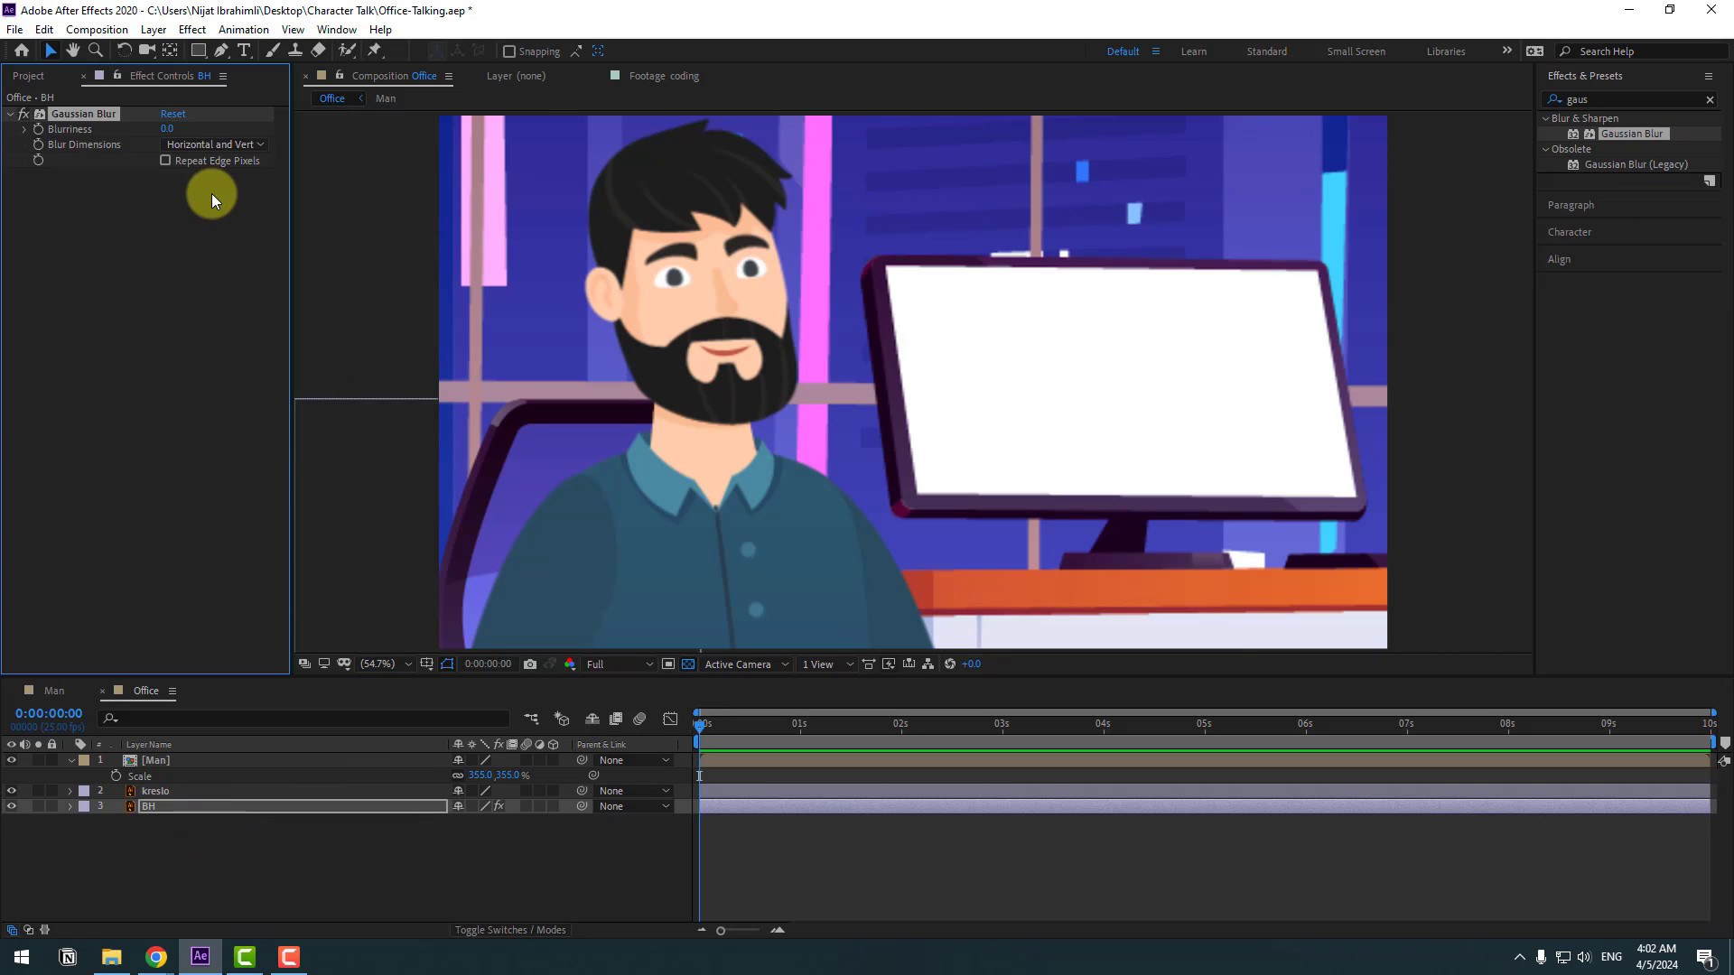
{"action": "left_click_drag", "start_coordinate": [188, 129], "coordinate": [321, 114]}
{"action": "left_click", "coordinate": [397, 855]}
Save the project and select the coding footage in the Project panel.
{"action": "key", "text": "ctrl+s"}
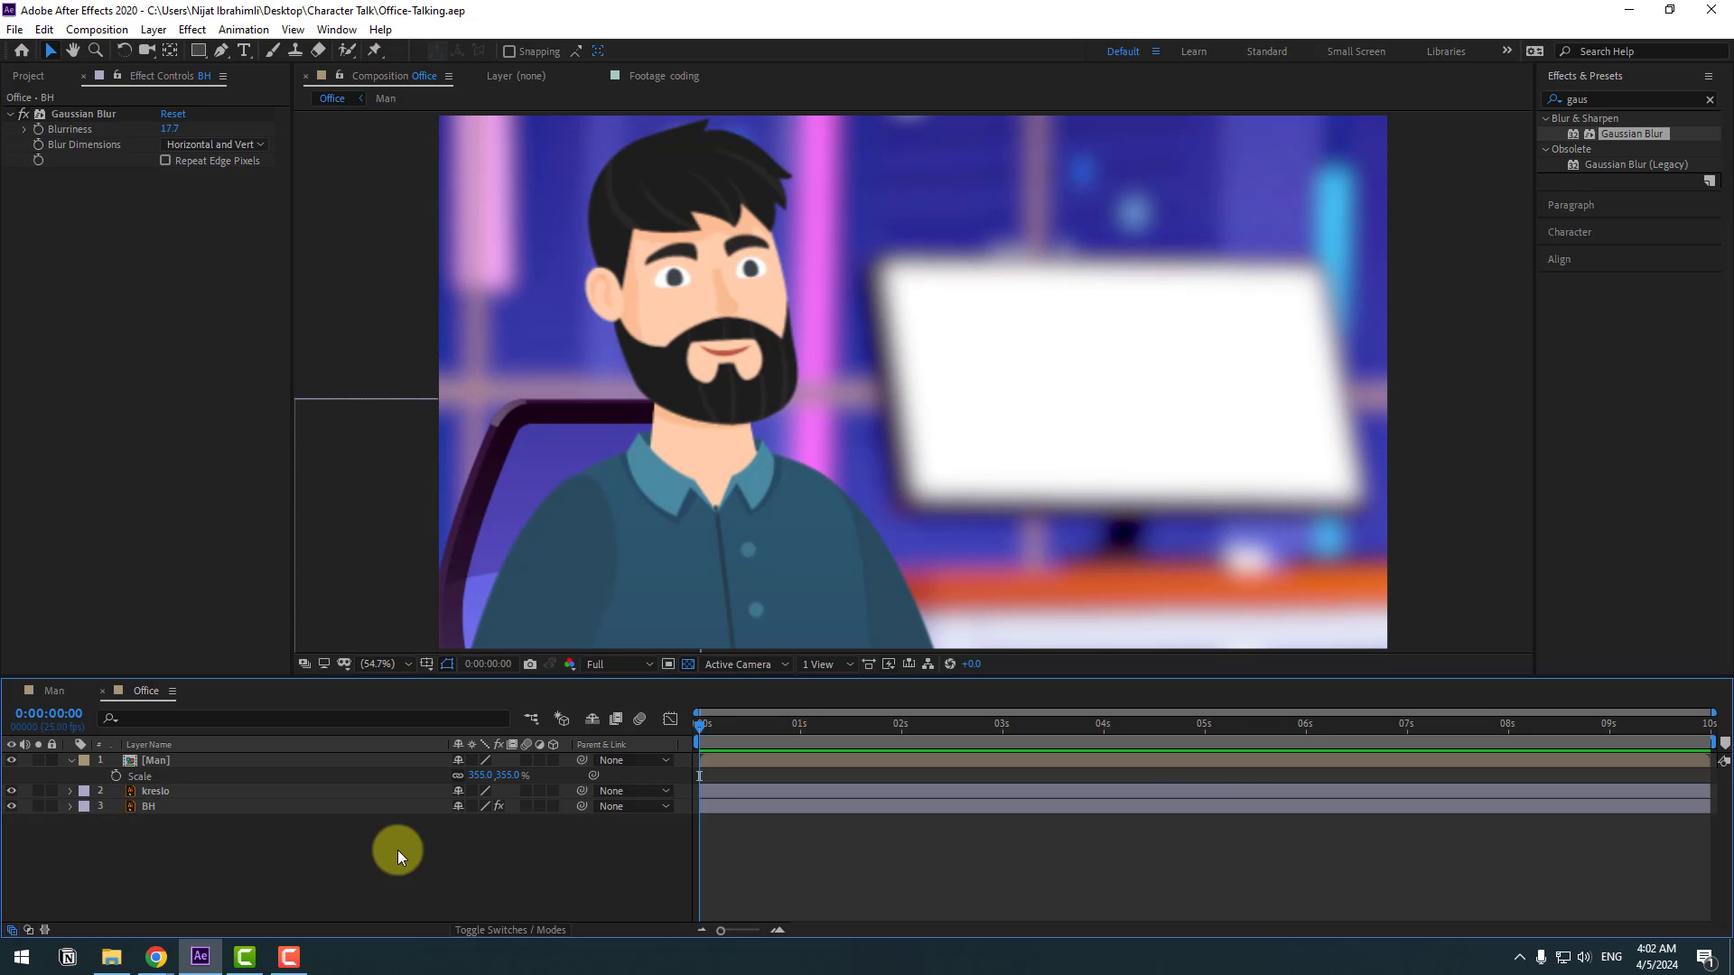
{"action": "left_click", "coordinate": [28, 76]}
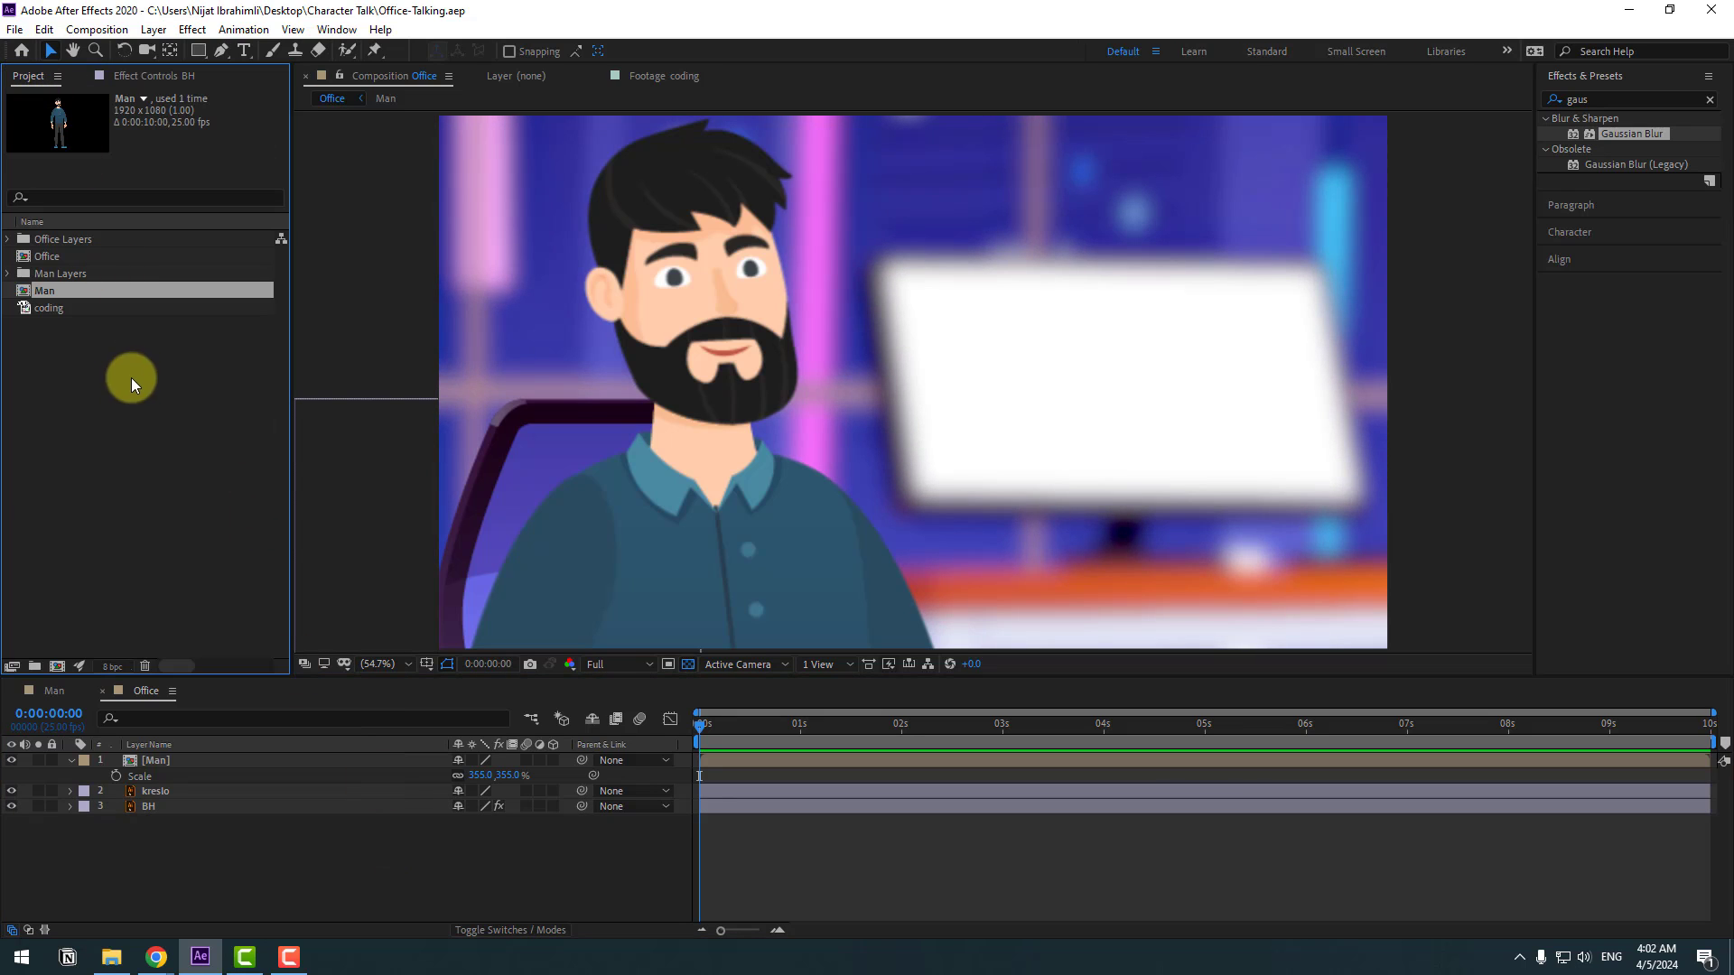
{"action": "left_click", "coordinate": [49, 308]}
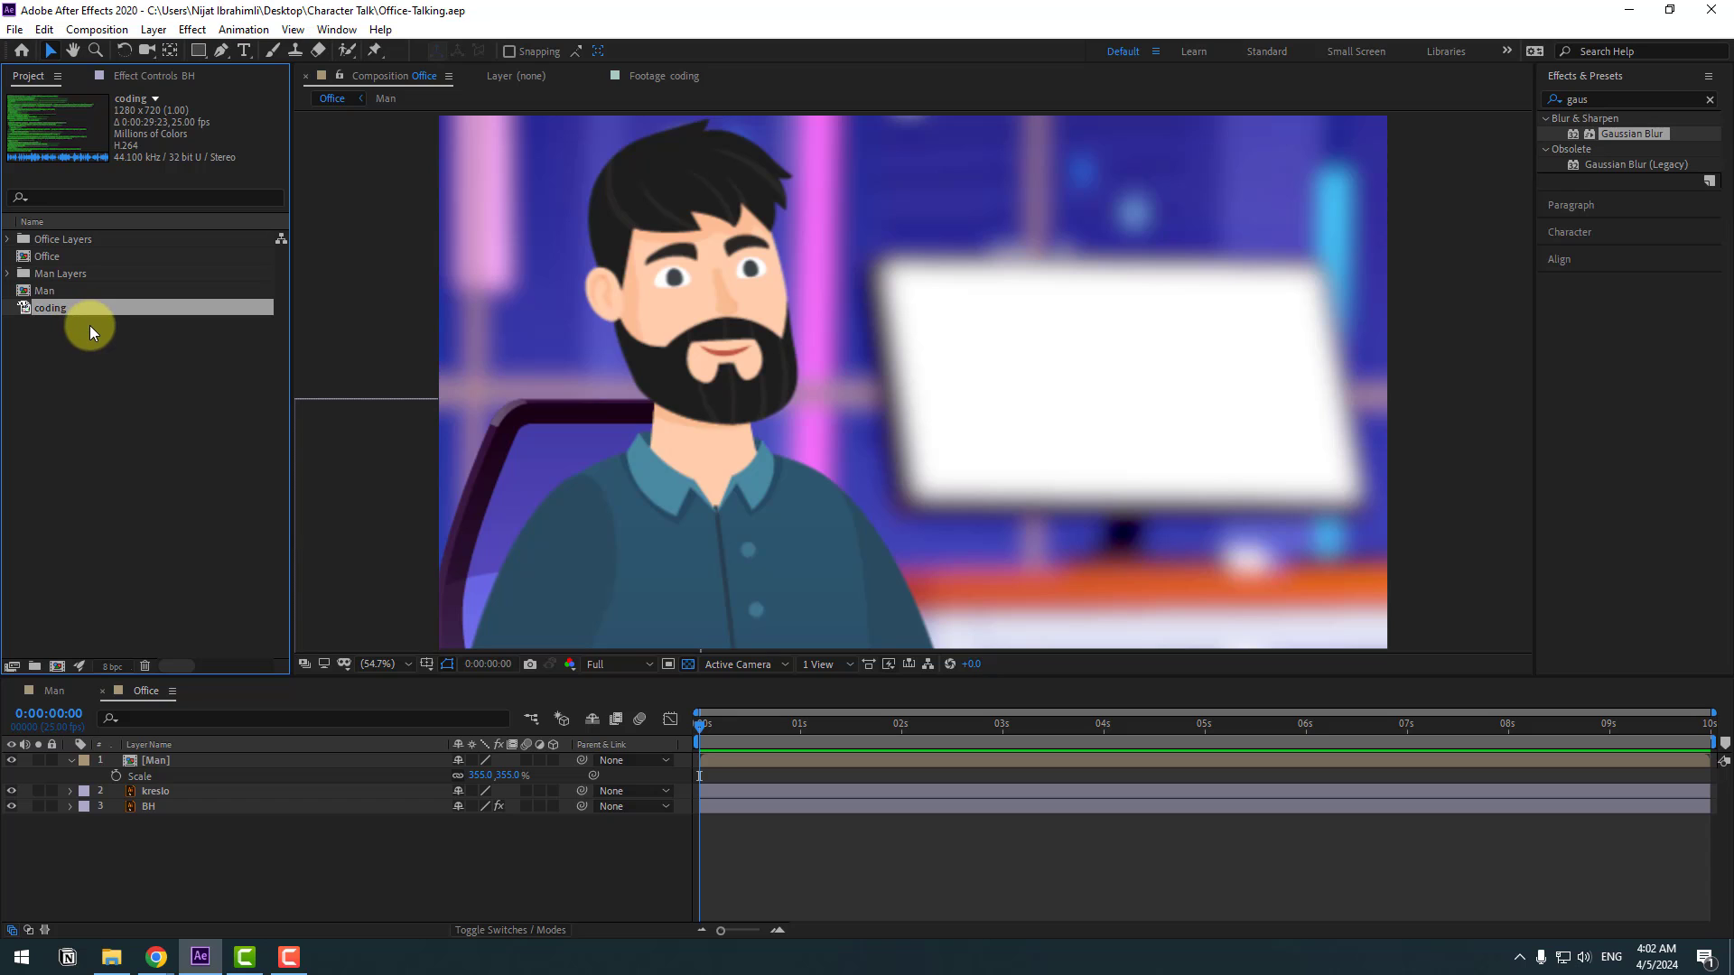
Add the coding footage above BH, scale it to 53% and place it over the monitor screen.
{"action": "left_click_drag", "start_coordinate": [56, 309], "coordinate": [168, 816]}
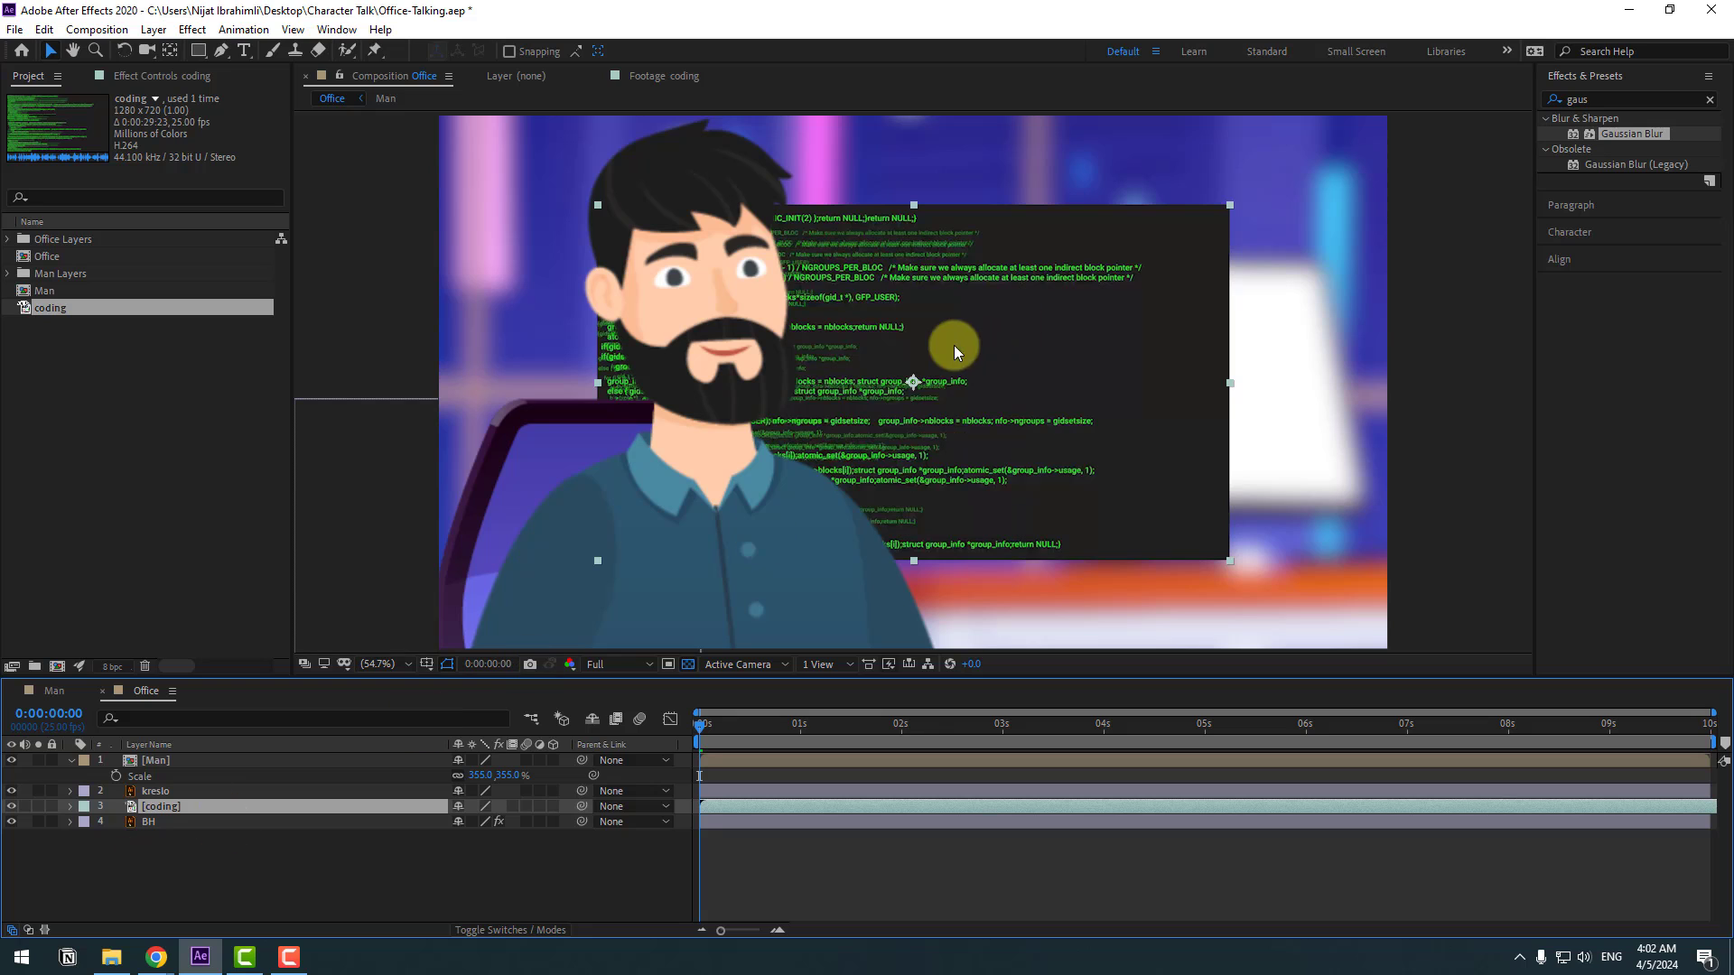
{"action": "left_click_drag", "start_coordinate": [954, 345], "coordinate": [1015, 477]}
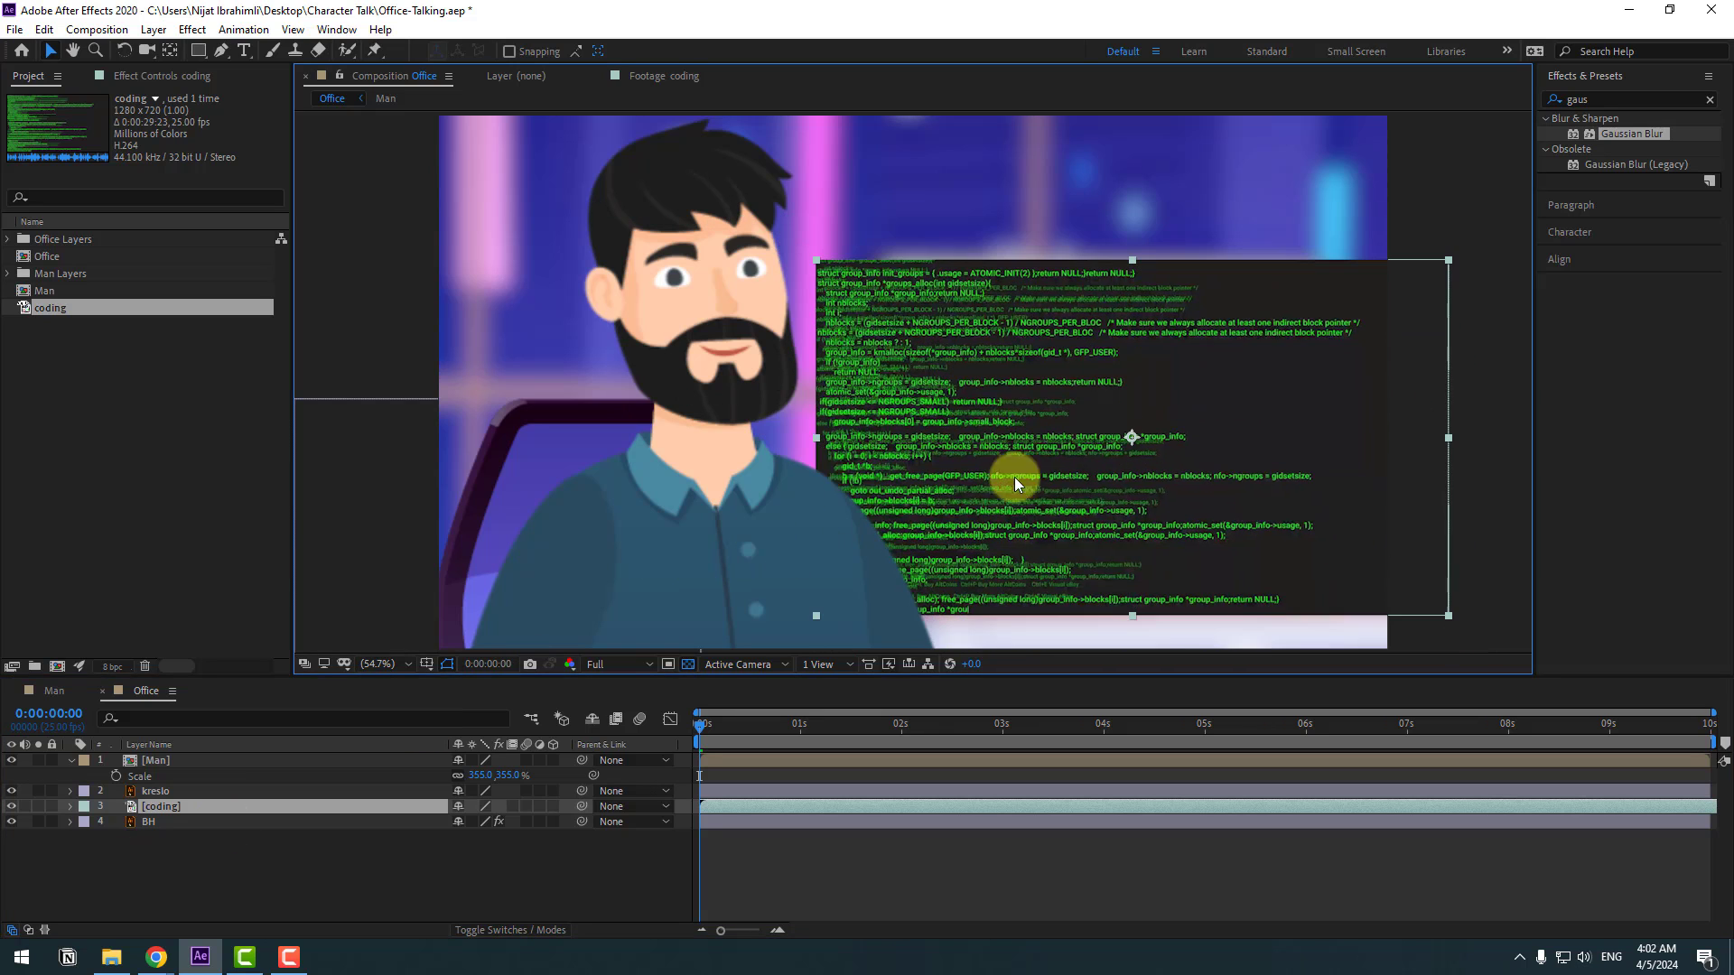
{"action": "key", "text": "s"}
{"action": "left_click_drag", "start_coordinate": [480, 822], "coordinate": [437, 822]}
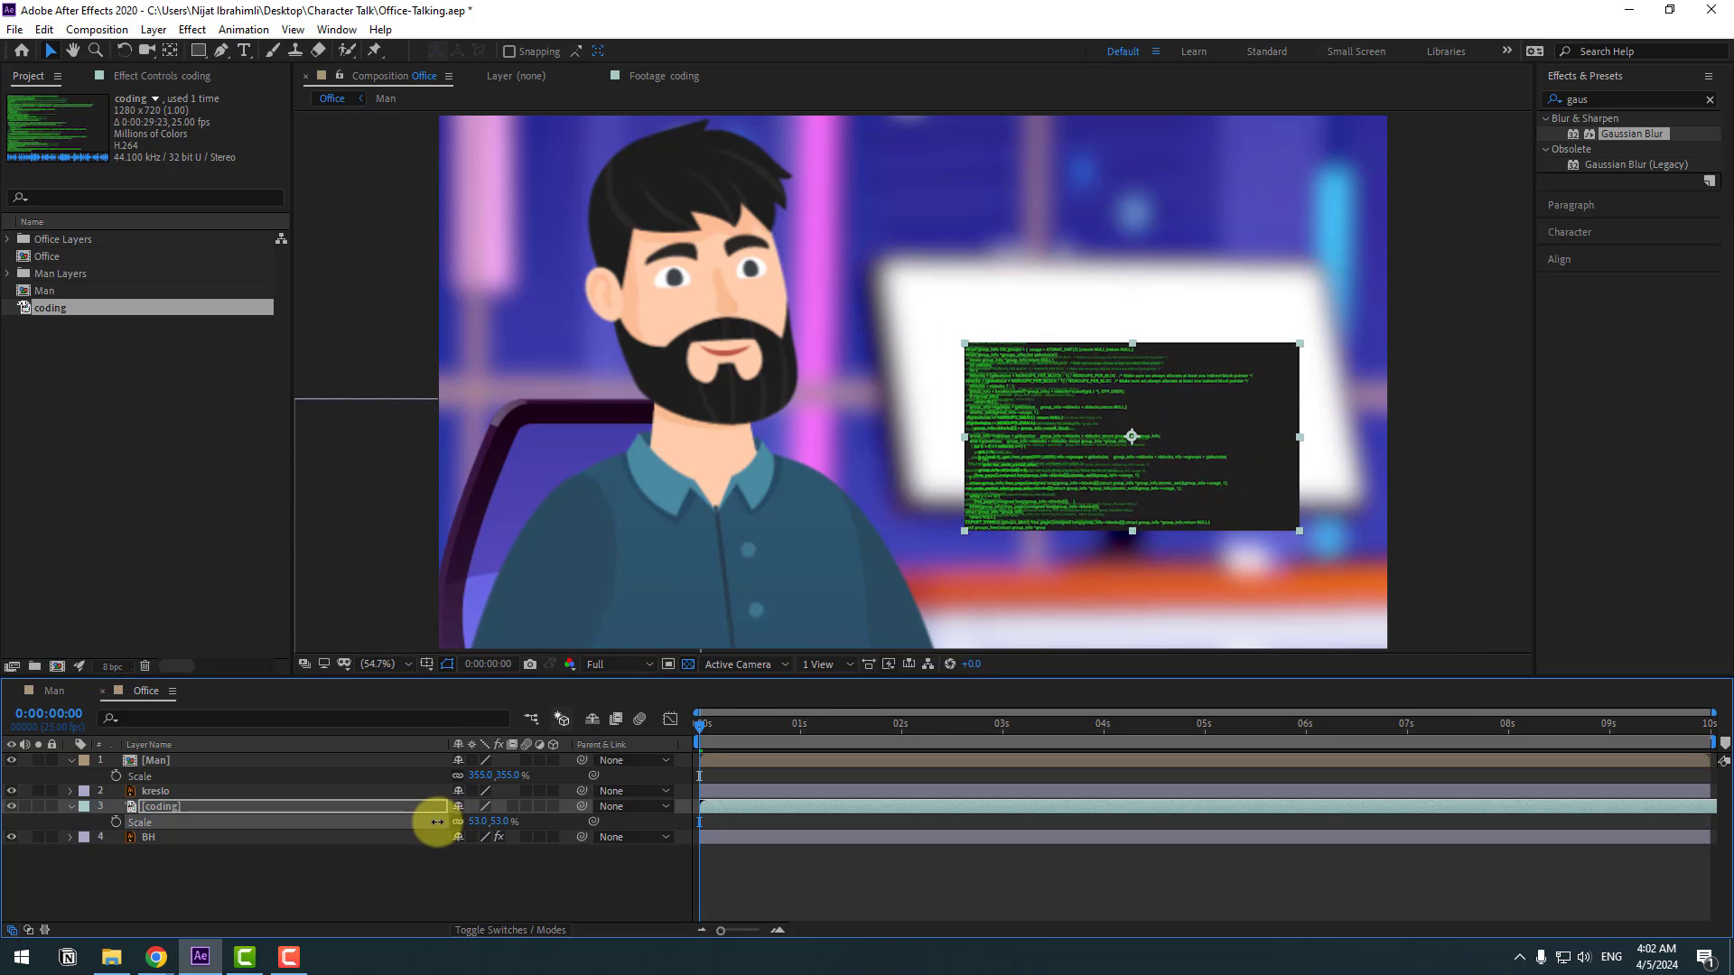
{"action": "left_click_drag", "start_coordinate": [1146, 413], "coordinate": [1185, 354]}
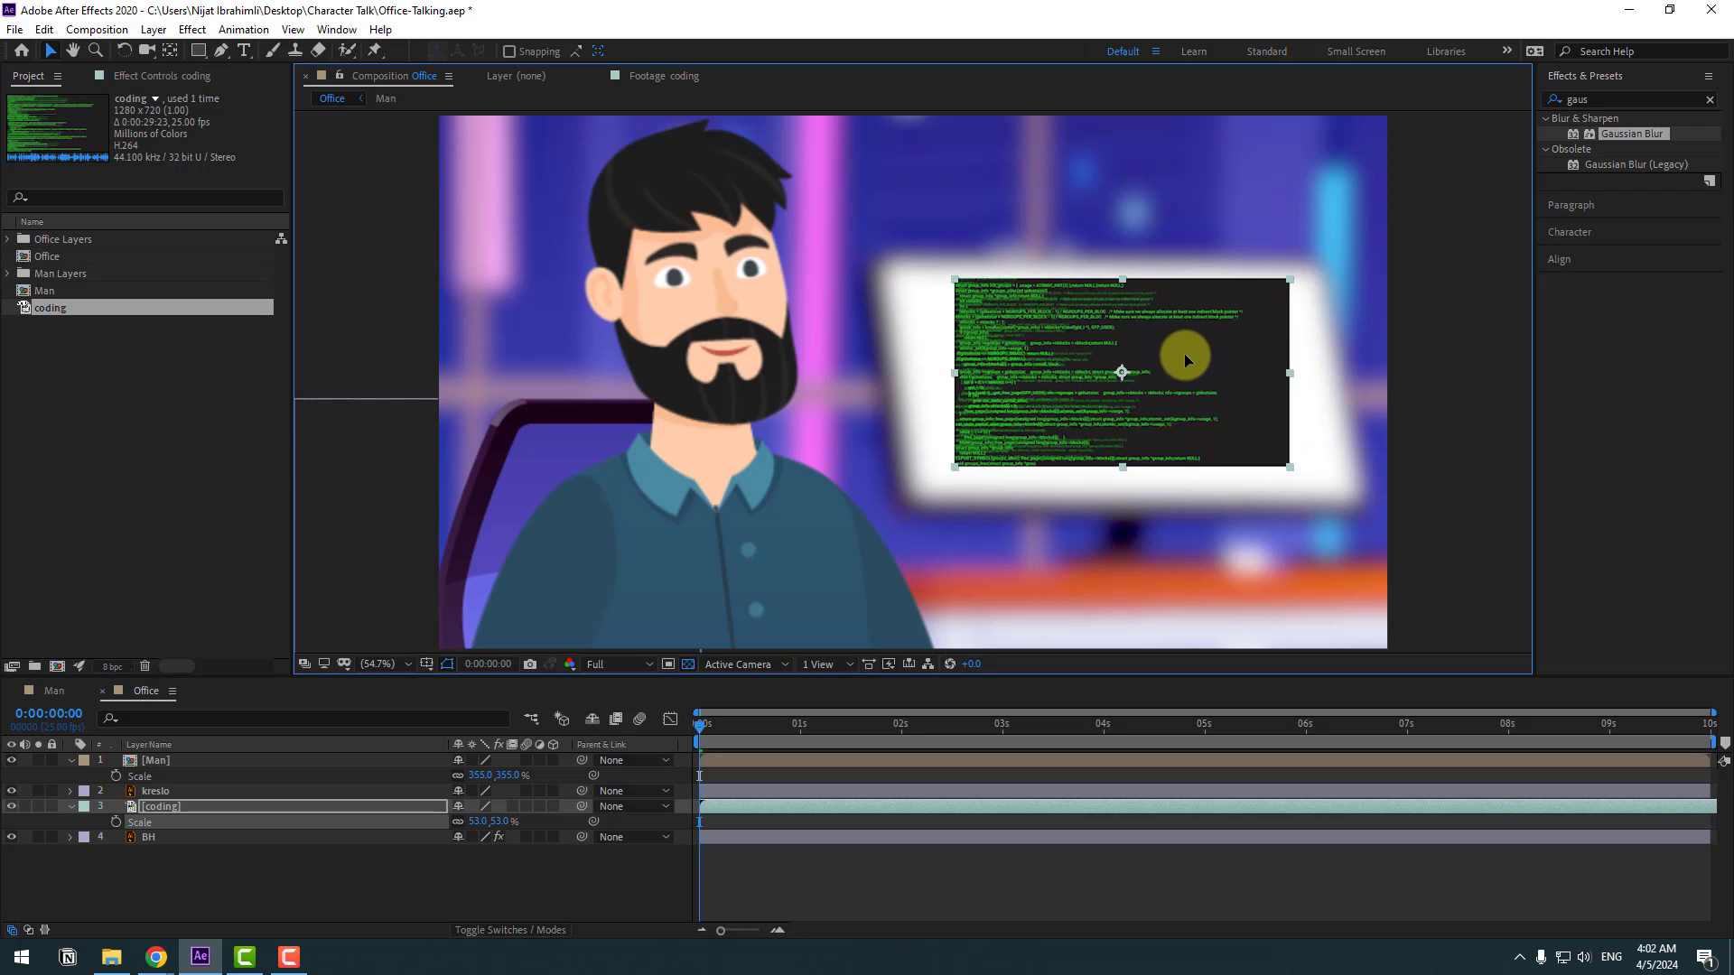
Apply Bezier Warp to the coding layer and curve its handles to fit the monitor.
{"action": "left_click", "coordinate": [1608, 102]}
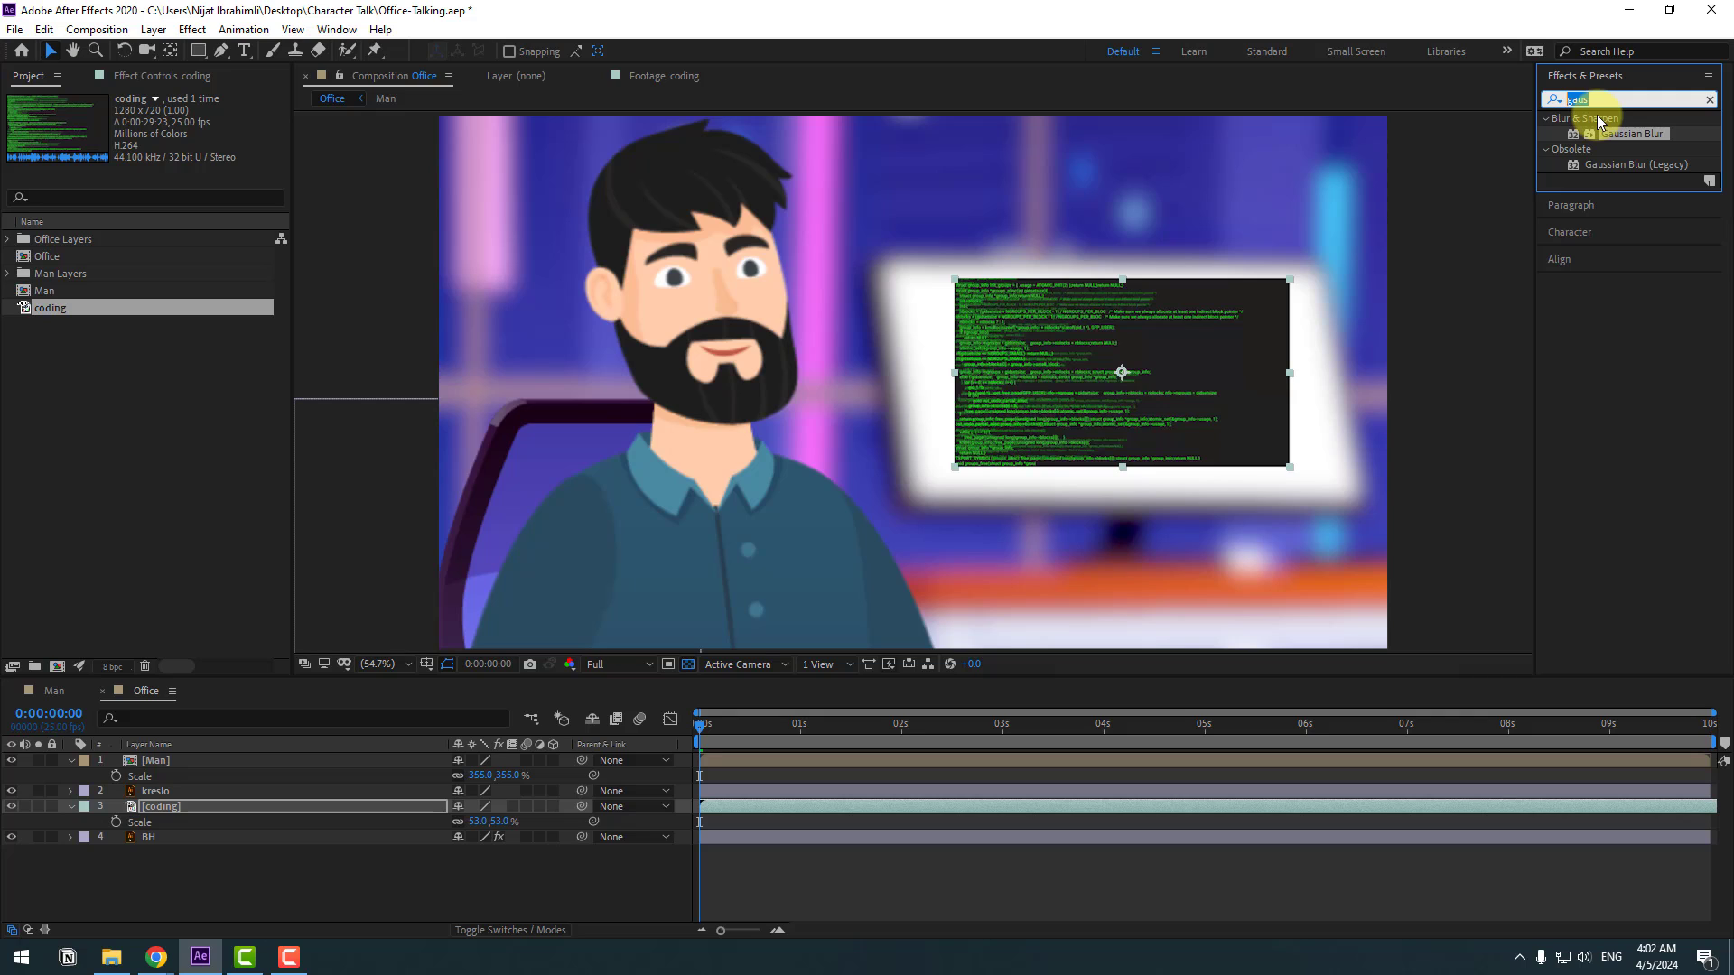
{"action": "type", "text": "war"}
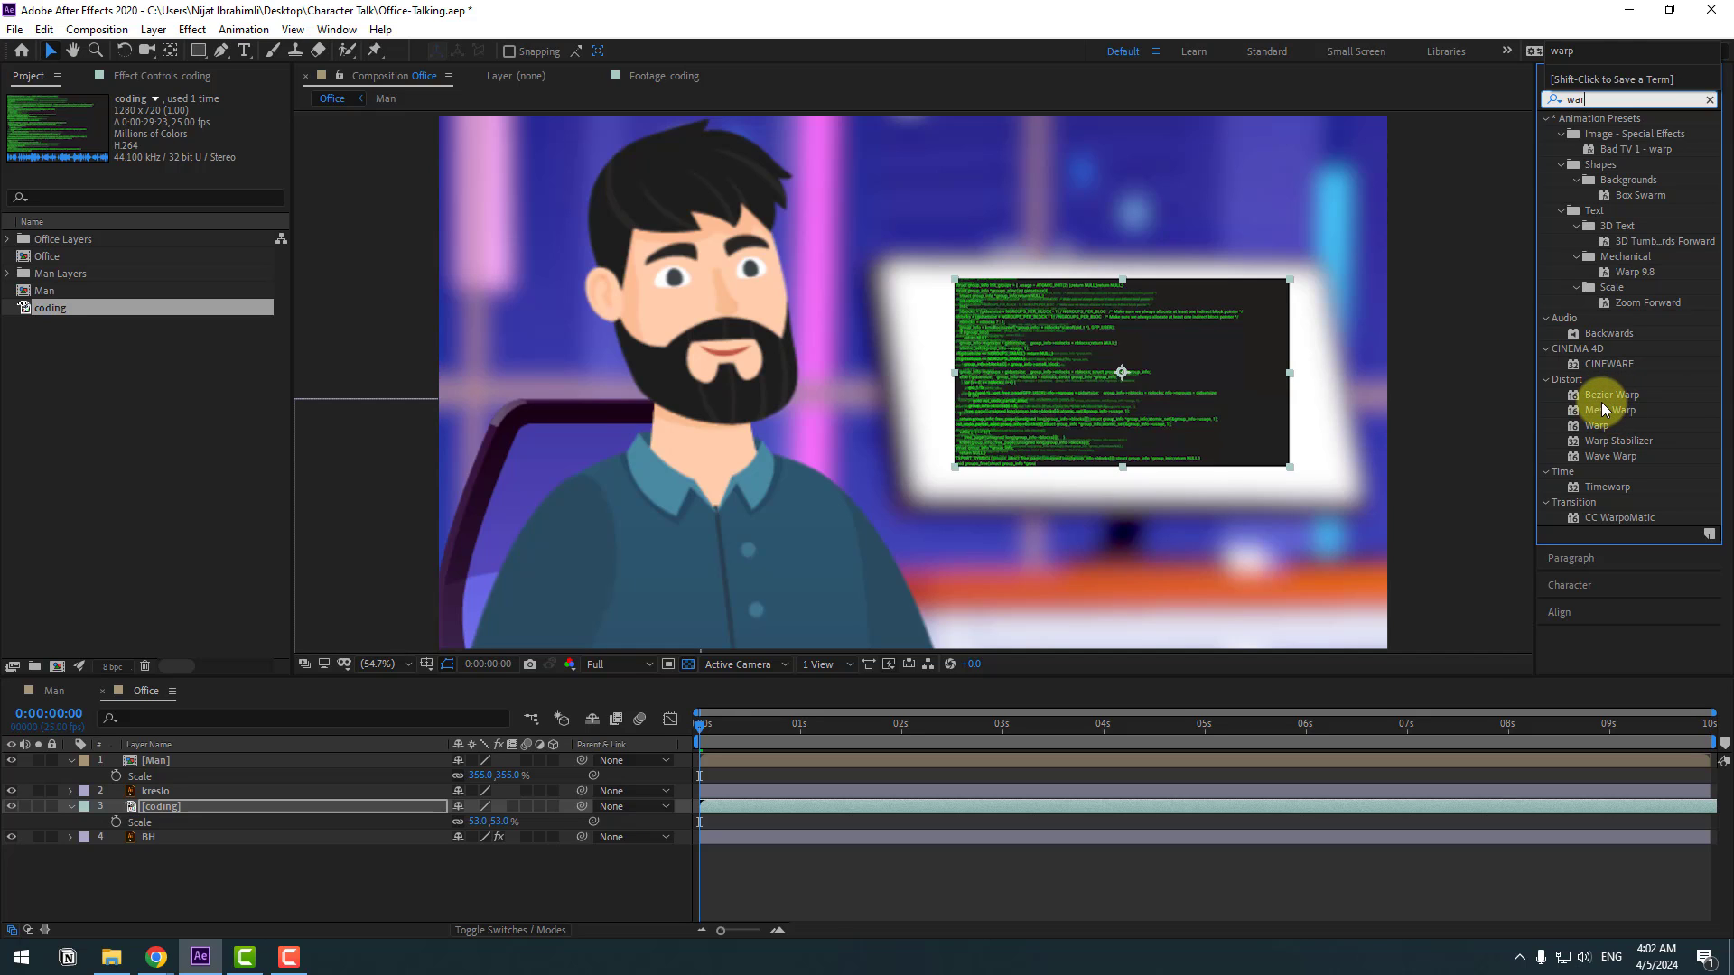
{"action": "left_click_drag", "start_coordinate": [1604, 409], "coordinate": [186, 809]}
{"action": "left_click_drag", "start_coordinate": [952, 284], "coordinate": [888, 269]}
{"action": "left_click_drag", "start_coordinate": [956, 406], "coordinate": [895, 391]}
{"action": "left_click_drag", "start_coordinate": [956, 342], "coordinate": [892, 321]}
{"action": "left_click_drag", "start_coordinate": [956, 468], "coordinate": [907, 504]}
{"action": "left_click_drag", "start_coordinate": [1290, 280], "coordinate": [1310, 267]}
{"action": "left_click_drag", "start_coordinate": [1290, 342], "coordinate": [1065, 282]}
{"action": "left_click", "coordinate": [768, 724]}
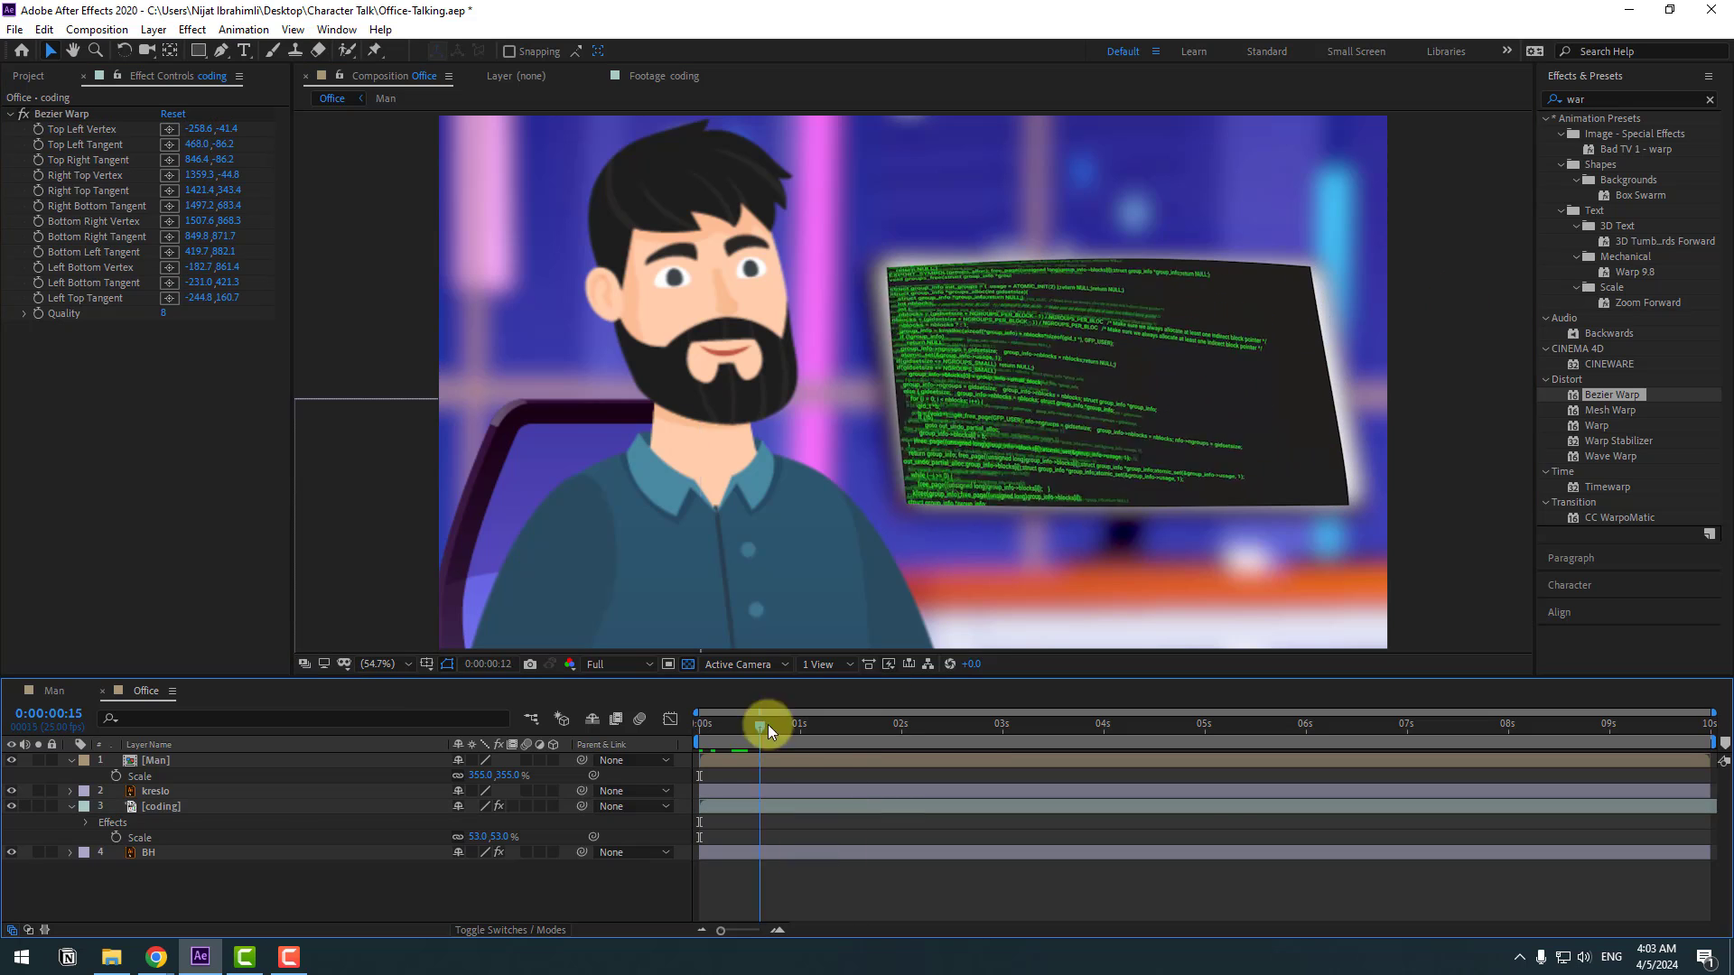
Copy BH's Gaussian Blur onto the coding layer and raise its Blurriness to 48.6.
{"action": "left_click", "coordinate": [153, 854]}
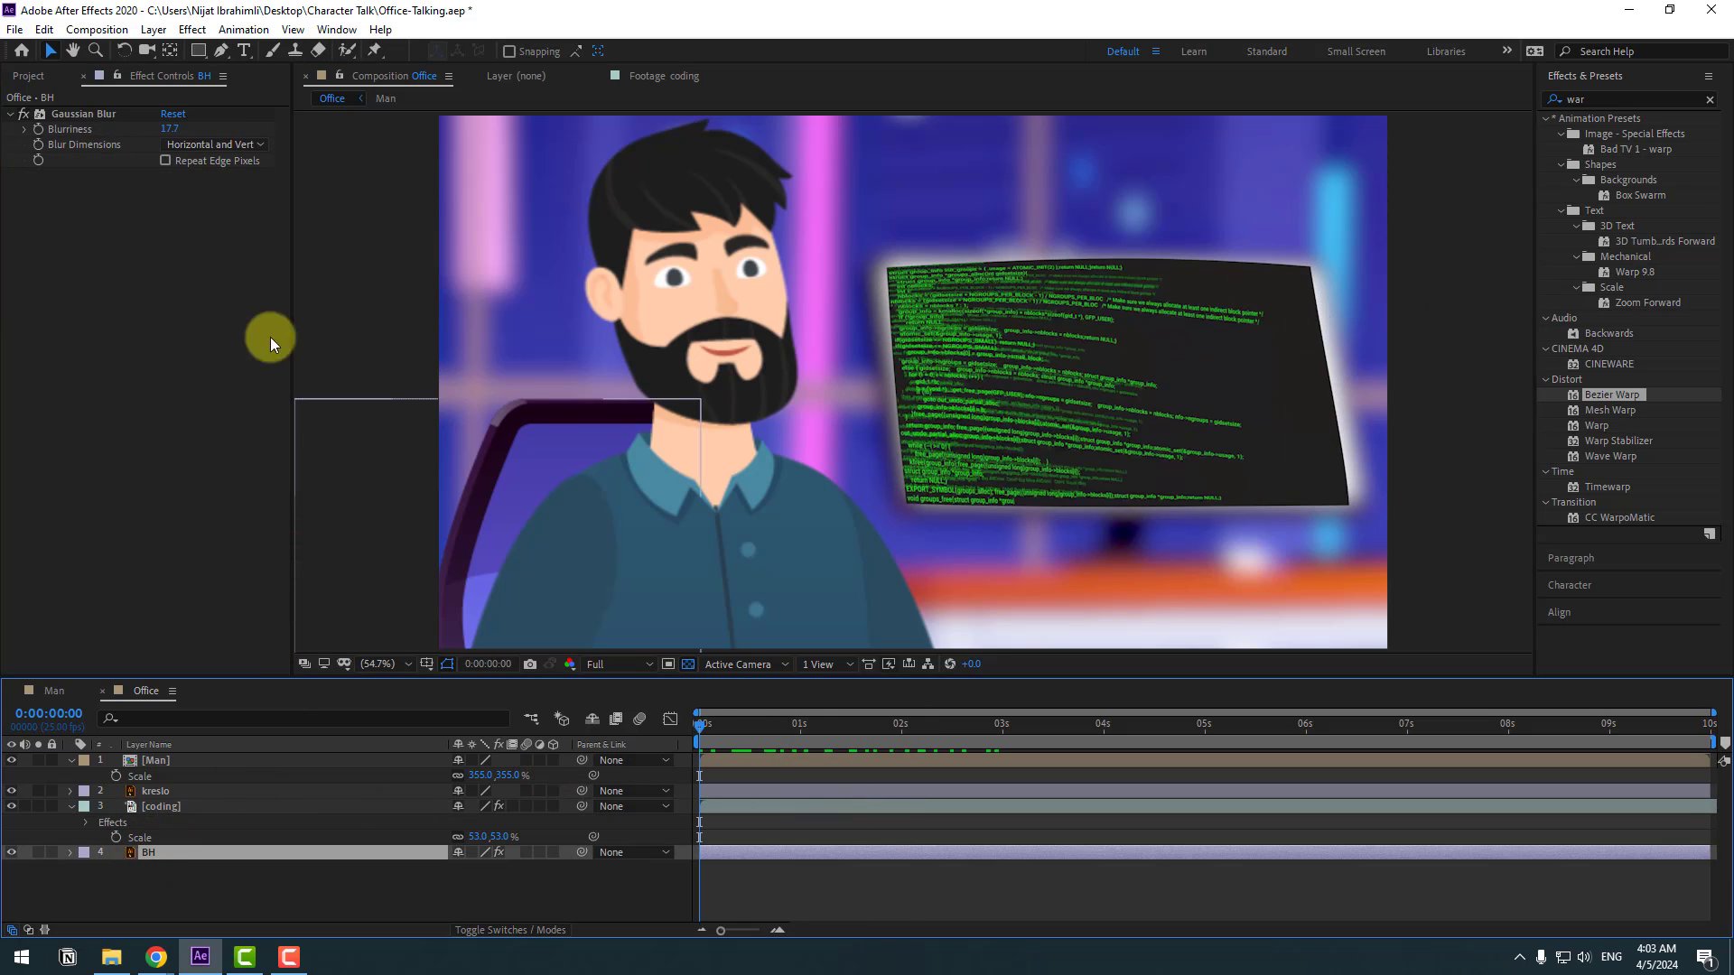
{"action": "left_click", "coordinate": [88, 117]}
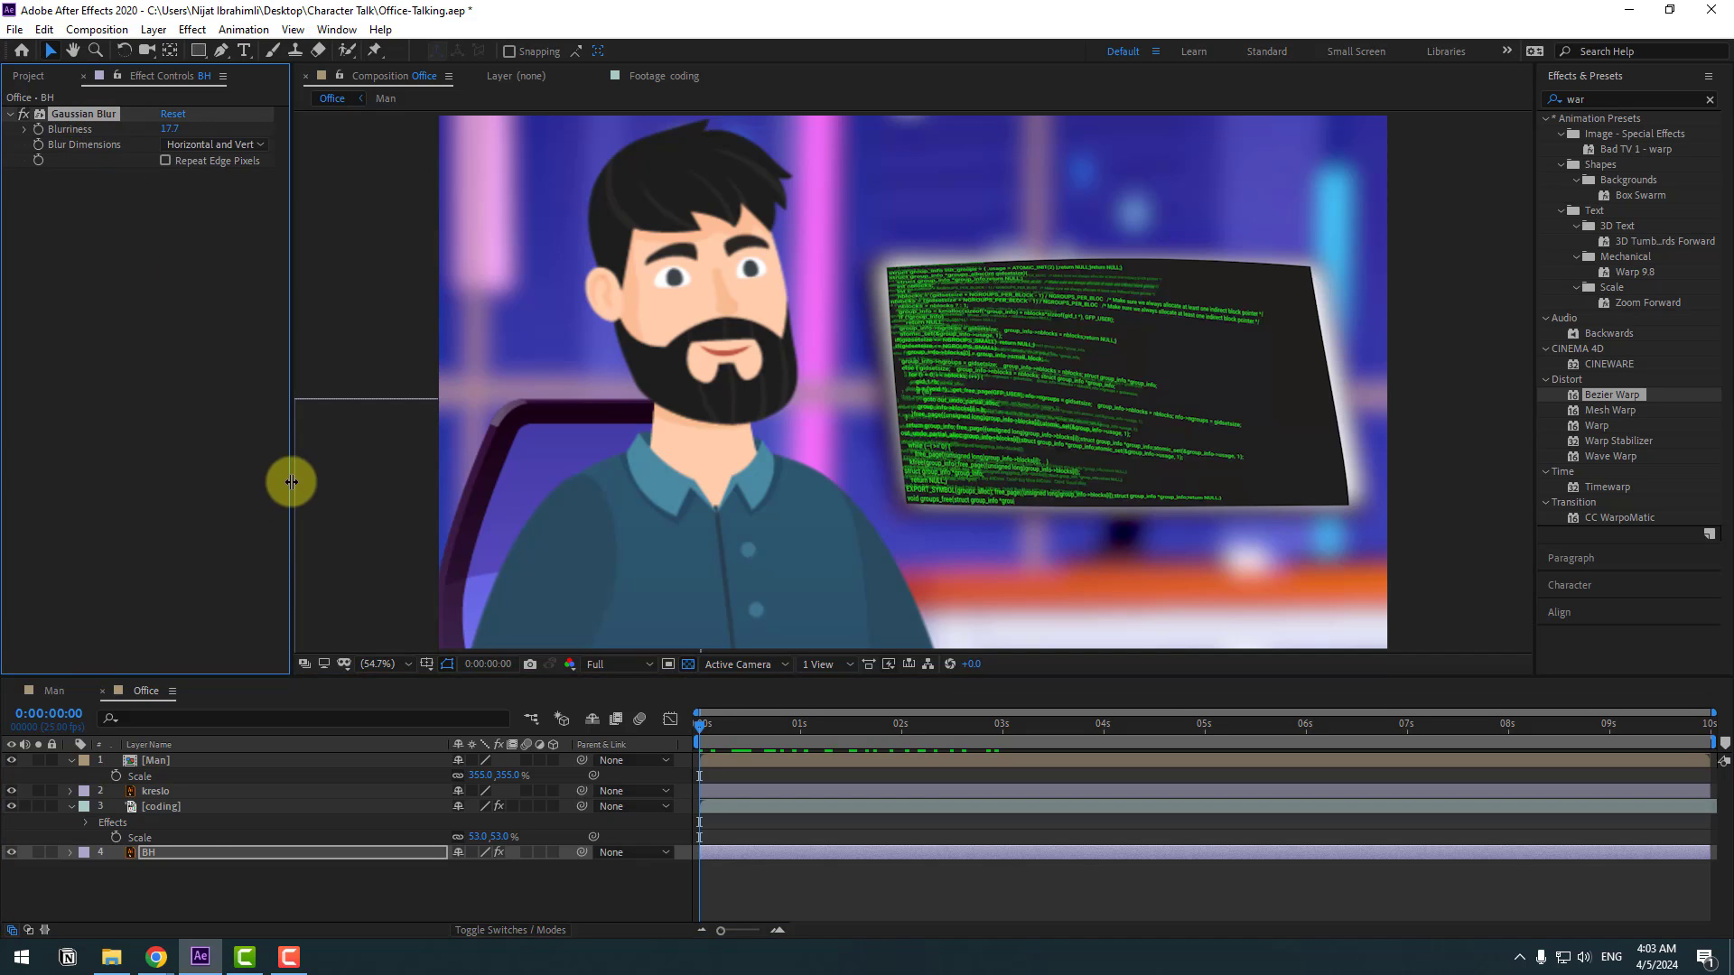
{"action": "left_click", "coordinate": [154, 813]}
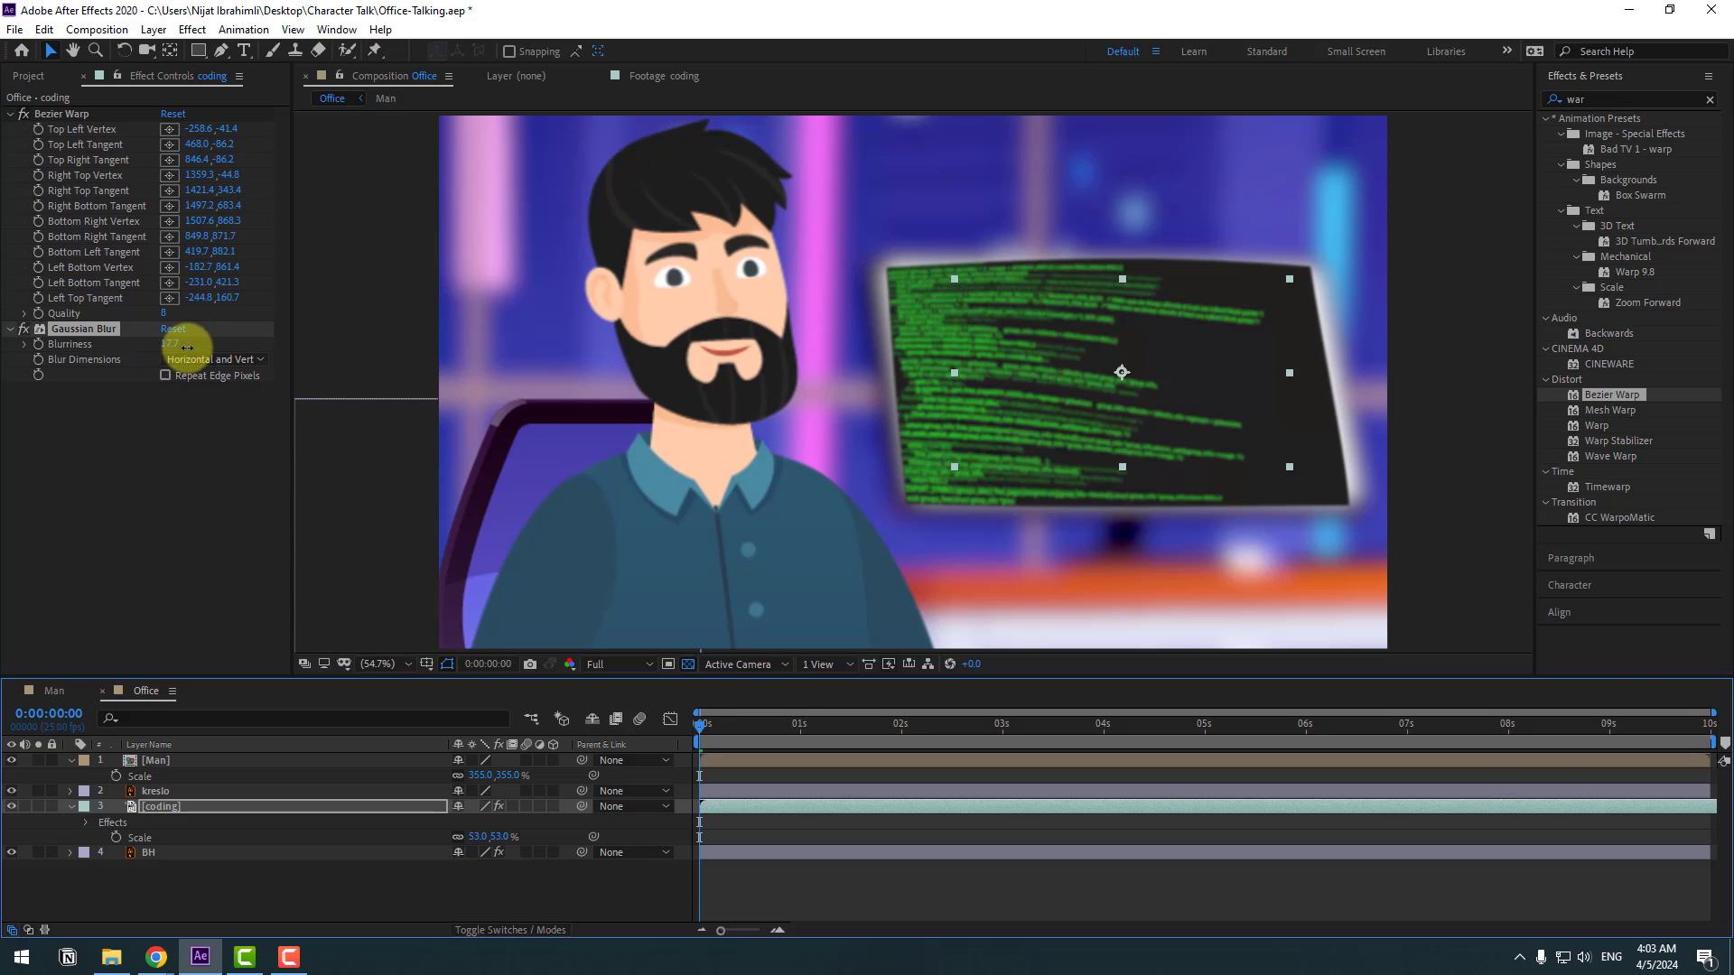
{"action": "left_click_drag", "start_coordinate": [187, 347], "coordinate": [383, 308]}
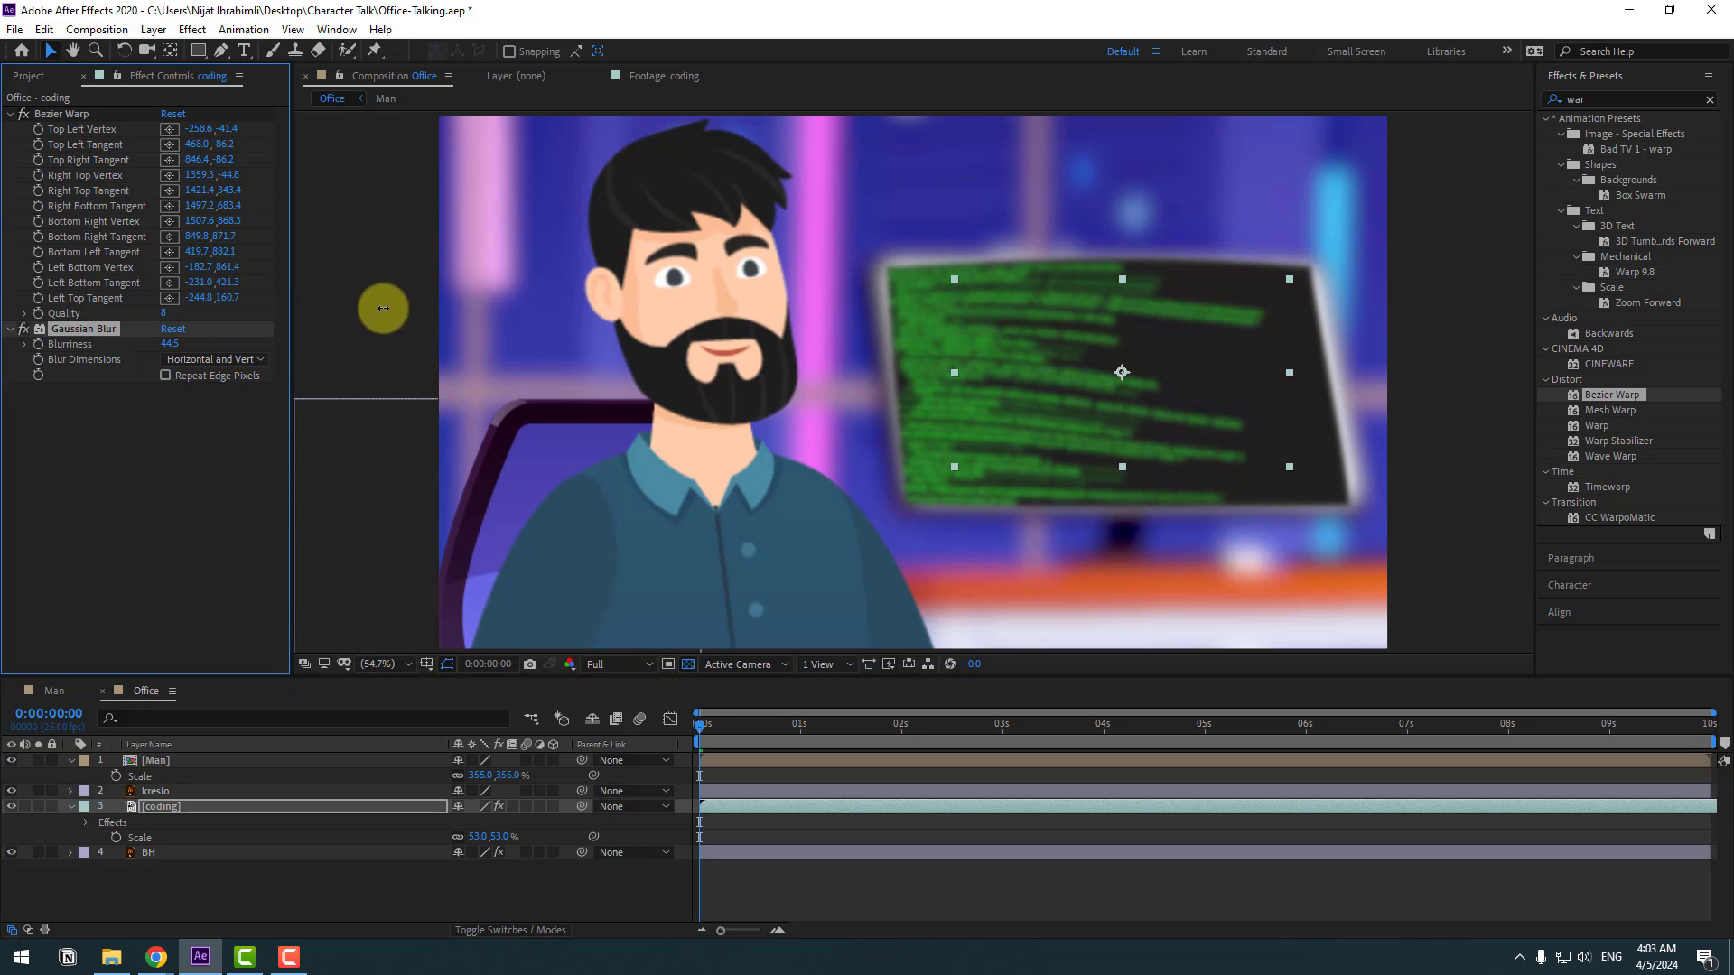
{"action": "left_click", "coordinate": [523, 889]}
{"action": "left_click_drag", "start_coordinate": [719, 725], "coordinate": [1049, 546]}
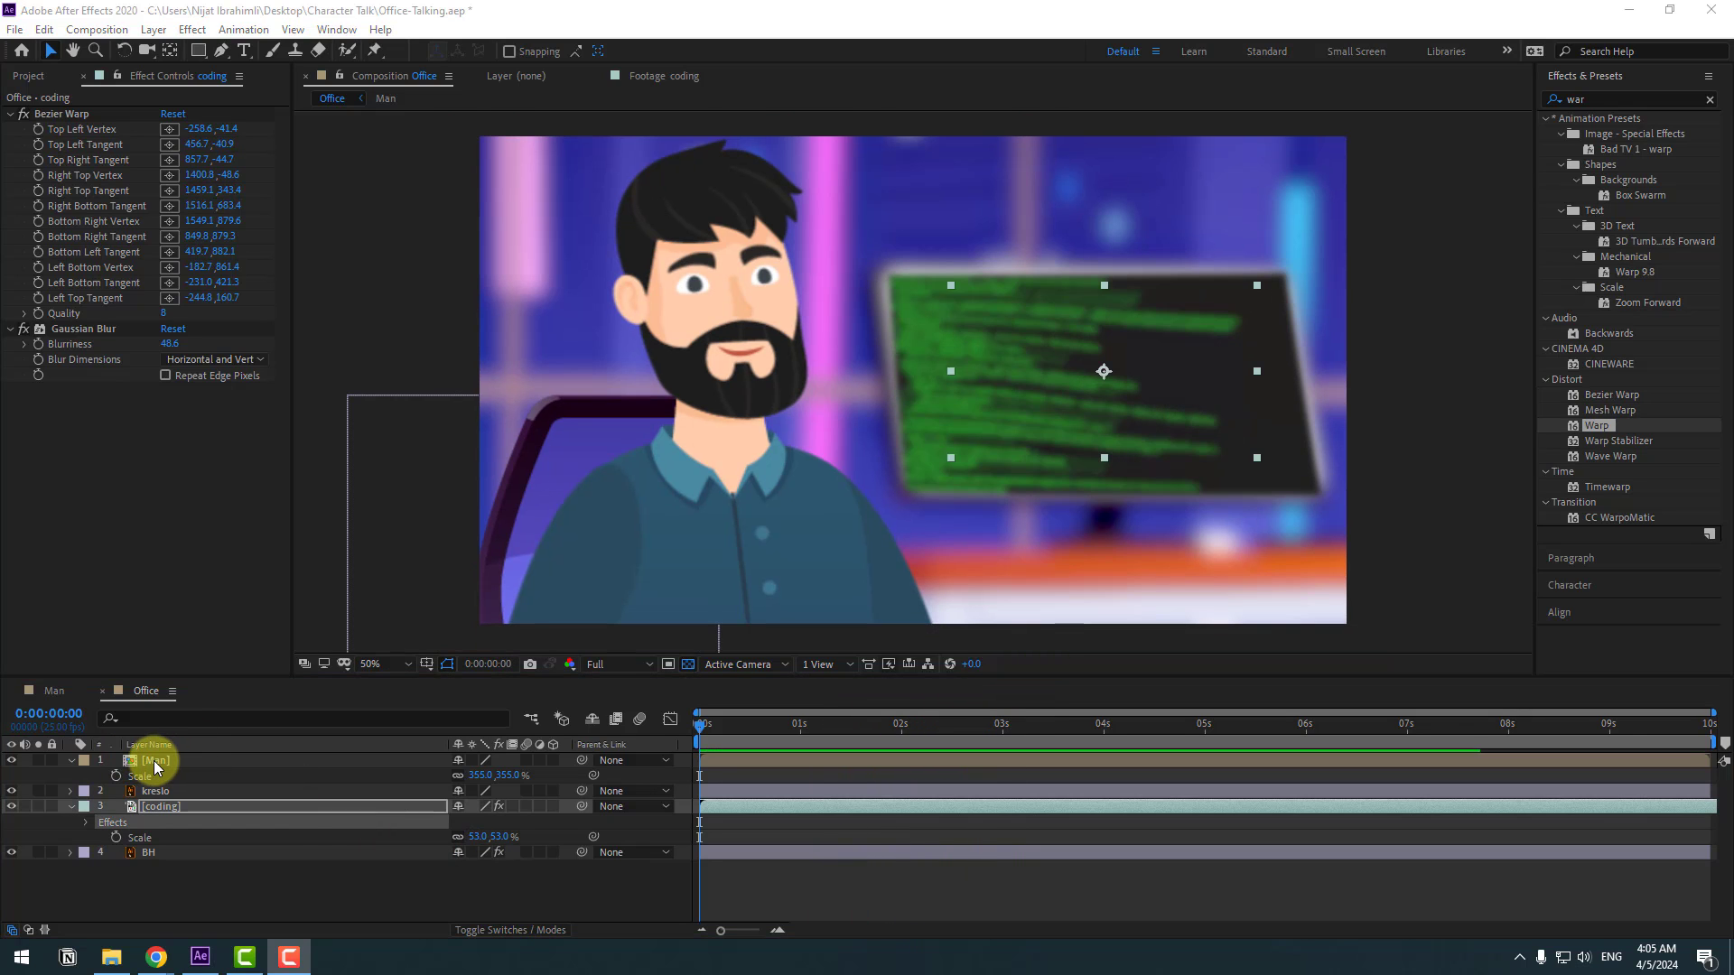
Open the Man precomp, unhide the bebek pupils layer and rename it eye_ball.
{"action": "double_click", "coordinate": [155, 764]}
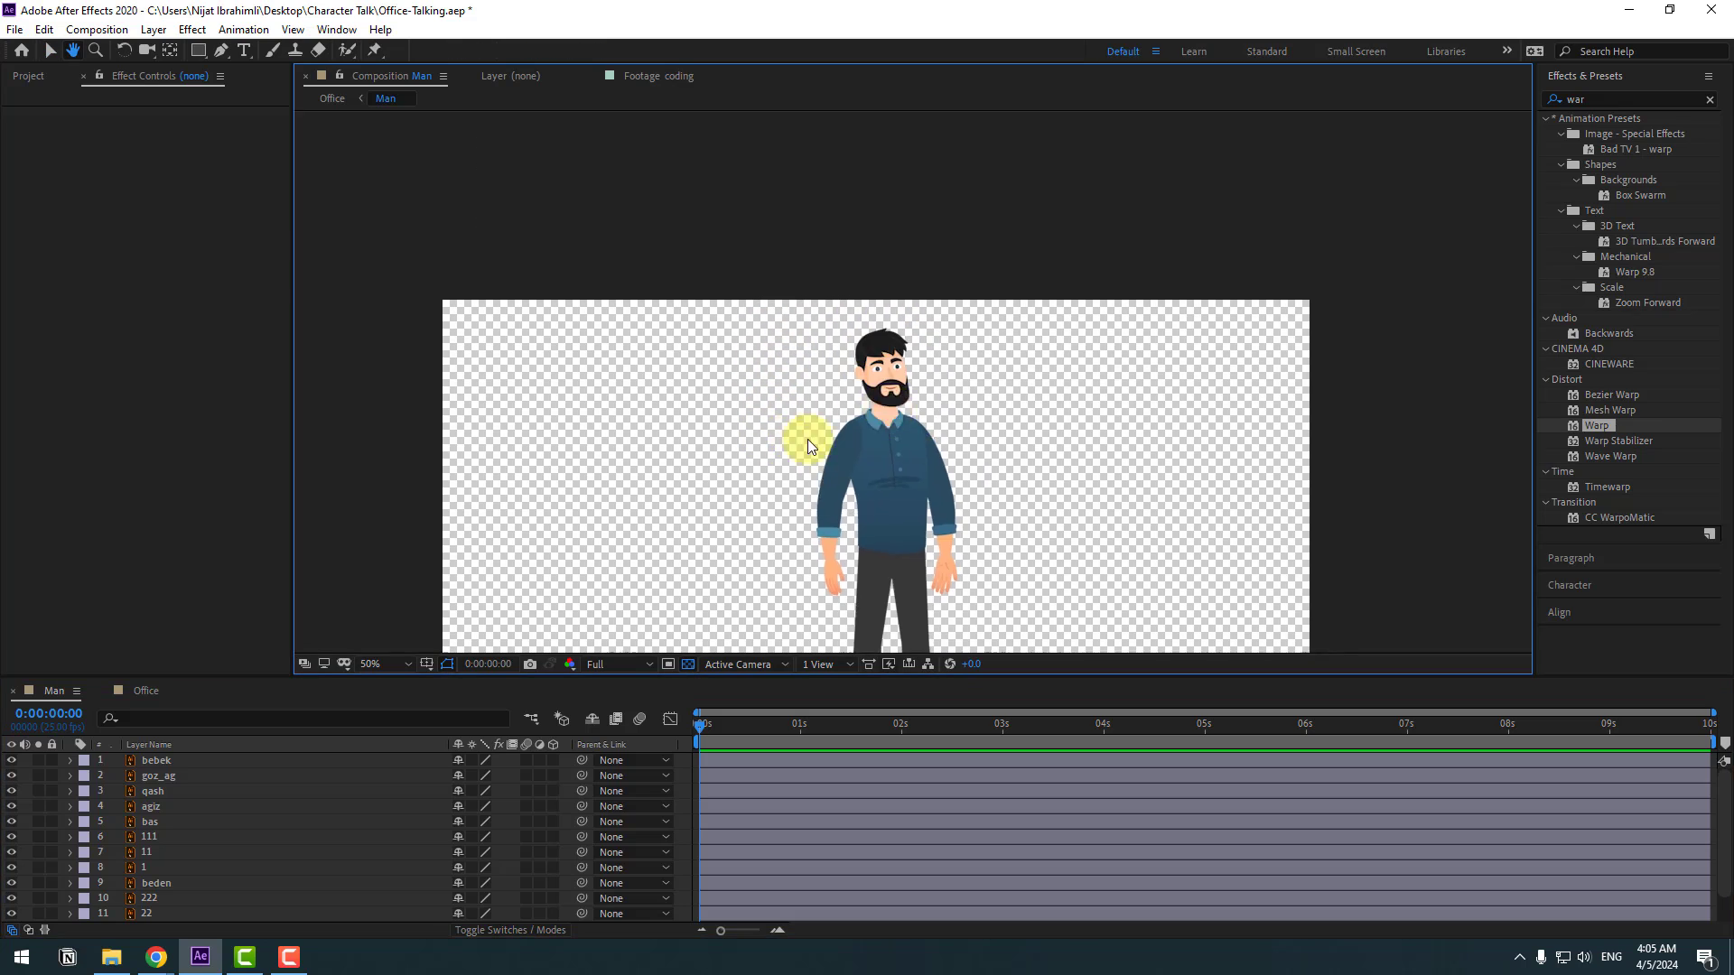
{"action": "scroll", "coordinate": [946, 378], "scroll_direction": "up", "scroll_amount": 4}
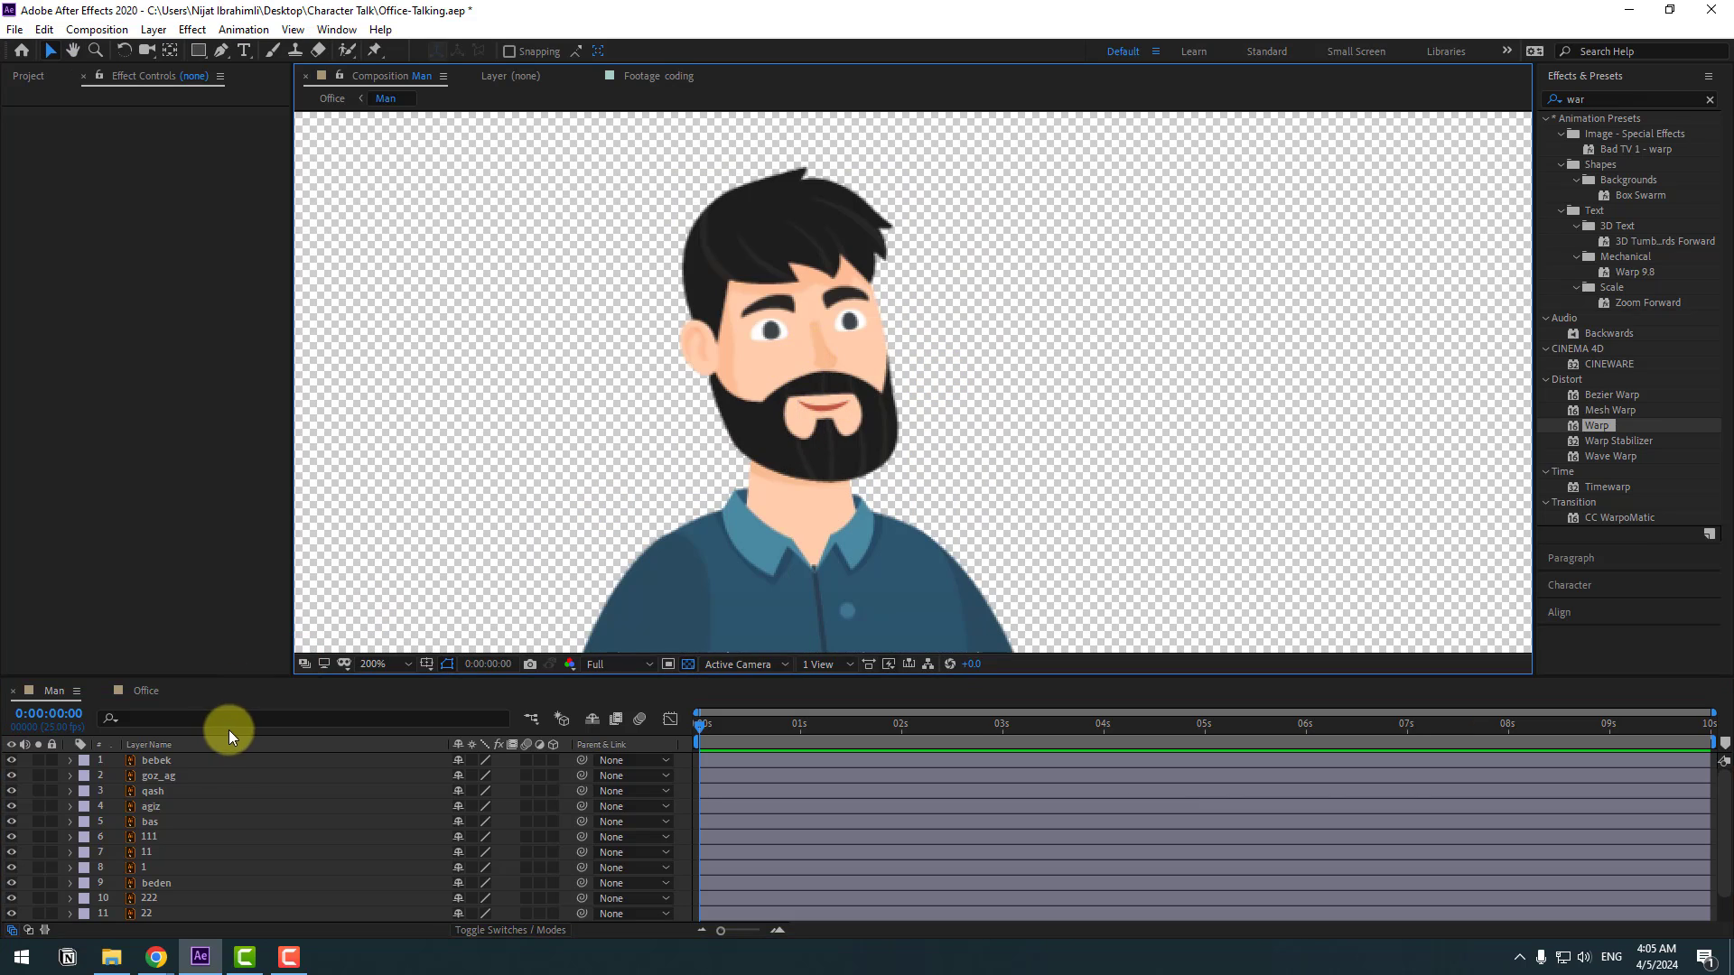
{"action": "left_click", "coordinate": [155, 764]}
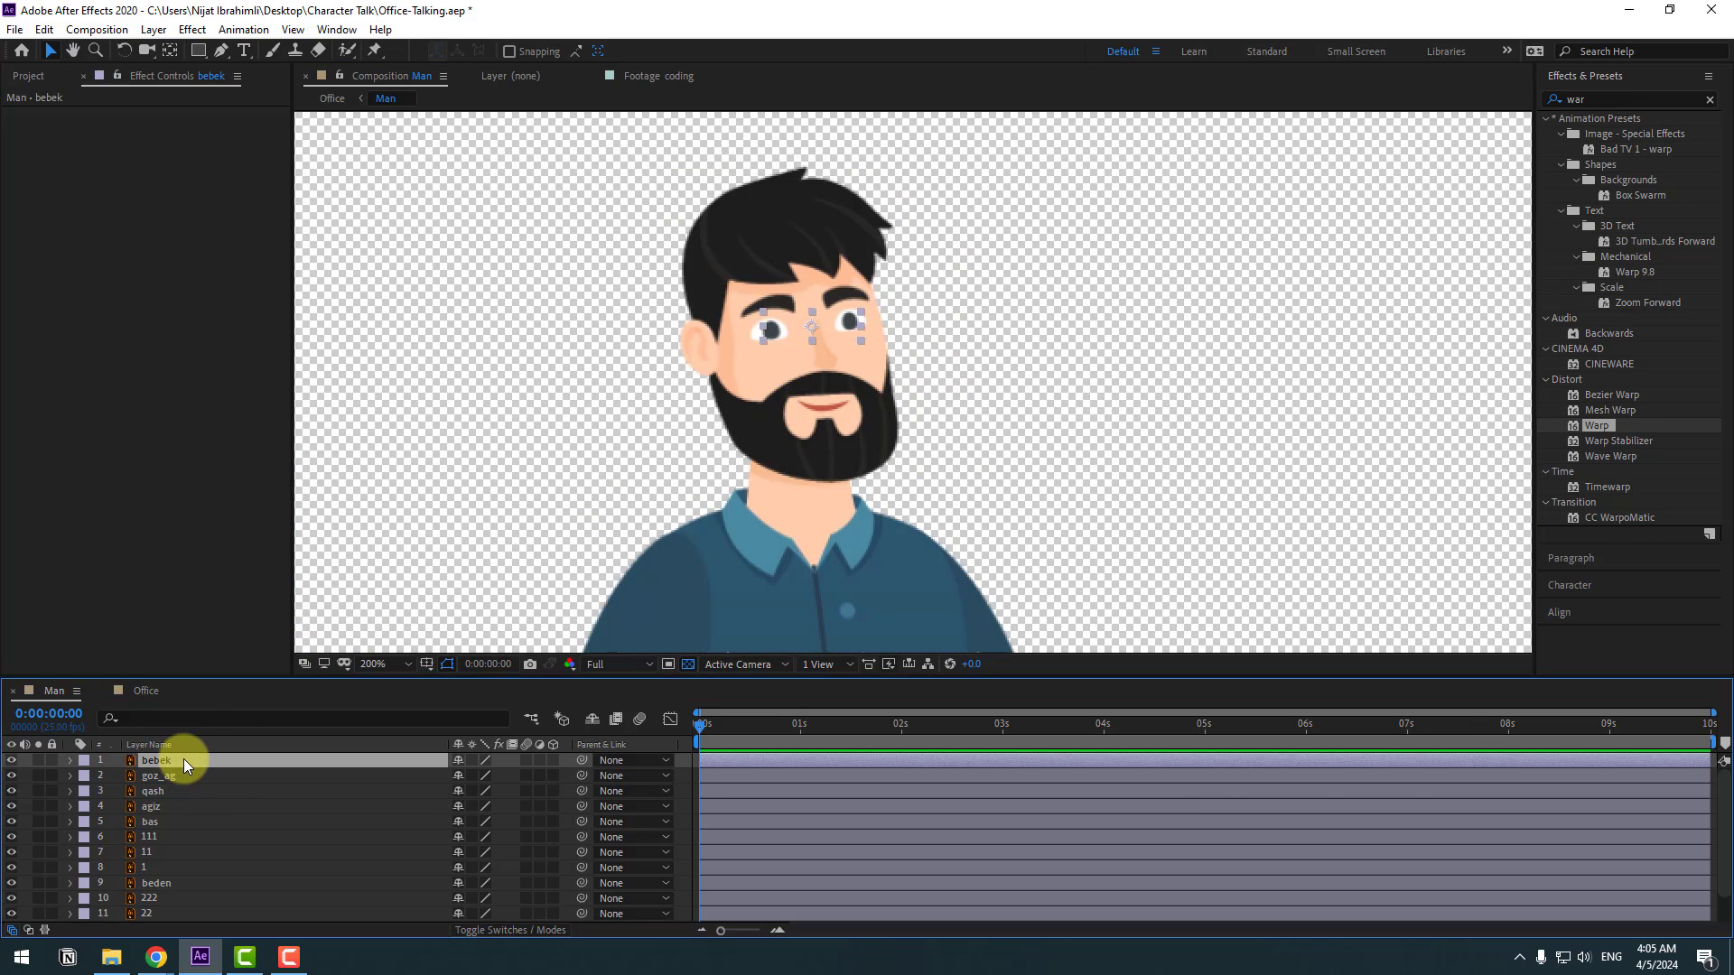
{"action": "left_click", "coordinate": [11, 760]}
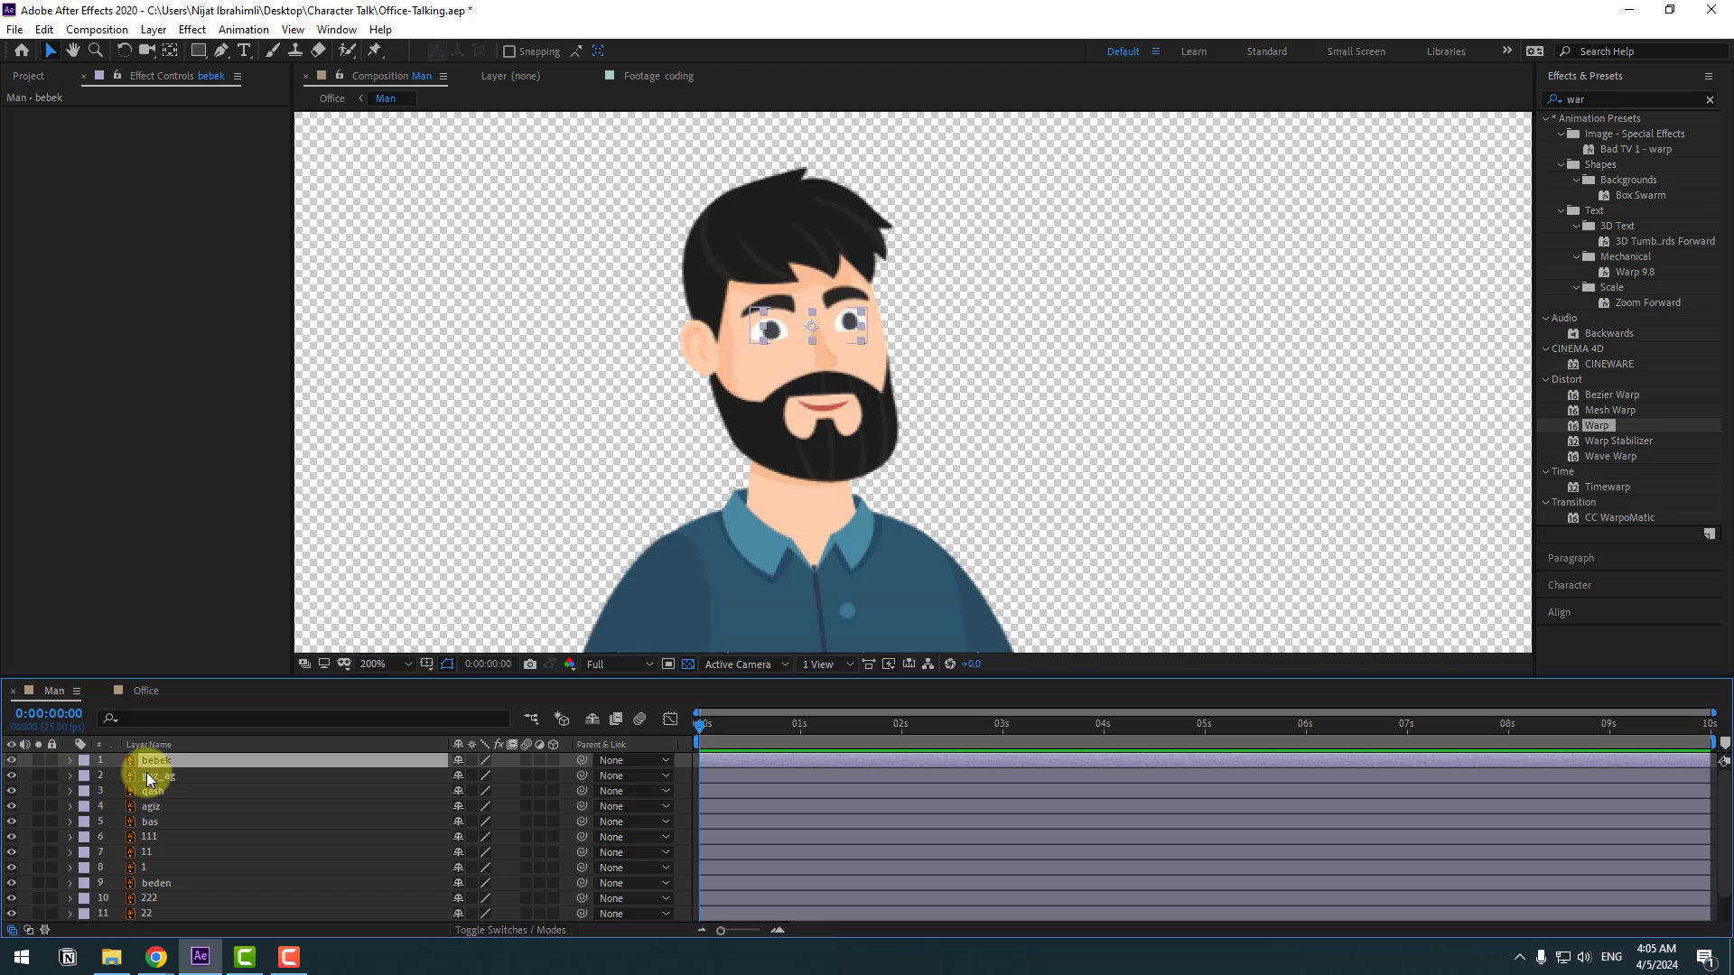
{"action": "key", "text": "Return"}
{"action": "type", "text": "eye"}
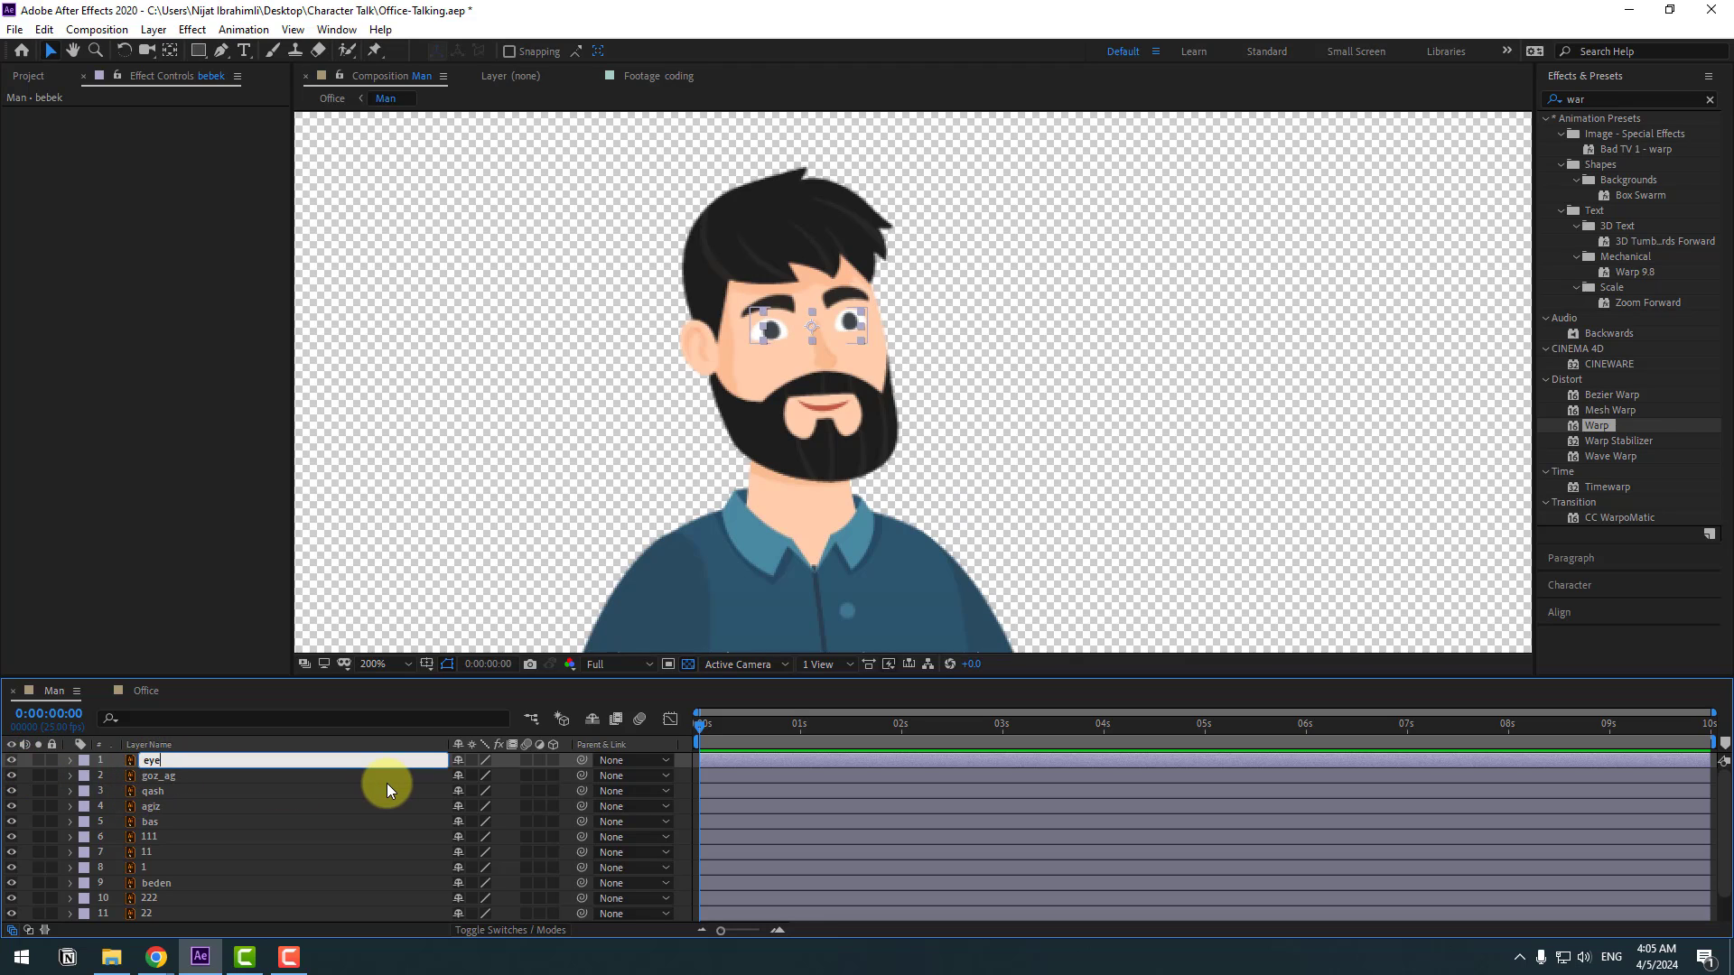
{"action": "type", "text": "_bl"}
{"action": "type", "text": "all"}
{"action": "key", "text": "Return"}
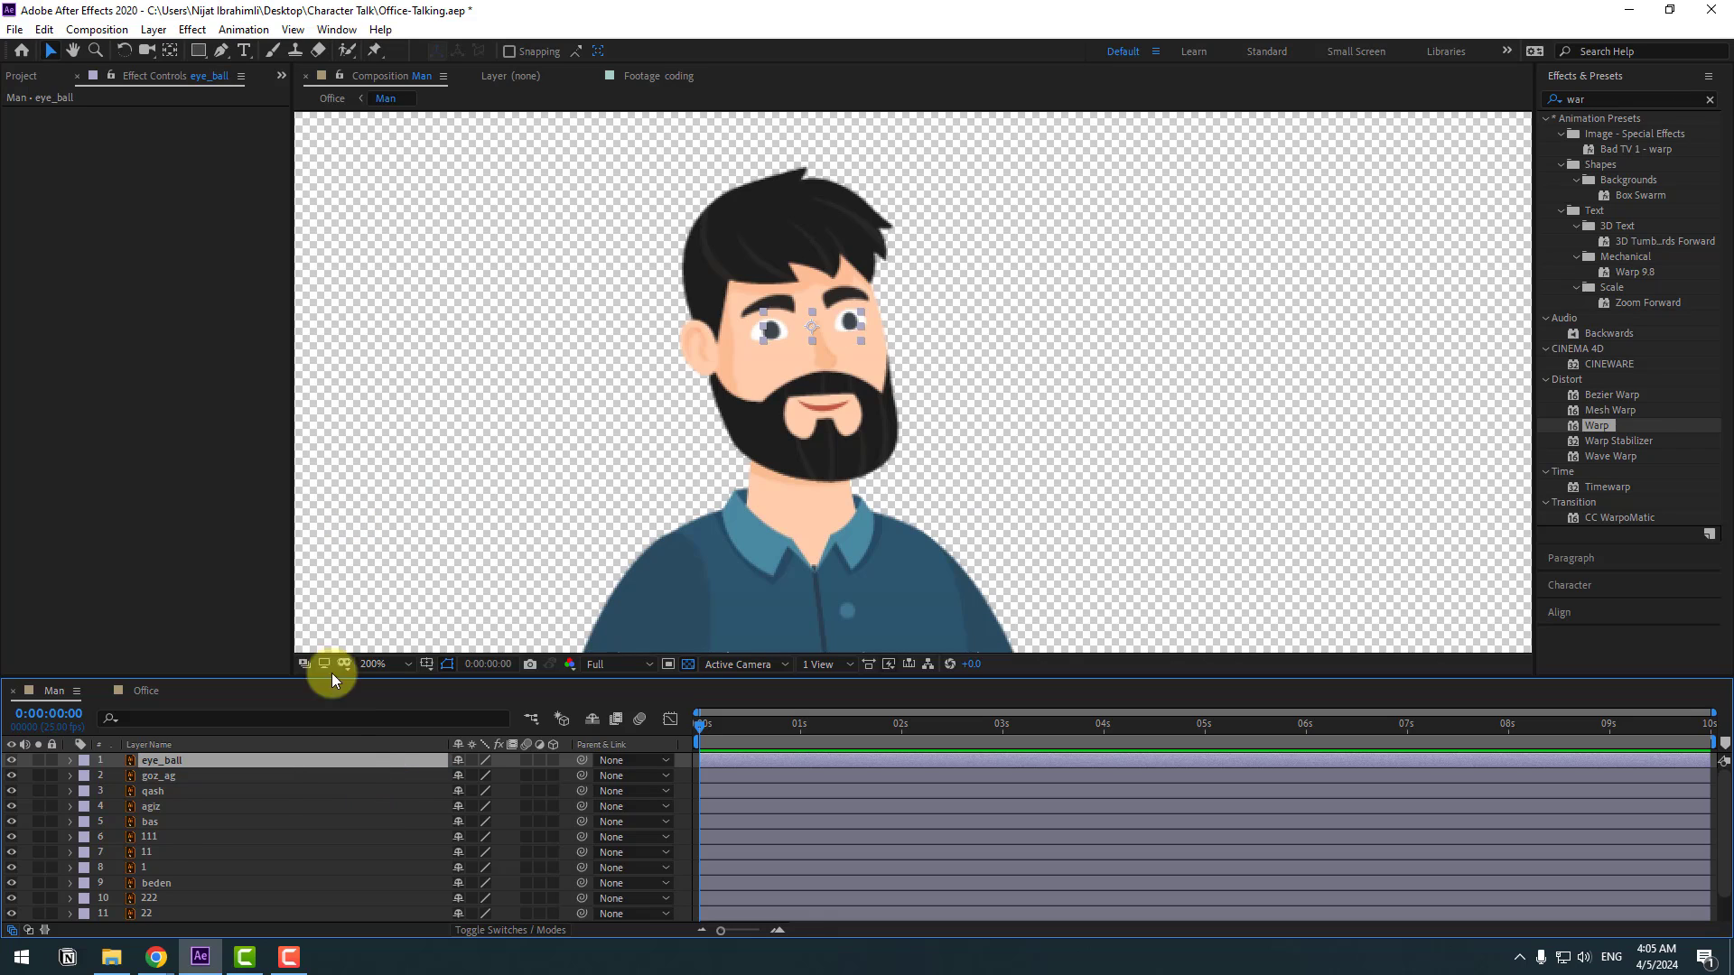
{"action": "left_click", "coordinate": [150, 779]}
Rename goz_ag to eye_white and set eye_ball's track matte to eye_white 2's alpha.
{"action": "key", "text": "Return"}
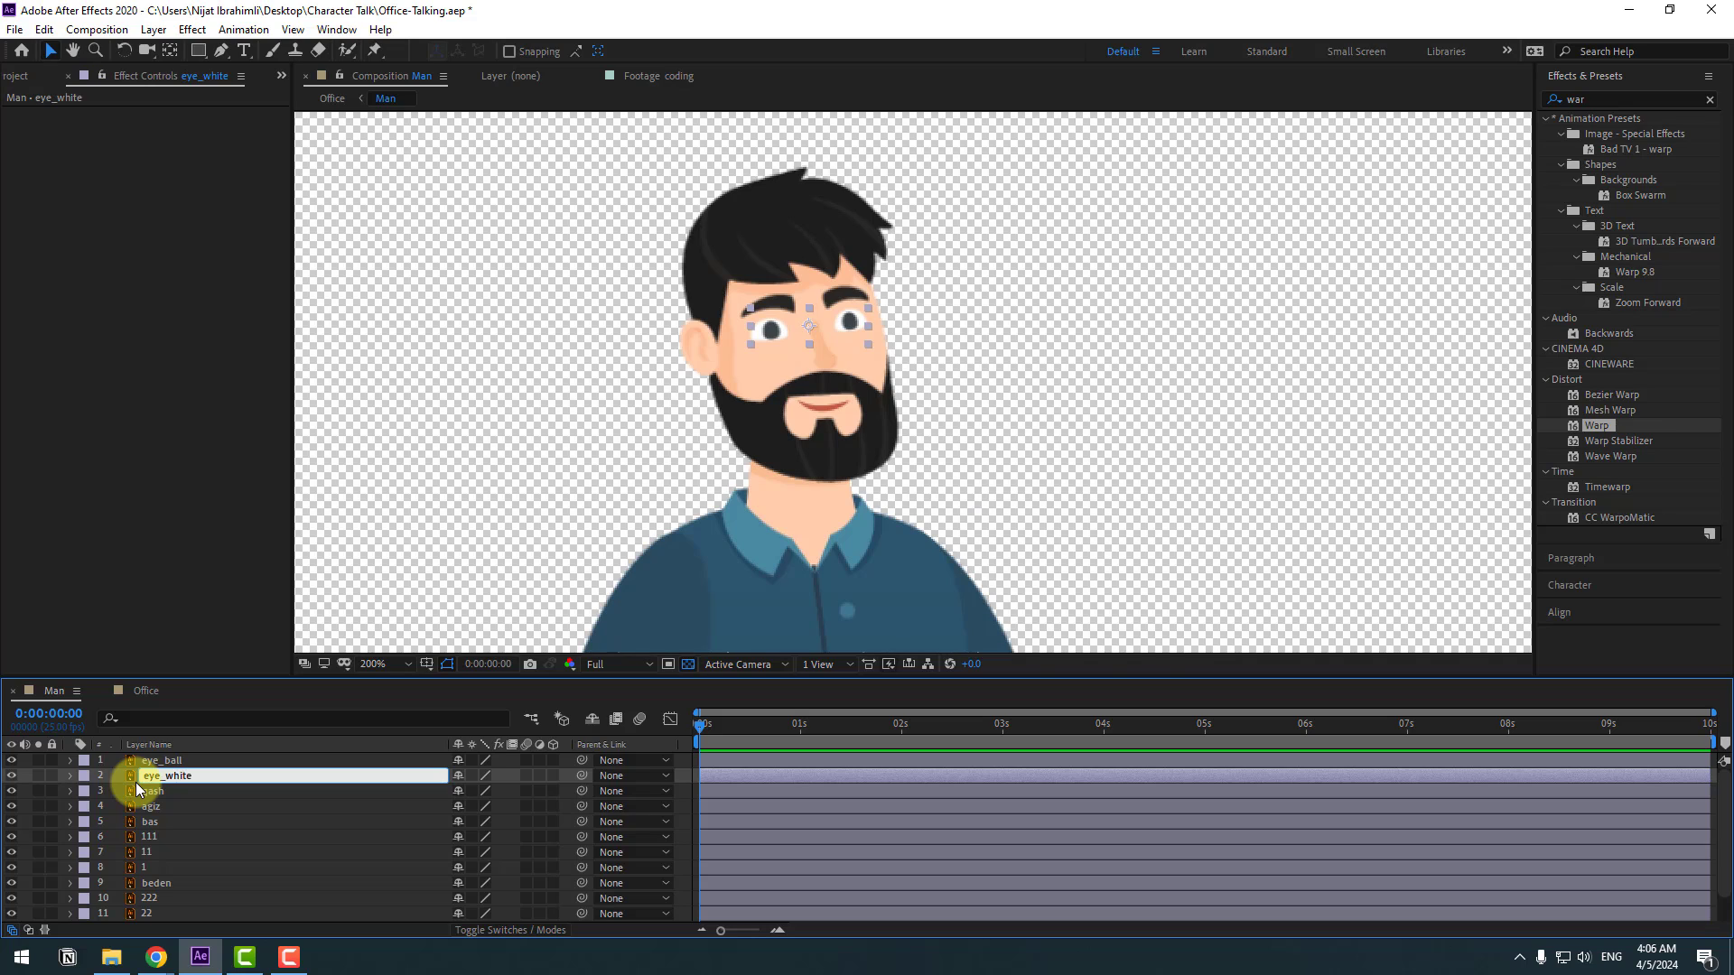
{"action": "type", "text": "eye_white"}
{"action": "key", "text": "Return"}
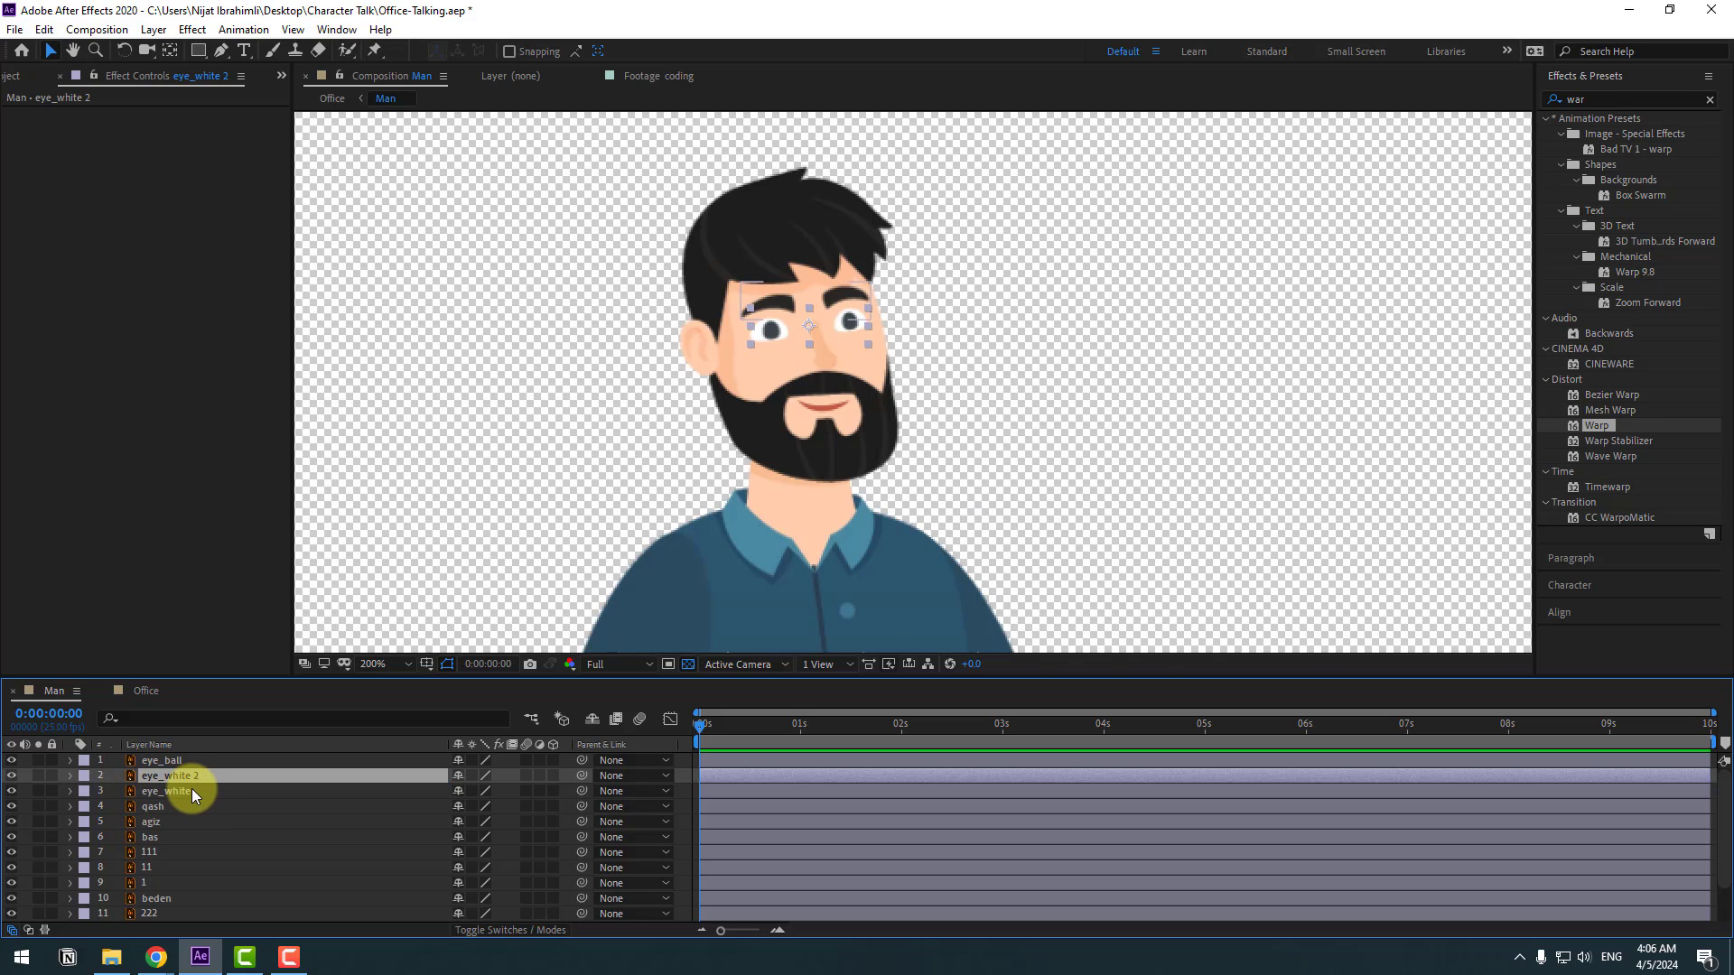
{"action": "left_click_drag", "start_coordinate": [171, 765], "coordinate": [204, 783]}
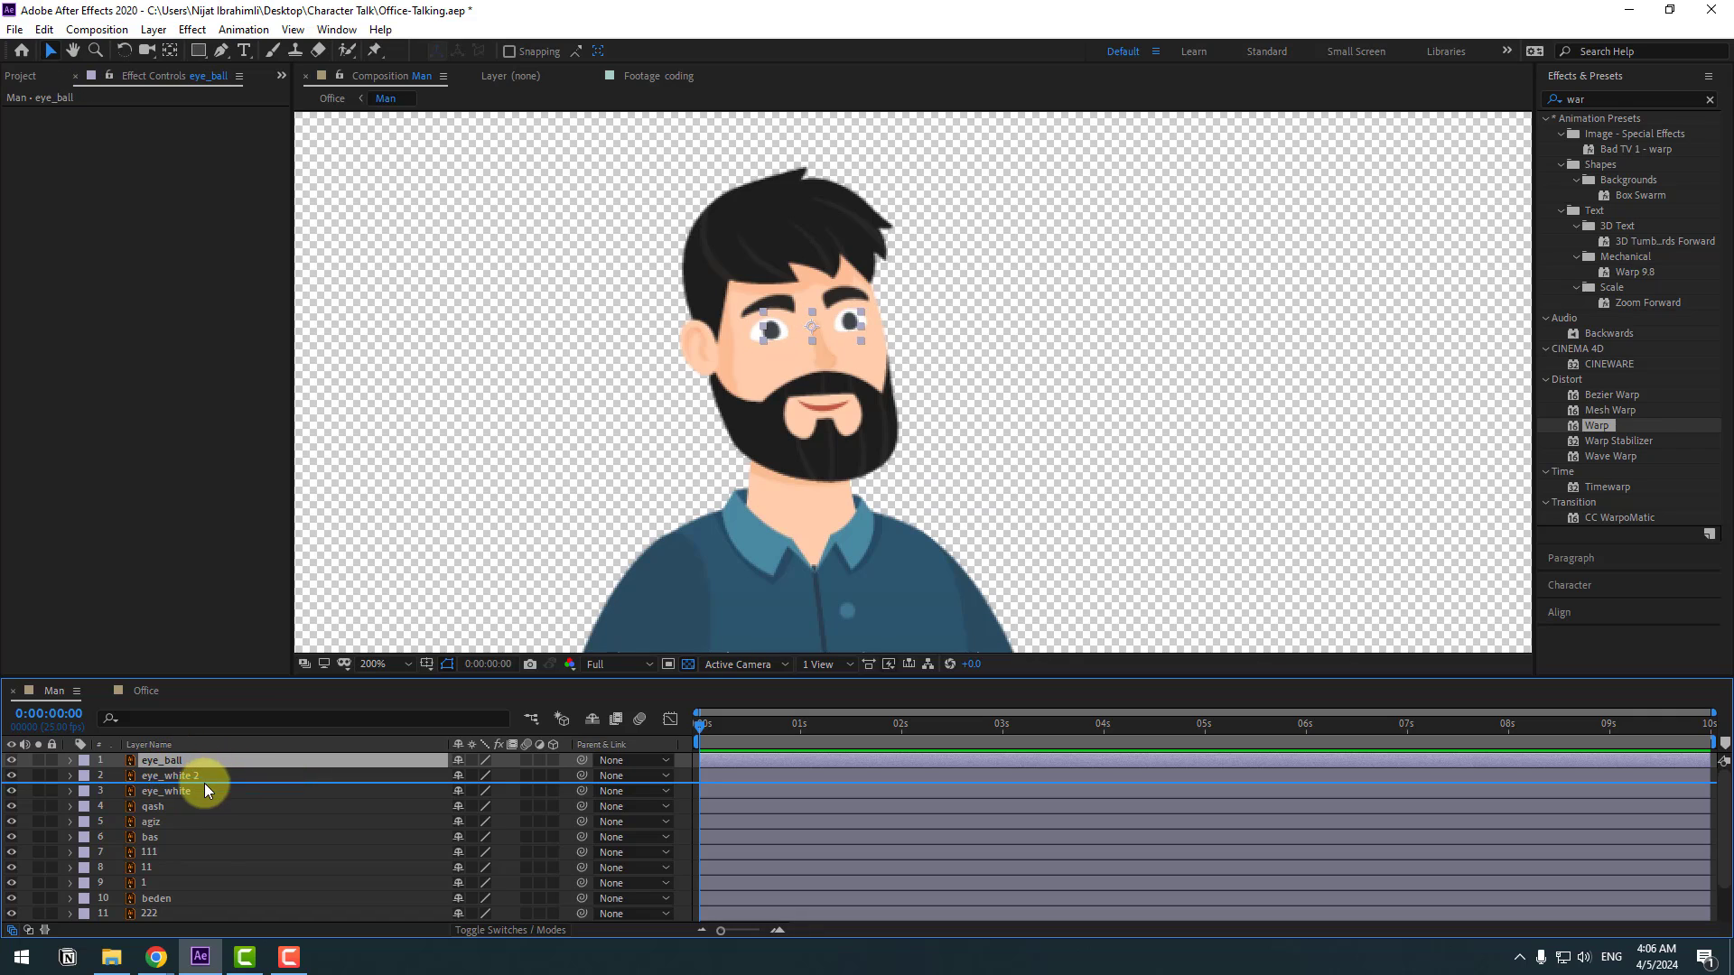
{"action": "left_click", "coordinate": [529, 934]}
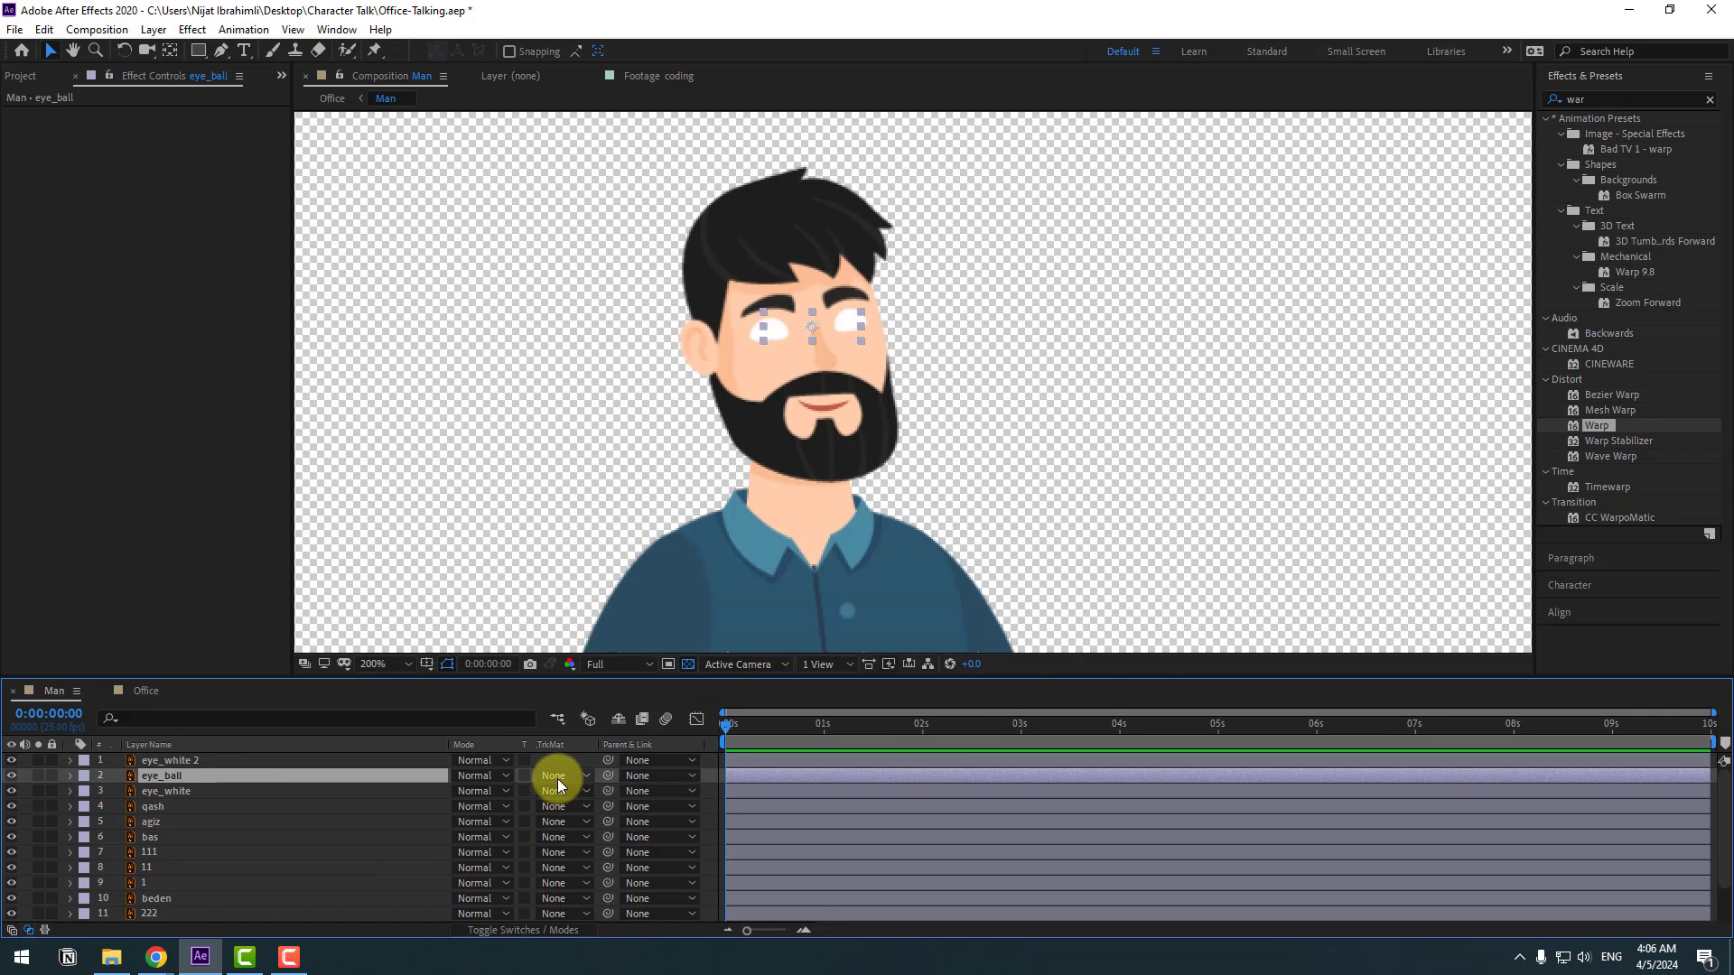
{"action": "left_click", "coordinate": [559, 779]}
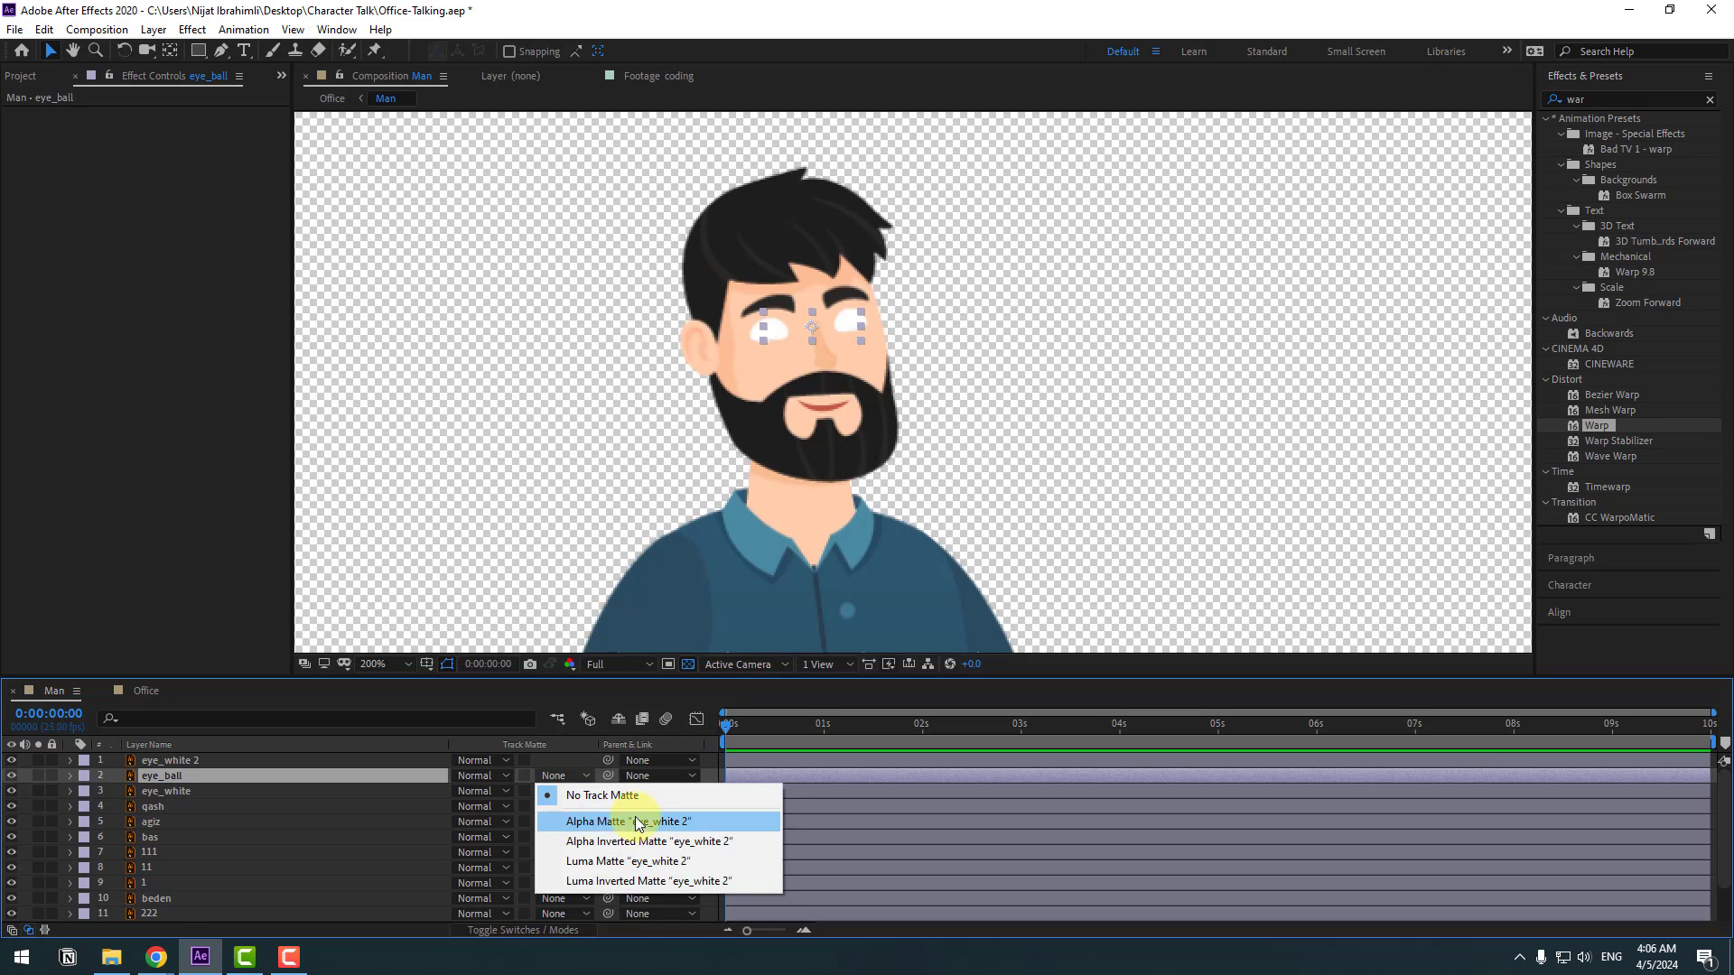
{"action": "left_click", "coordinate": [695, 823]}
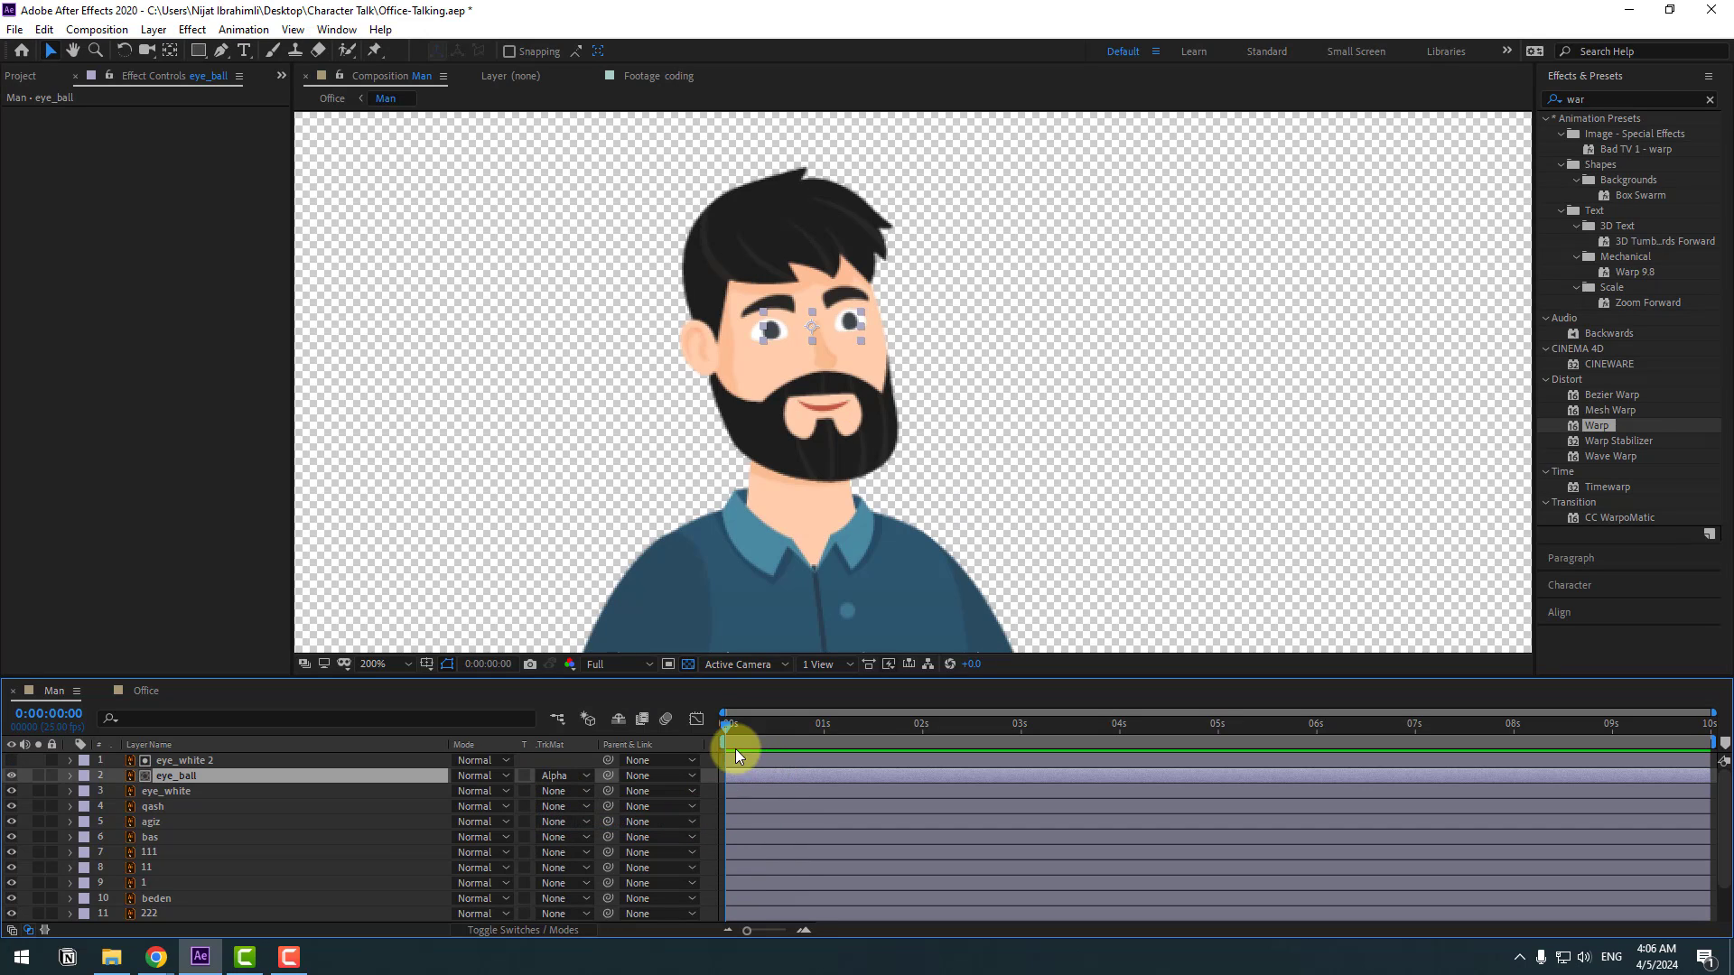
Zoom in on the face and parent eye_white 2 to eye_white.
{"action": "key", "text": "period"}
{"action": "left_click_drag", "start_coordinate": [571, 340], "coordinate": [756, 376]}
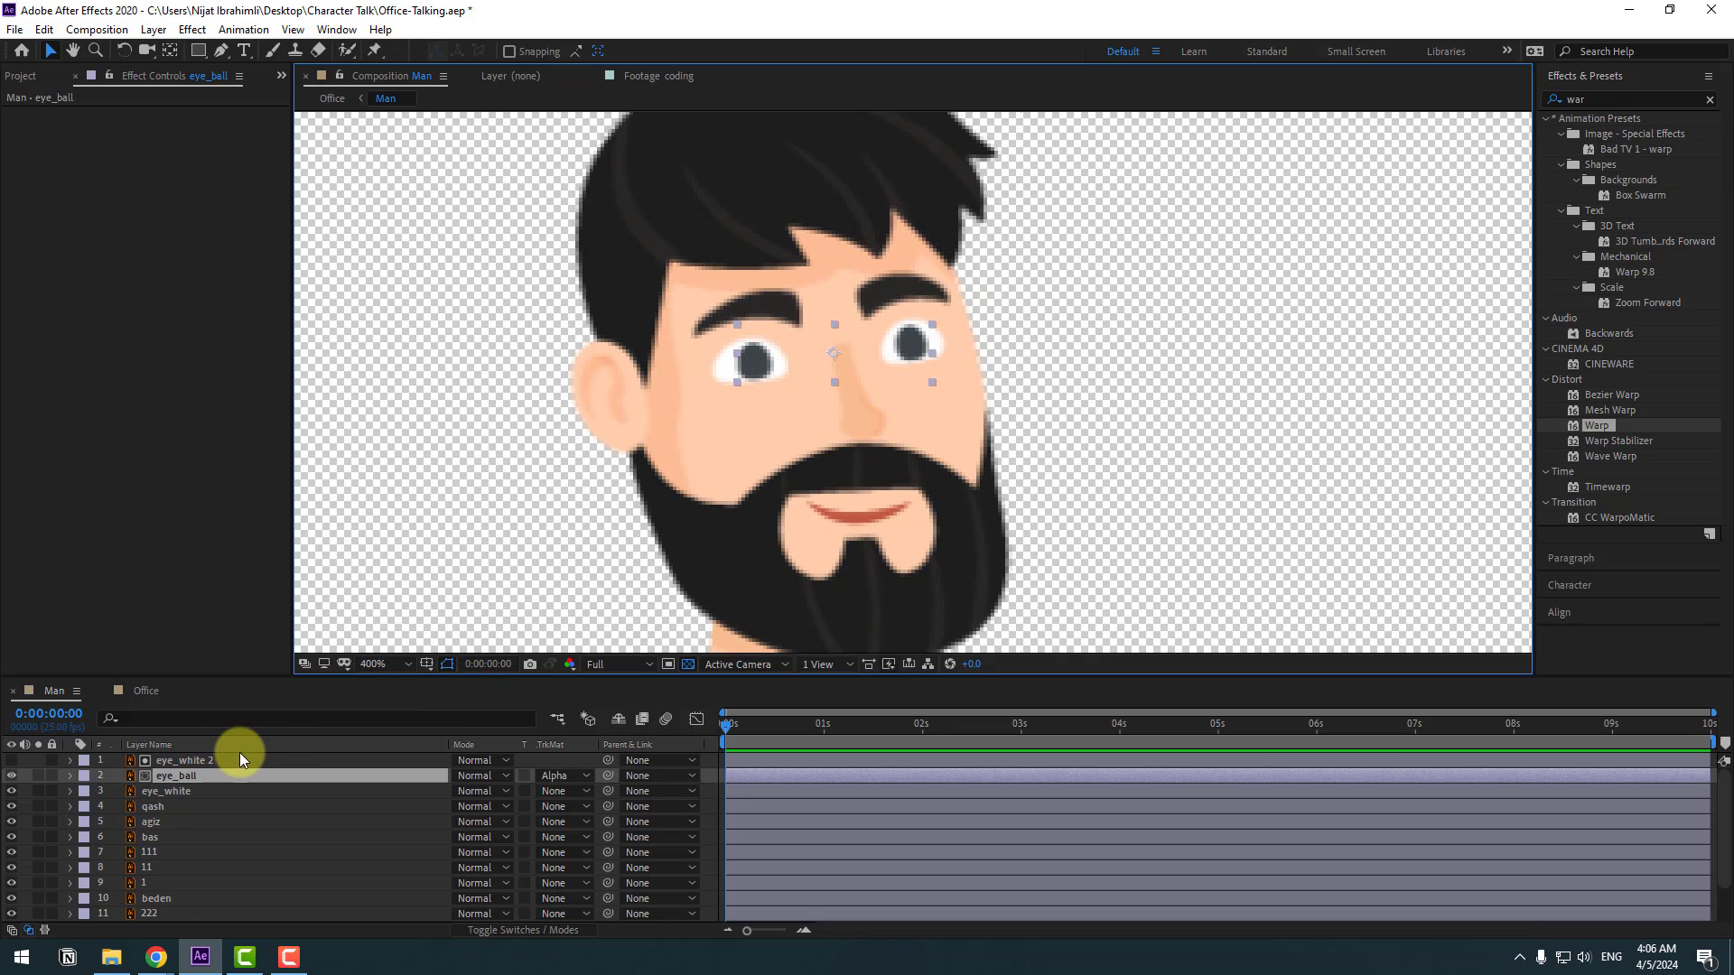
{"action": "left_click", "coordinate": [190, 760]}
{"action": "left_click_drag", "start_coordinate": [611, 759], "coordinate": [169, 792]}
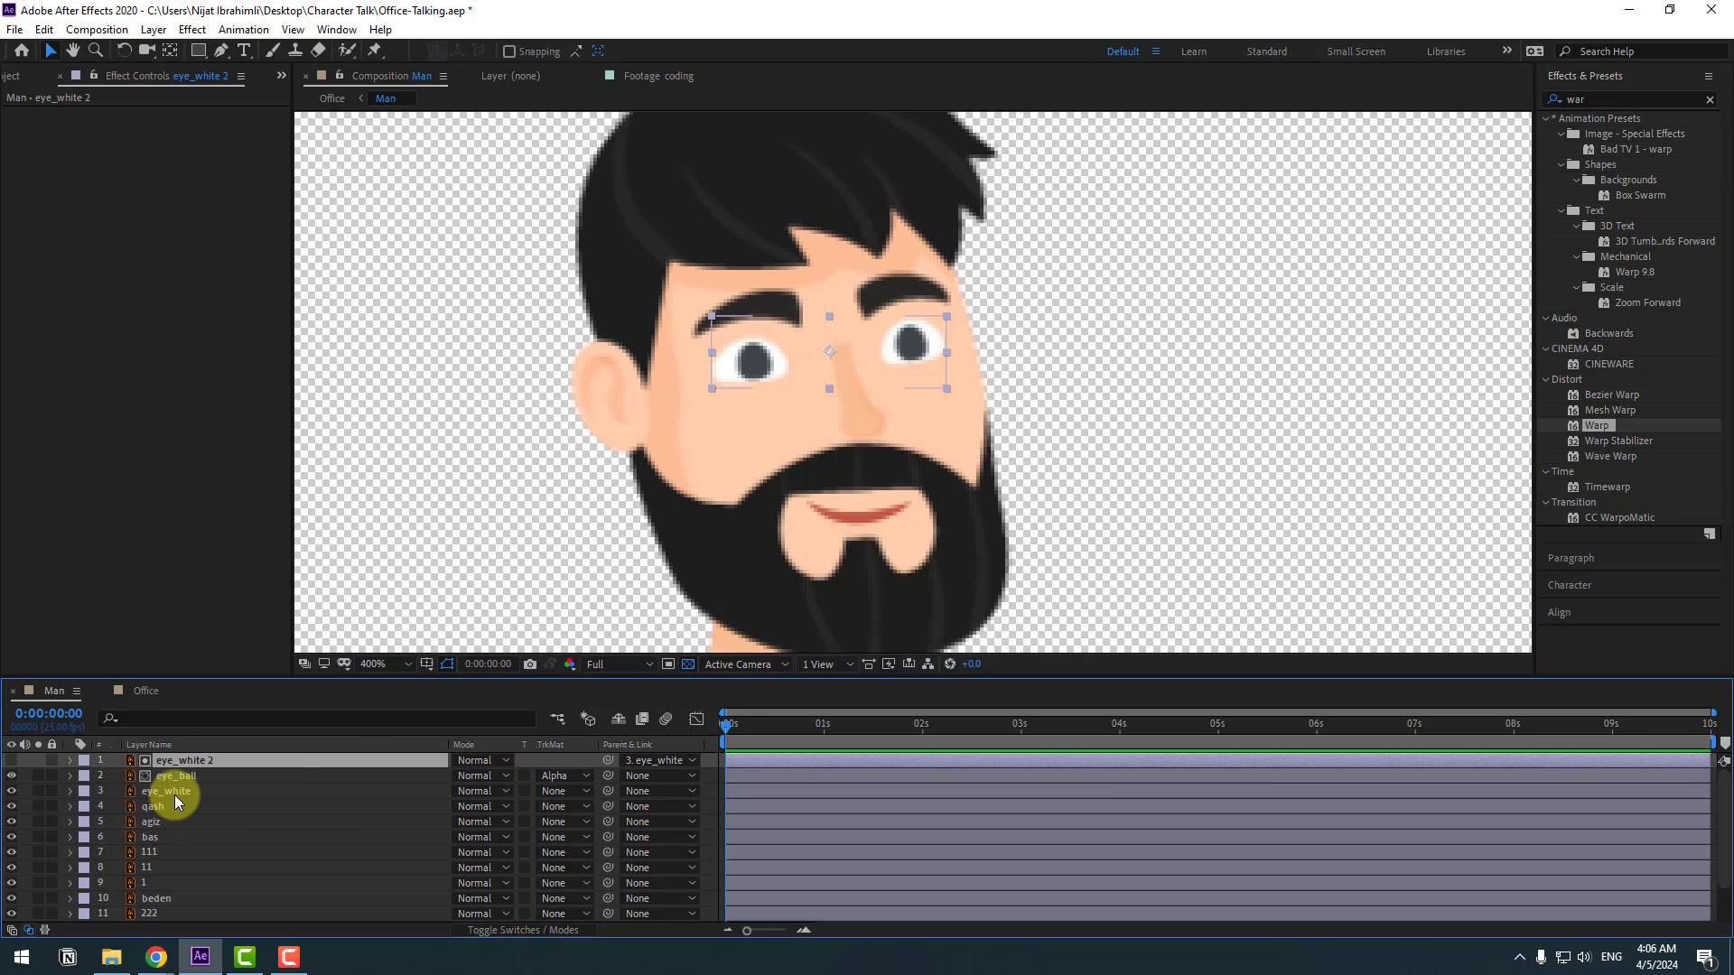
{"action": "left_click", "coordinate": [175, 795]}
Test squashing eye_white's vertical Scale, then undo back to 100%.
{"action": "key", "text": "s"}
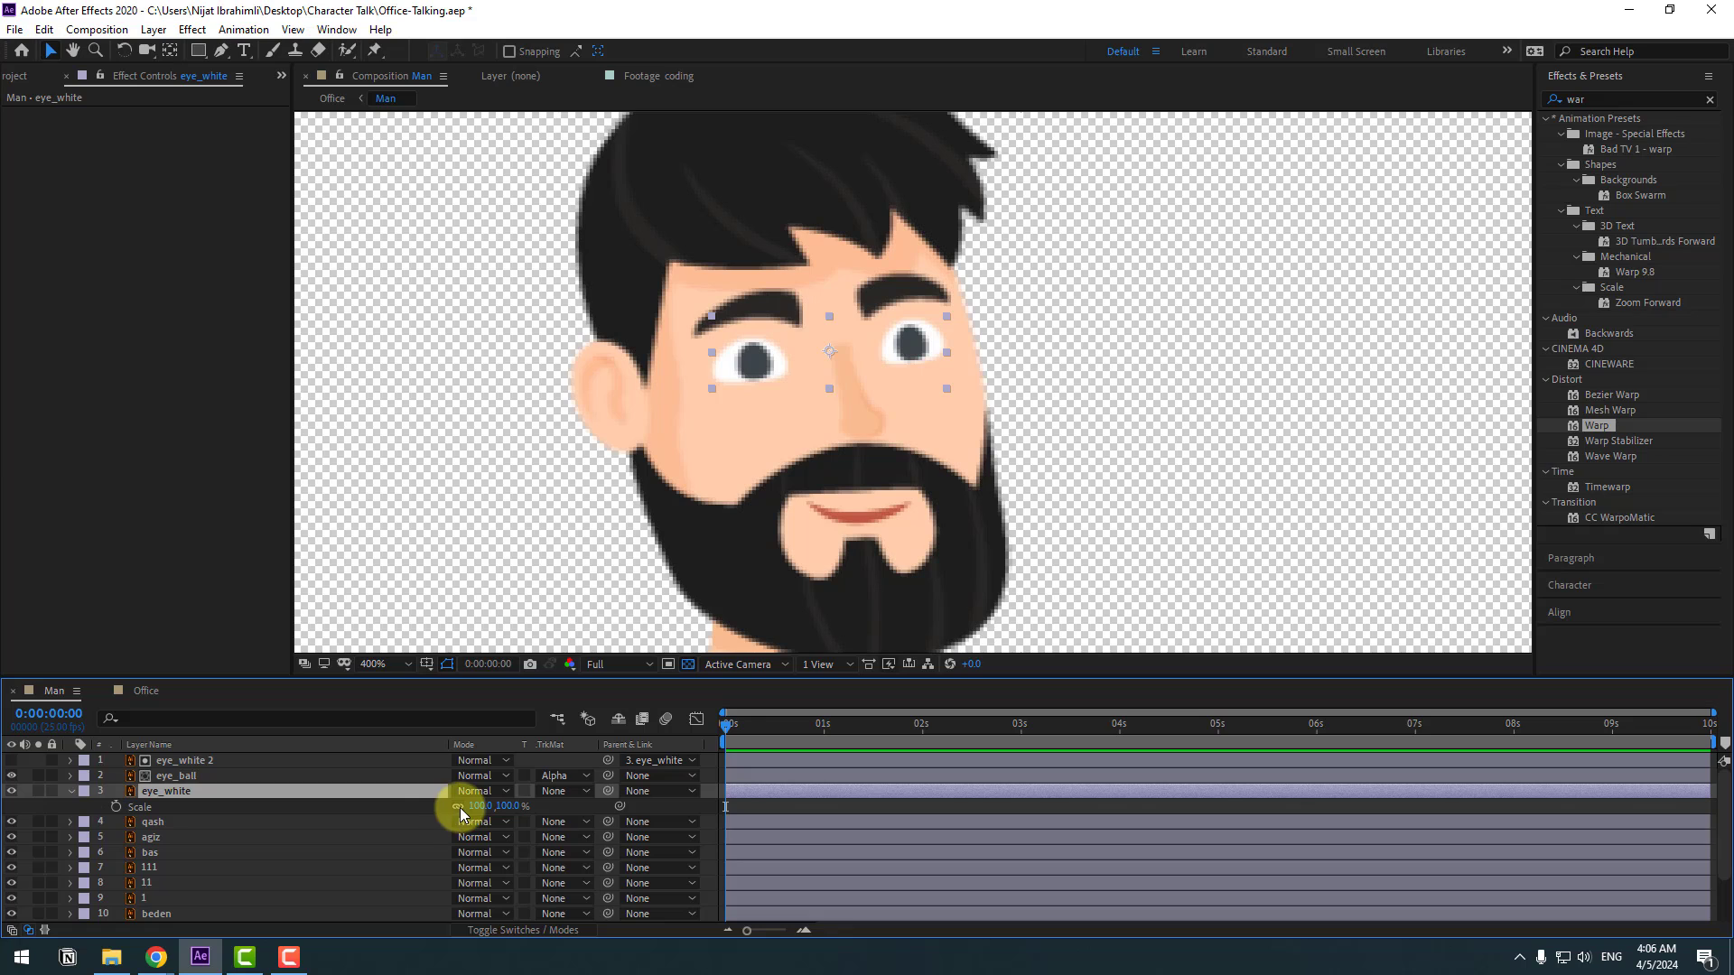
{"action": "left_click", "coordinate": [505, 807]}
{"action": "left_click_drag", "start_coordinate": [506, 813], "coordinate": [452, 791]}
{"action": "key", "text": "ctrl+z"}
{"action": "key", "text": "comma"}
{"action": "key", "text": "comma"}
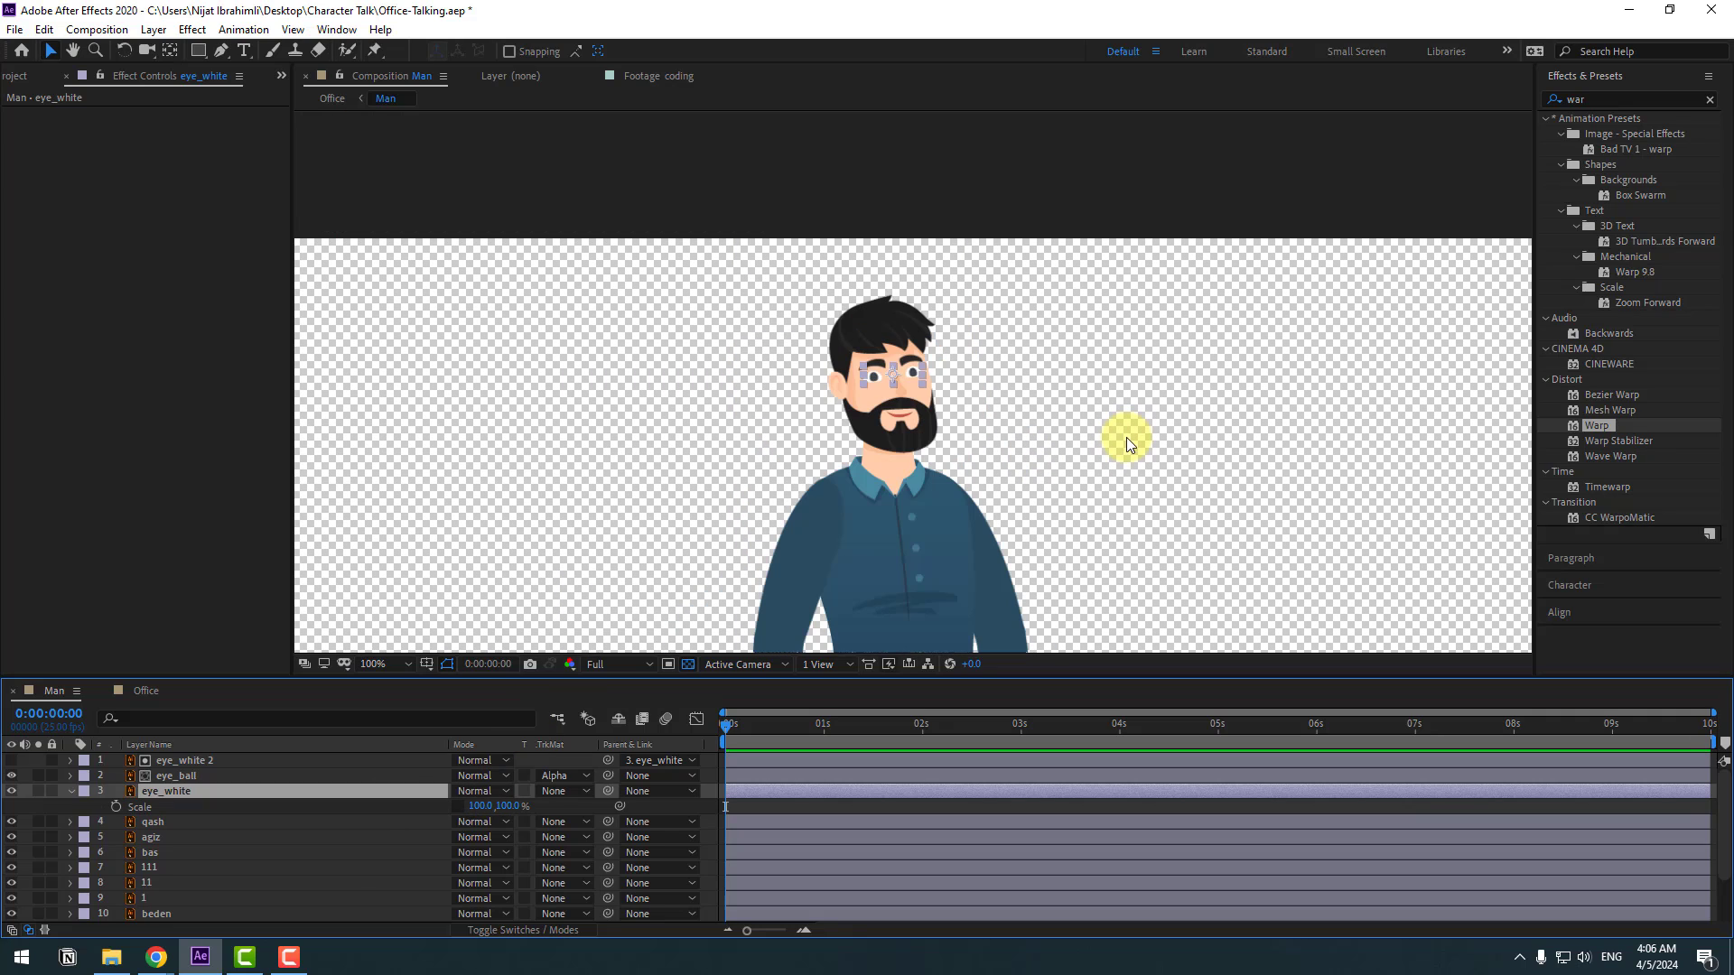
{"action": "key", "text": "period"}
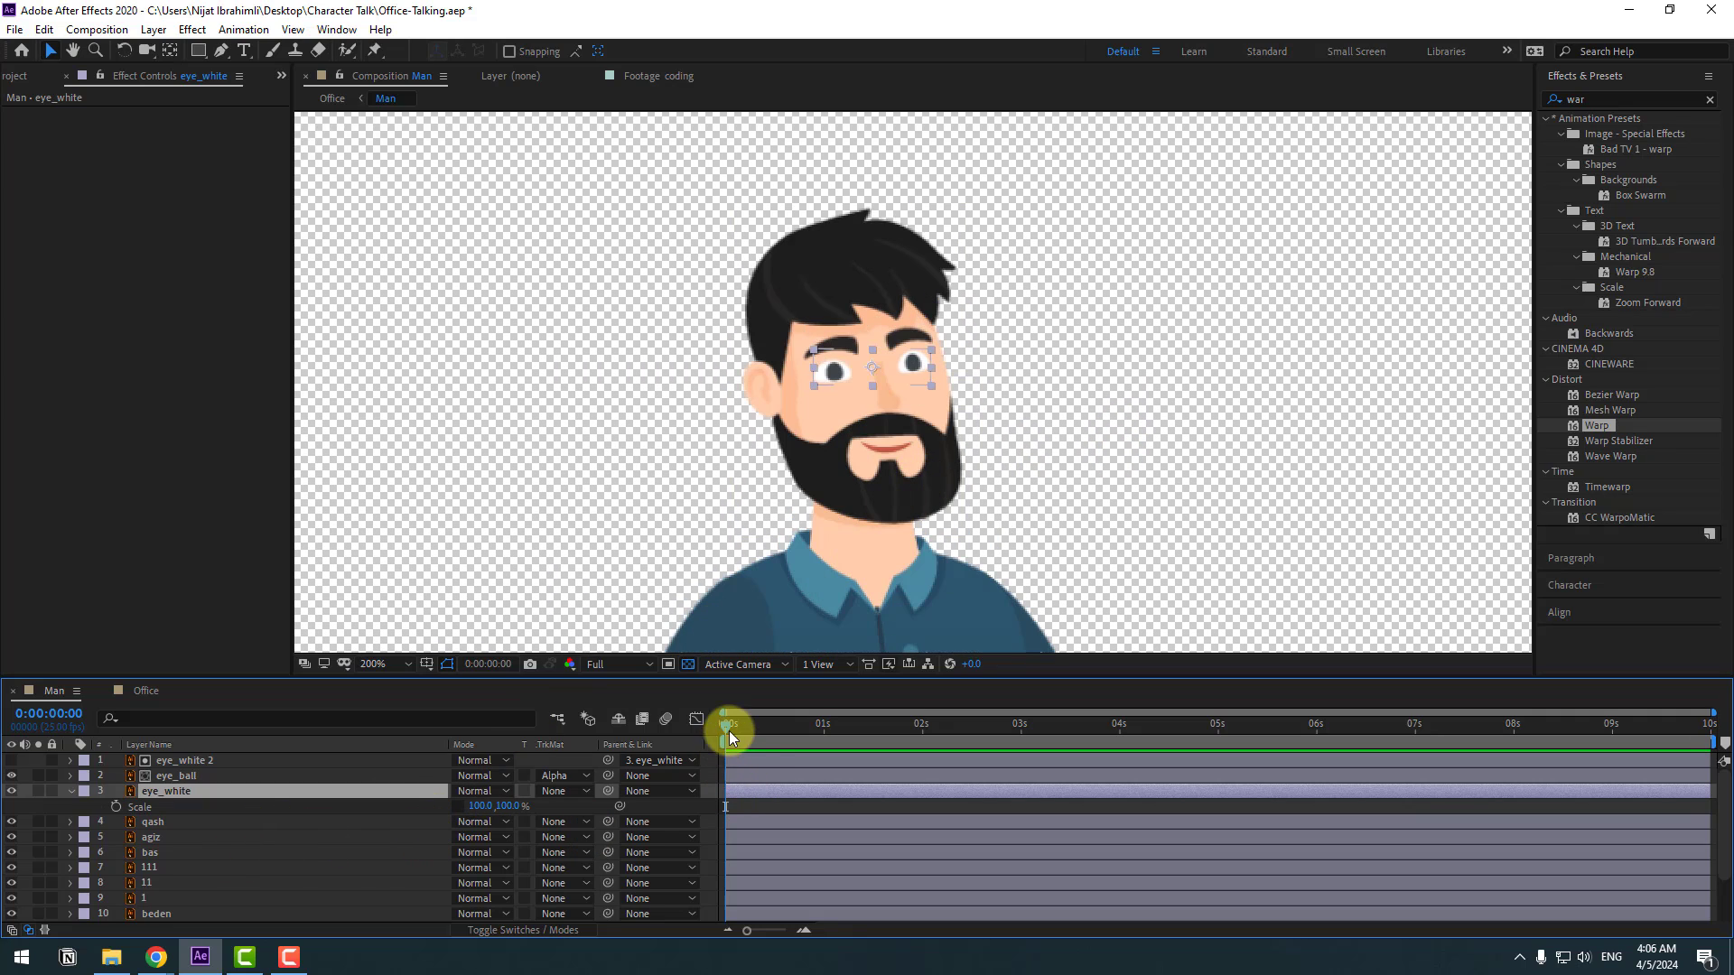
Keyframe a blink on eye_white's Scale: 5% vertical, then 100%, with Easy Ease.
{"action": "left_click", "coordinate": [116, 806]}
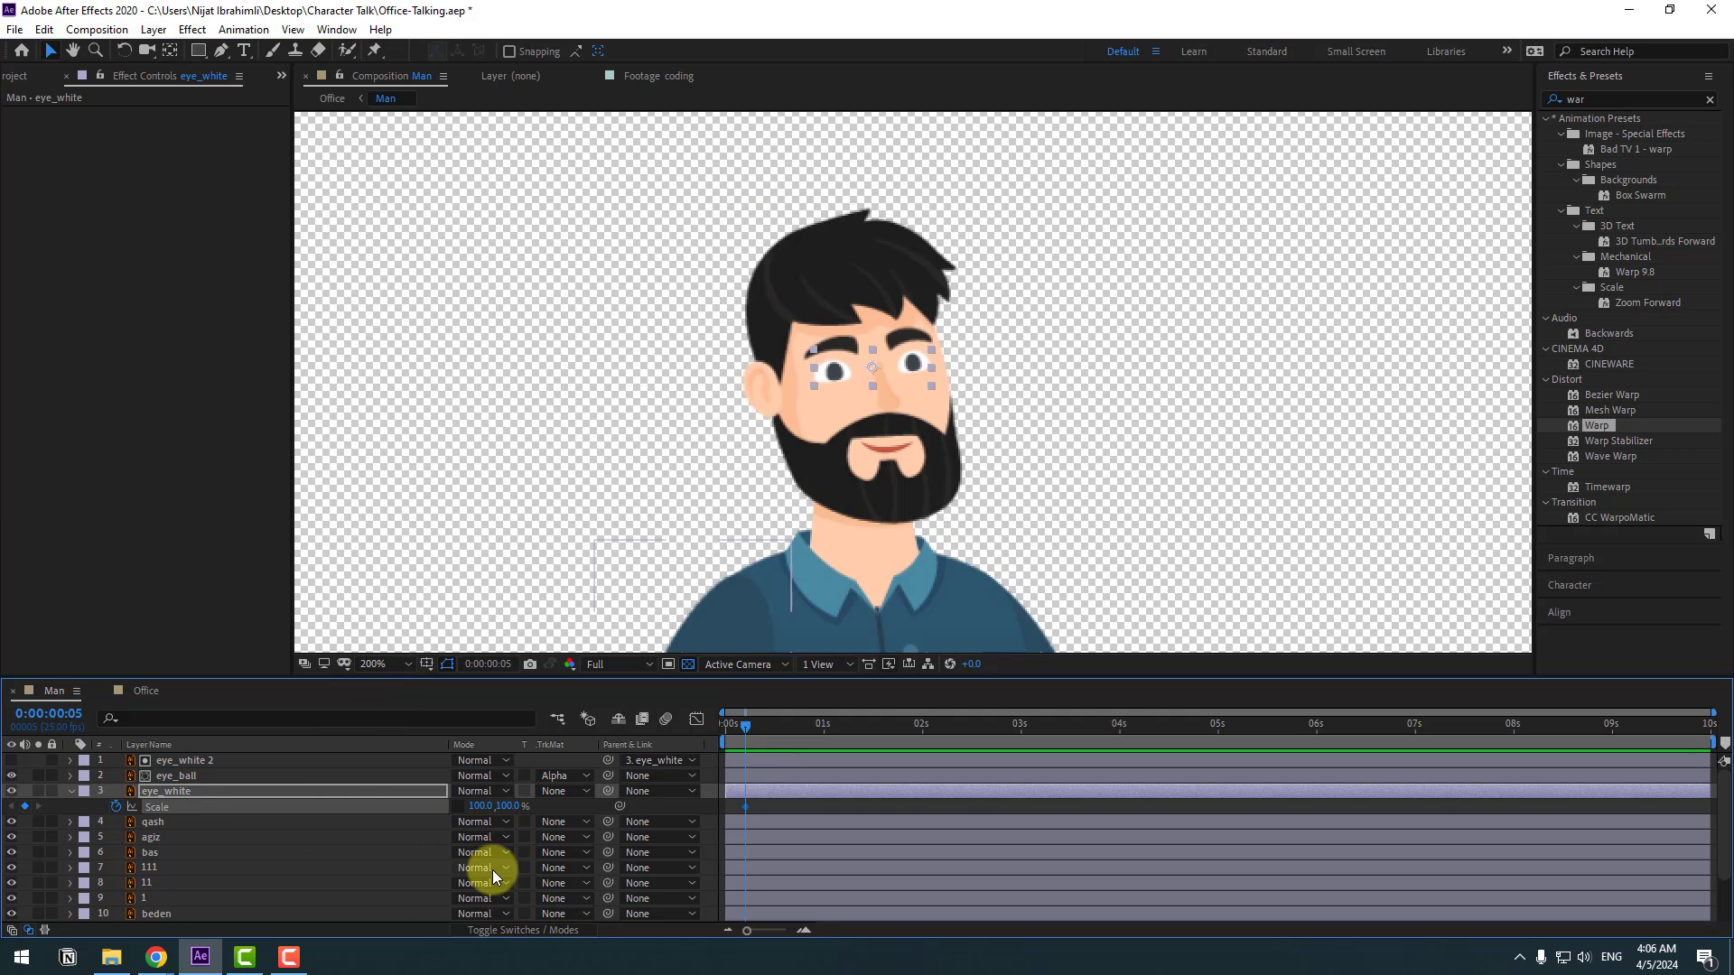
{"action": "left_click", "coordinate": [508, 806]}
{"action": "type", "text": "5"}
{"action": "key", "text": "Return"}
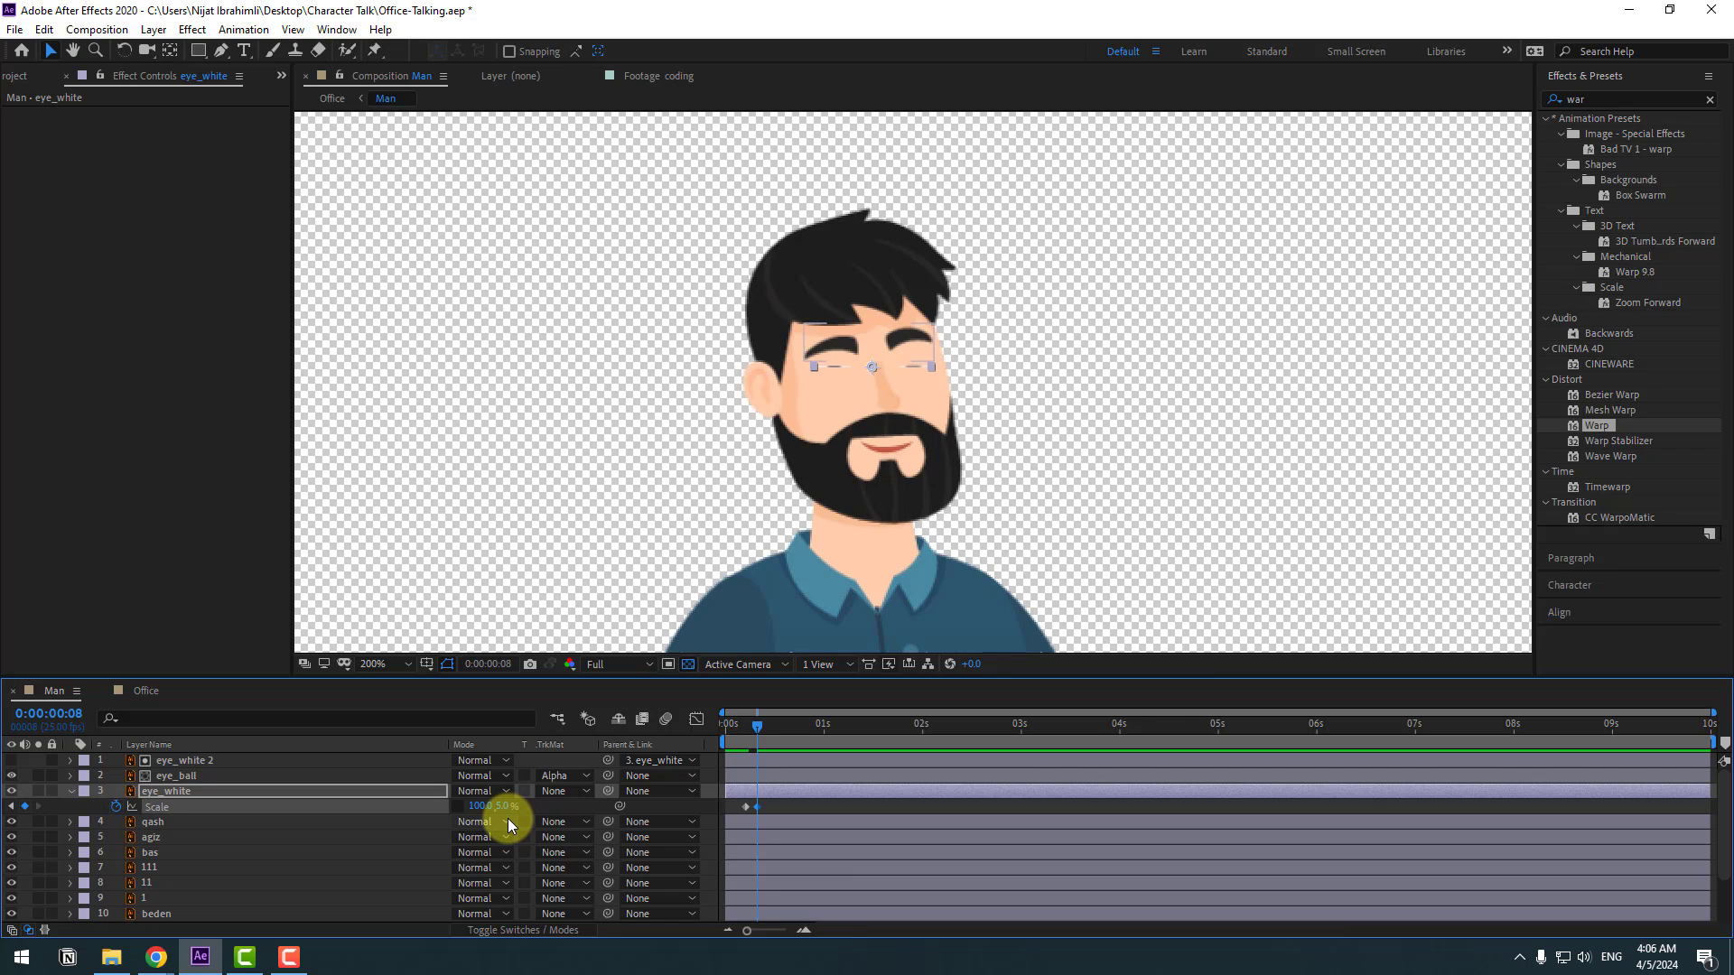
{"action": "key", "text": "Page_Down"}
{"action": "key", "text": "Page_Down"}
{"action": "key", "text": "Page_Down"}
{"action": "type", "text": "100"}
{"action": "key", "text": "Return"}
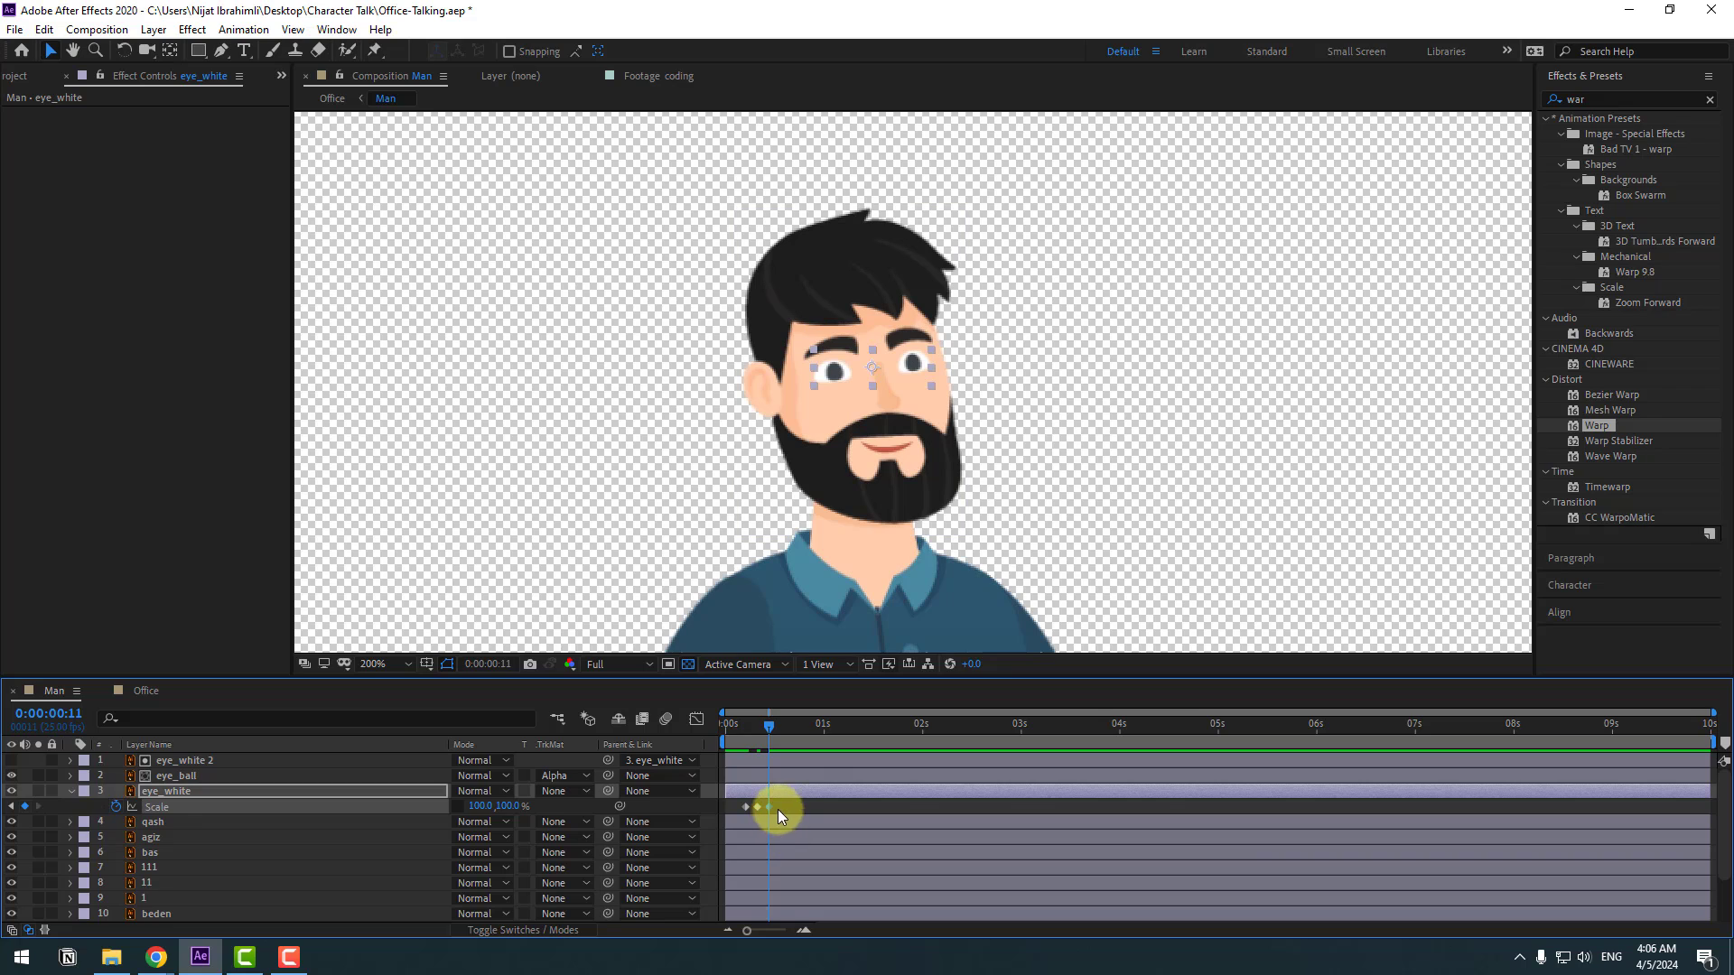
{"action": "right_click", "coordinate": [746, 812]}
{"action": "mouse_move", "coordinate": [903, 794]}
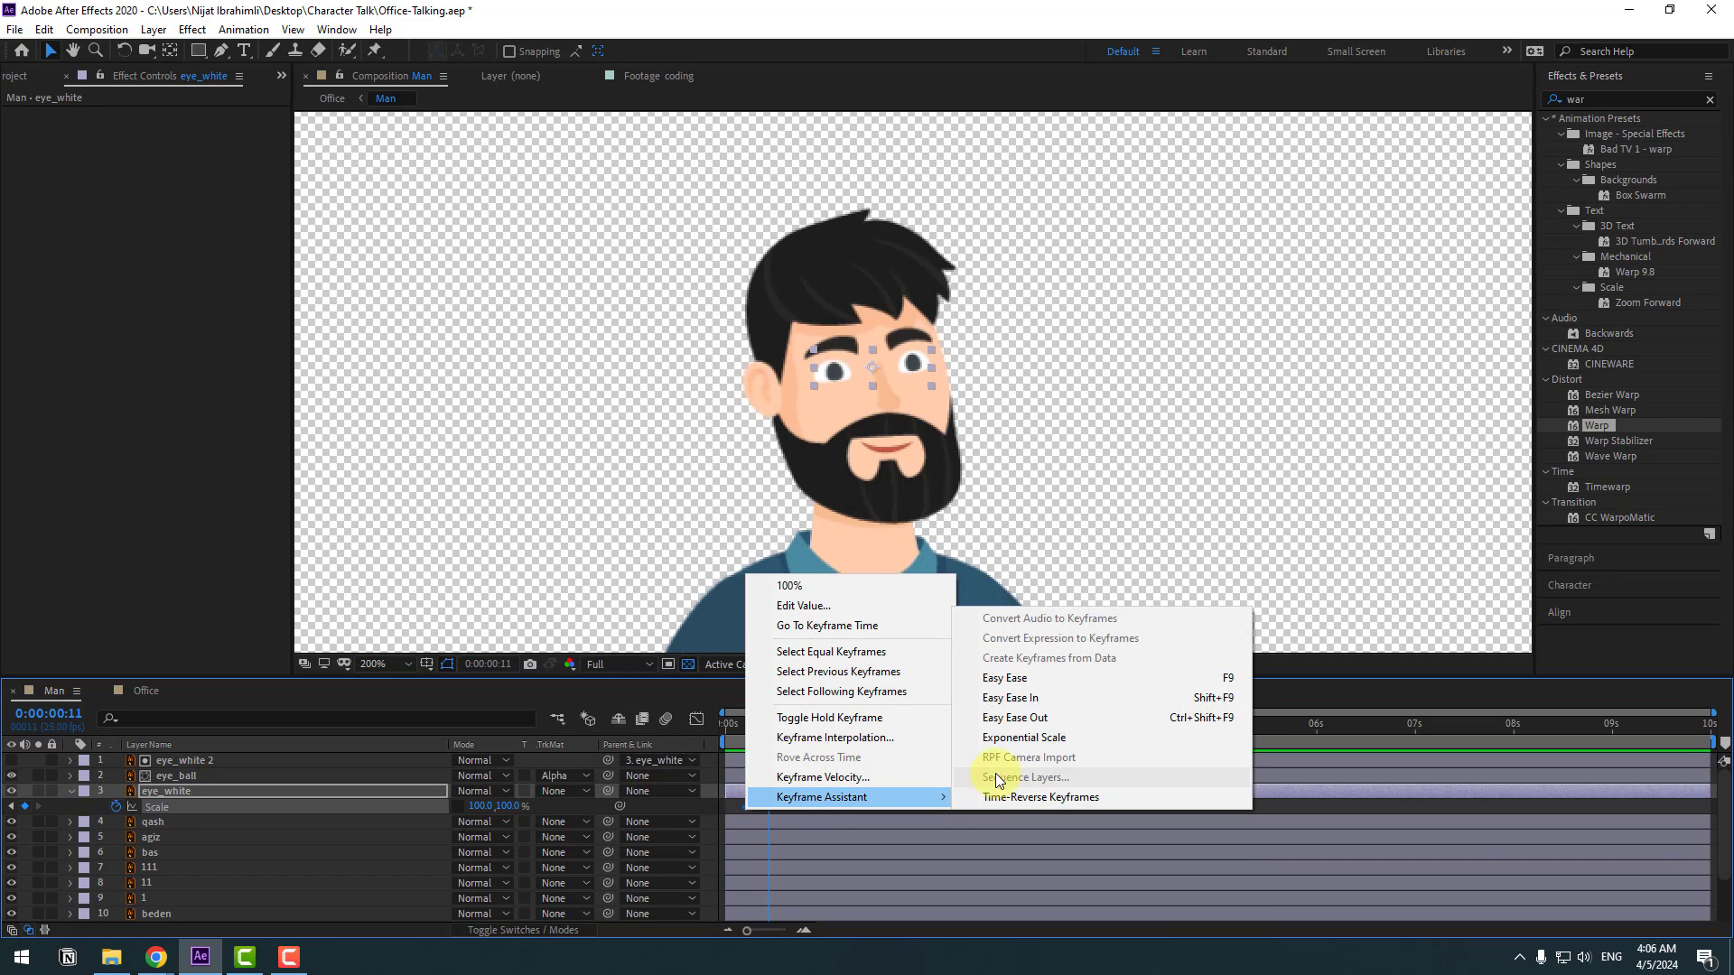
{"action": "left_click", "coordinate": [1003, 671]}
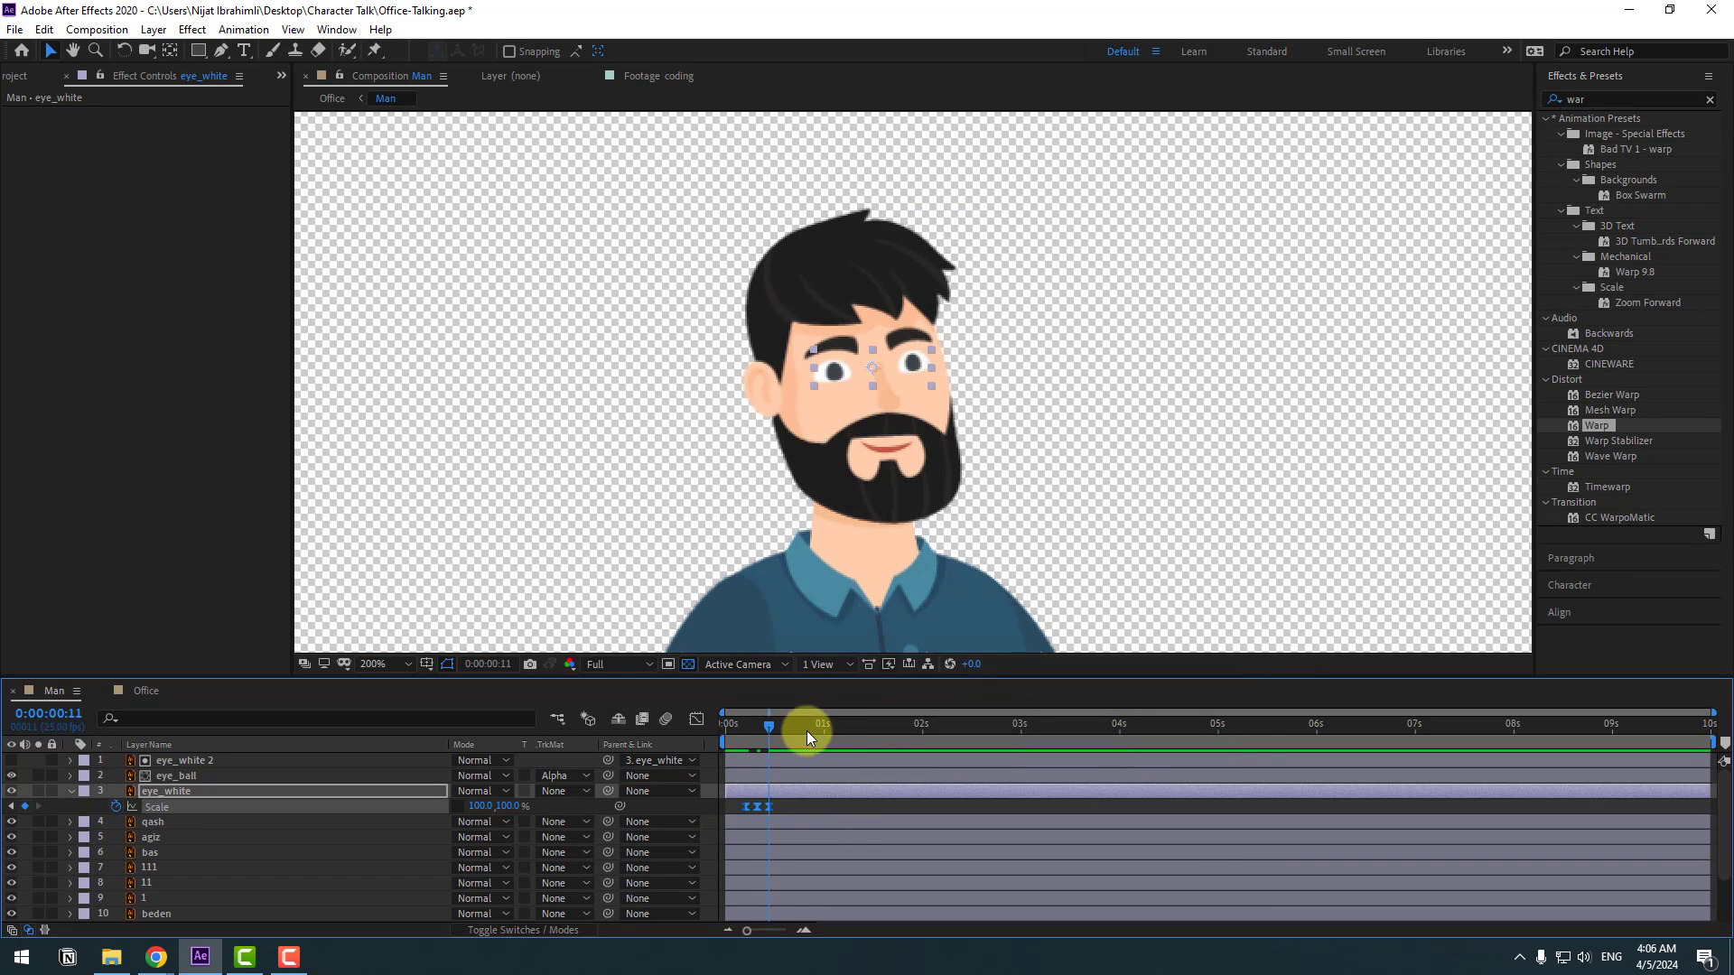
Paste the blink keyframes at three later times across the timeline.
{"action": "left_click_drag", "start_coordinate": [805, 730], "coordinate": [822, 728]}
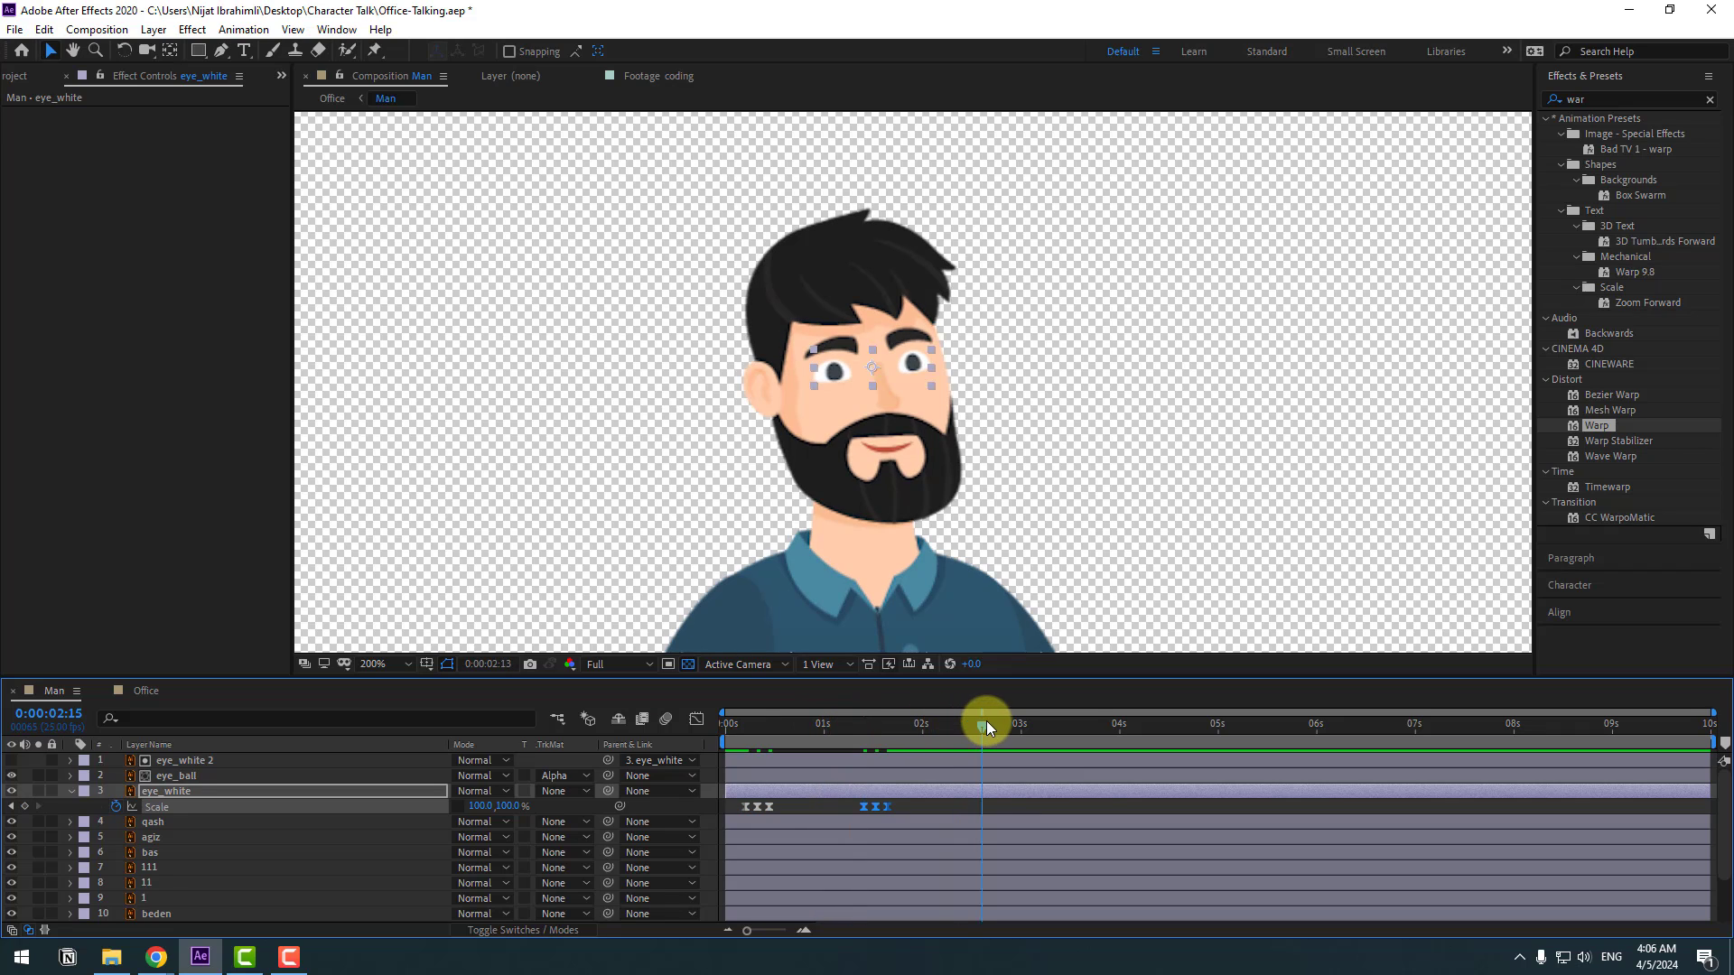
{"action": "left_click", "coordinate": [1116, 724]}
{"action": "key", "text": "ctrl+v"}
{"action": "left_click", "coordinate": [1247, 723]}
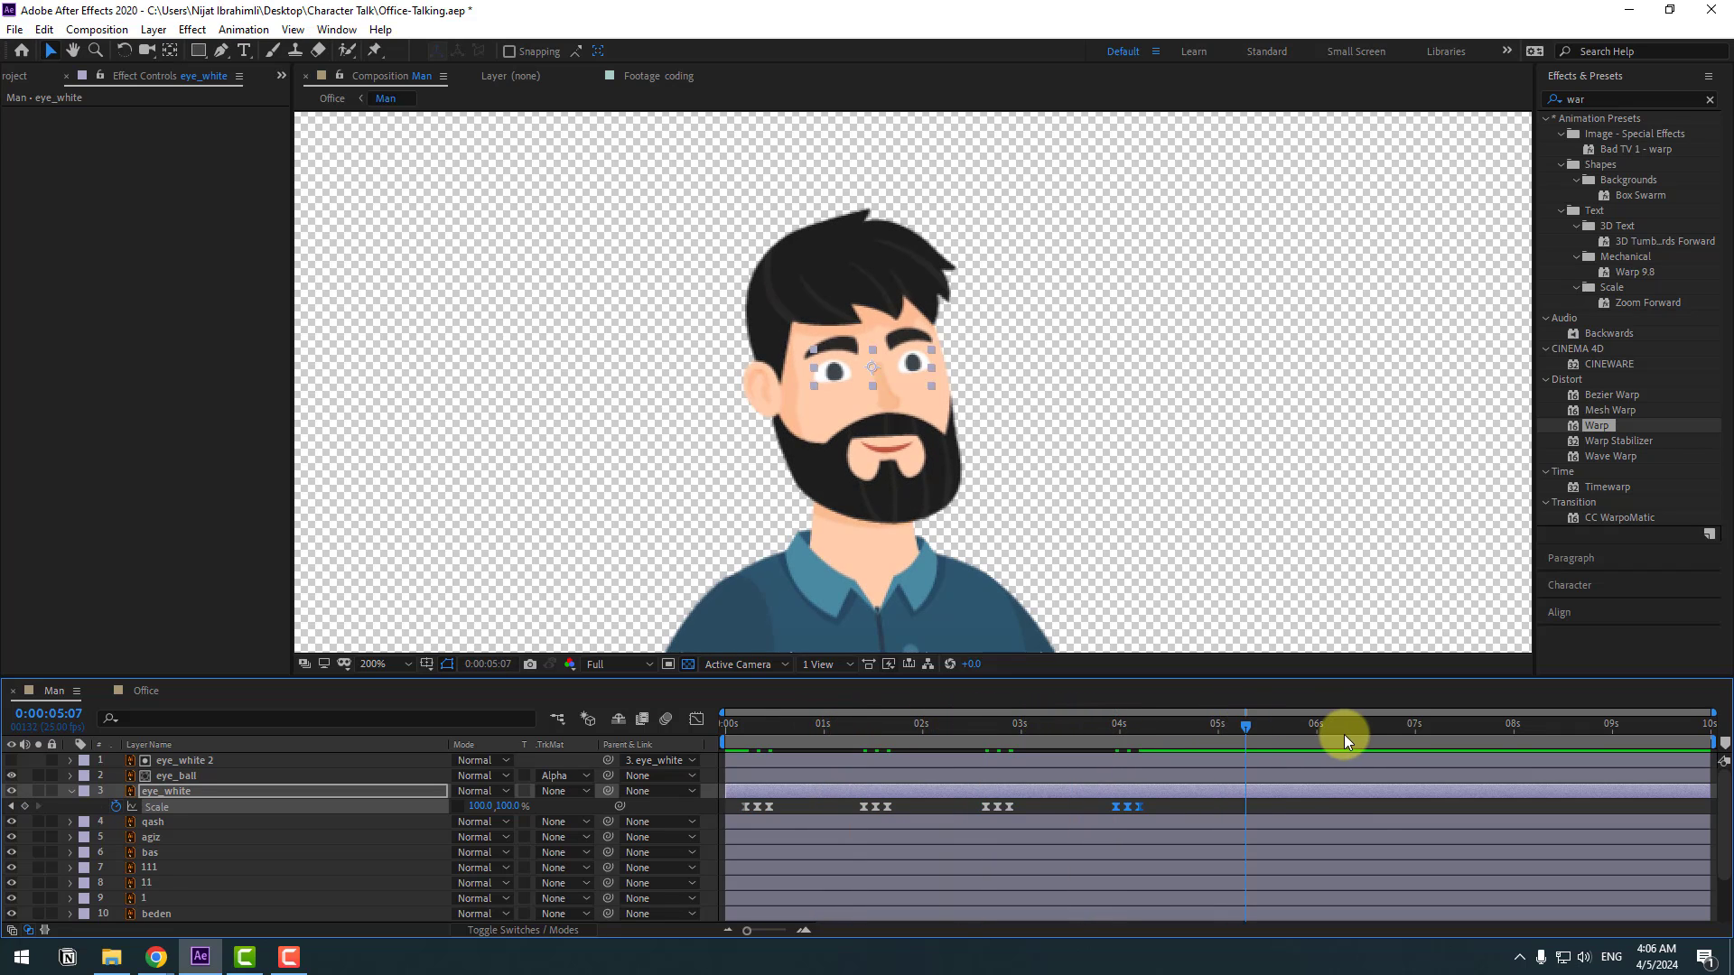
{"action": "key", "text": "ctrl+v"}
{"action": "left_click", "coordinate": [1387, 728]}
{"action": "key", "text": "ctrl+v"}
{"action": "key", "text": "ctrl+v"}
{"action": "left_click", "coordinate": [734, 727]}
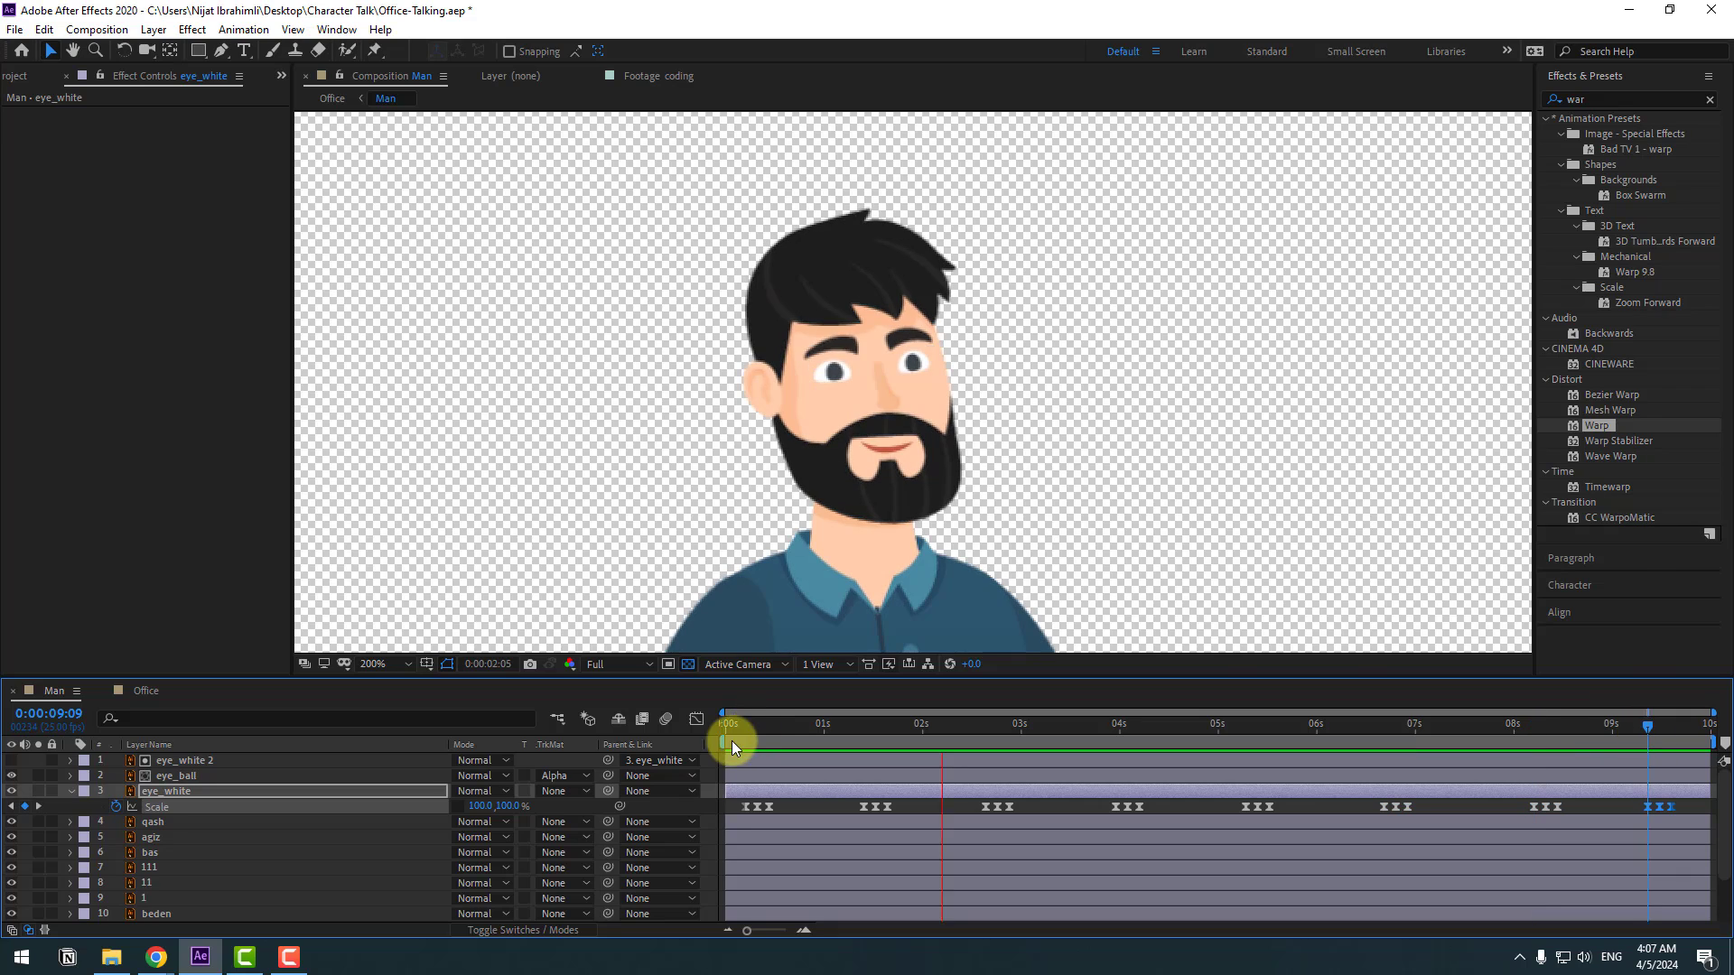
{"action": "left_click", "coordinate": [139, 813]}
{"action": "left_click", "coordinate": [188, 775]}
{"action": "left_click", "coordinate": [842, 348]}
Zoom in on the face and start eye_ball Position keyframes at frame 3.
{"action": "key", "text": "period"}
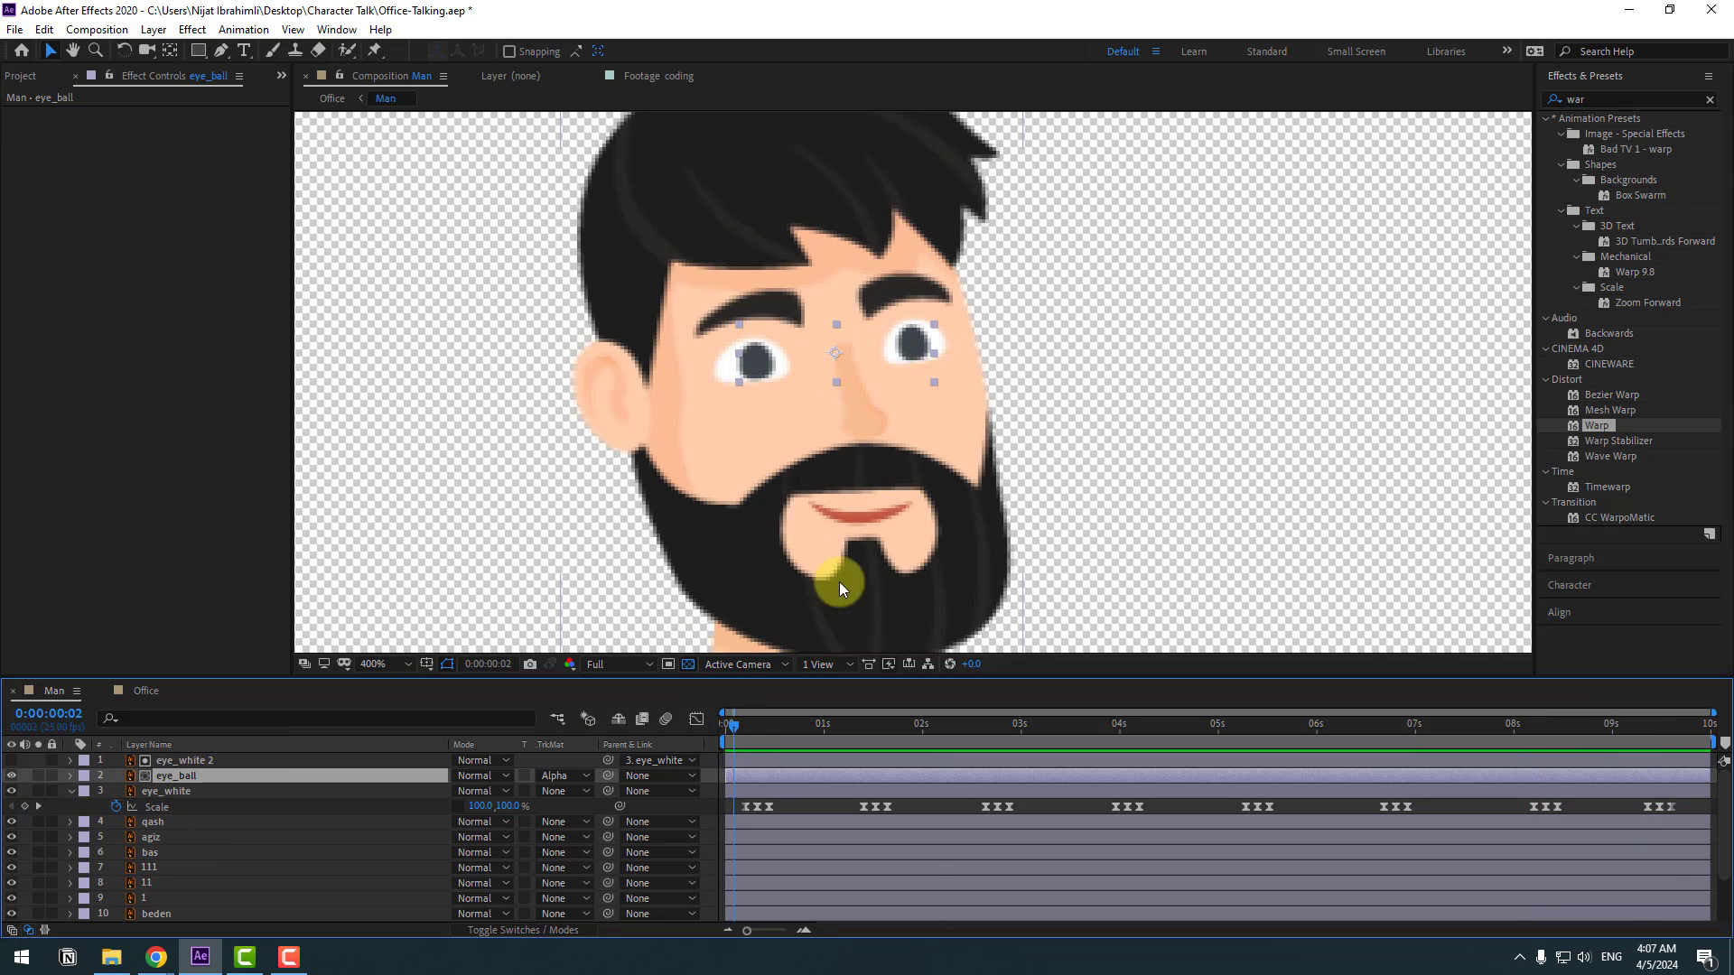
{"action": "left_click", "coordinate": [737, 723]}
{"action": "key", "text": "p"}
{"action": "left_click", "coordinate": [115, 791]}
Nudge the pupils slightly right a few frames later, then add a holding Position keyframe.
{"action": "key", "text": "Page_Down"}
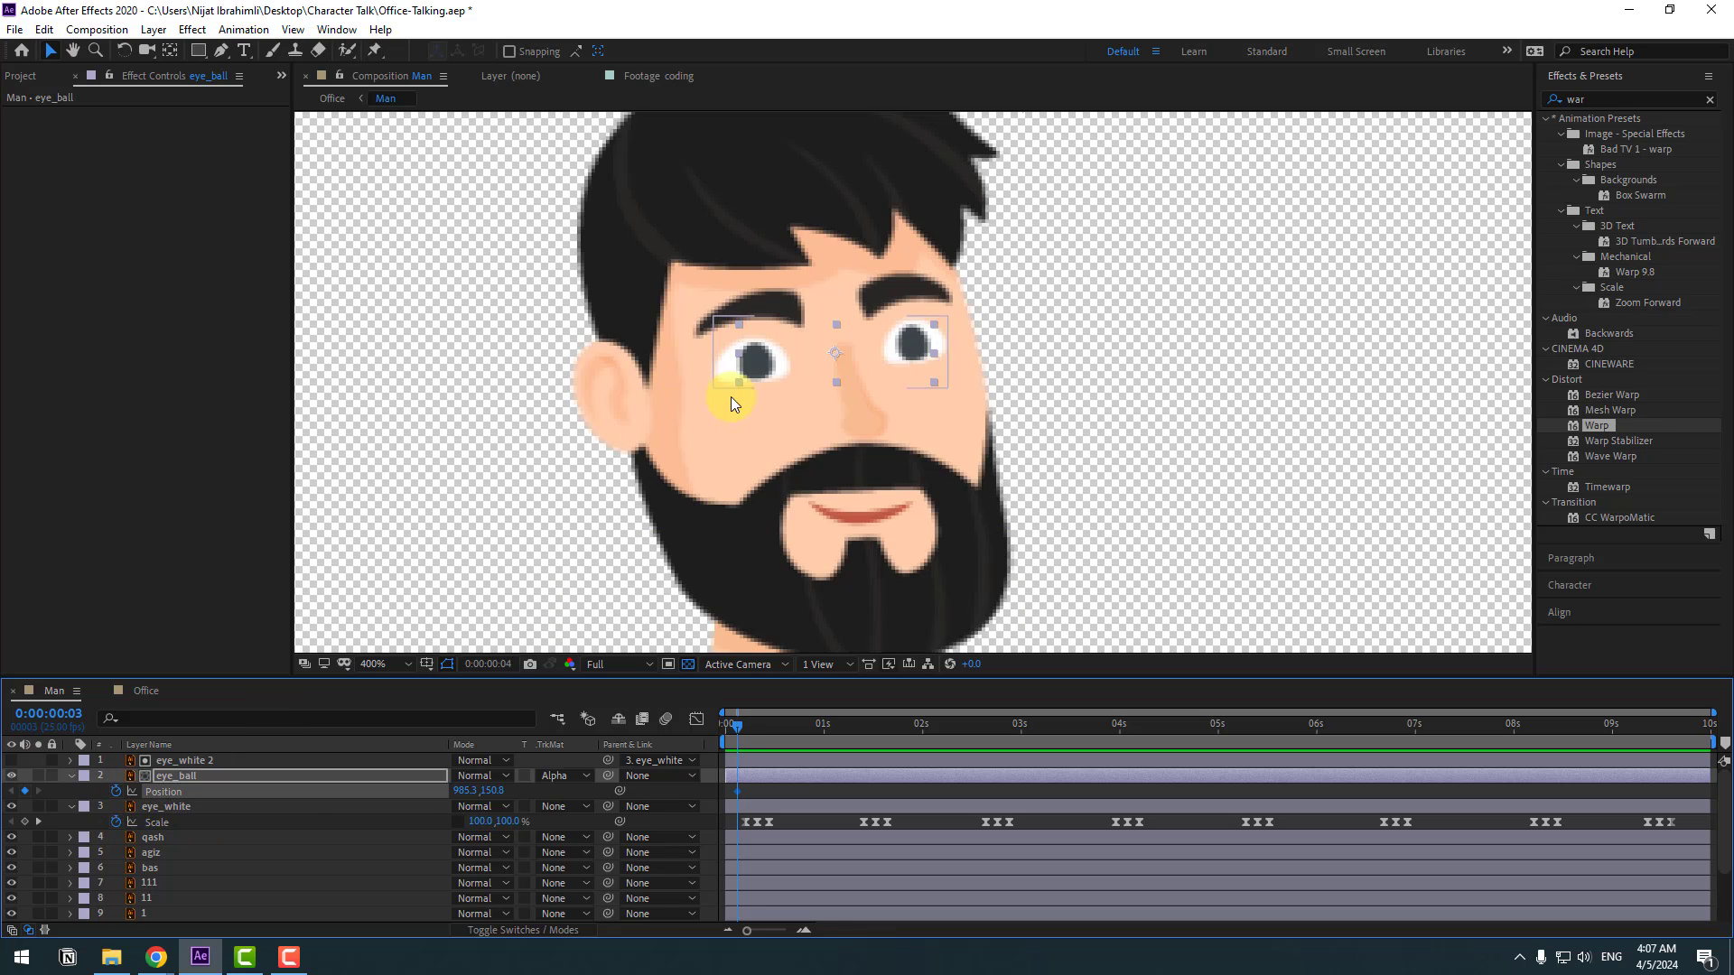
{"action": "key", "text": "Page_Down"}
{"action": "left_click_drag", "start_coordinate": [757, 371], "coordinate": [772, 373]}
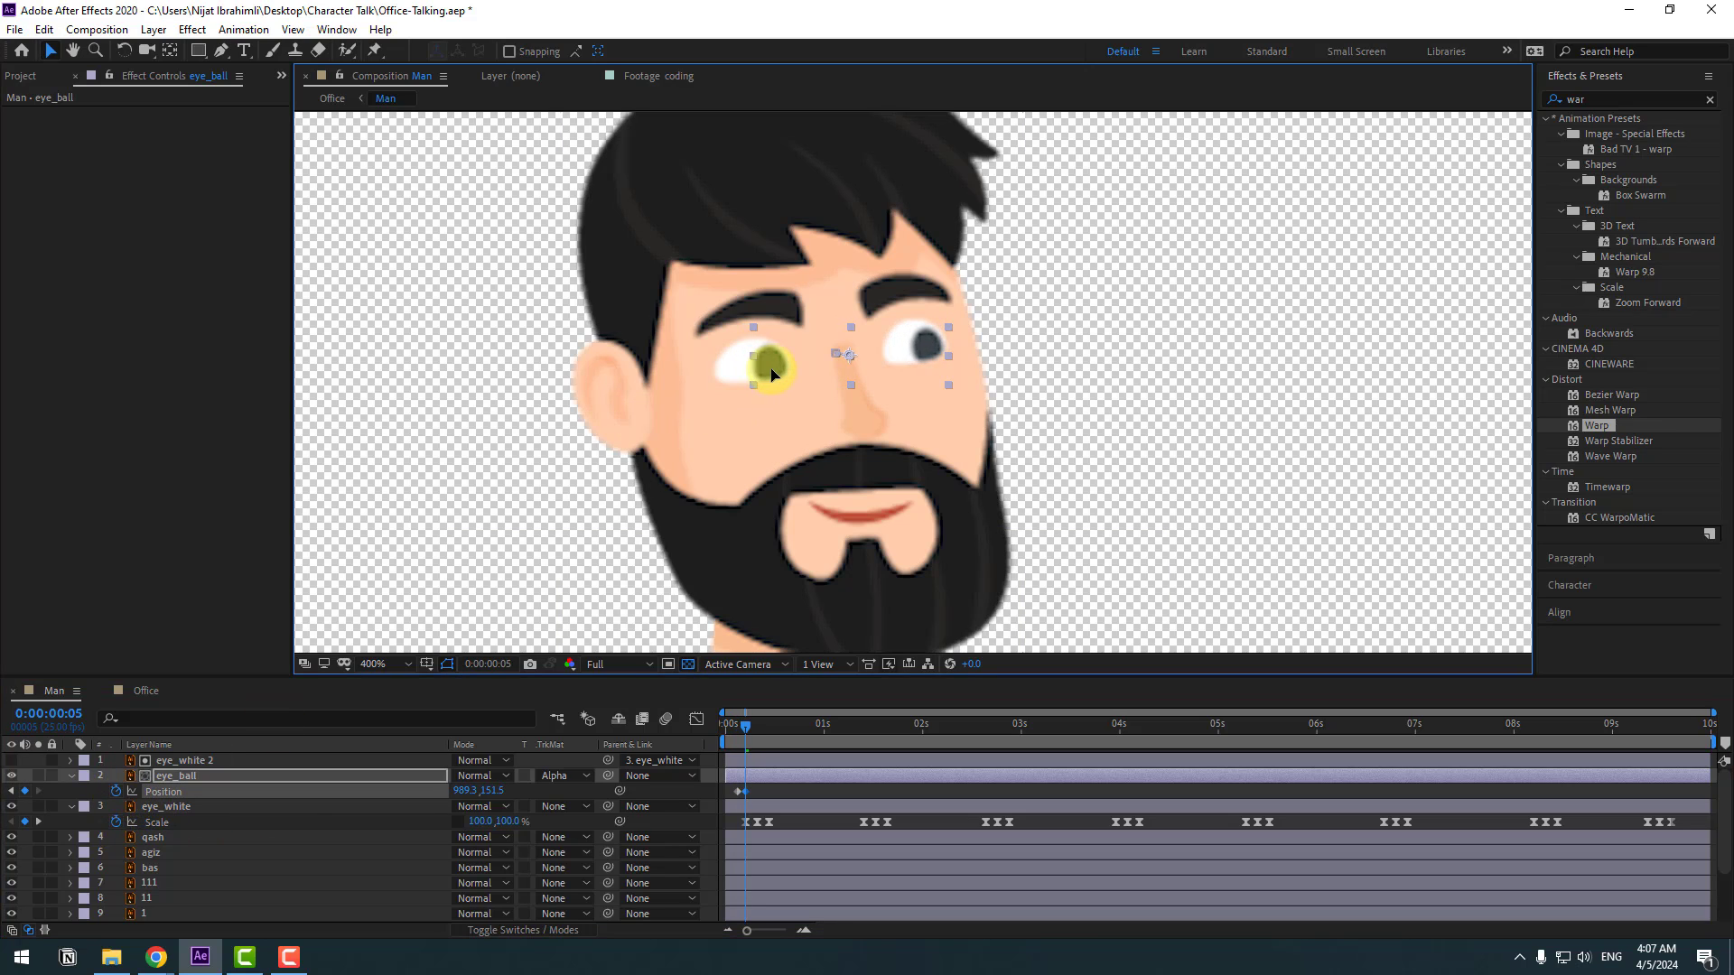
{"action": "mouse_move", "coordinate": [750, 781]}
{"action": "left_mouse_down"}
{"action": "mouse_move", "coordinate": [729, 799]}
{"action": "mouse_move", "coordinate": [759, 793]}
{"action": "left_mouse_up"}
{"action": "left_click_drag", "start_coordinate": [741, 728], "coordinate": [810, 746]}
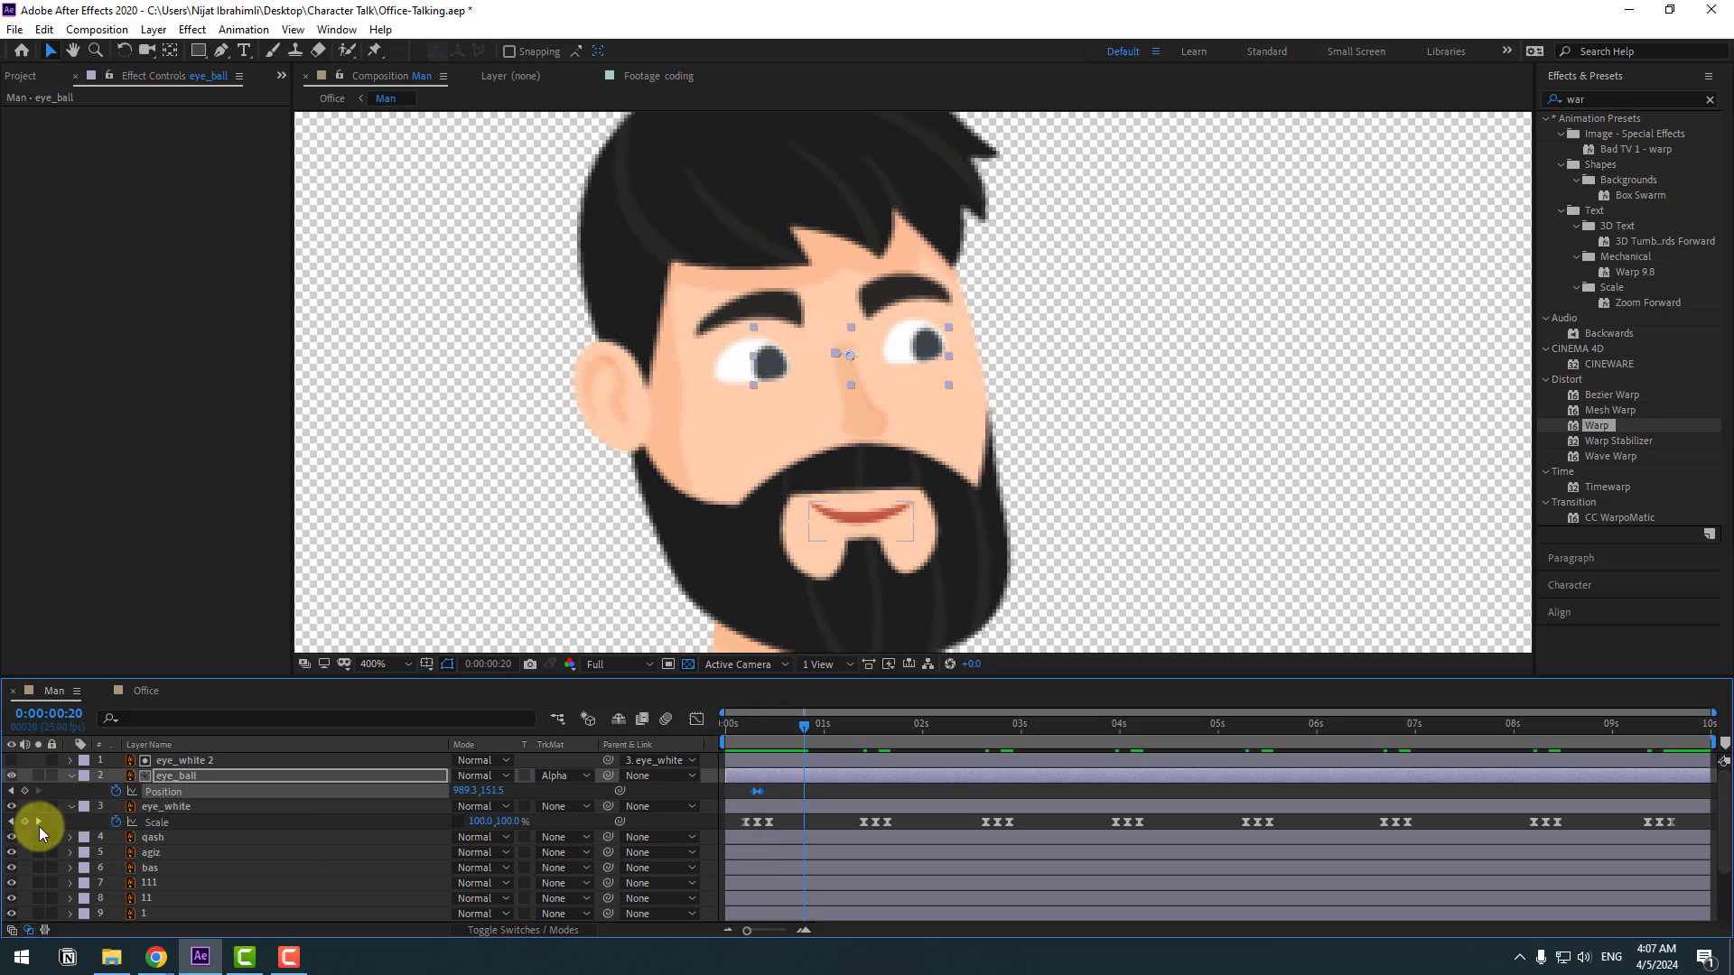
{"action": "left_click", "coordinate": [24, 792]}
Dart the pupils up-left, hold at 1:05, shift them right and down, and retime those keys later.
{"action": "key", "text": "Page_Down"}
{"action": "key", "text": "Page_Down"}
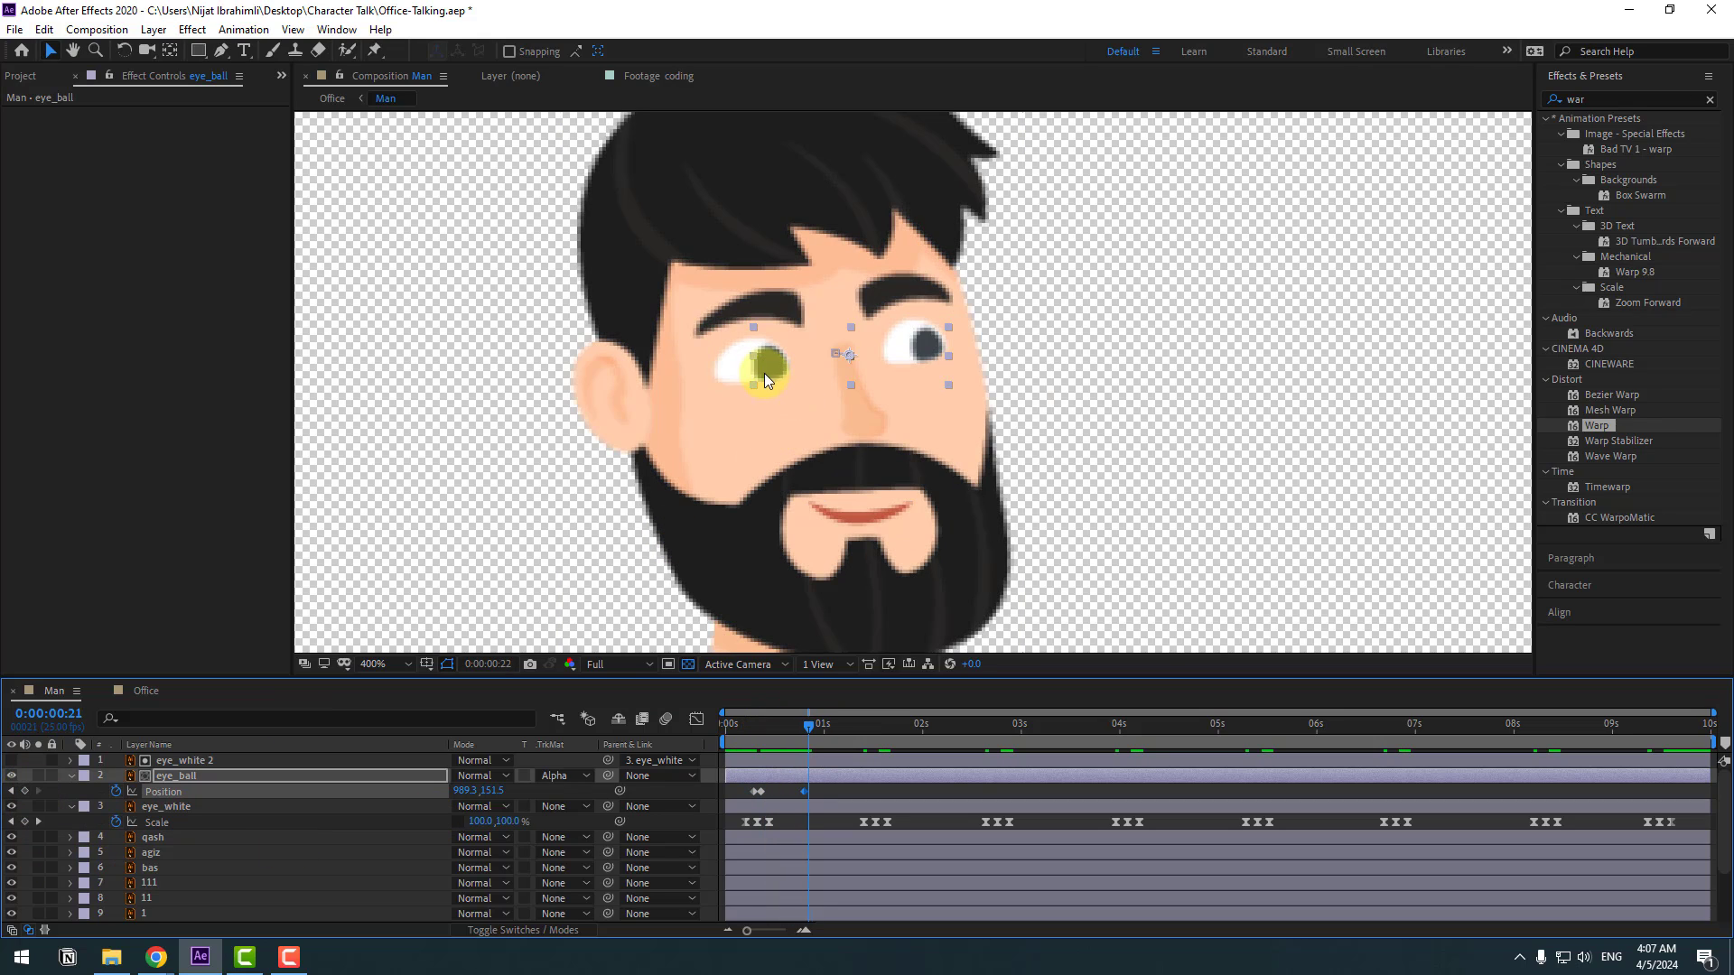
{"action": "left_click_drag", "start_coordinate": [769, 368], "coordinate": [759, 370]}
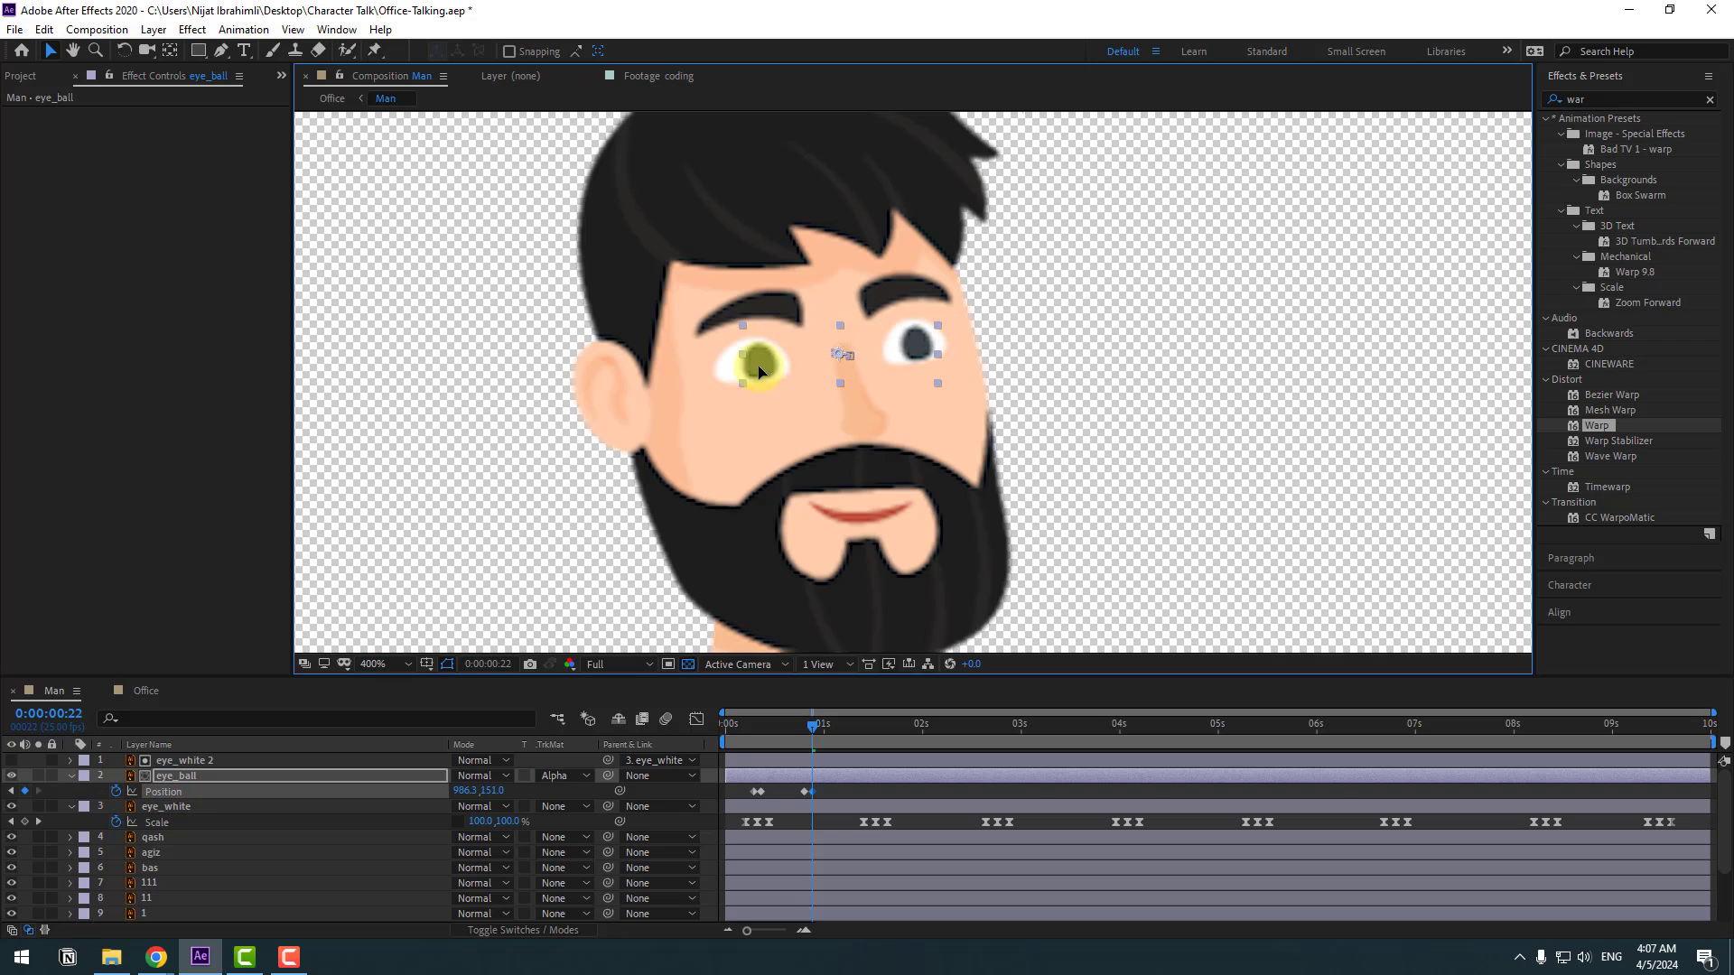
{"action": "mouse_move", "coordinate": [827, 724]}
{"action": "left_mouse_down"}
{"action": "mouse_move", "coordinate": [811, 728]}
{"action": "mouse_move", "coordinate": [844, 724]}
{"action": "left_mouse_up"}
{"action": "left_click", "coordinate": [23, 792]}
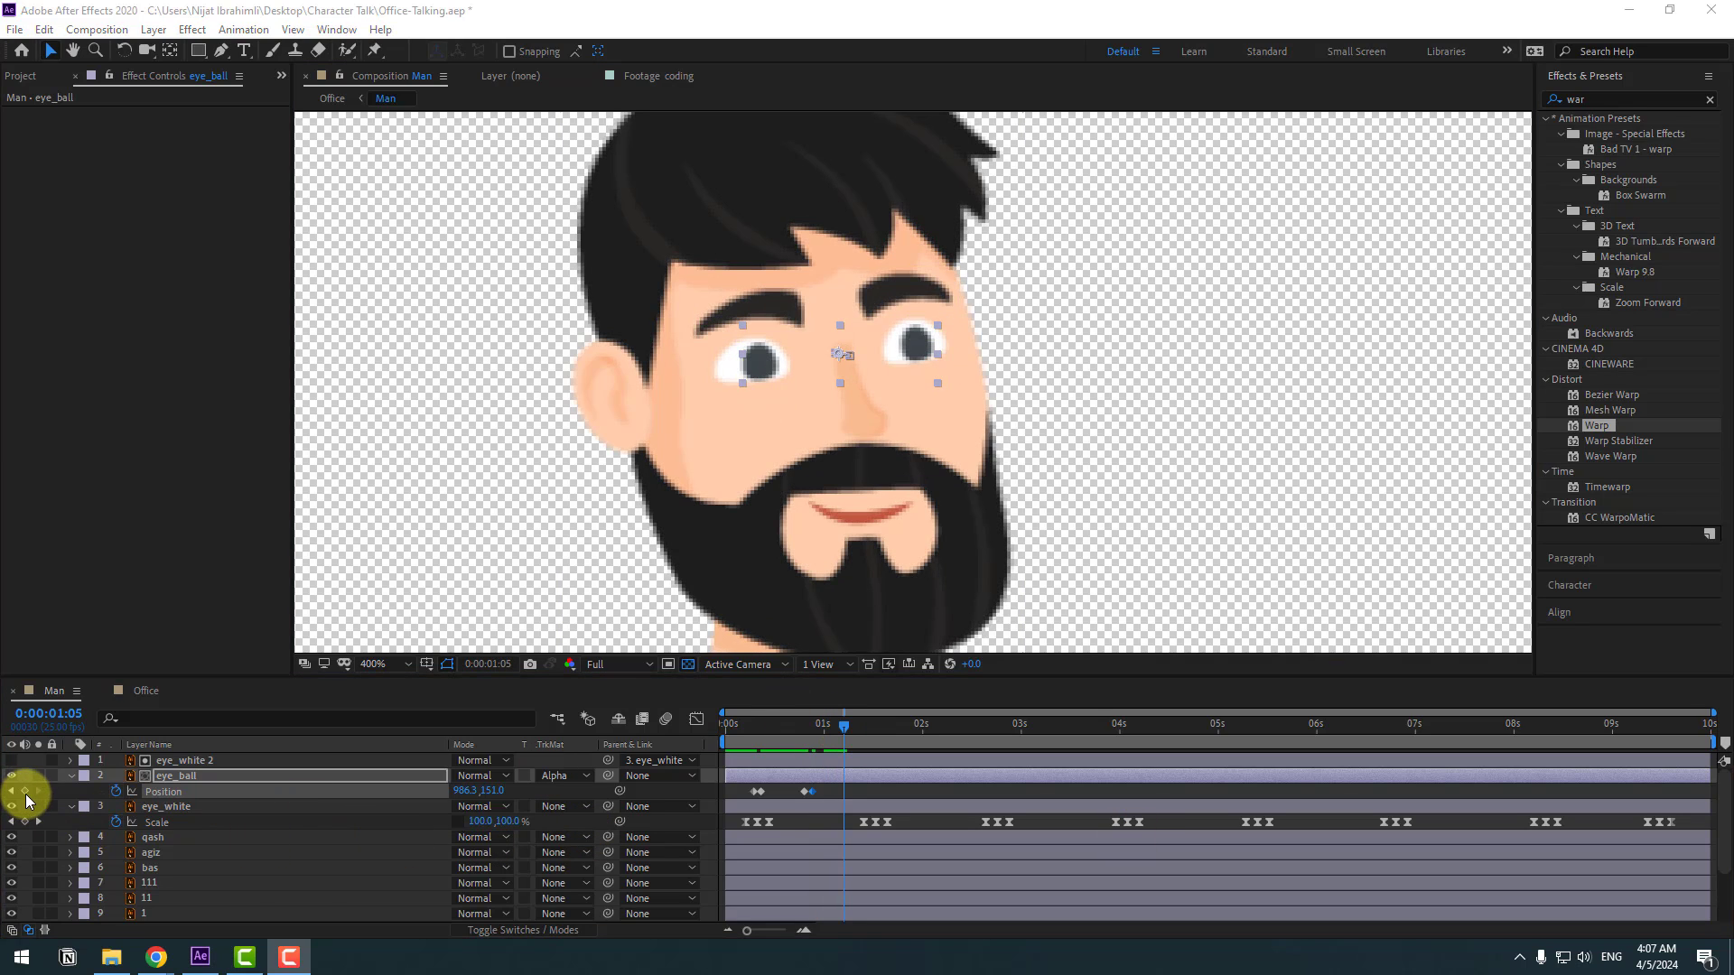
{"action": "key", "text": "Page_Down"}
{"action": "key", "text": "Page_Down"}
{"action": "left_click_drag", "start_coordinate": [756, 361], "coordinate": [759, 365]}
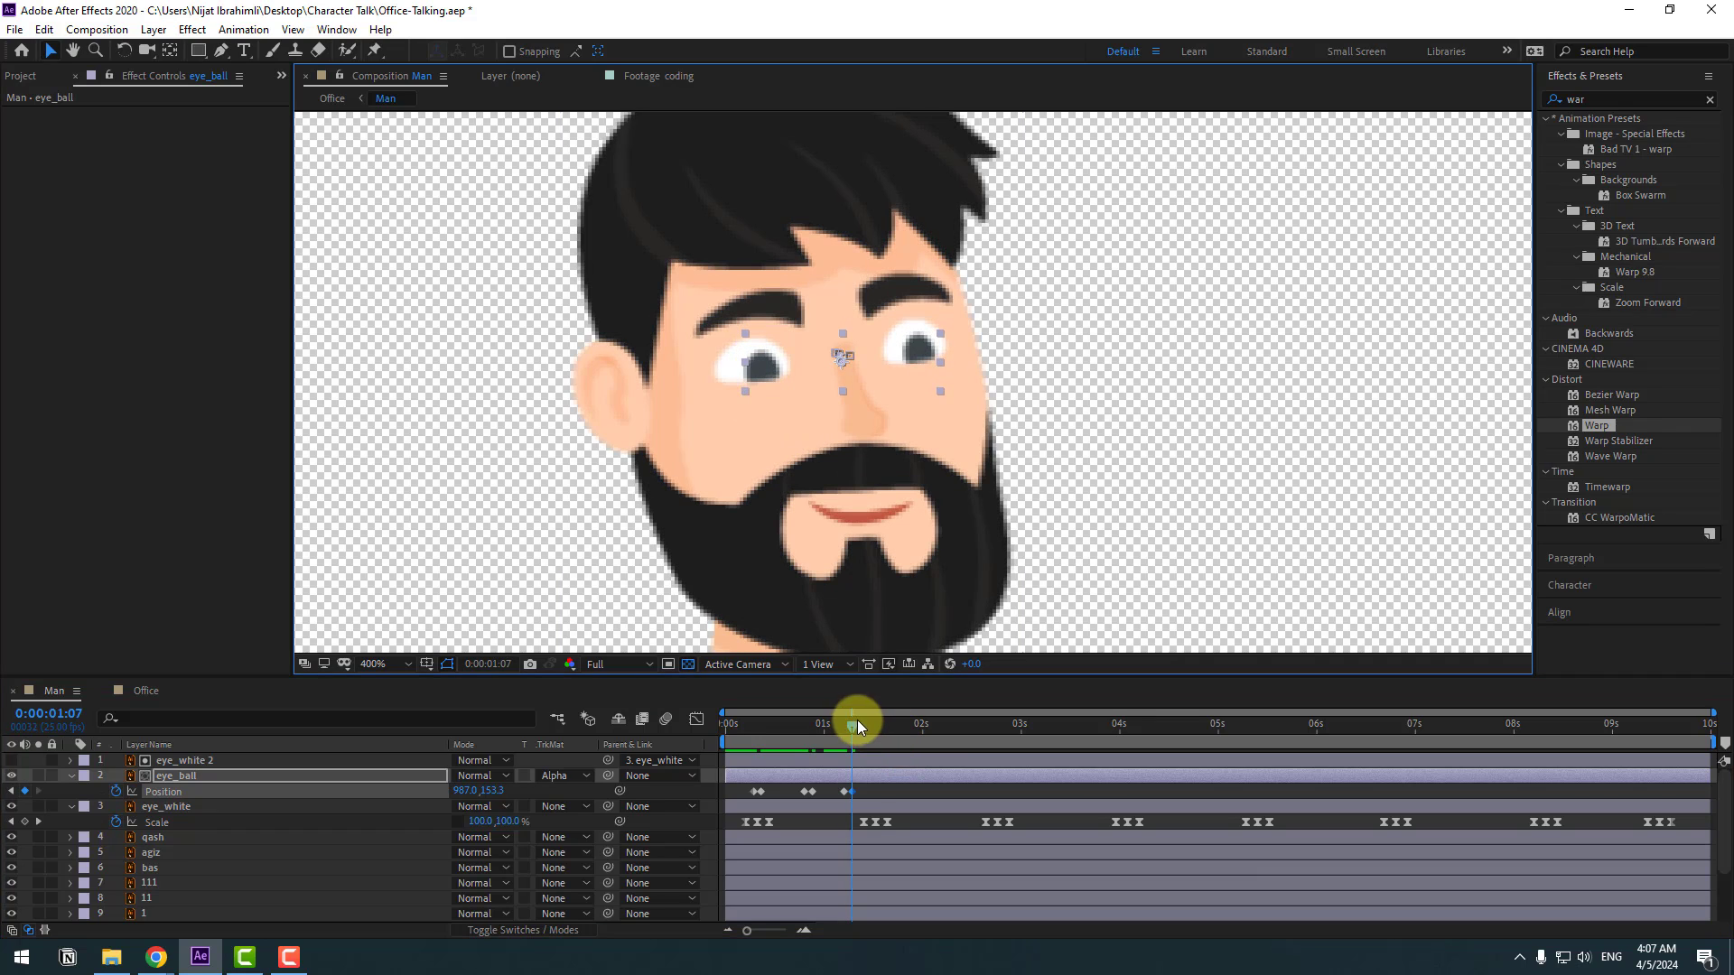
{"action": "left_click_drag", "start_coordinate": [855, 794], "coordinate": [882, 786]}
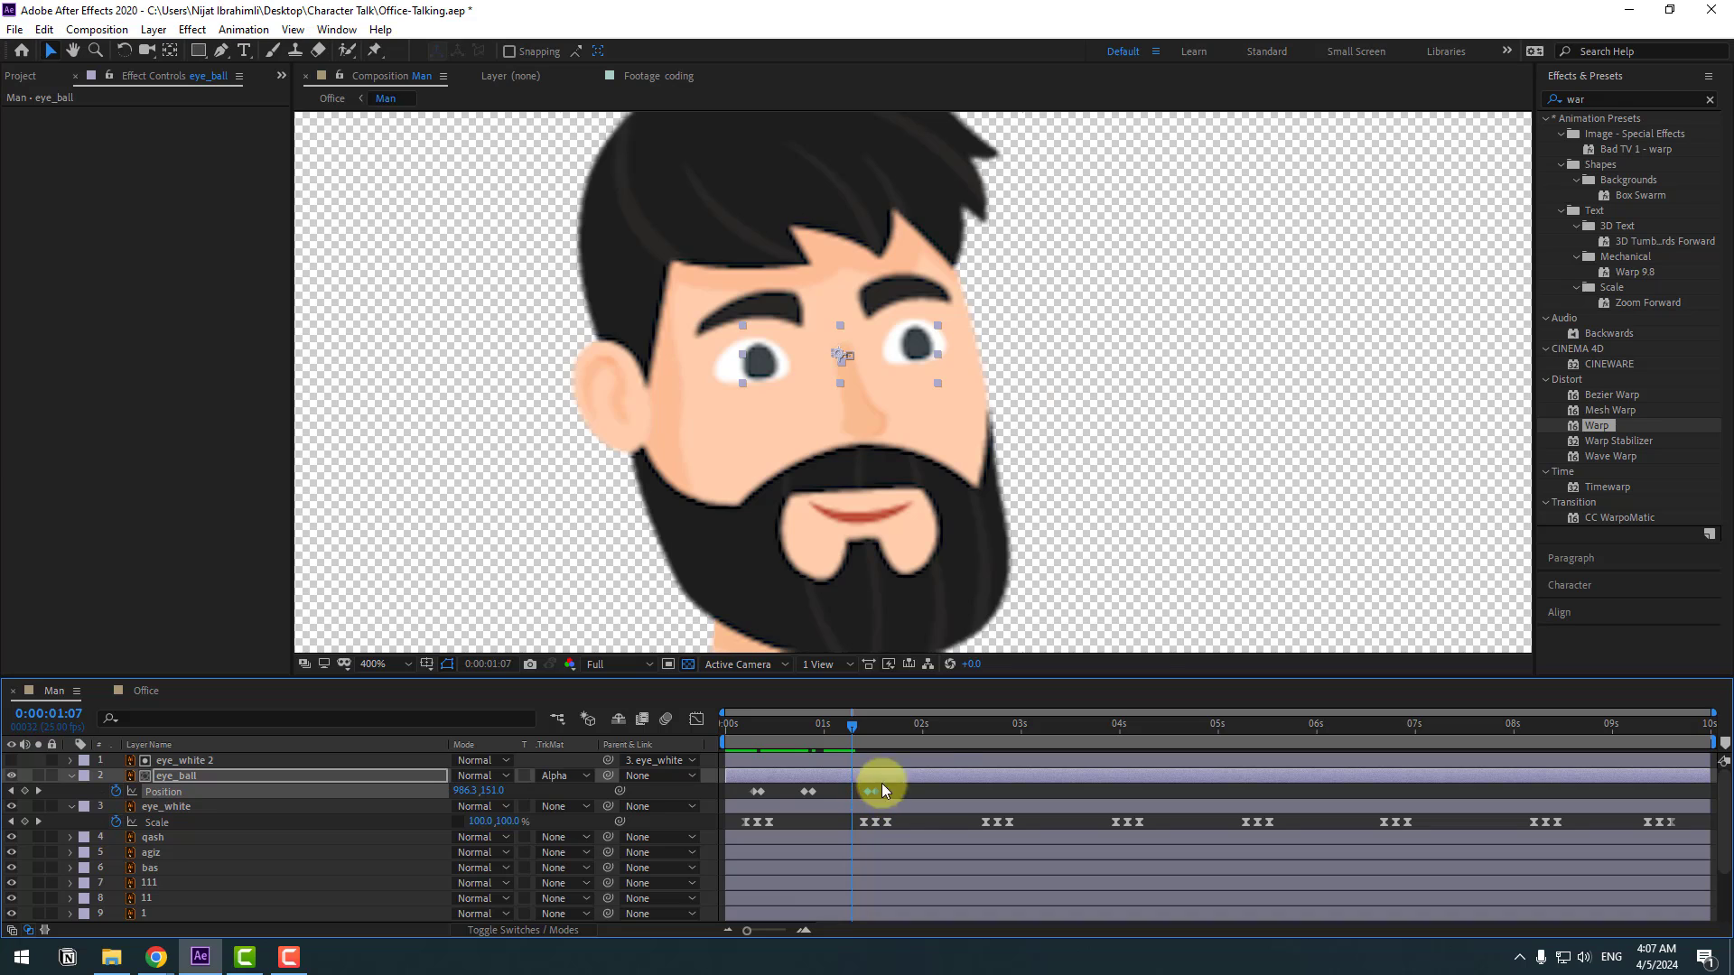
Move the pupils up-right after 2:00 and down-right after 2:12, shifting the last keyframe later.
{"action": "left_click", "coordinate": [922, 728]}
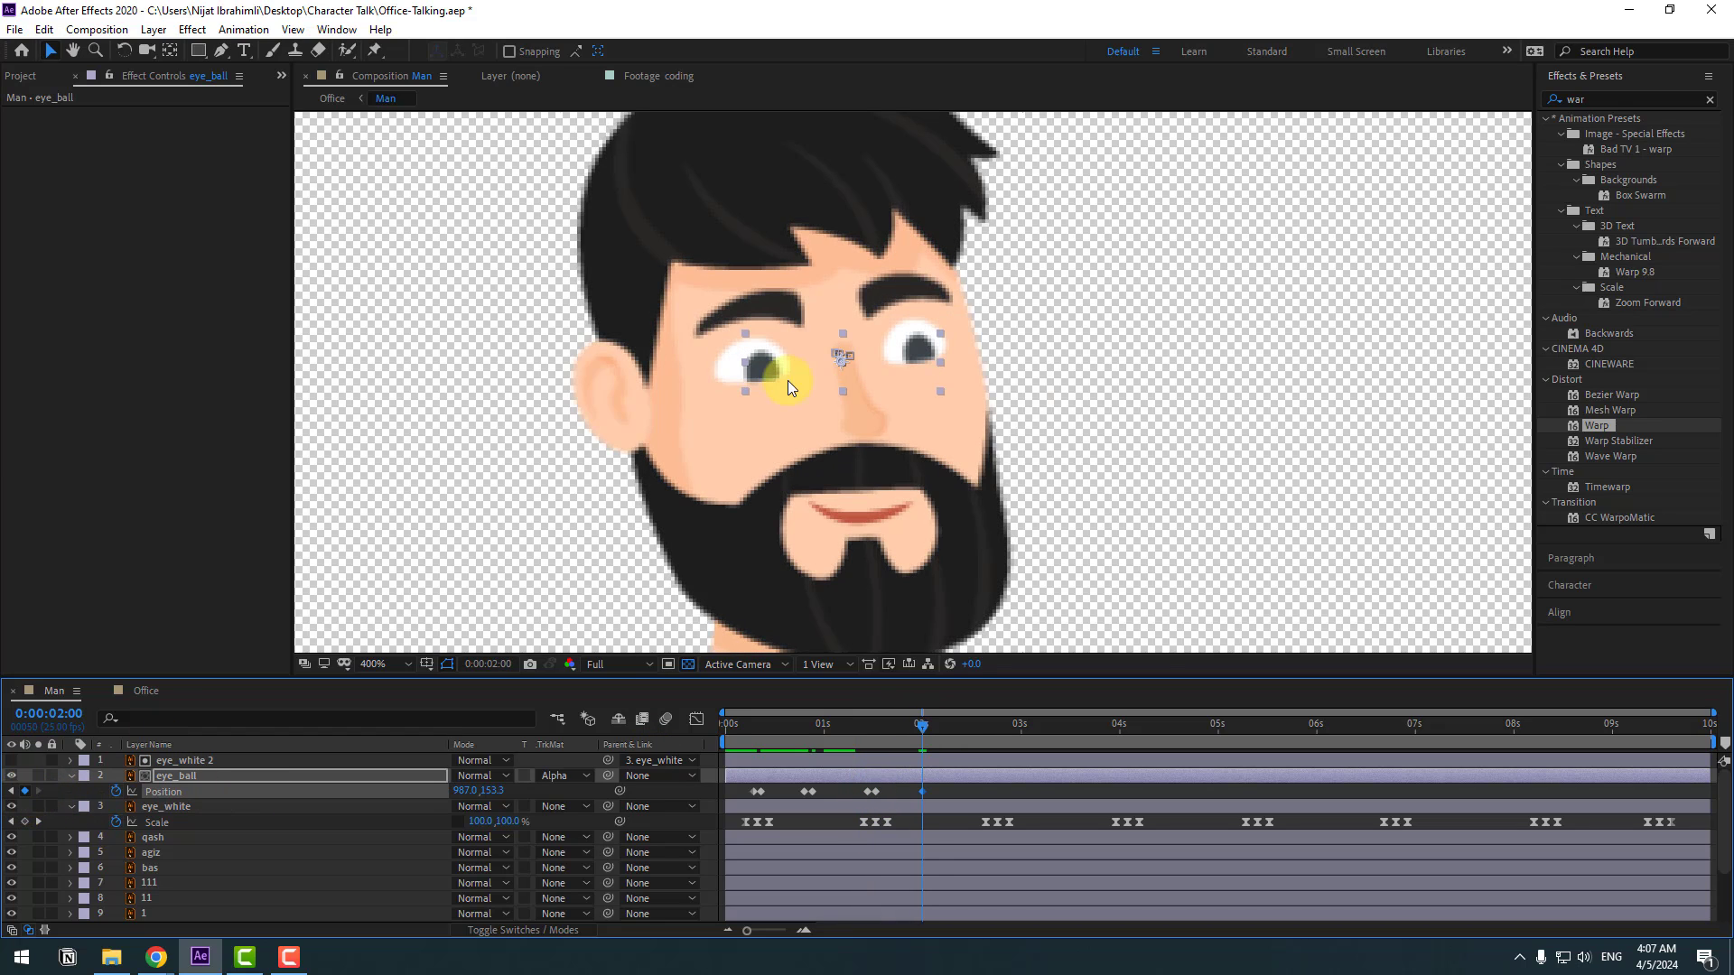
{"action": "key", "text": "Page_Down"}
{"action": "key", "text": "Page_Down"}
{"action": "left_click_drag", "start_coordinate": [766, 372], "coordinate": [769, 366]}
{"action": "left_click_drag", "start_coordinate": [935, 720], "coordinate": [972, 720]}
{"action": "key", "text": "Page_Down"}
{"action": "key", "text": "Page_Down"}
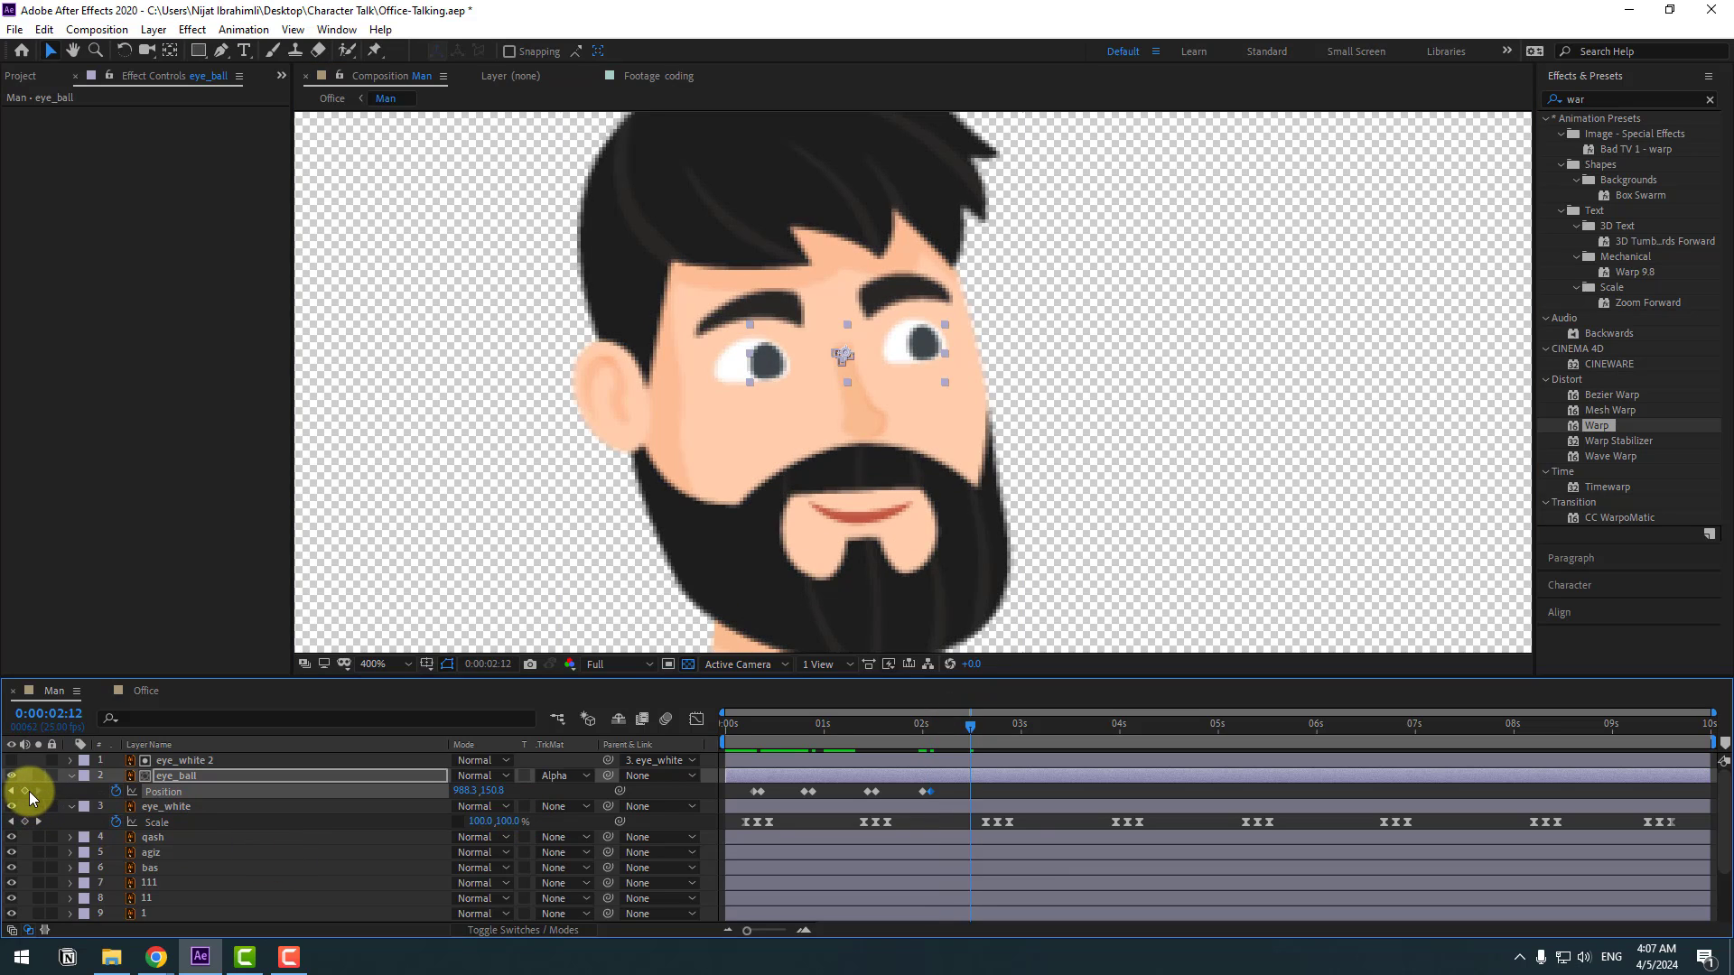
{"action": "left_click_drag", "start_coordinate": [775, 367], "coordinate": [779, 367]}
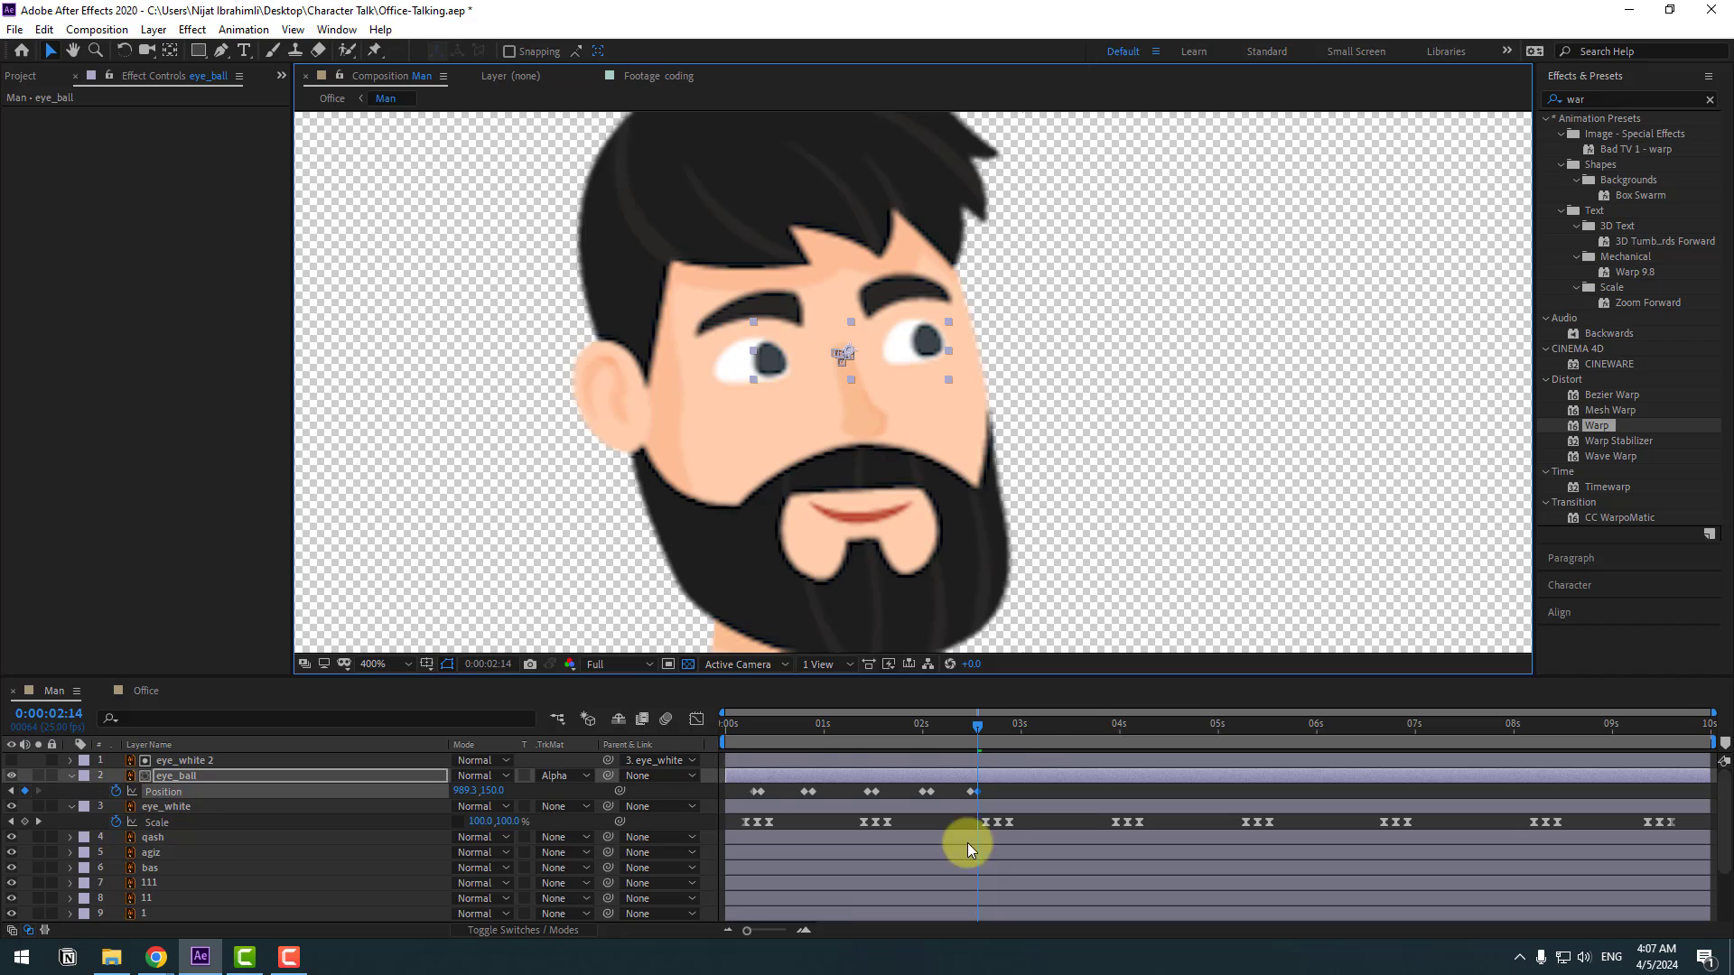
{"action": "left_click", "coordinate": [988, 715]}
{"action": "left_click_drag", "start_coordinate": [973, 792], "coordinate": [997, 792]}
Preview, then hold the pupils at 3:11 and move them left two frames later.
{"action": "key", "text": "space"}
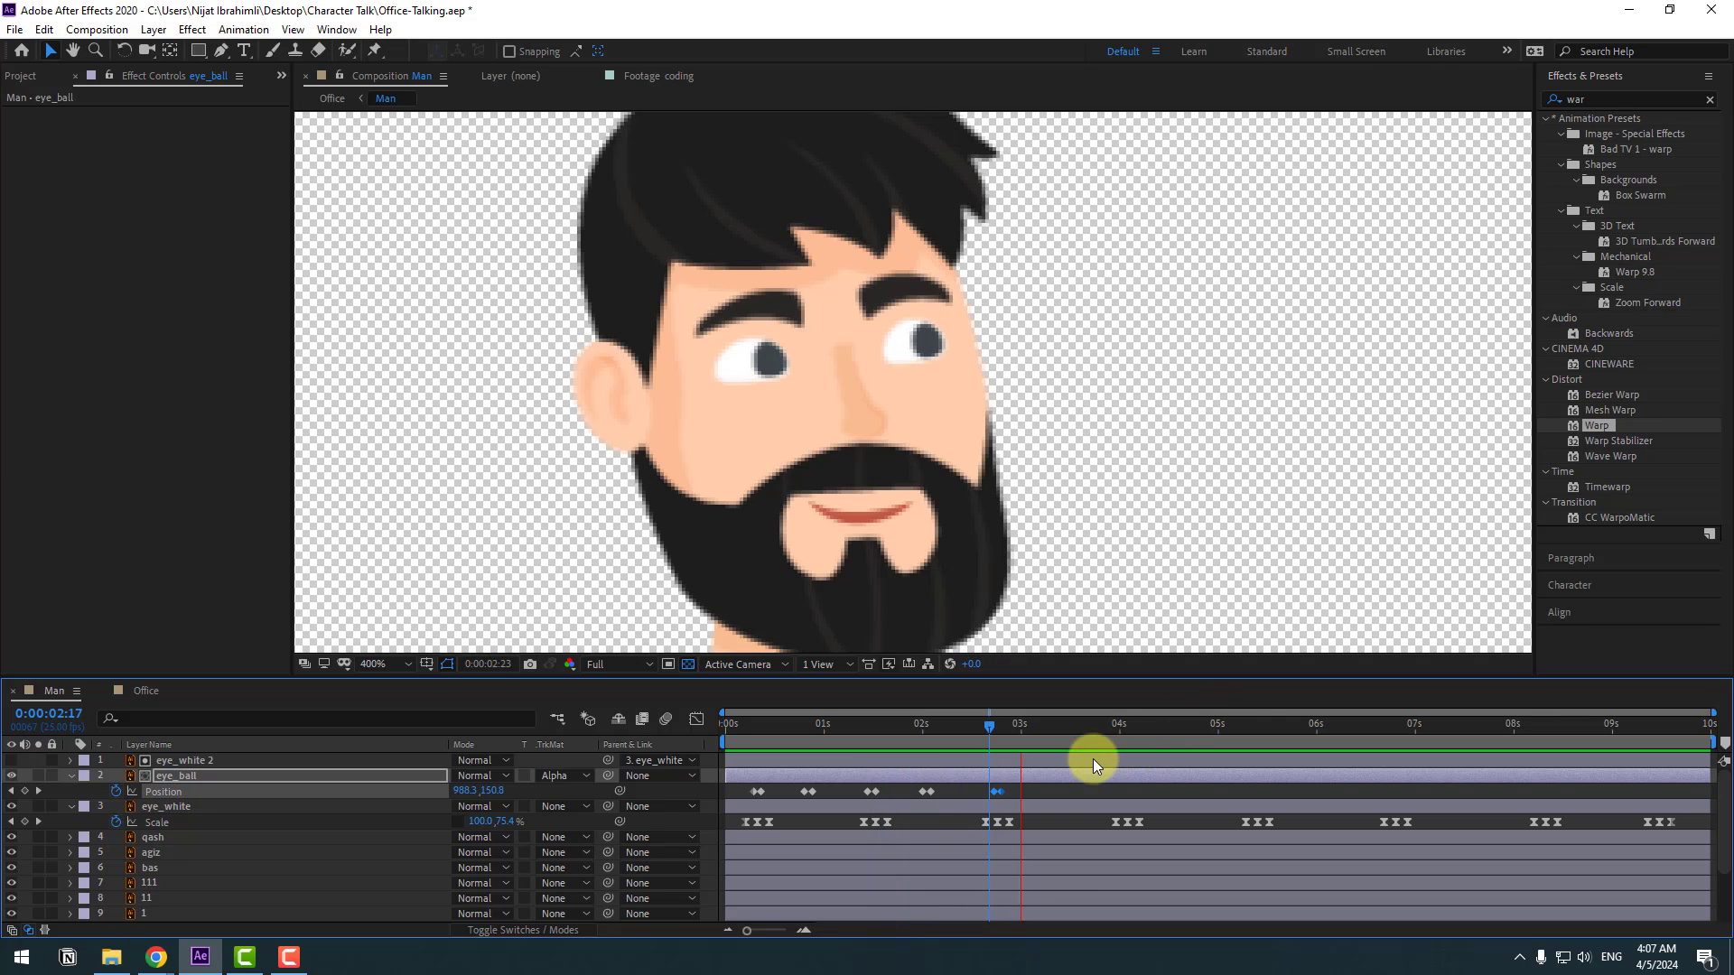
{"action": "left_click", "coordinate": [1064, 725]}
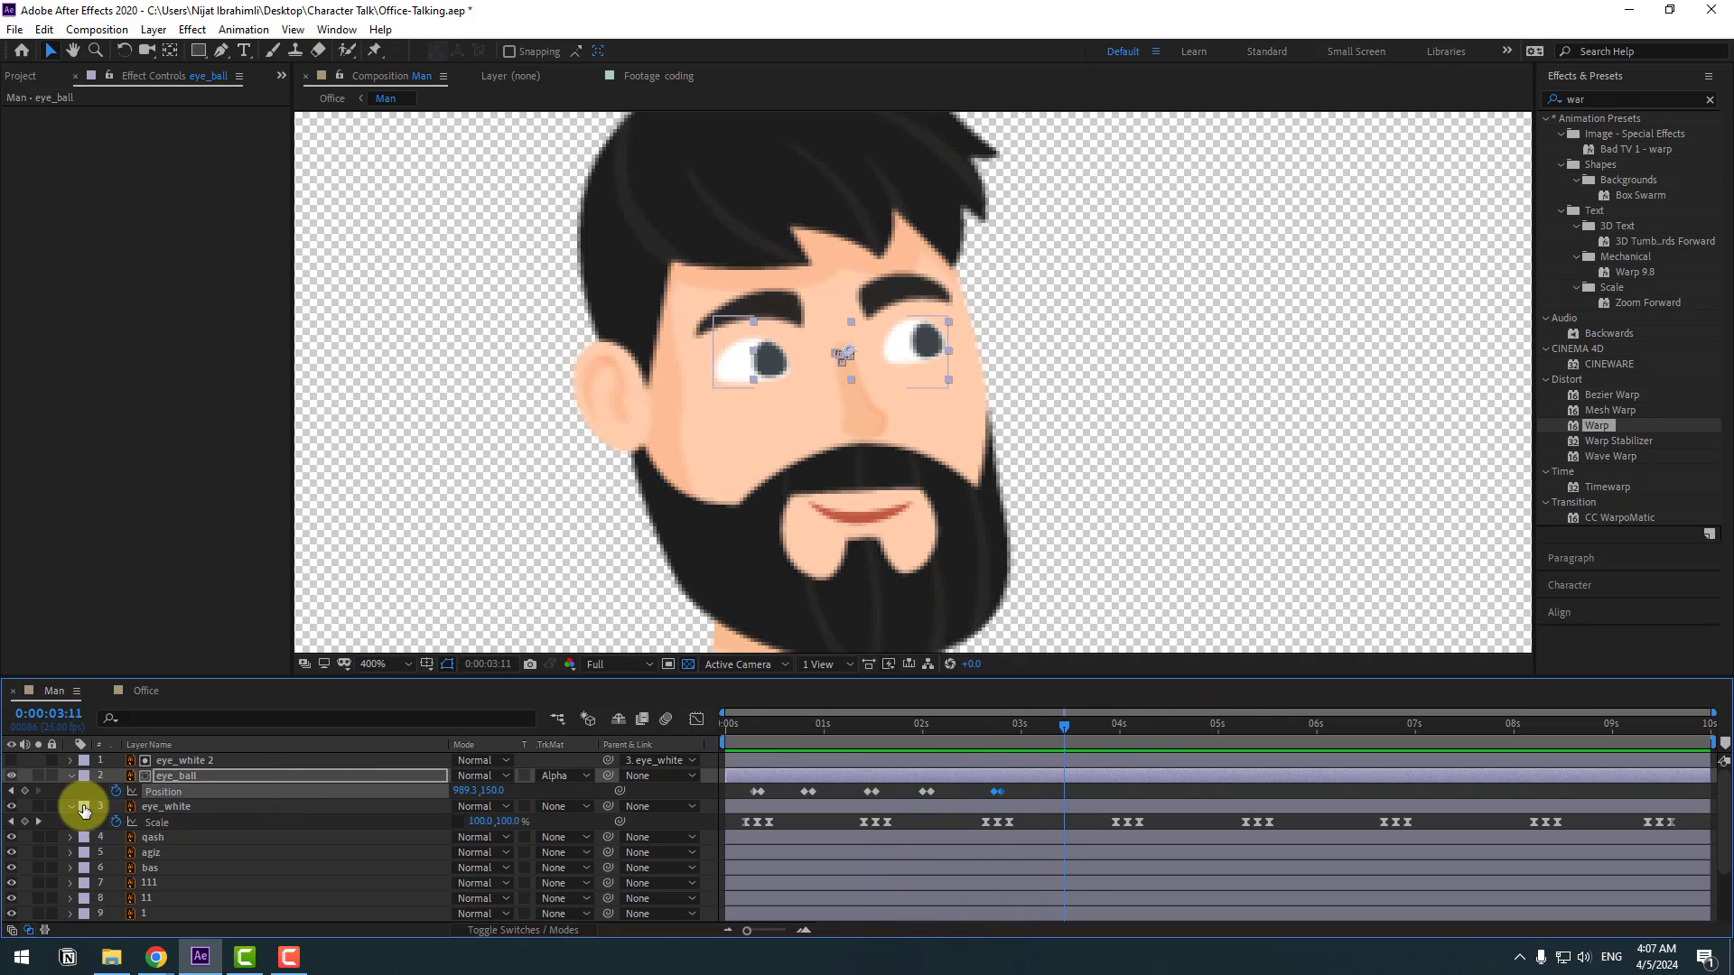
{"action": "left_click", "coordinate": [25, 791]}
{"action": "key", "text": "Page_Down"}
{"action": "key", "text": "Page_Down"}
{"action": "left_click_drag", "start_coordinate": [745, 371], "coordinate": [731, 374]}
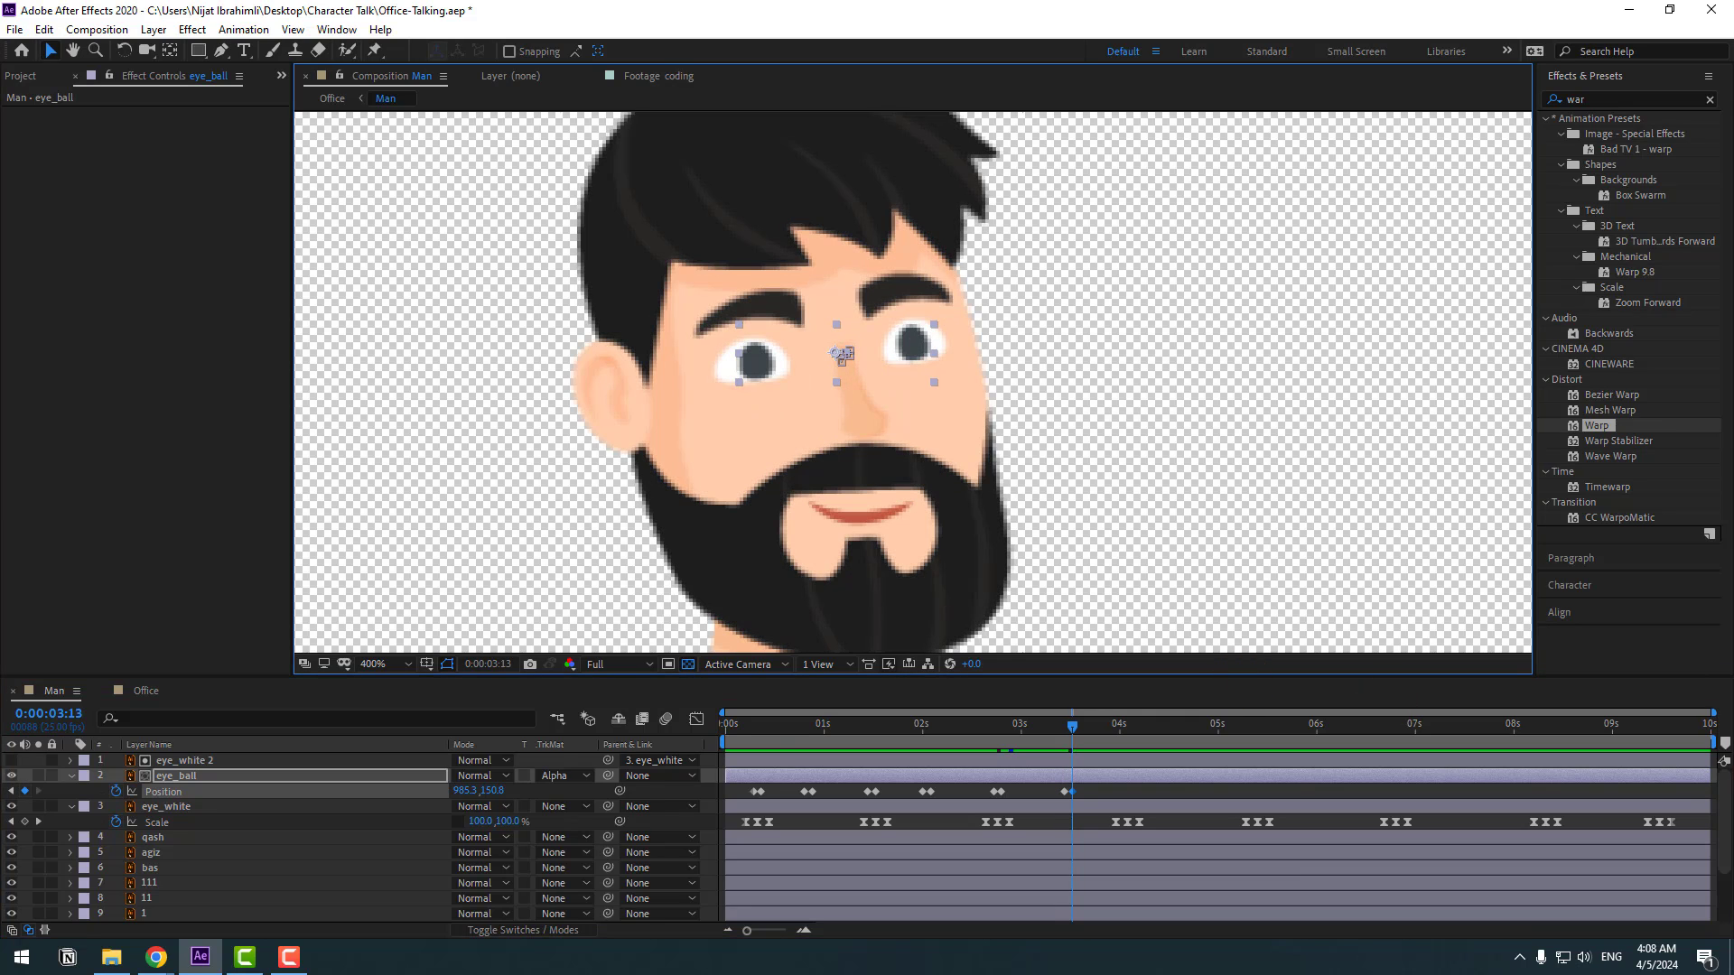
Hold at 3:20, move the pupils further left, and shift those two keyframes later.
{"action": "left_click", "coordinate": [1098, 723]}
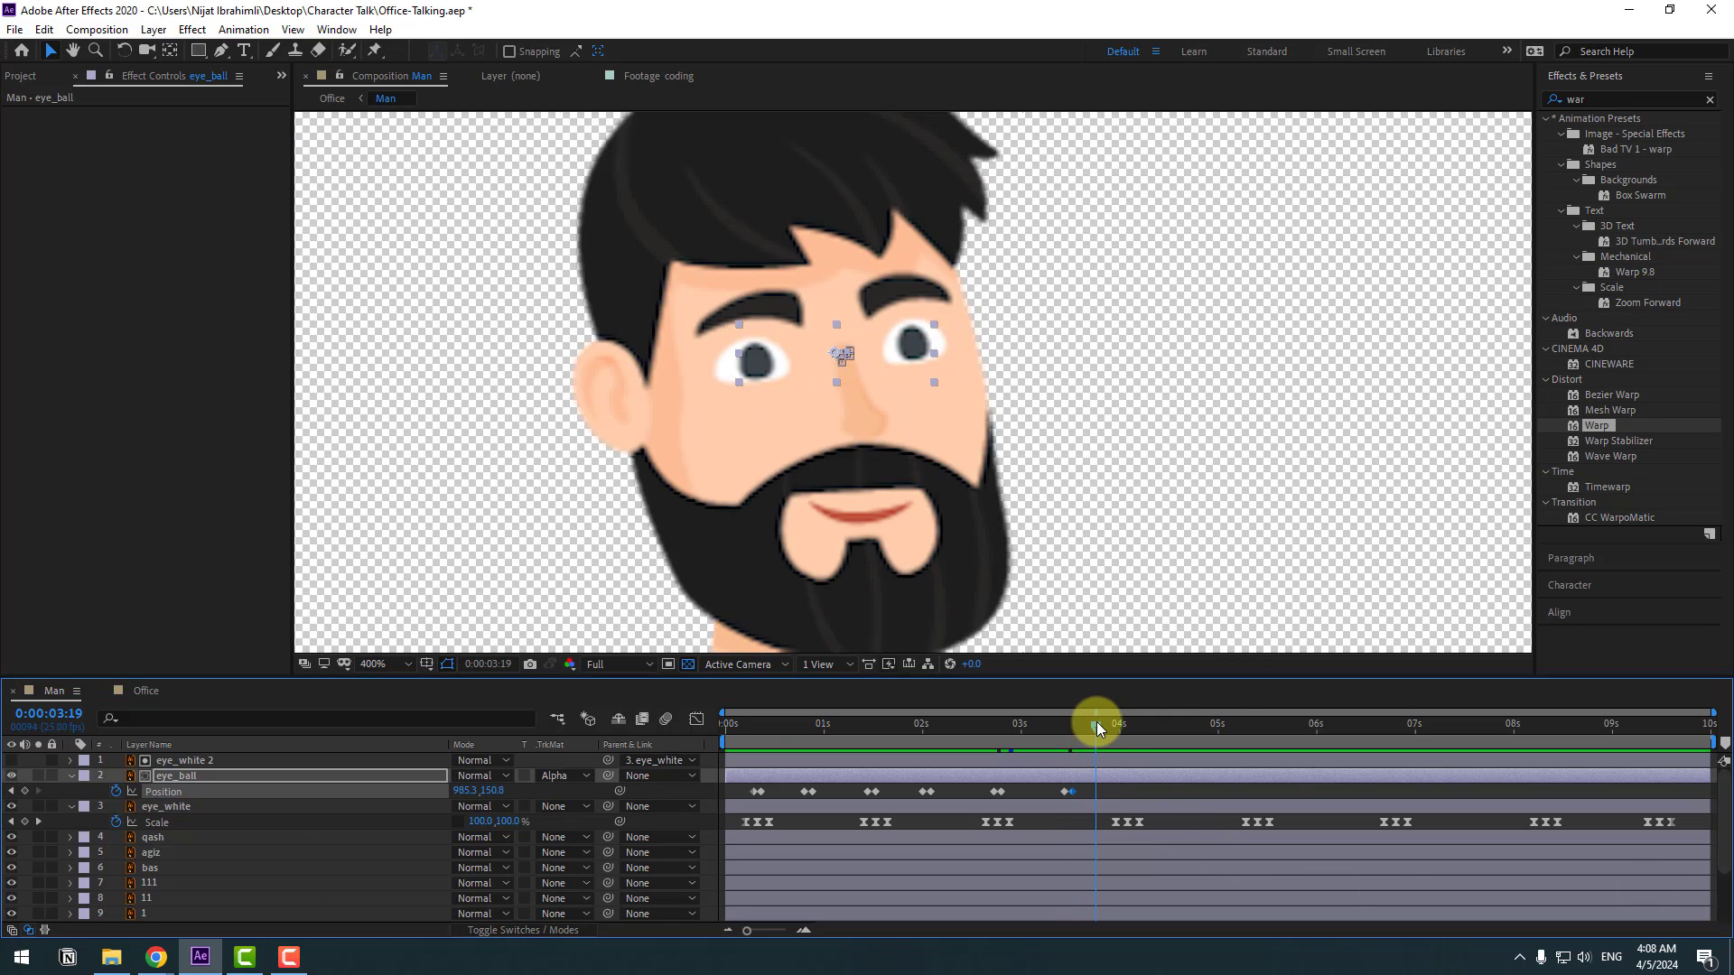
{"action": "left_click", "coordinate": [25, 791]}
{"action": "key", "text": "Page_Down"}
{"action": "key", "text": "Page_Down"}
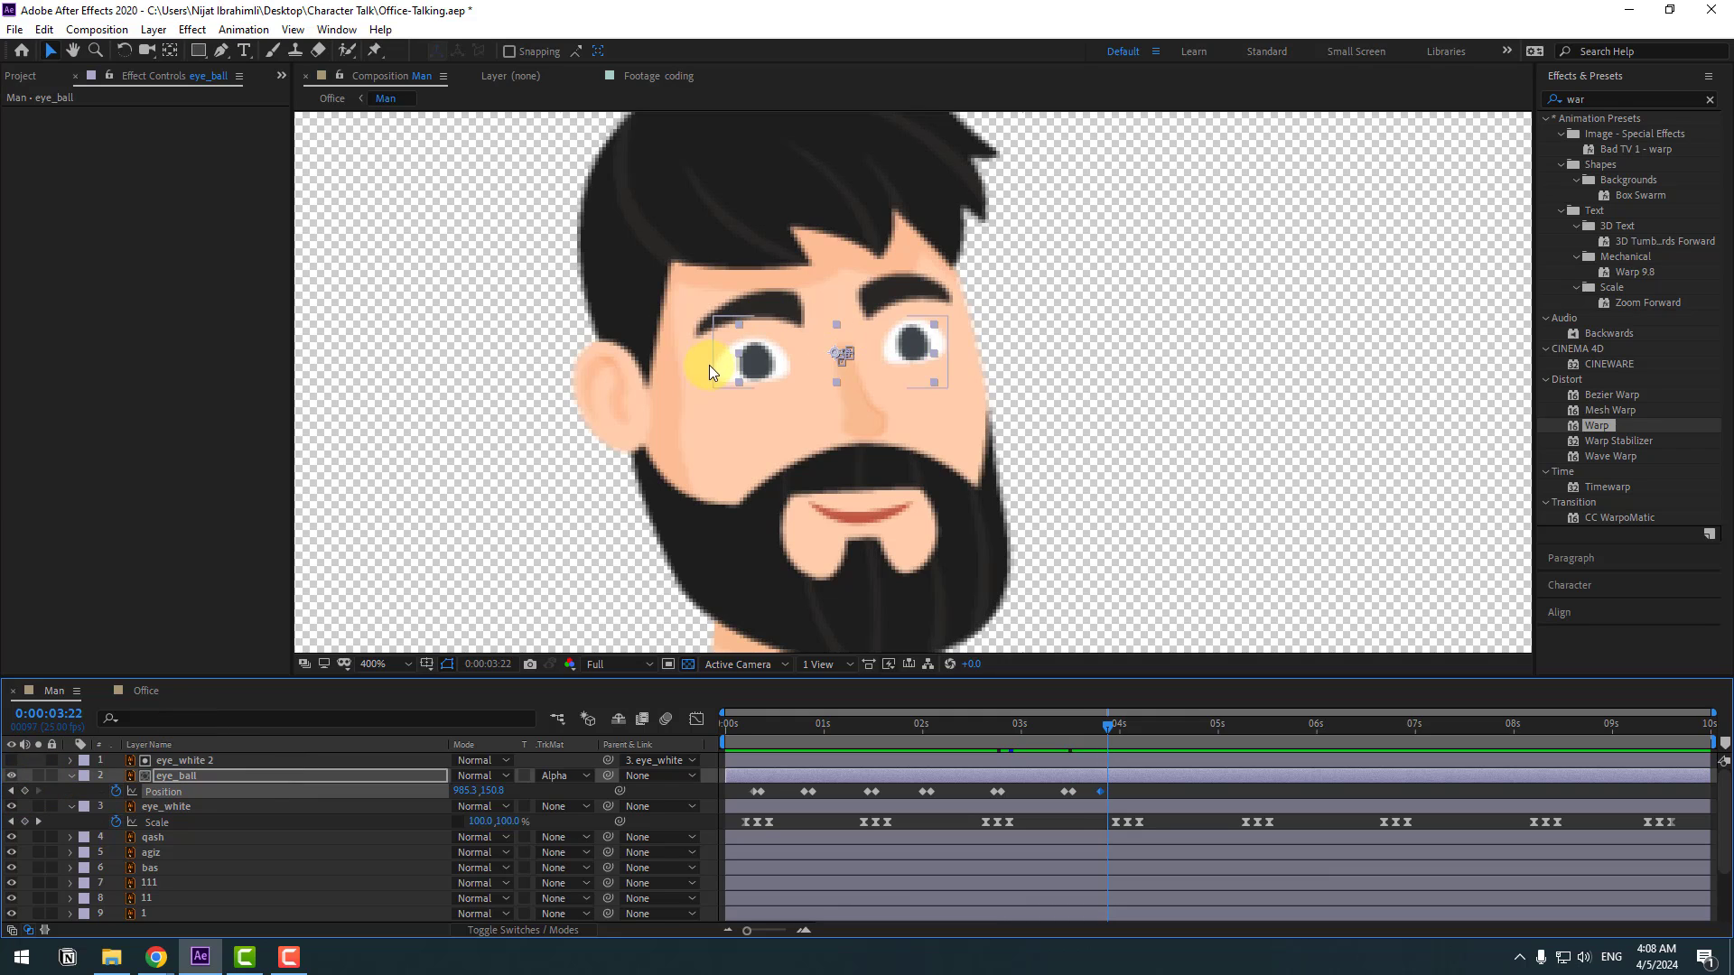
{"action": "left_click_drag", "start_coordinate": [750, 369], "coordinate": [740, 375]}
{"action": "left_click", "coordinate": [1140, 708]}
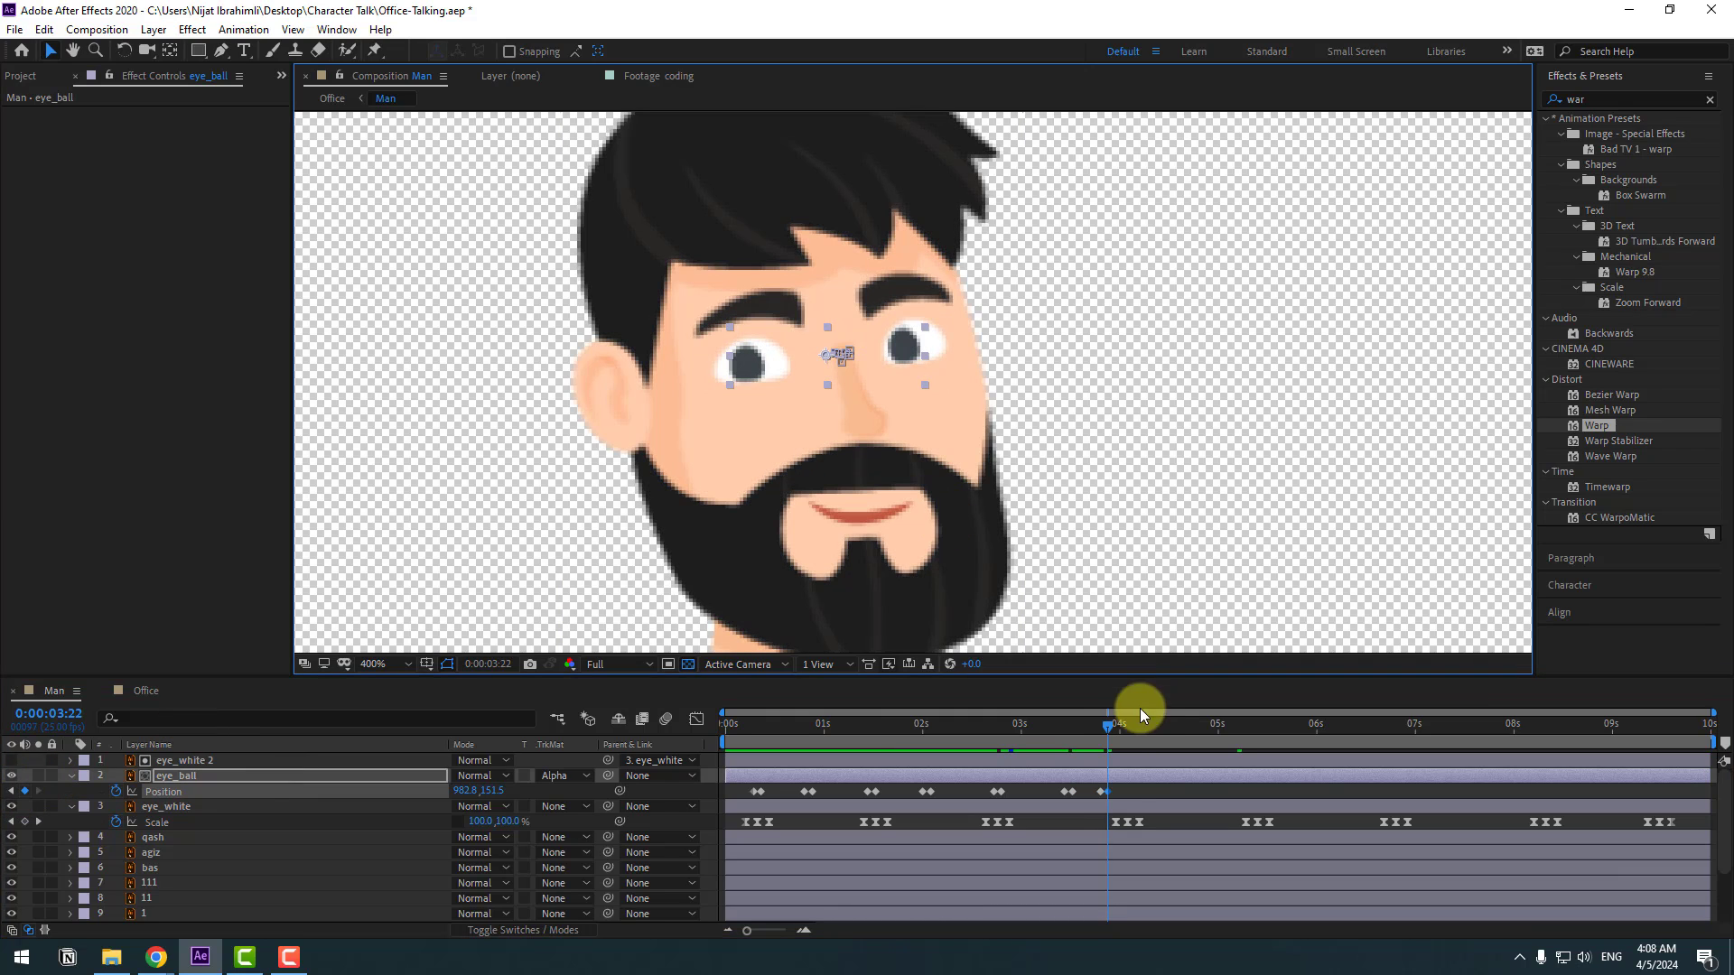
{"action": "mouse_move", "coordinate": [1117, 800]}
{"action": "left_mouse_down"}
{"action": "mouse_move", "coordinate": [1092, 804]}
{"action": "mouse_move", "coordinate": [1125, 791]}
{"action": "left_mouse_up"}
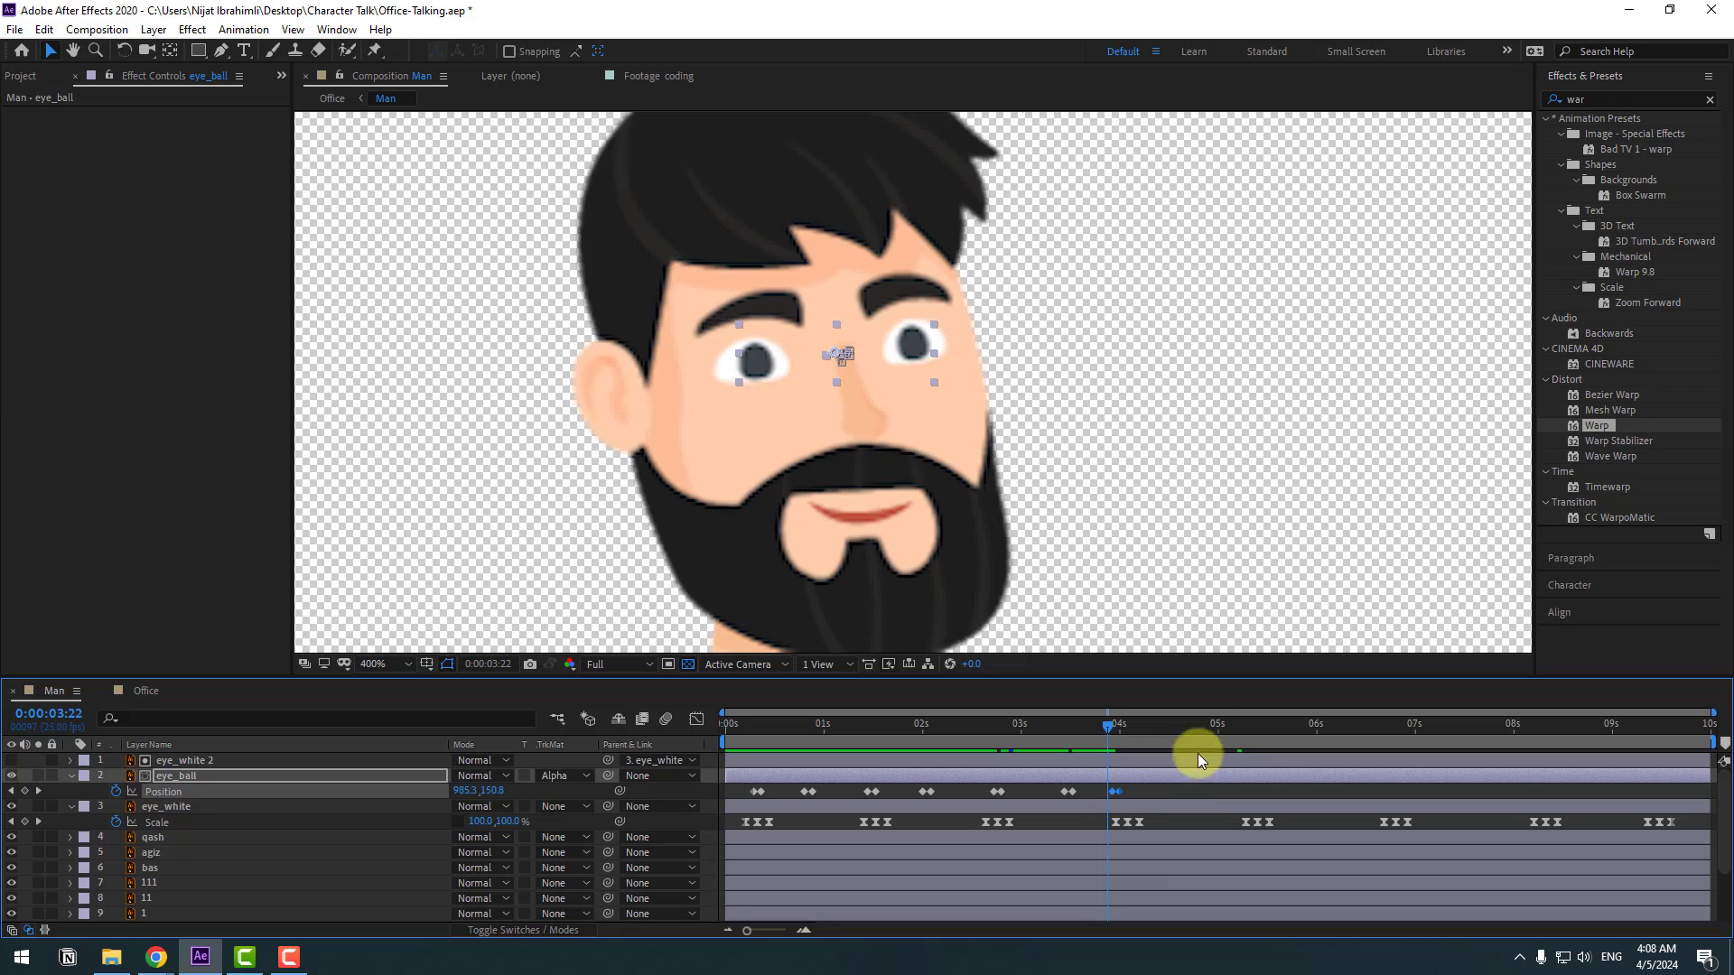
Add a keyframe at 4:12 and paste the first, resting eye position at 4:14.
{"action": "left_click", "coordinate": [1165, 719]}
{"action": "left_click", "coordinate": [24, 791]}
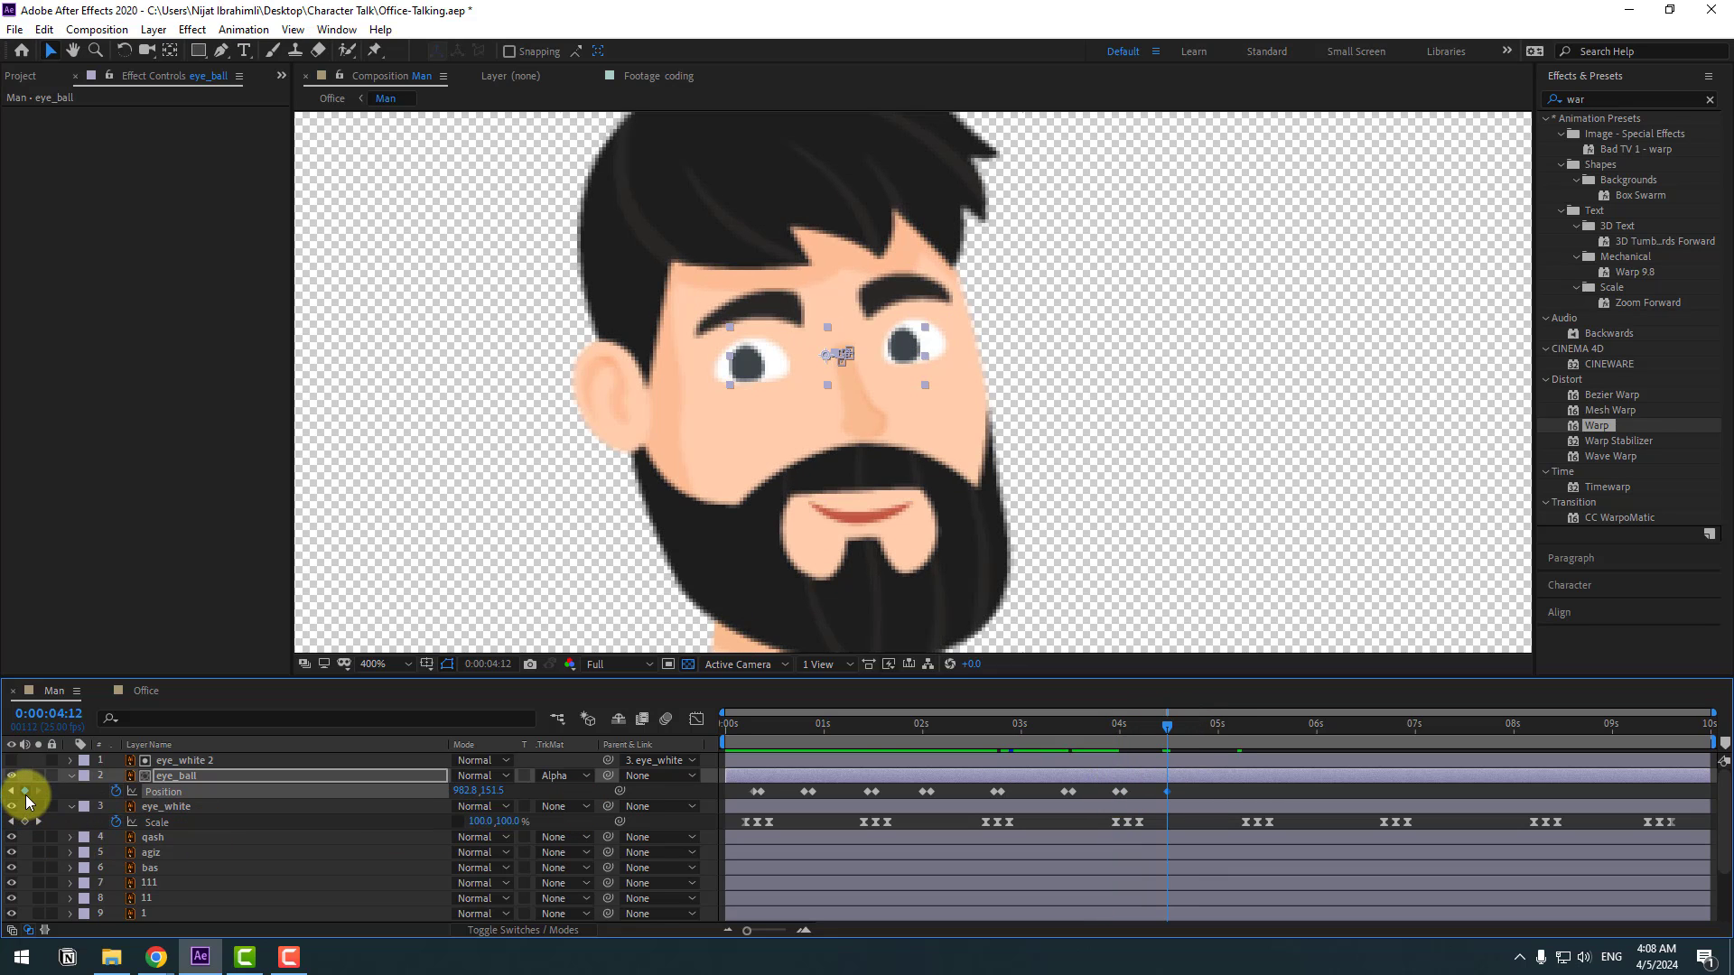
{"action": "key", "text": "Page_Down"}
{"action": "key", "text": "Page_Down"}
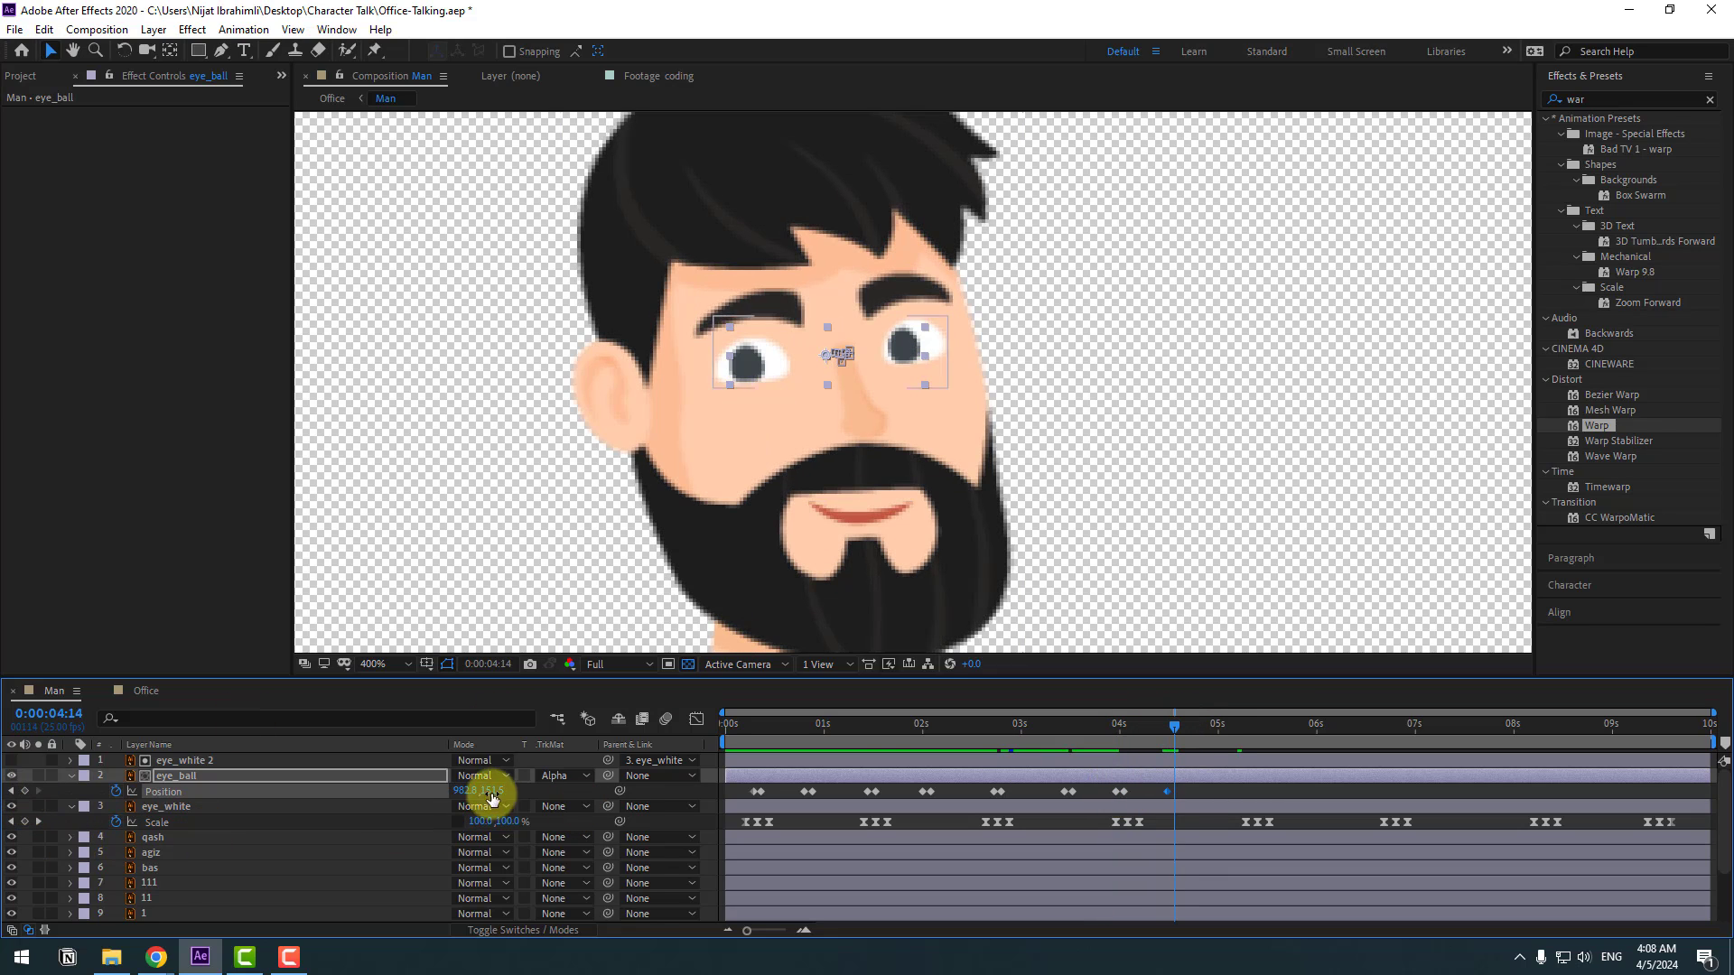
{"action": "left_click", "coordinate": [755, 792]}
{"action": "key", "text": "ctrl+c"}
{"action": "key", "text": "ctrl+v"}
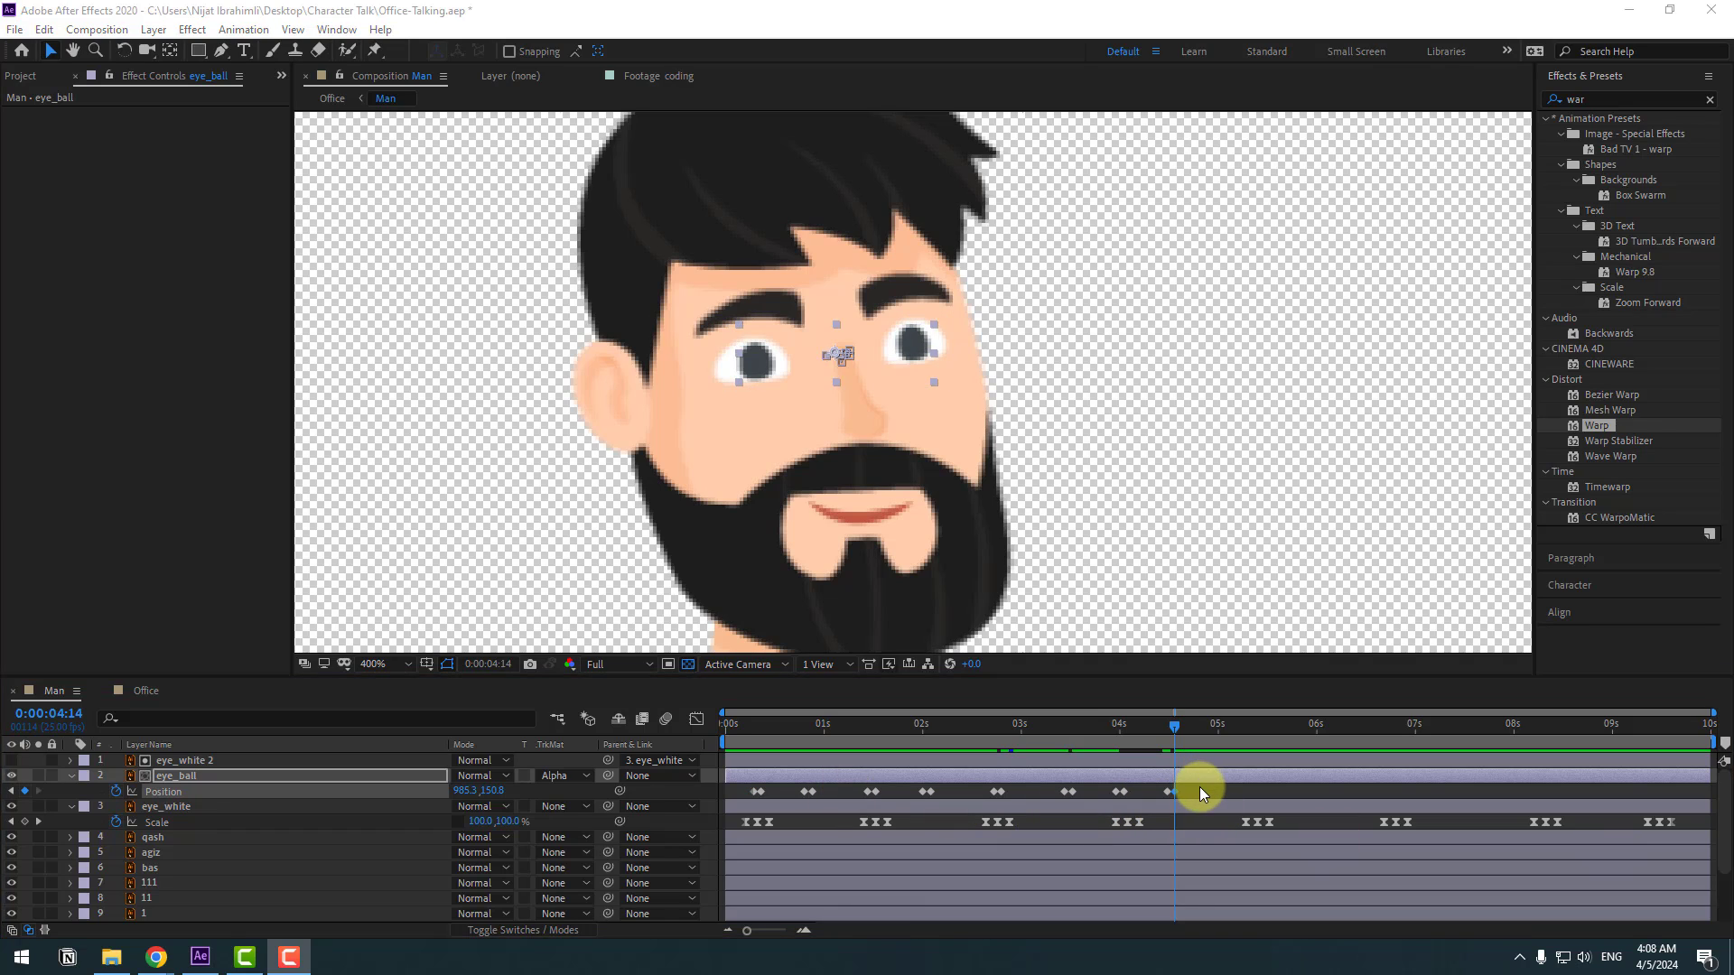
Deselect the layers, zoom back out to the whole character, and preview the eye animation.
{"action": "left_click_drag", "start_coordinate": [450, 647], "coordinate": [1183, 517]}
{"action": "key", "text": "comma"}
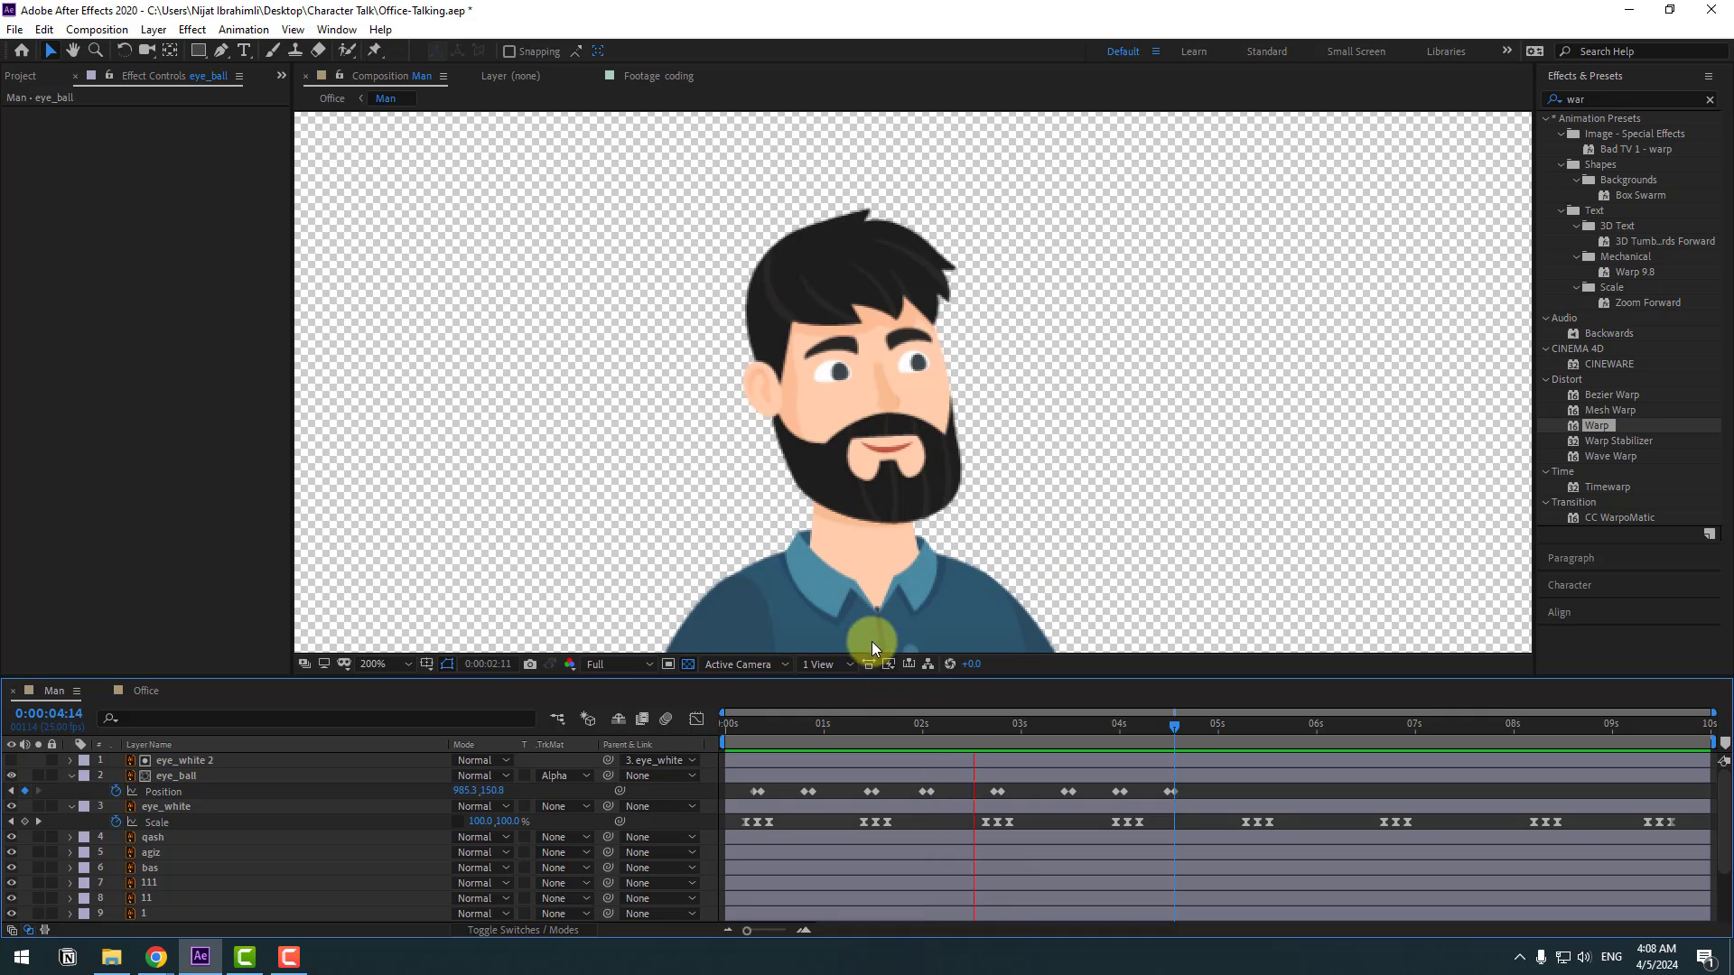
{"action": "left_click", "coordinate": [904, 728]}
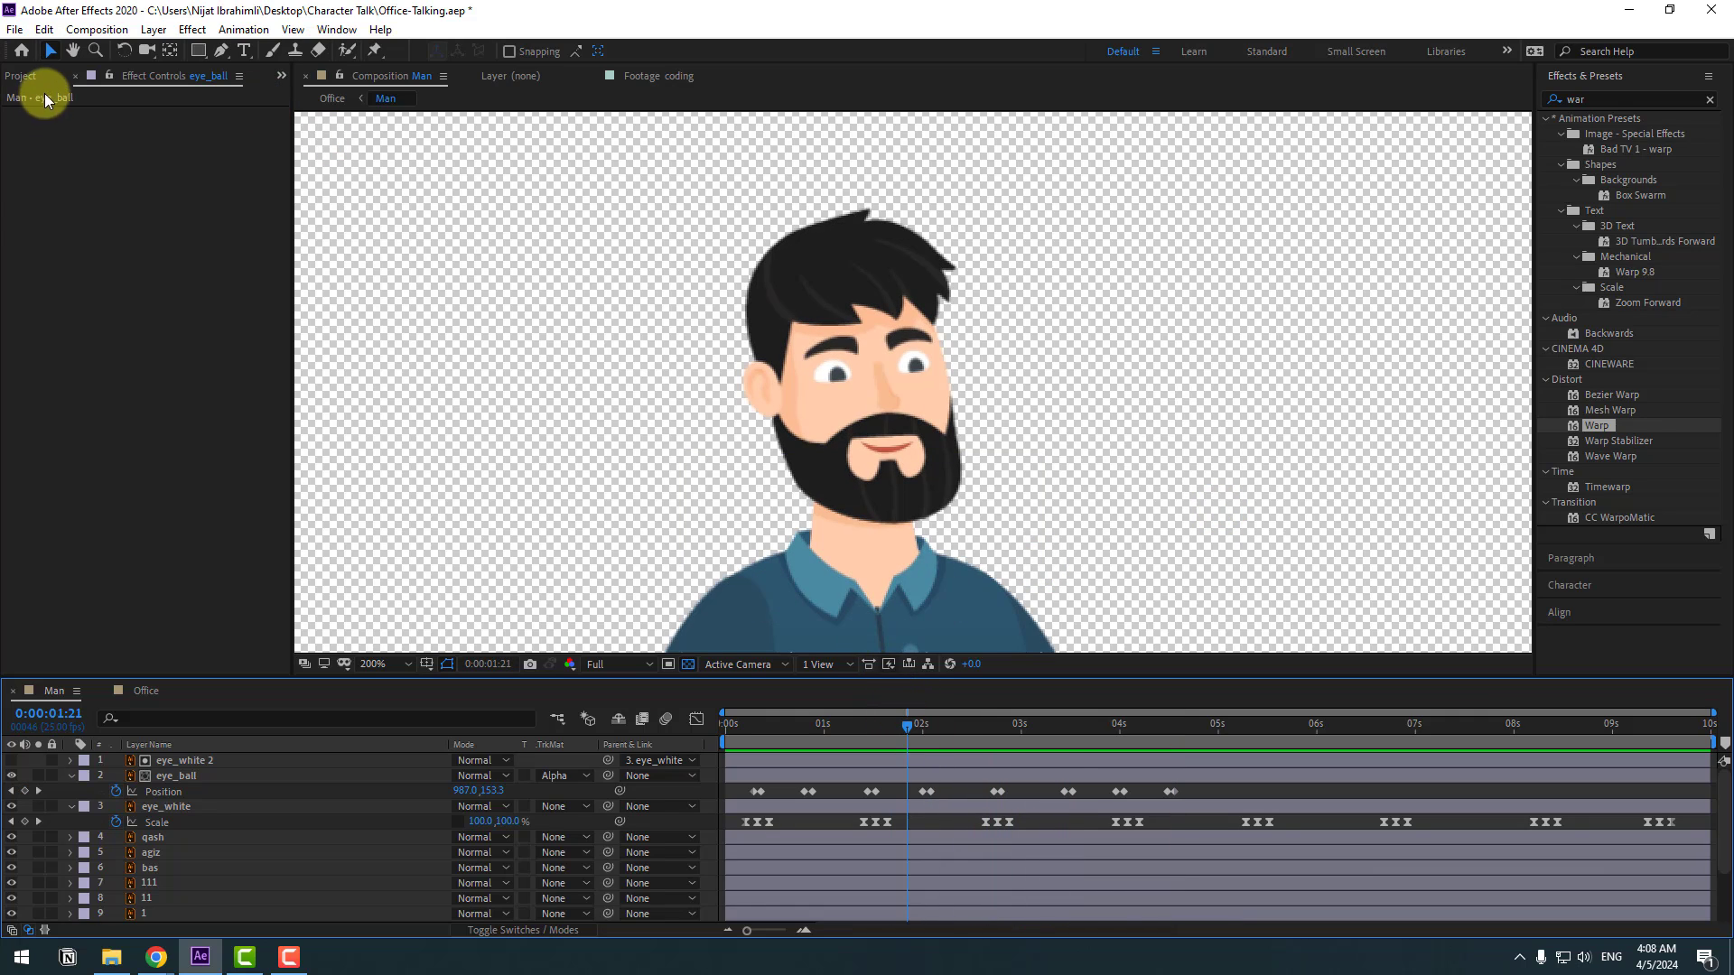
{"action": "left_click", "coordinate": [27, 76]}
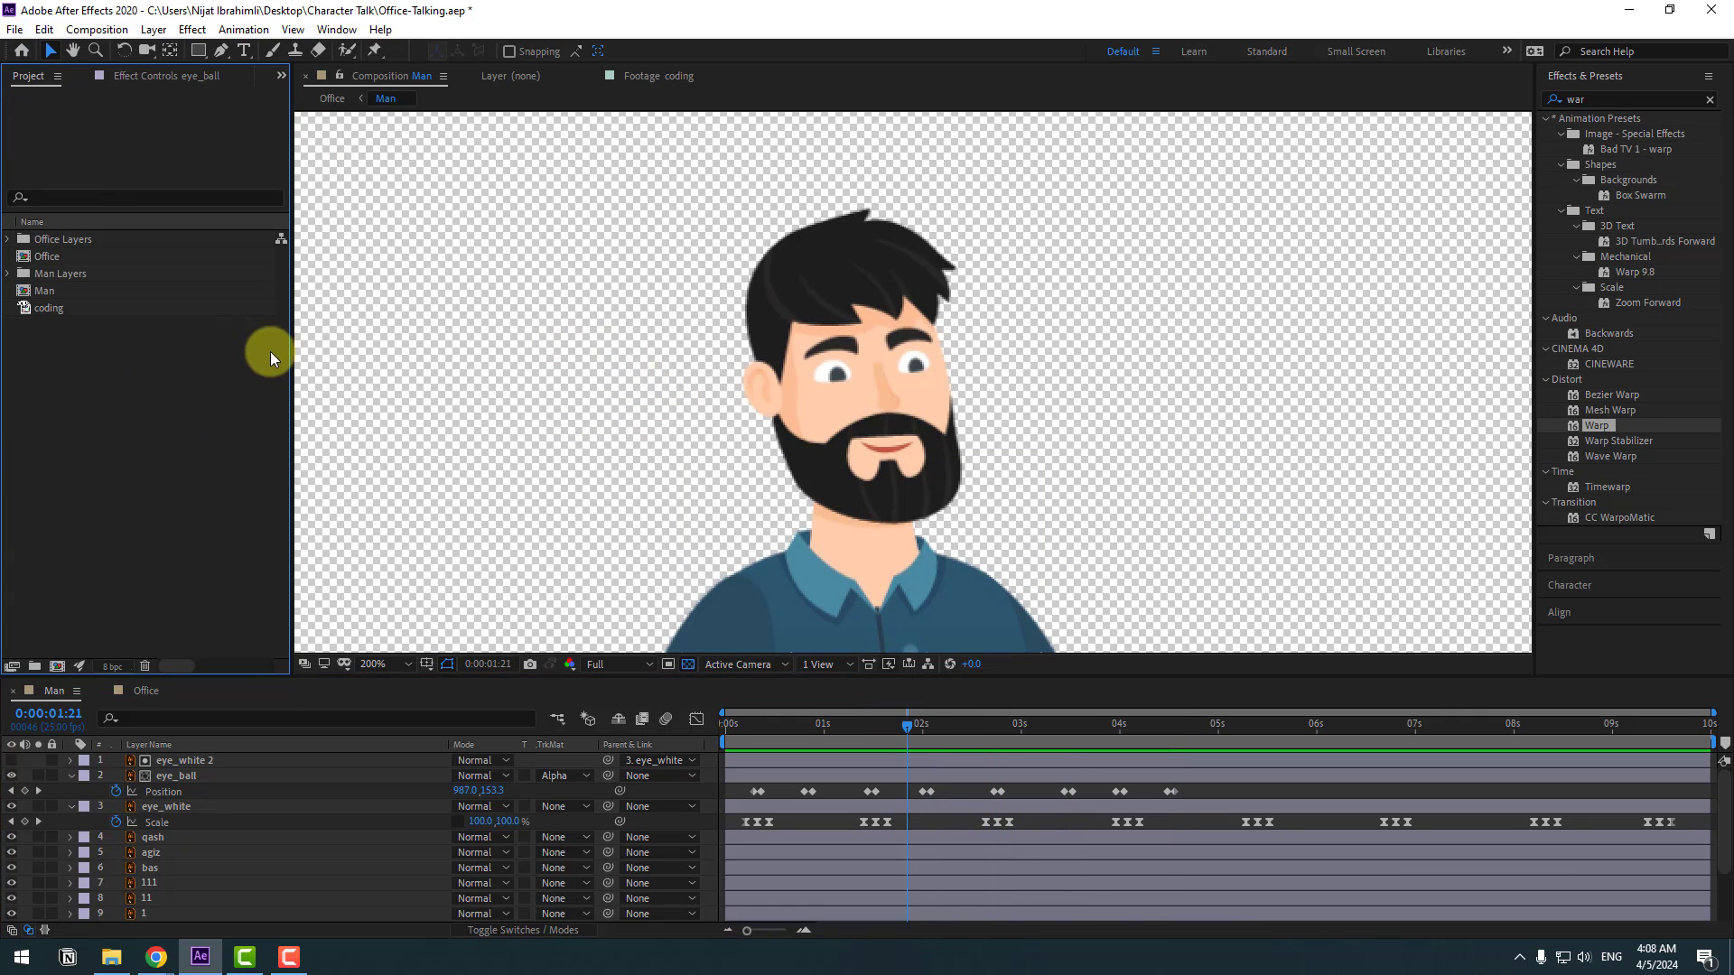
Import Lipsync01.mov from the Project panel and add it as the top layer of Man.
{"action": "right_click", "coordinate": [111, 359]}
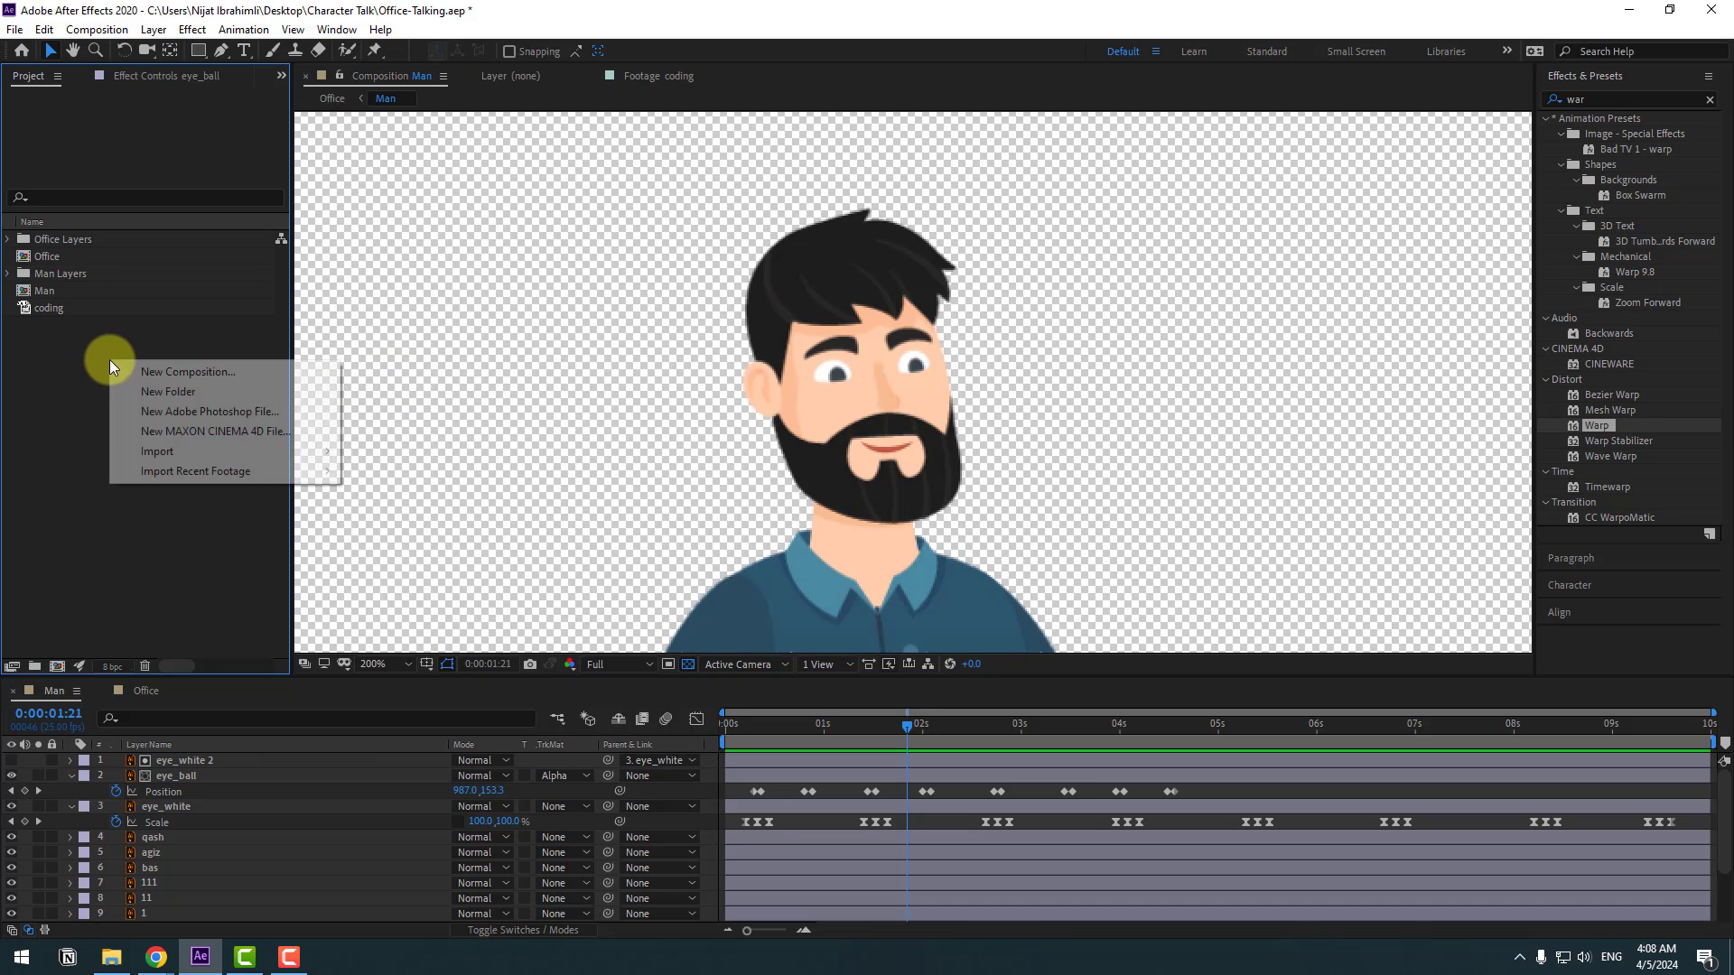
{"action": "mouse_move", "coordinate": [321, 452]}
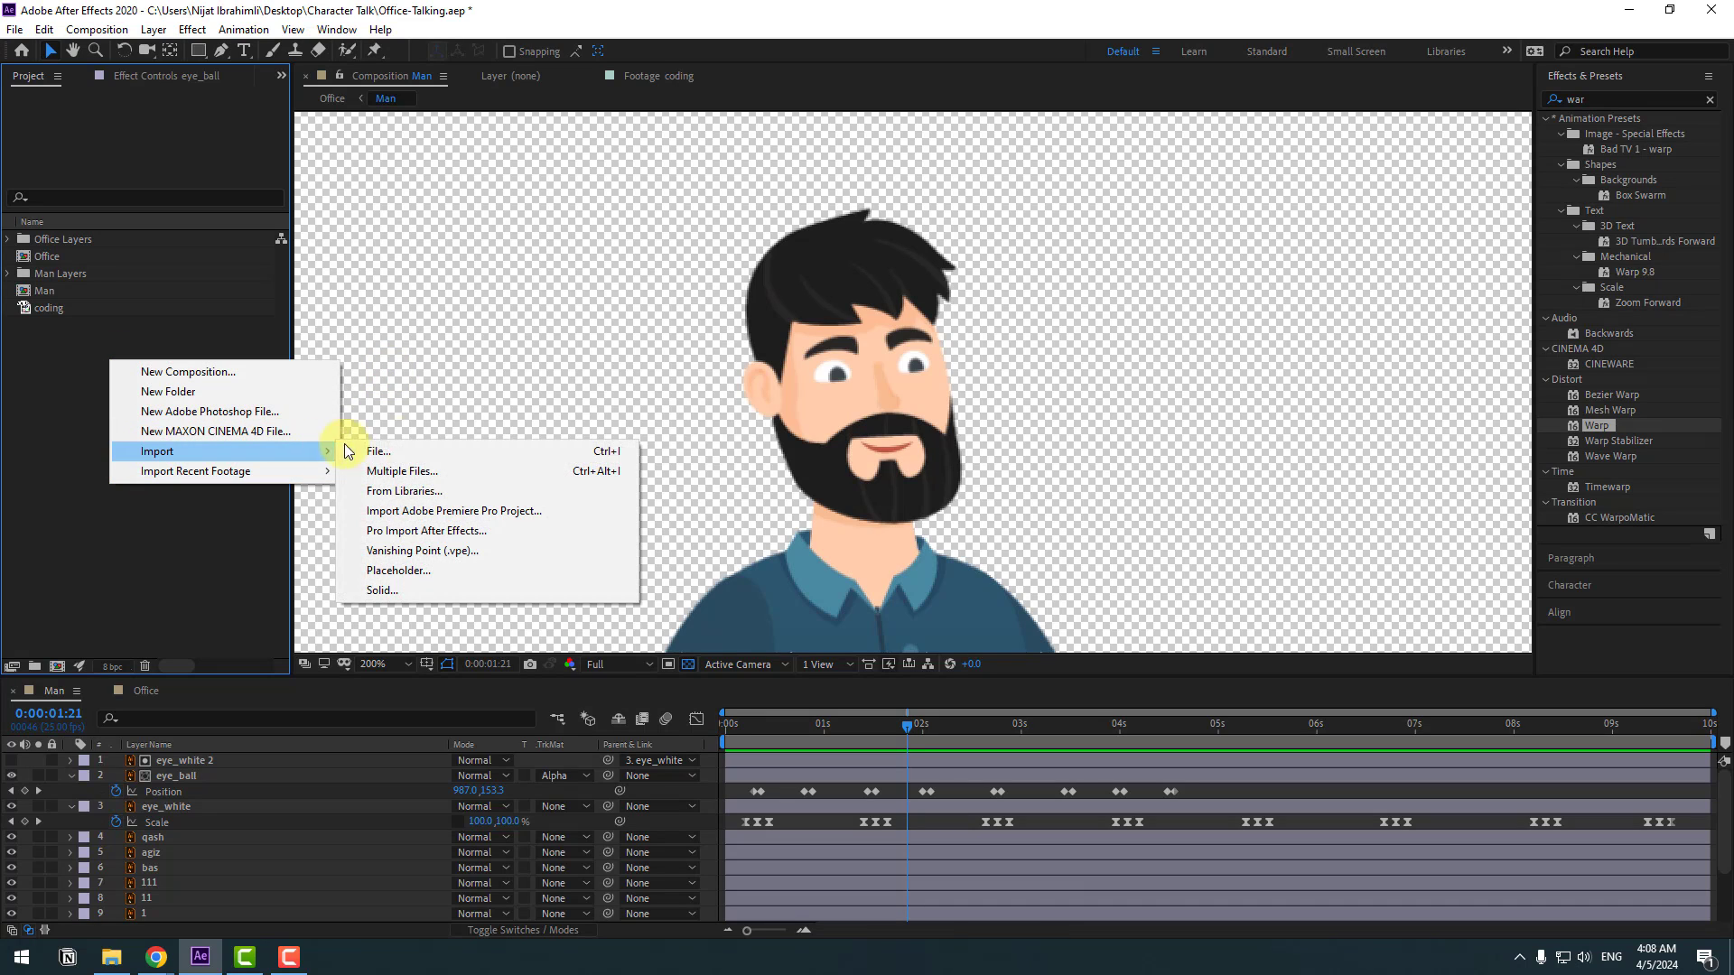
{"action": "left_click", "coordinate": [613, 456]}
{"action": "left_click", "coordinate": [366, 189]}
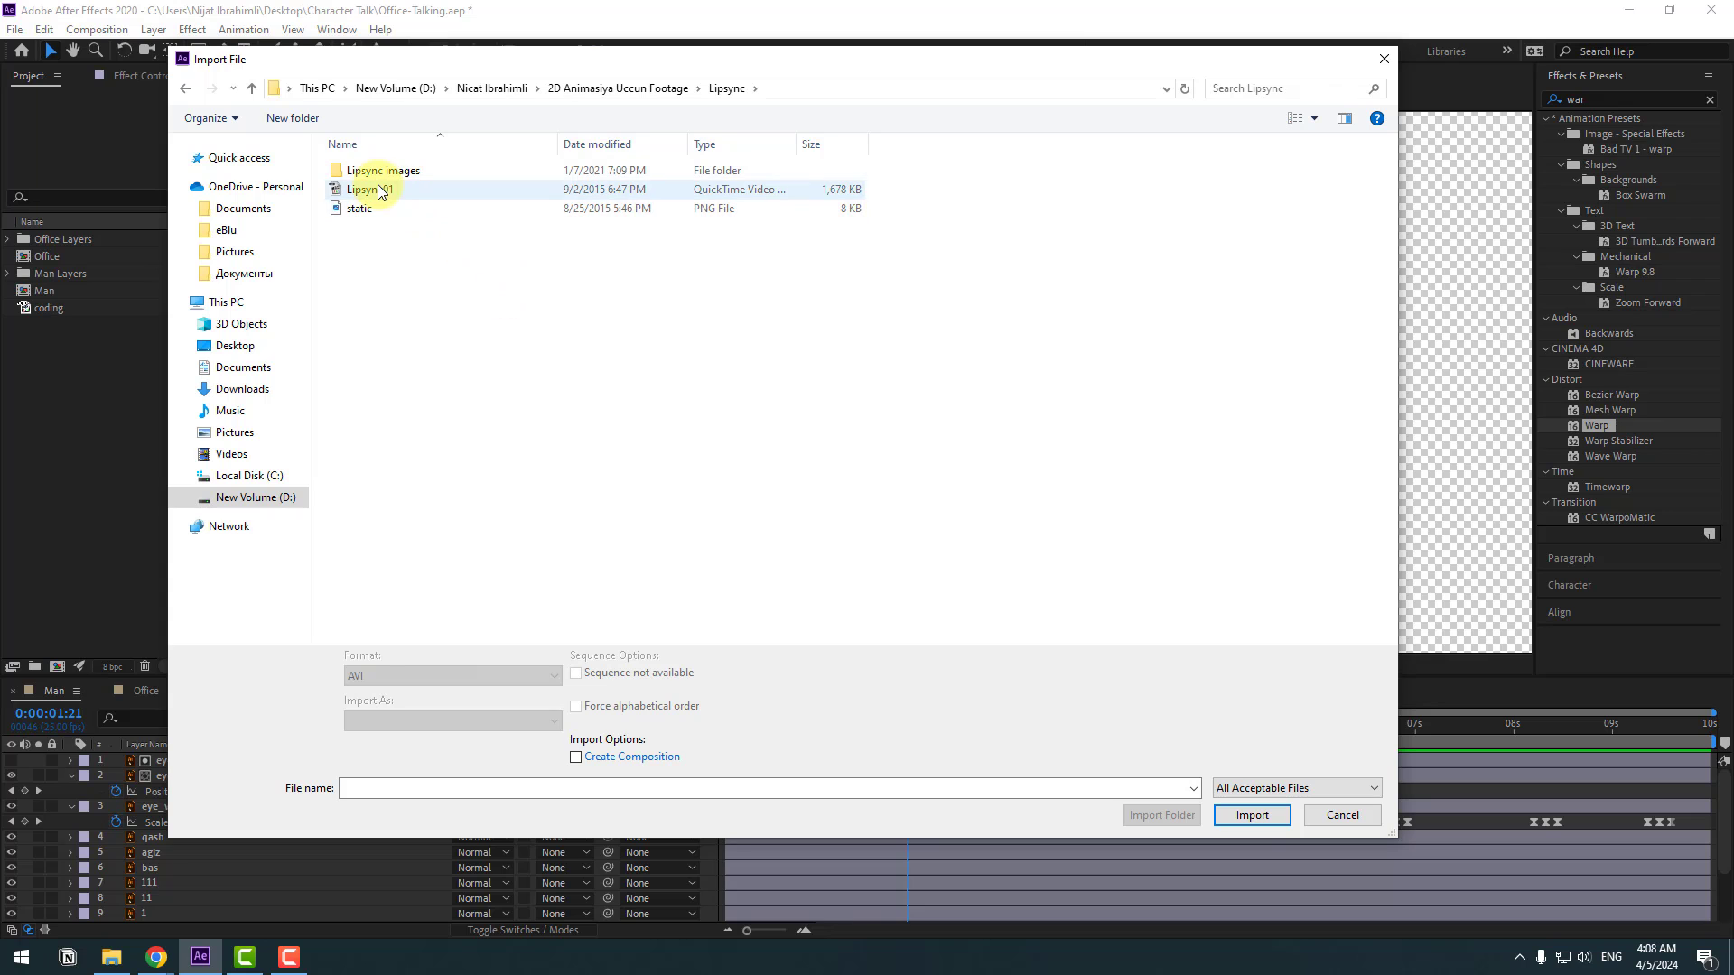
{"action": "left_click", "coordinate": [1263, 816]}
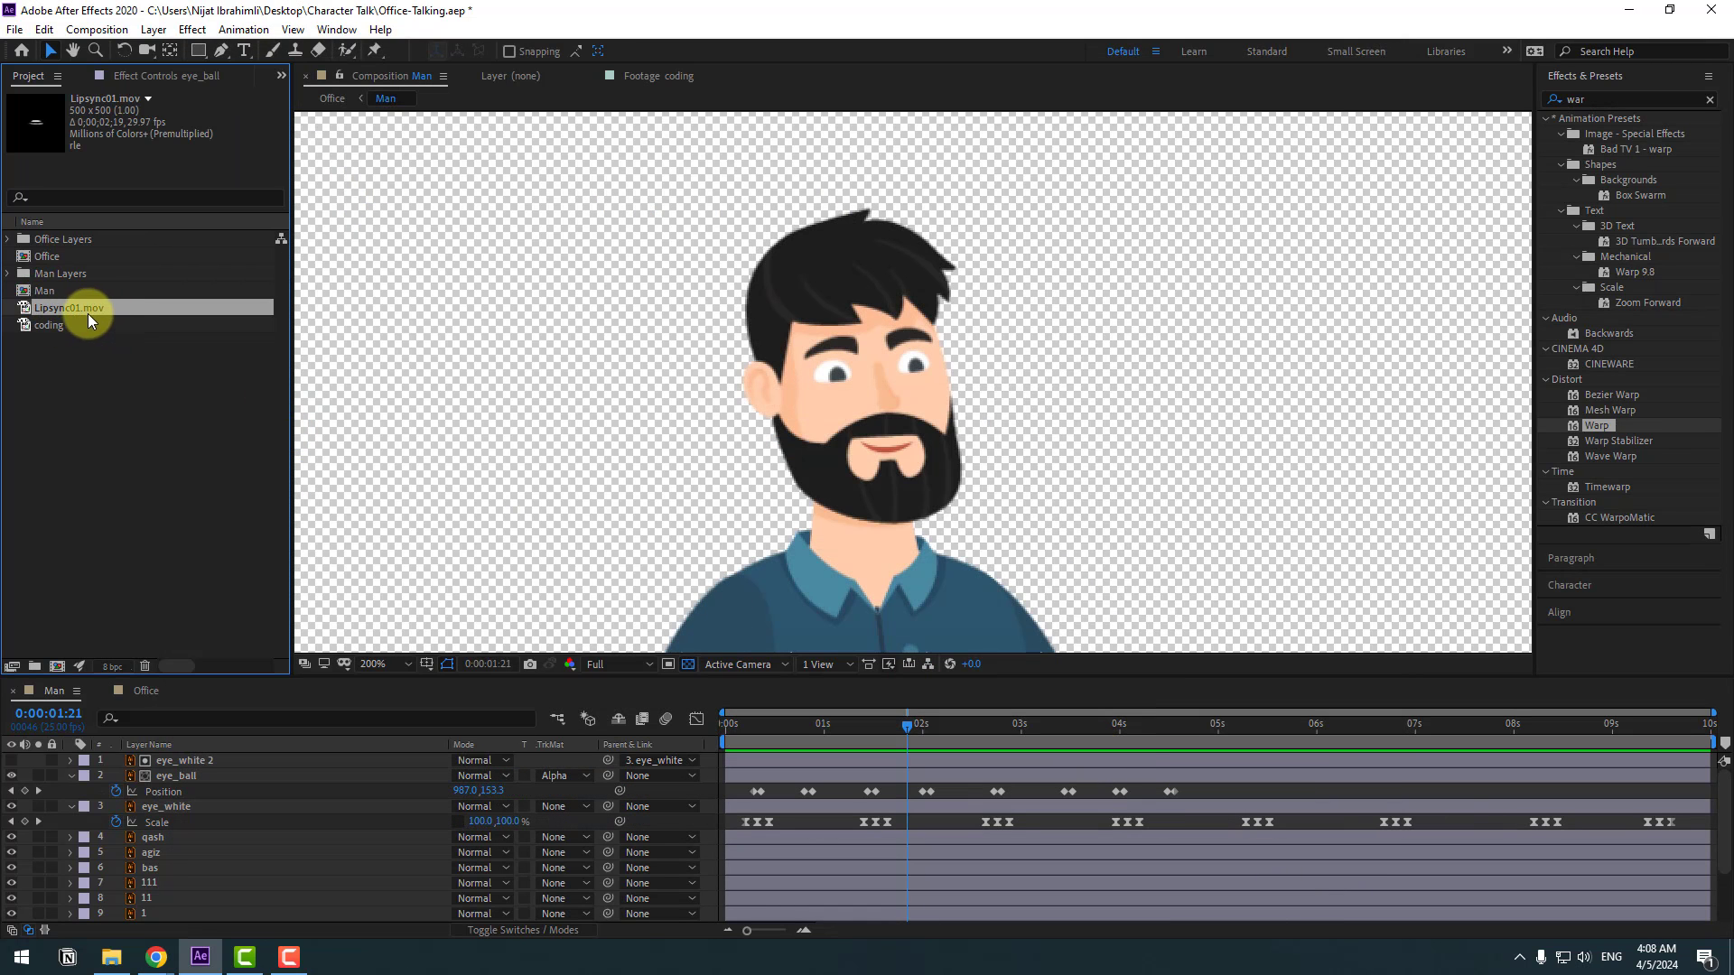
{"action": "left_click_drag", "start_coordinate": [78, 309], "coordinate": [238, 755]}
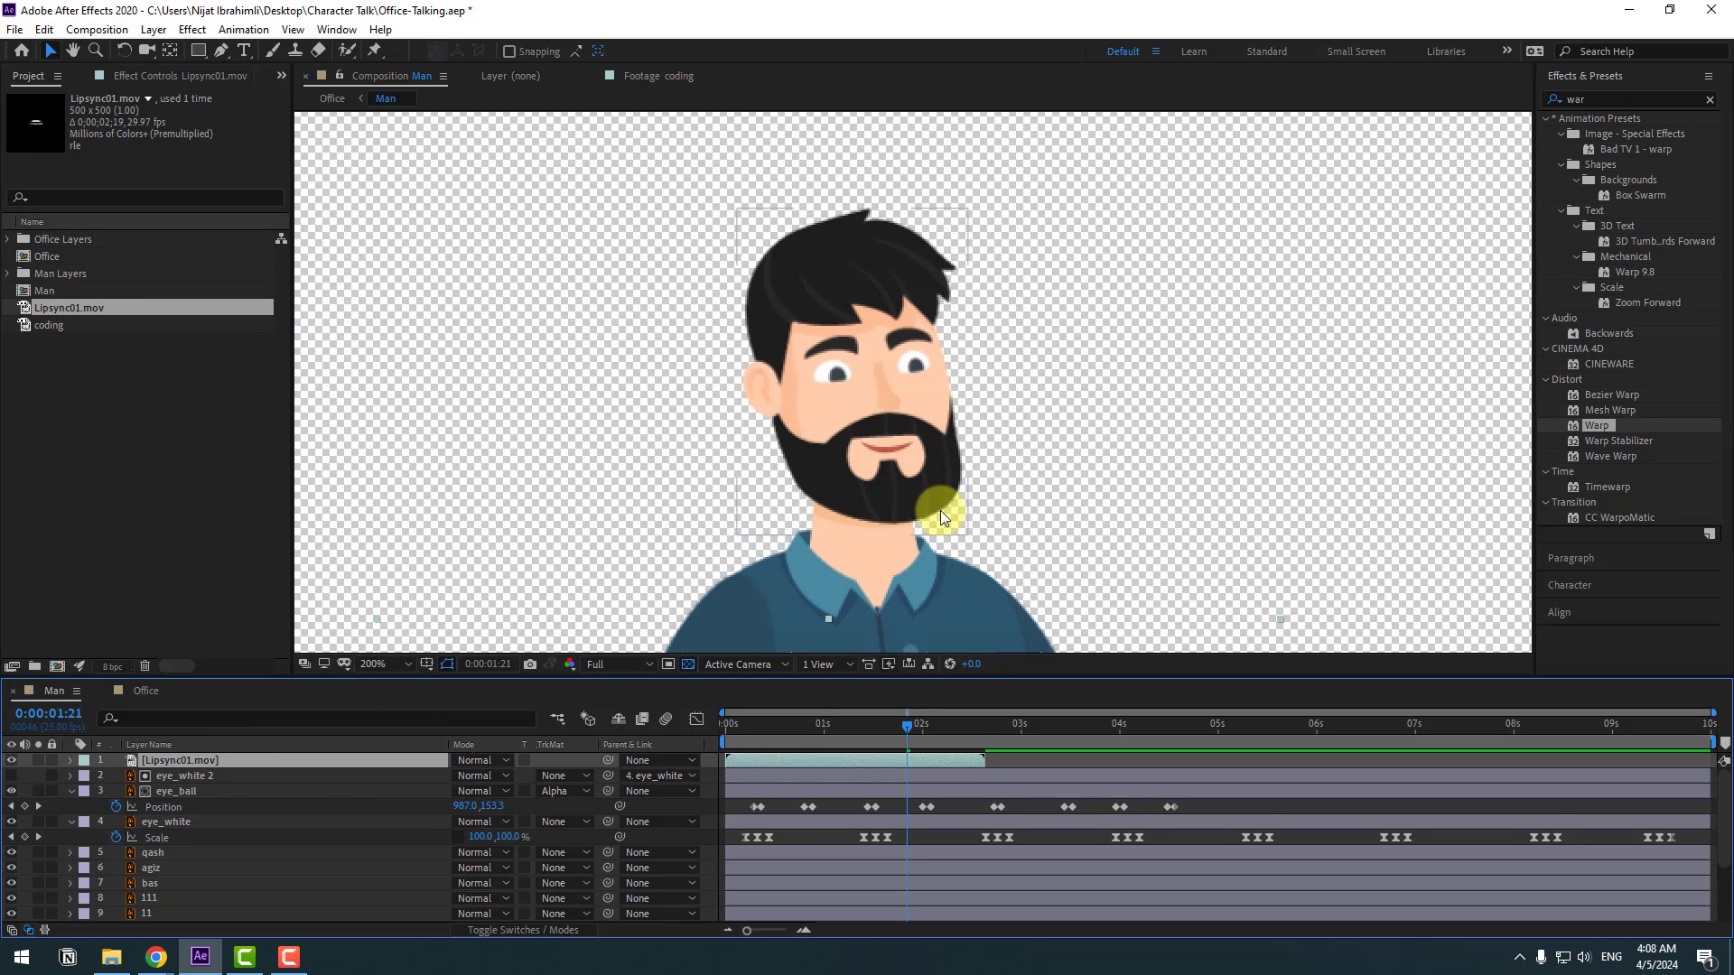
Place the Lipsync01 mouth clip on the character's lips, scaled down to about 12%.
{"action": "scroll", "coordinate": [941, 511], "scroll_direction": "down", "scroll_amount": 3}
{"action": "left_click_drag", "start_coordinate": [887, 558], "coordinate": [924, 434]}
{"action": "scroll", "coordinate": [990, 435], "scroll_direction": "up", "scroll_amount": 4}
{"action": "key", "text": "s"}
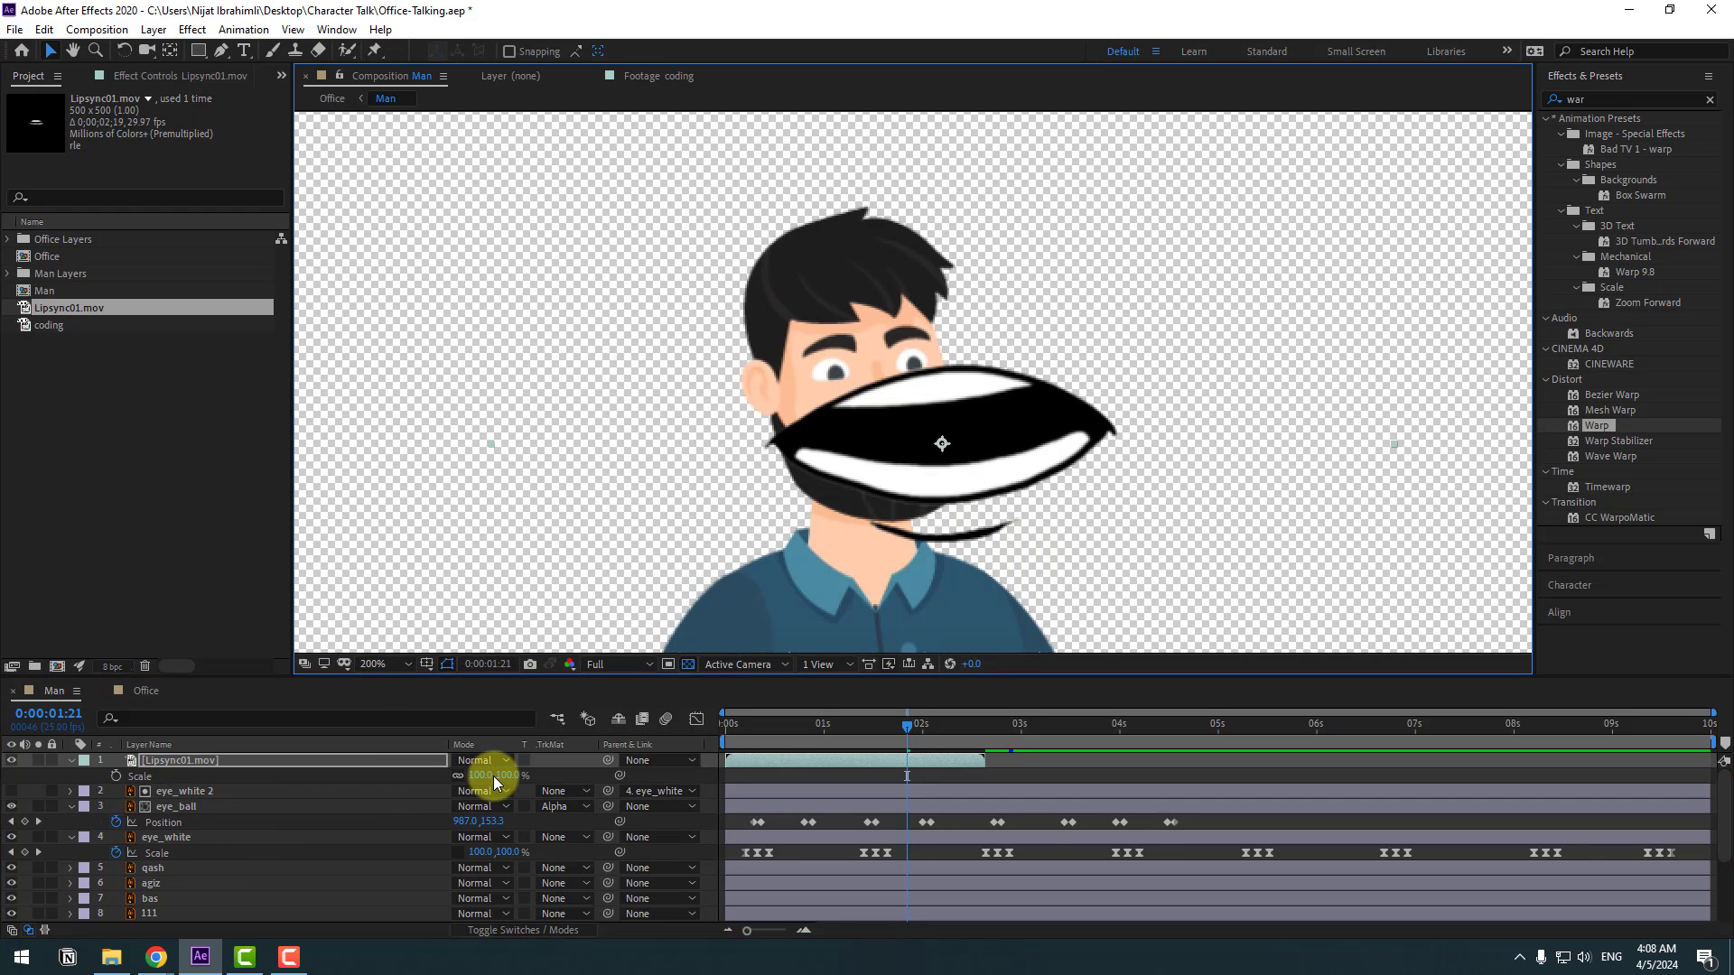
{"action": "left_click_drag", "start_coordinate": [477, 775], "coordinate": [388, 768]}
{"action": "scroll", "coordinate": [969, 532], "scroll_direction": "up", "scroll_amount": 2}
{"action": "key", "text": "v"}
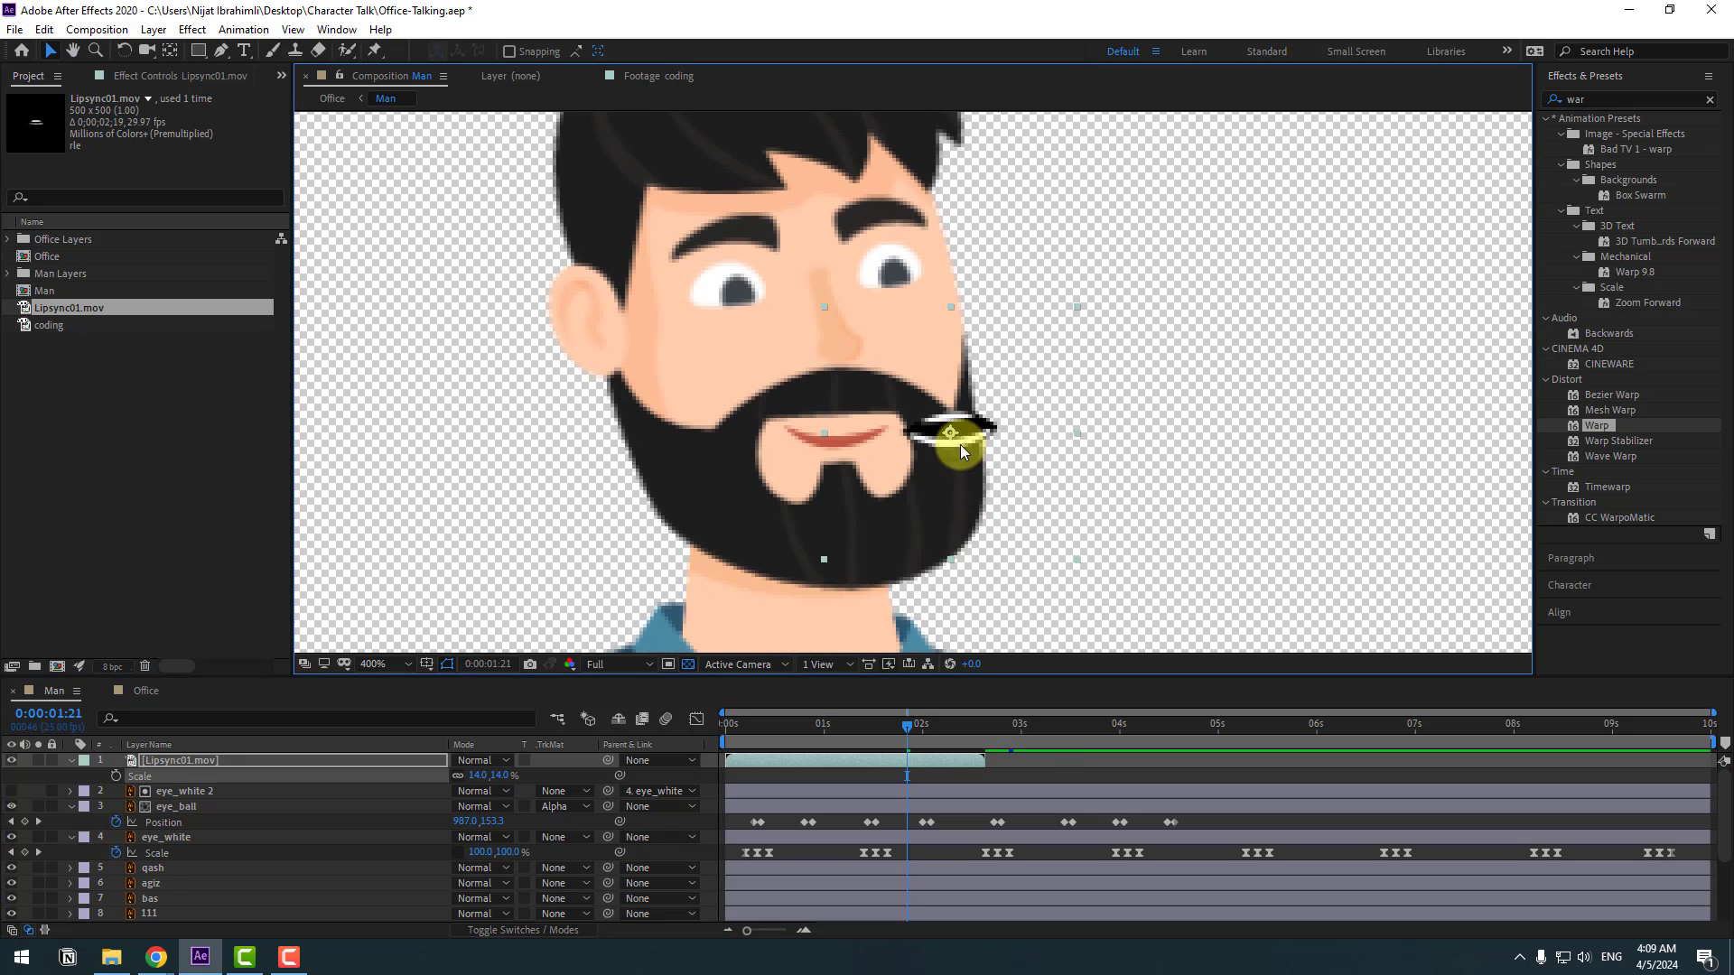
{"action": "left_click_drag", "start_coordinate": [957, 443], "coordinate": [848, 449]}
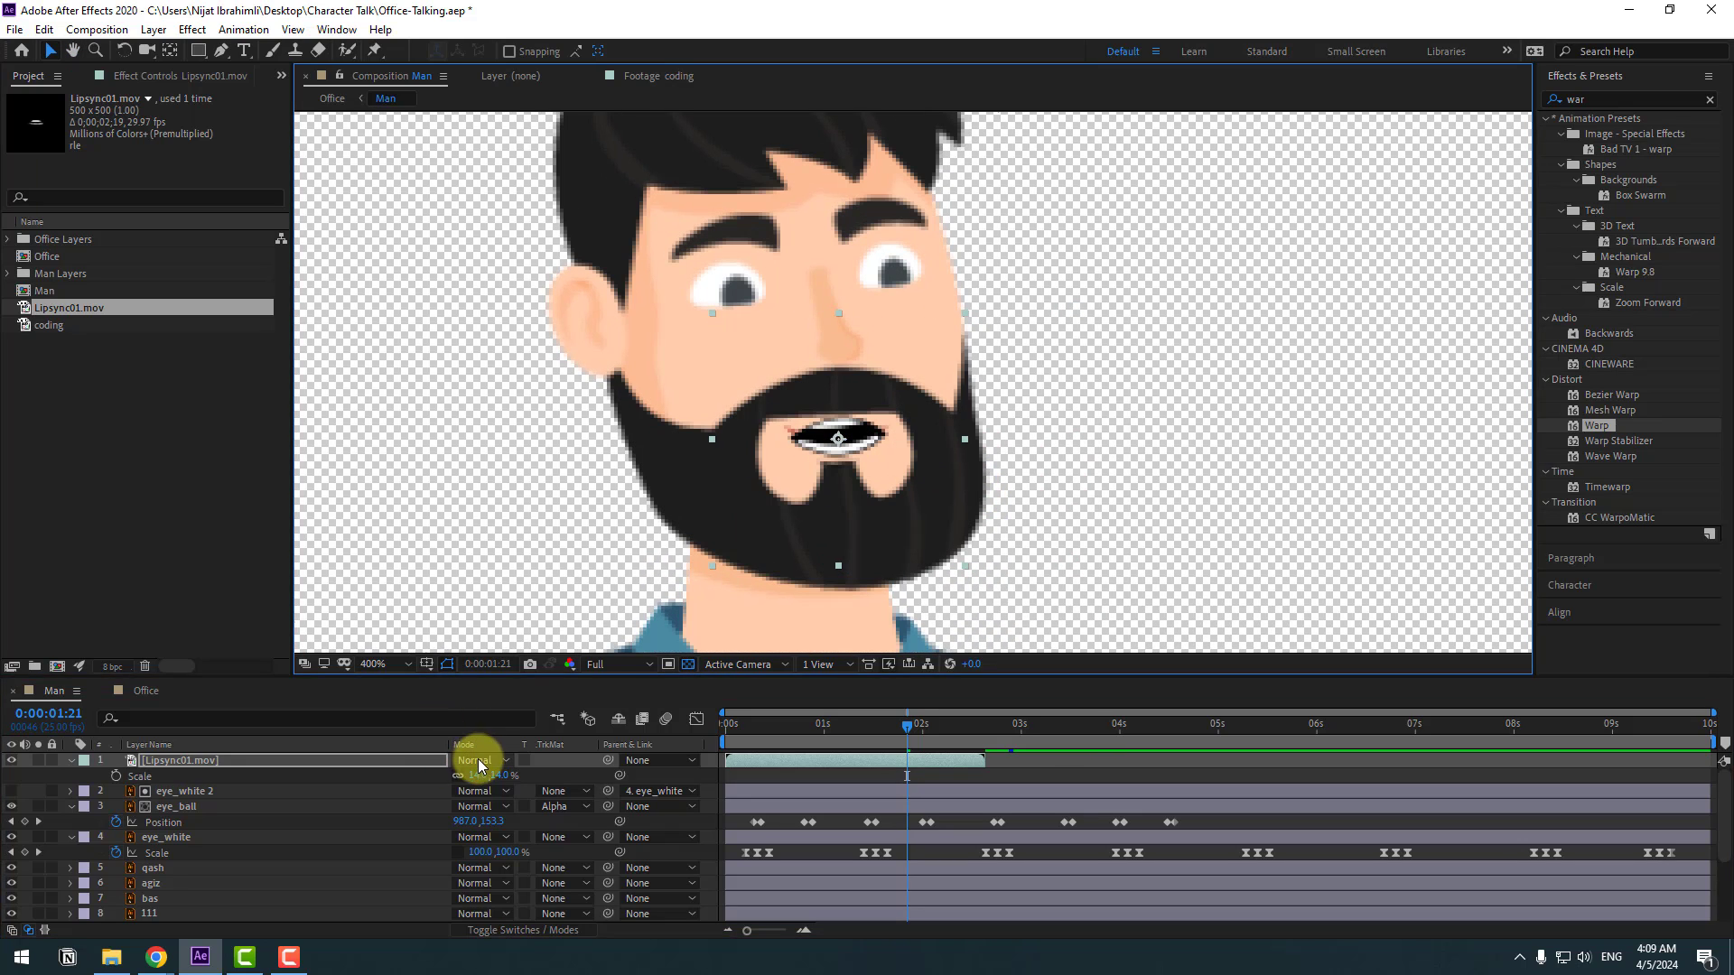
{"action": "left_click_drag", "start_coordinate": [473, 775], "coordinate": [486, 767]}
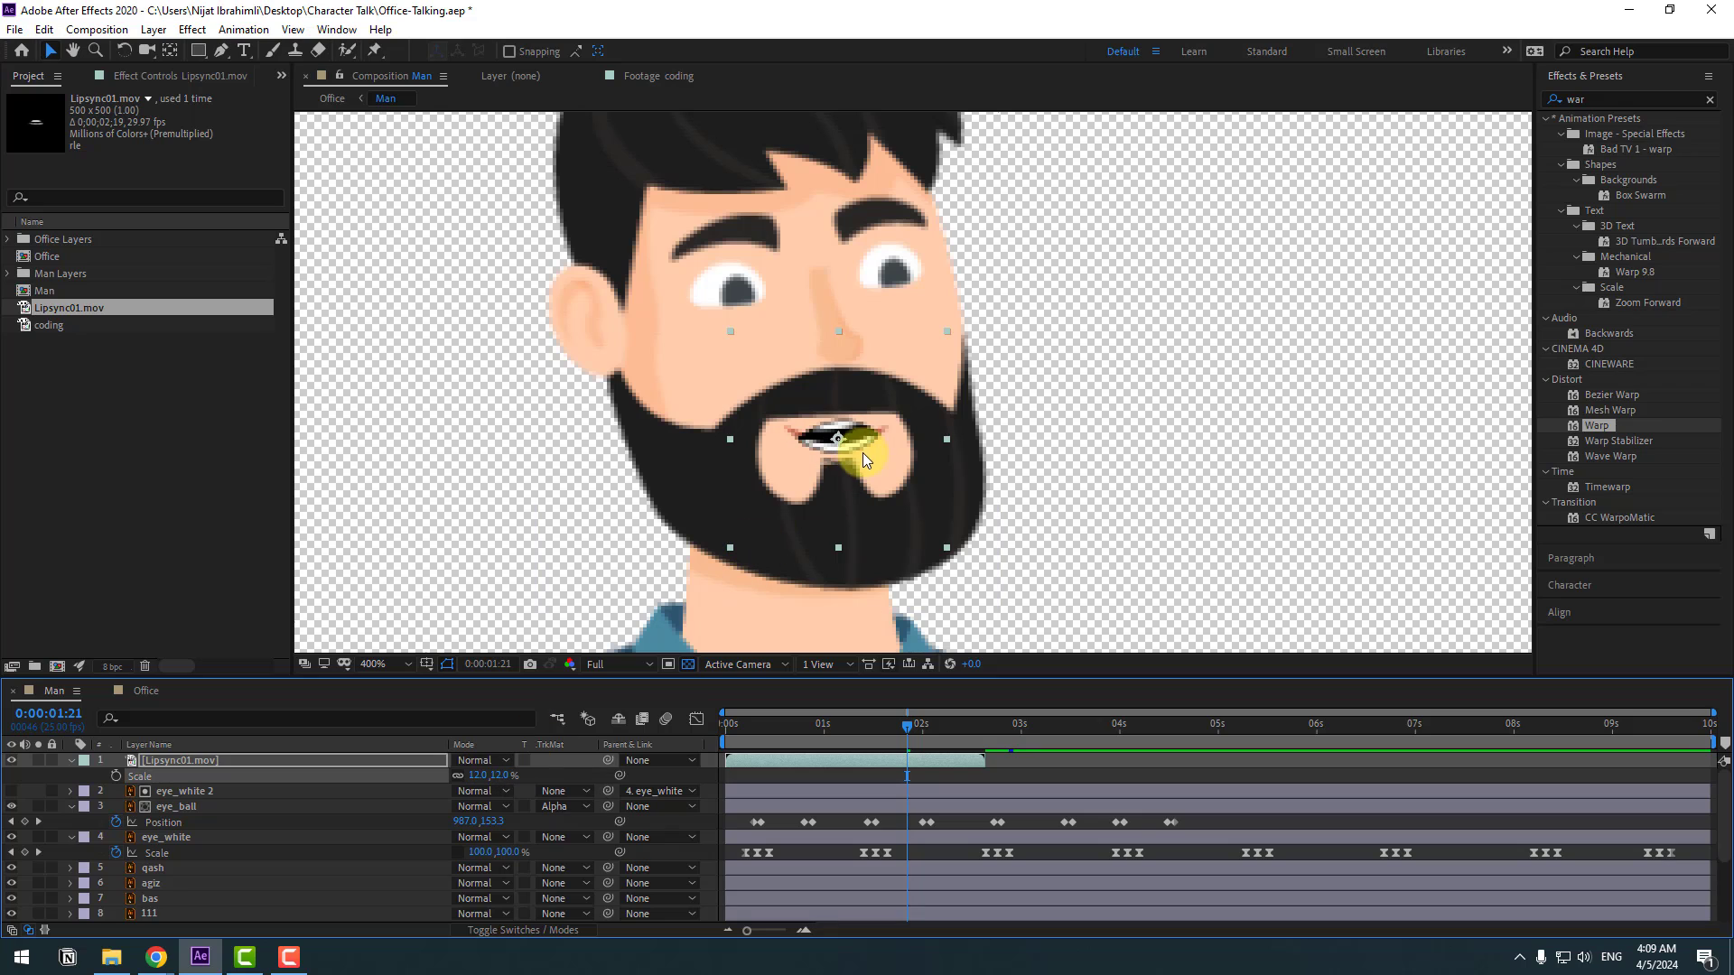
Delete the agiz layer, rename bas to 'head', and parent the mouth clip to head.
{"action": "left_click", "coordinate": [149, 885]}
{"action": "key", "text": "Delete"}
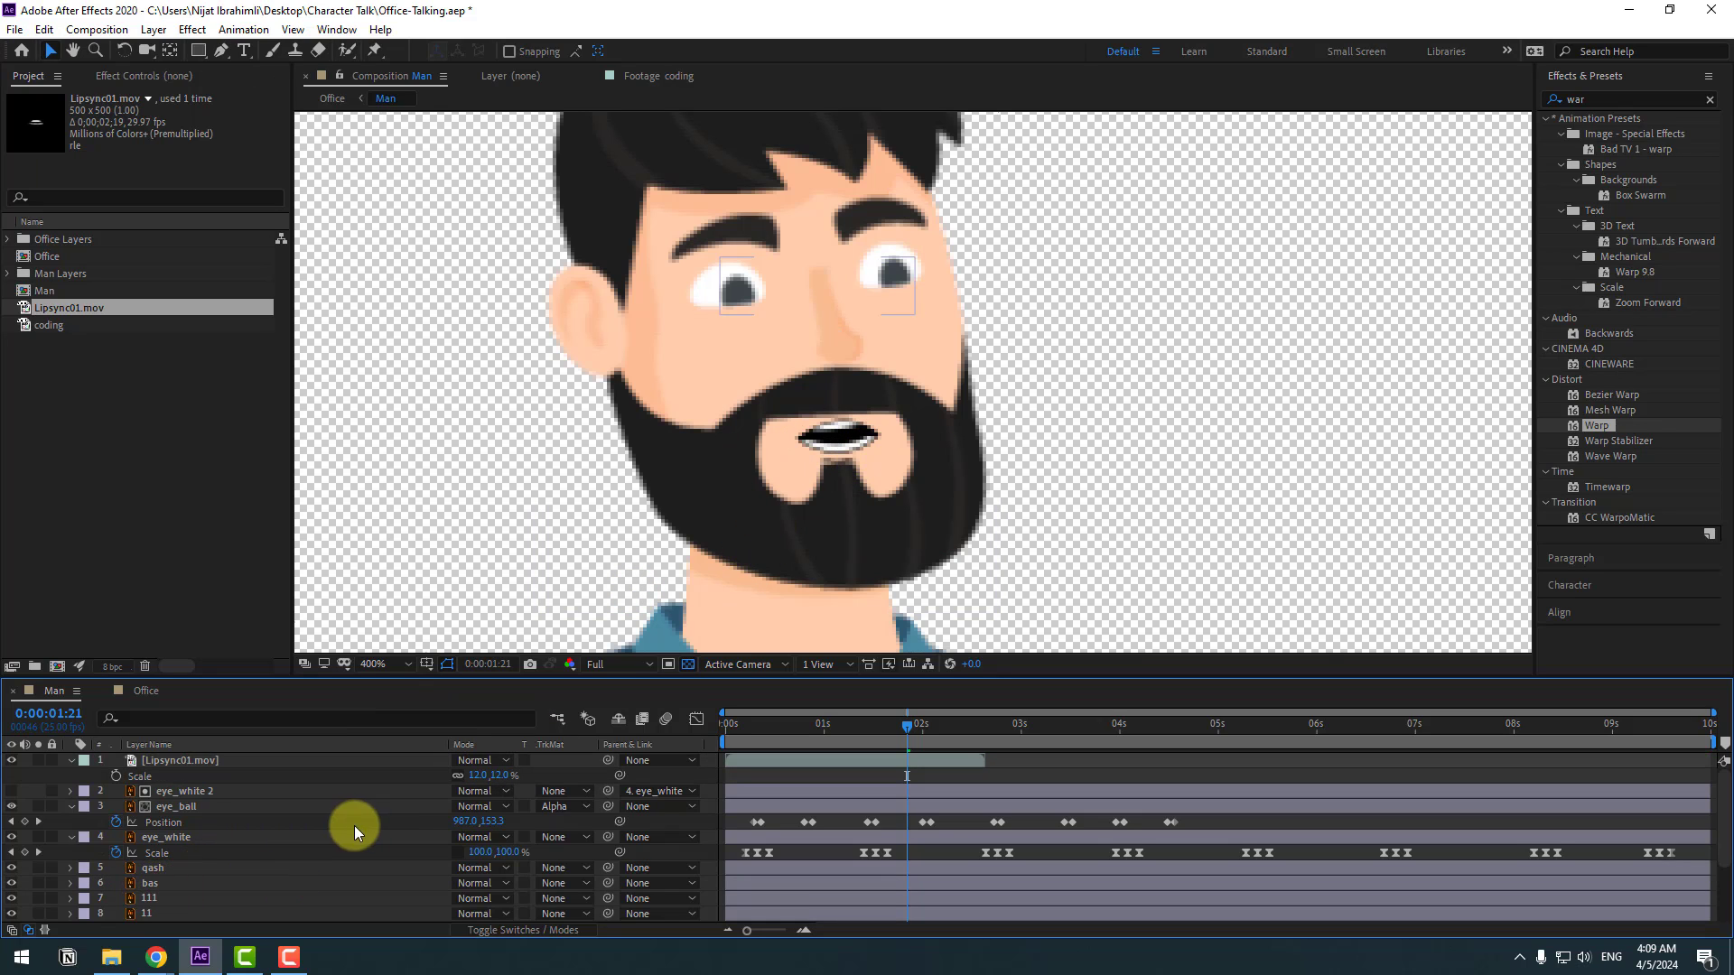
{"action": "left_click", "coordinate": [151, 884]}
{"action": "key", "text": "Return"}
{"action": "type", "text": "head"}
{"action": "key", "text": "Return"}
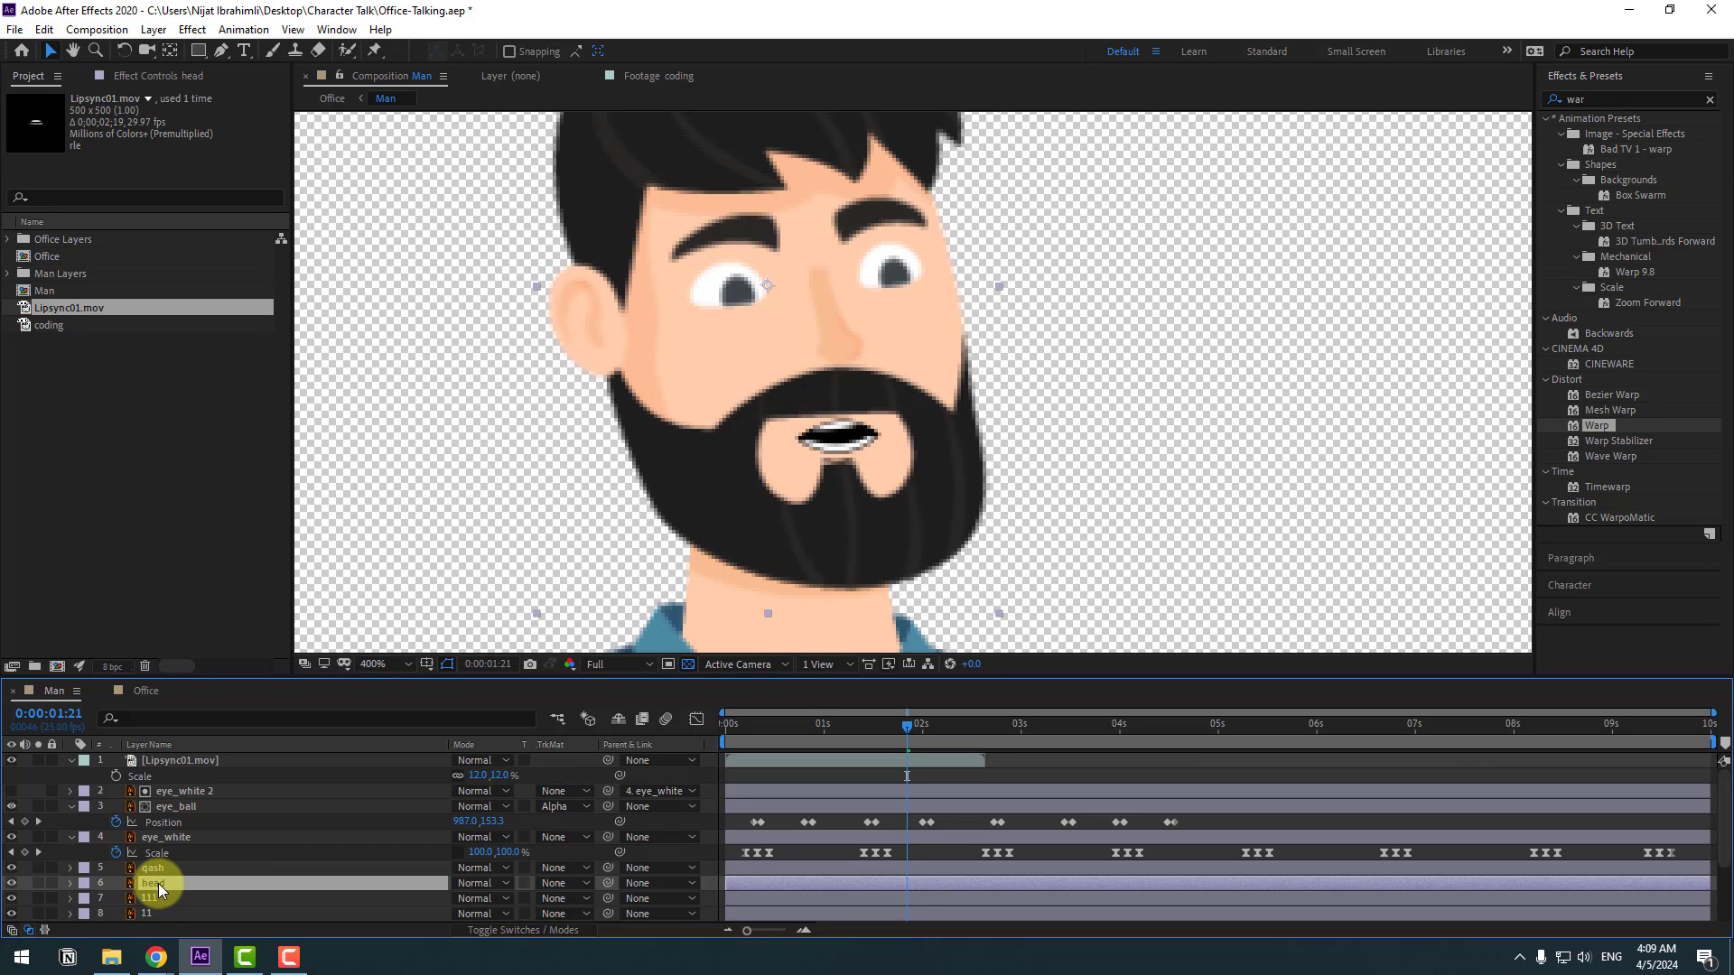
{"action": "left_click", "coordinate": [168, 762]}
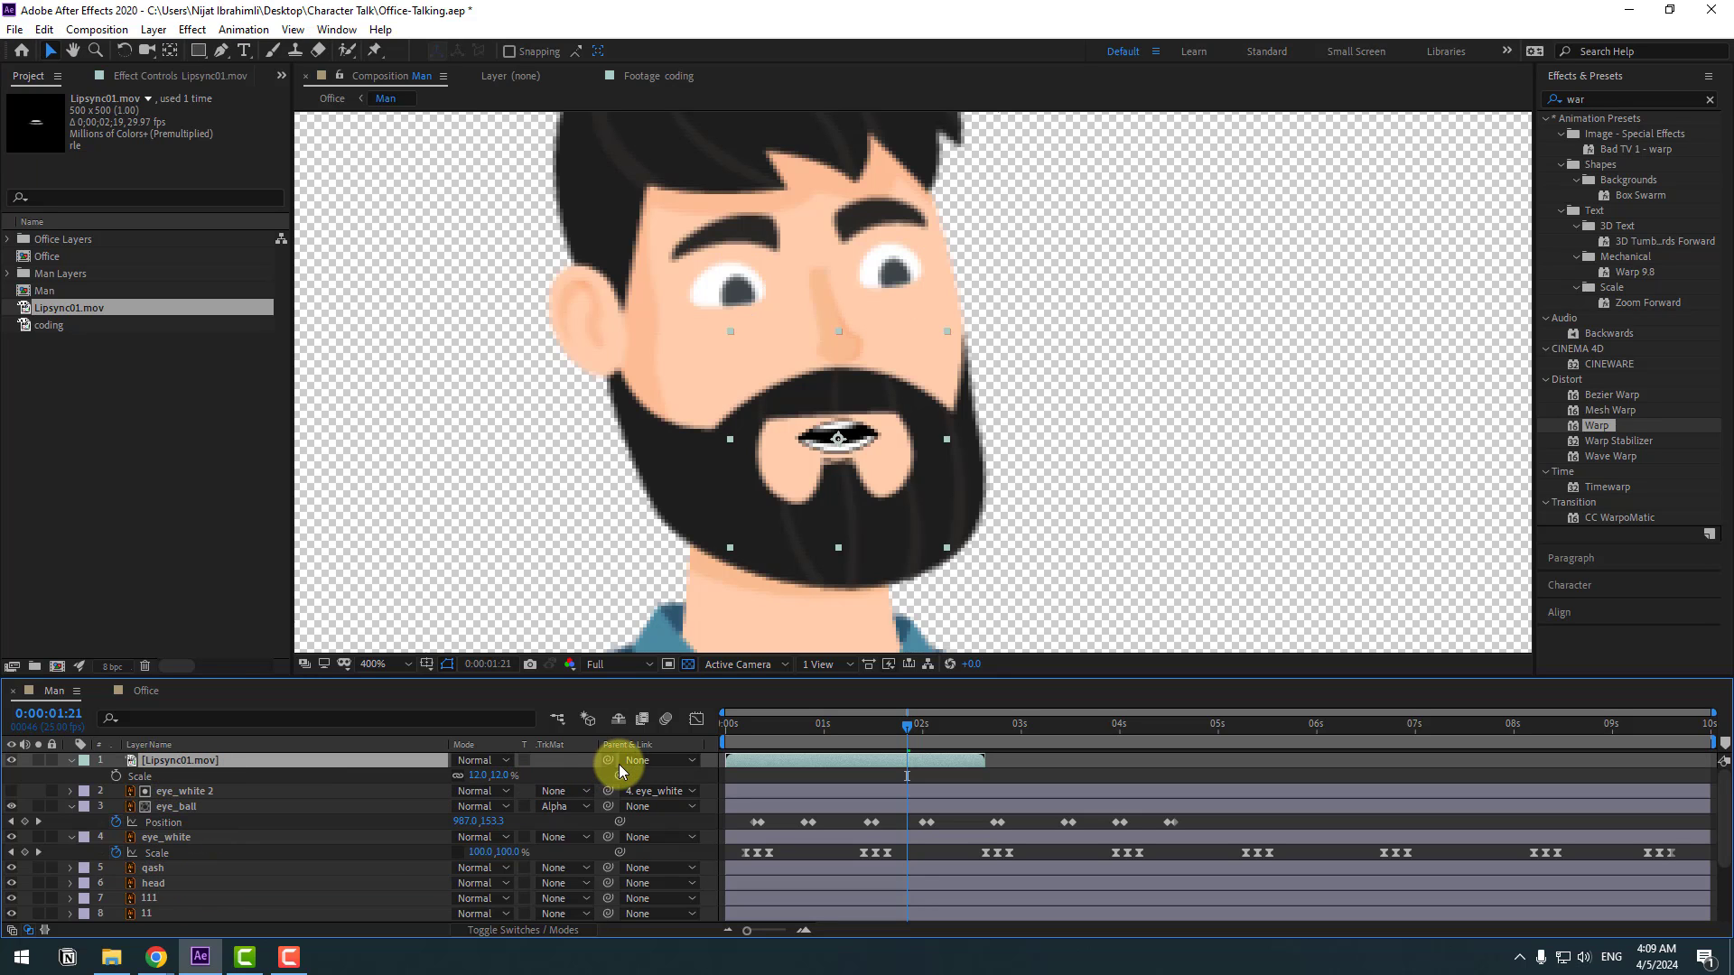
{"action": "left_click_drag", "start_coordinate": [610, 760], "coordinate": [164, 881]}
Time-stretch the mouth clip with a 150 stretch factor.
{"action": "right_click", "coordinate": [168, 761]}
{"action": "mouse_move", "coordinate": [354, 344]}
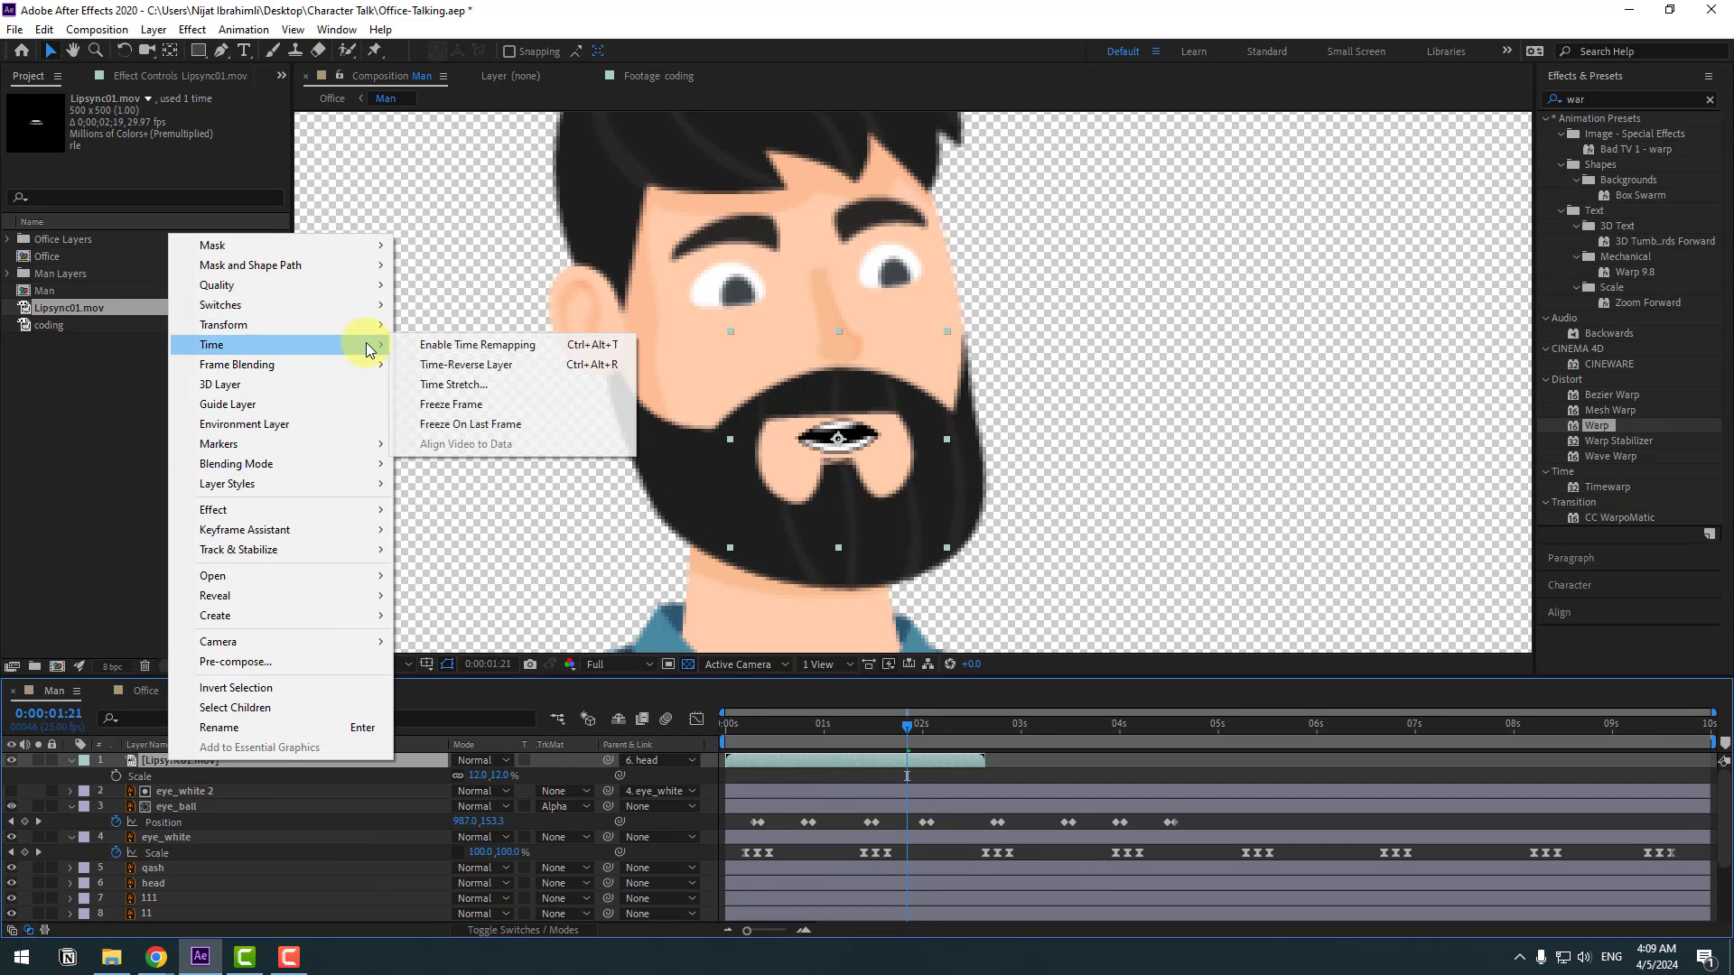
{"action": "left_click", "coordinate": [452, 384]}
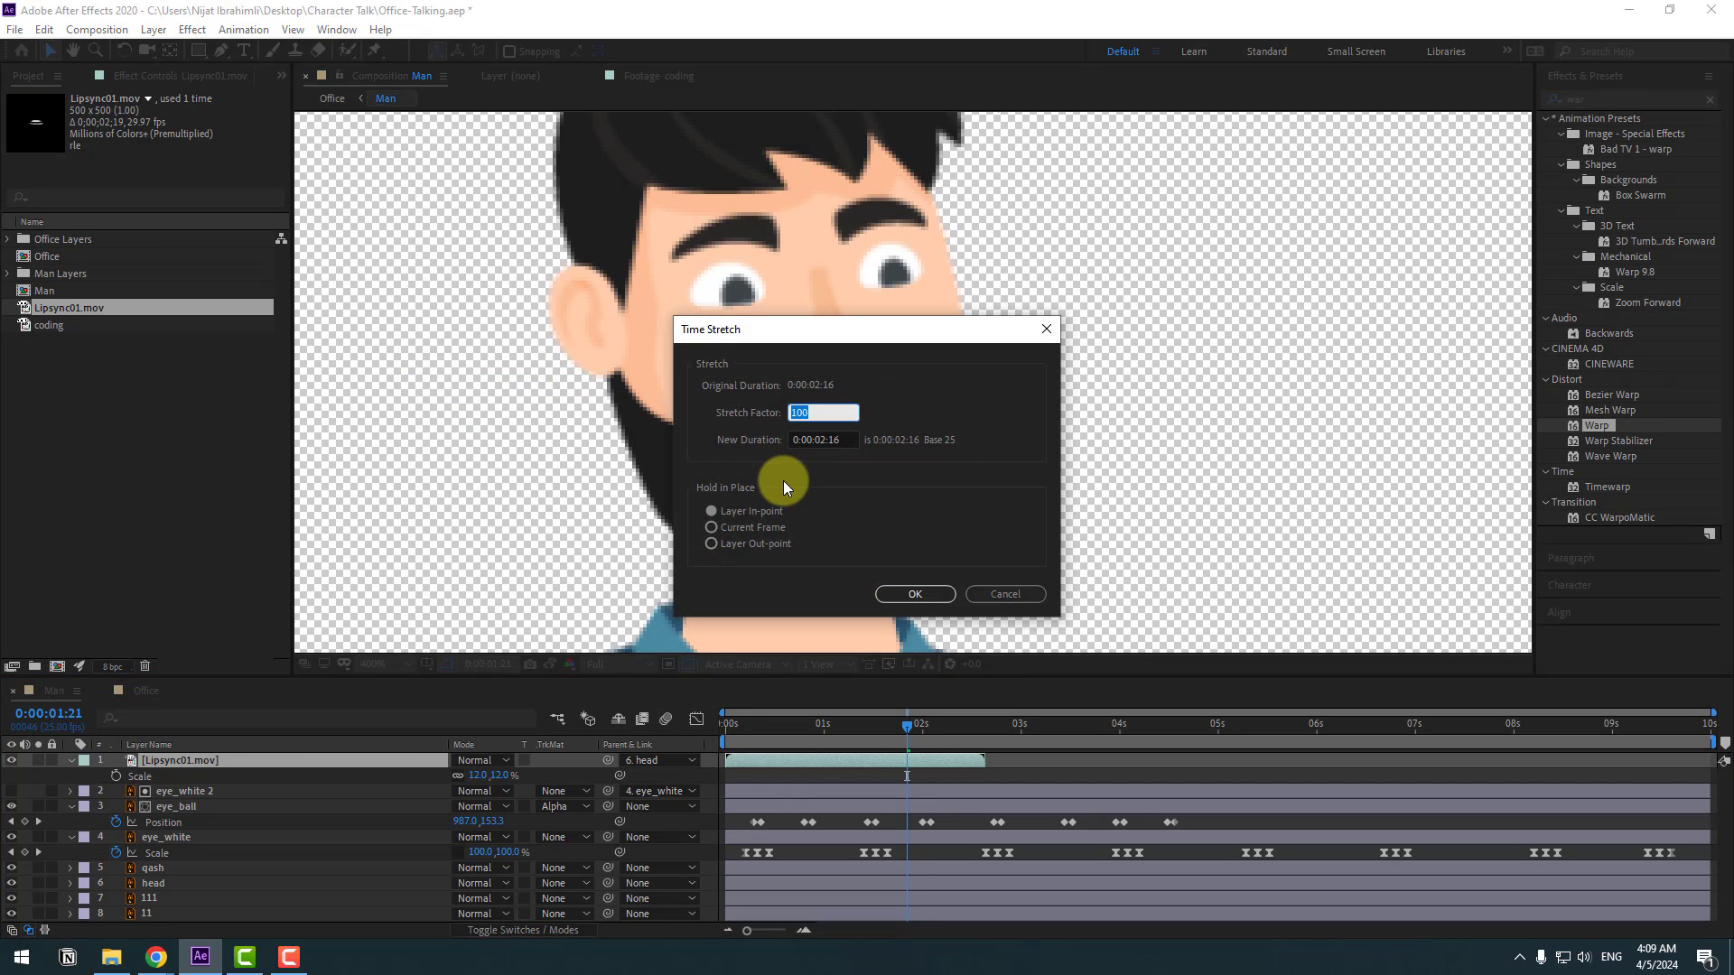
{"action": "type", "text": "150"}
{"action": "left_click", "coordinate": [934, 598]}
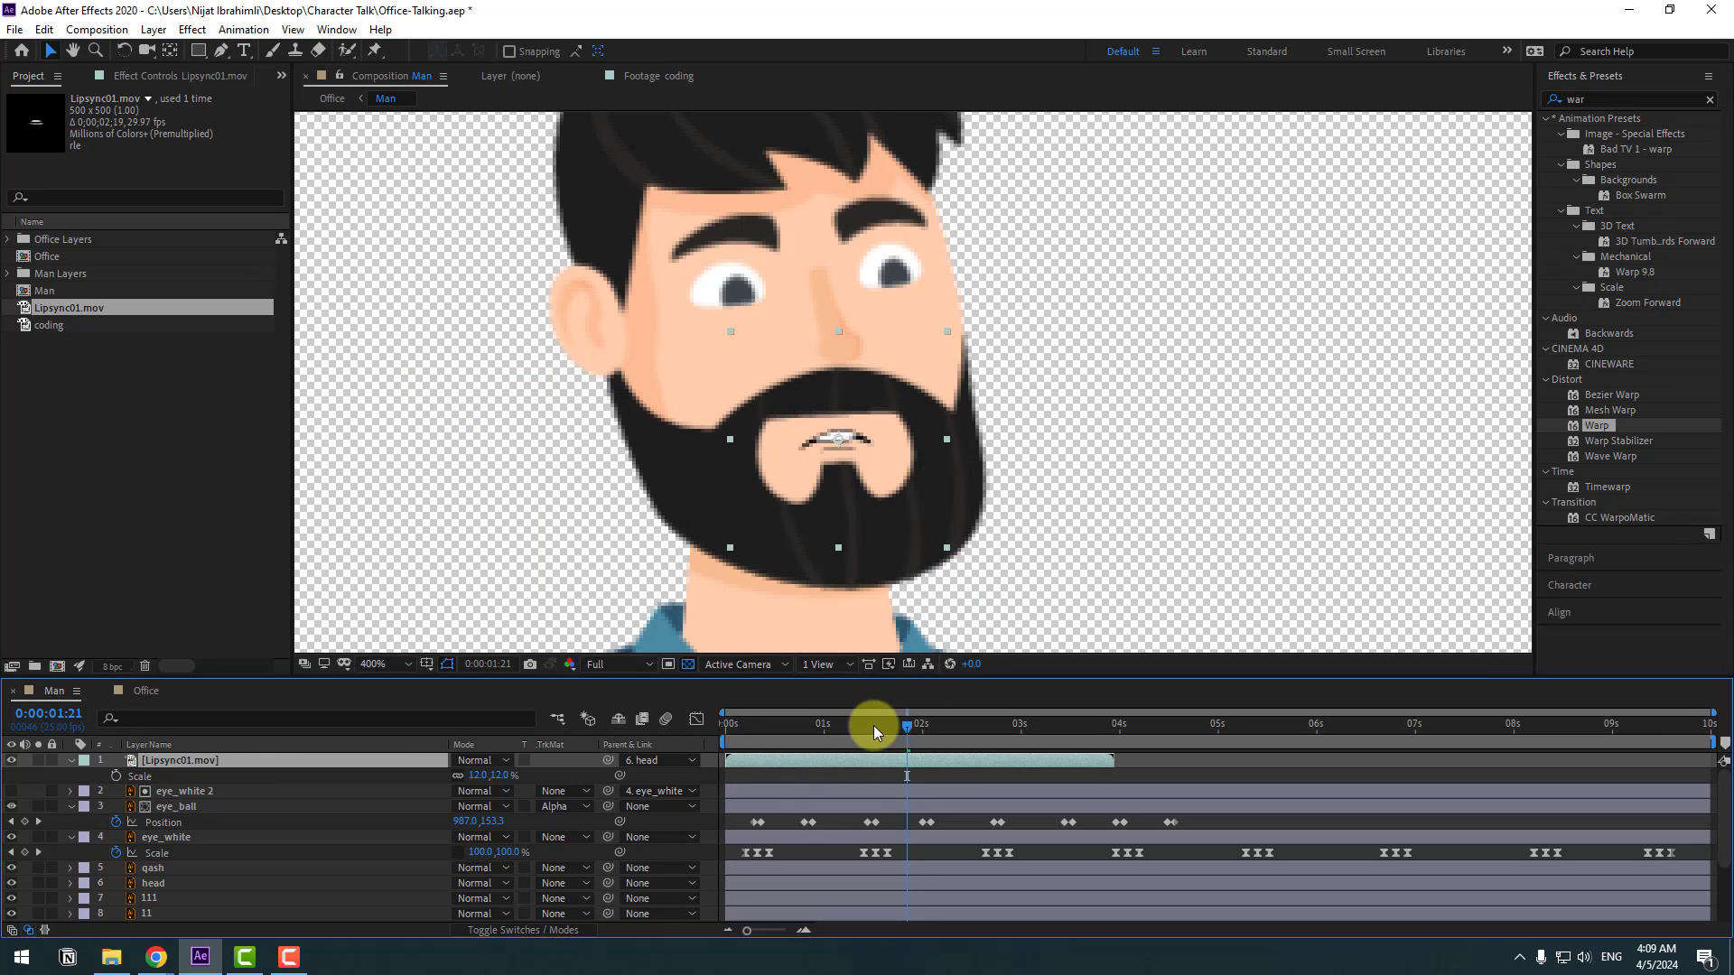
Duplicate the mouth clip, start the copy at about 4 seconds, and preview the lip-sync.
{"action": "key", "text": "ctrl+d"}
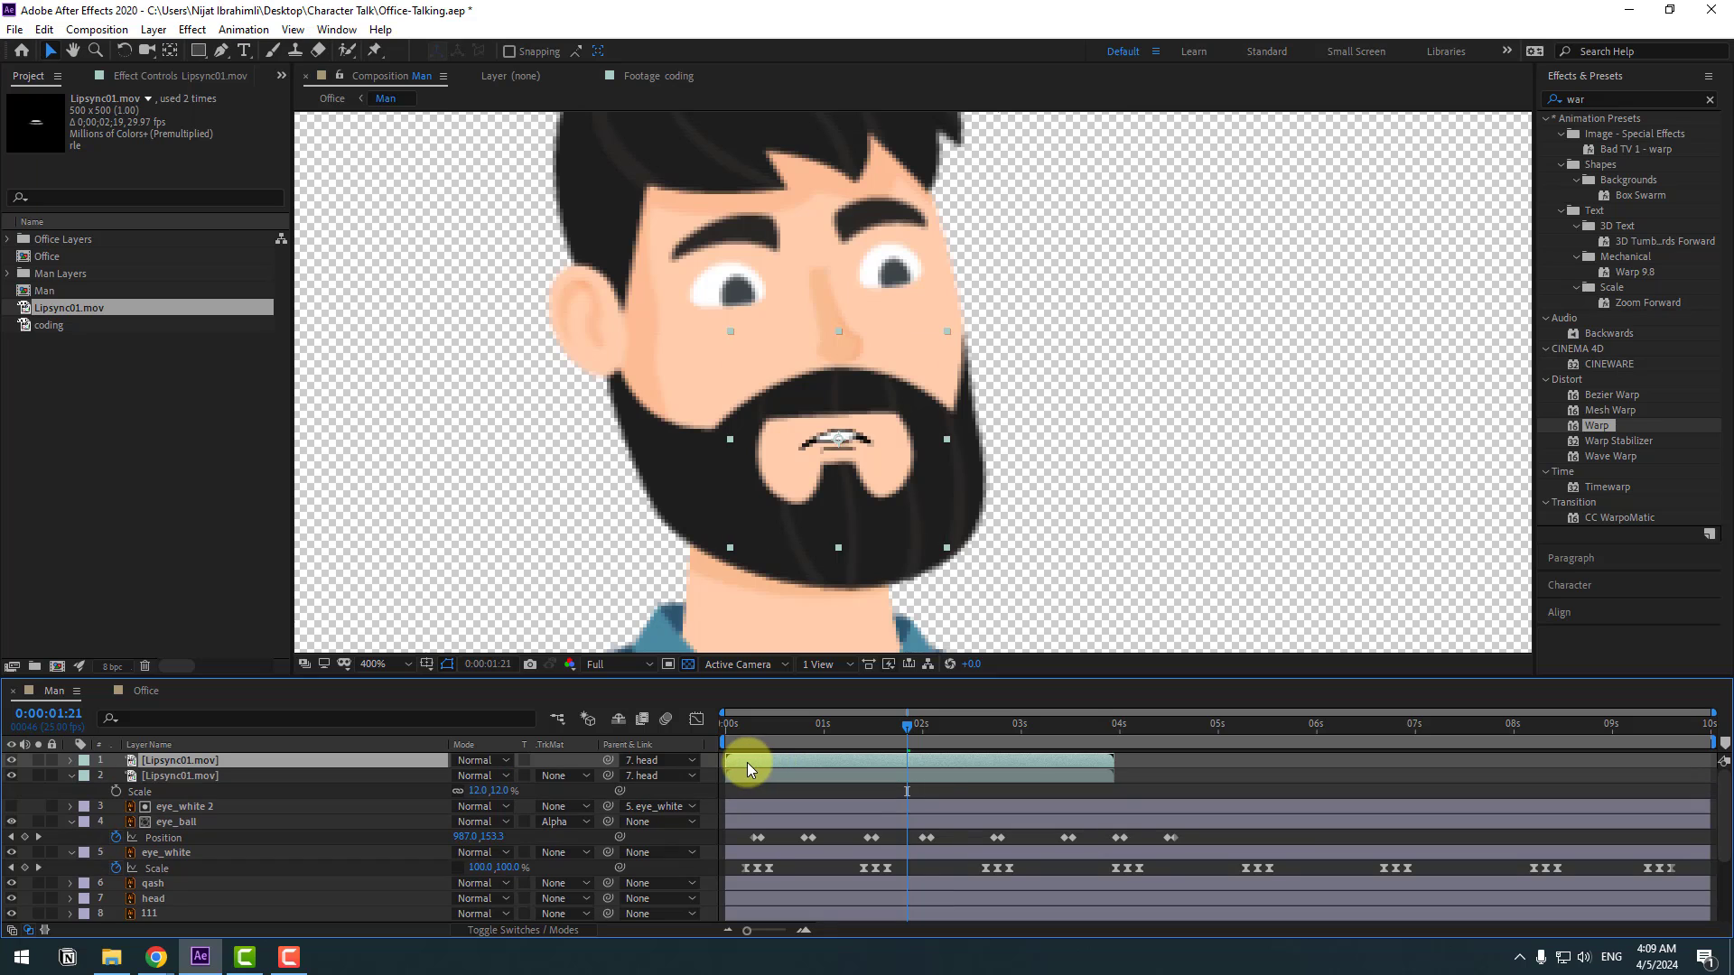
{"action": "left_click_drag", "start_coordinate": [746, 763], "coordinate": [1136, 764]}
{"action": "key", "text": "space"}
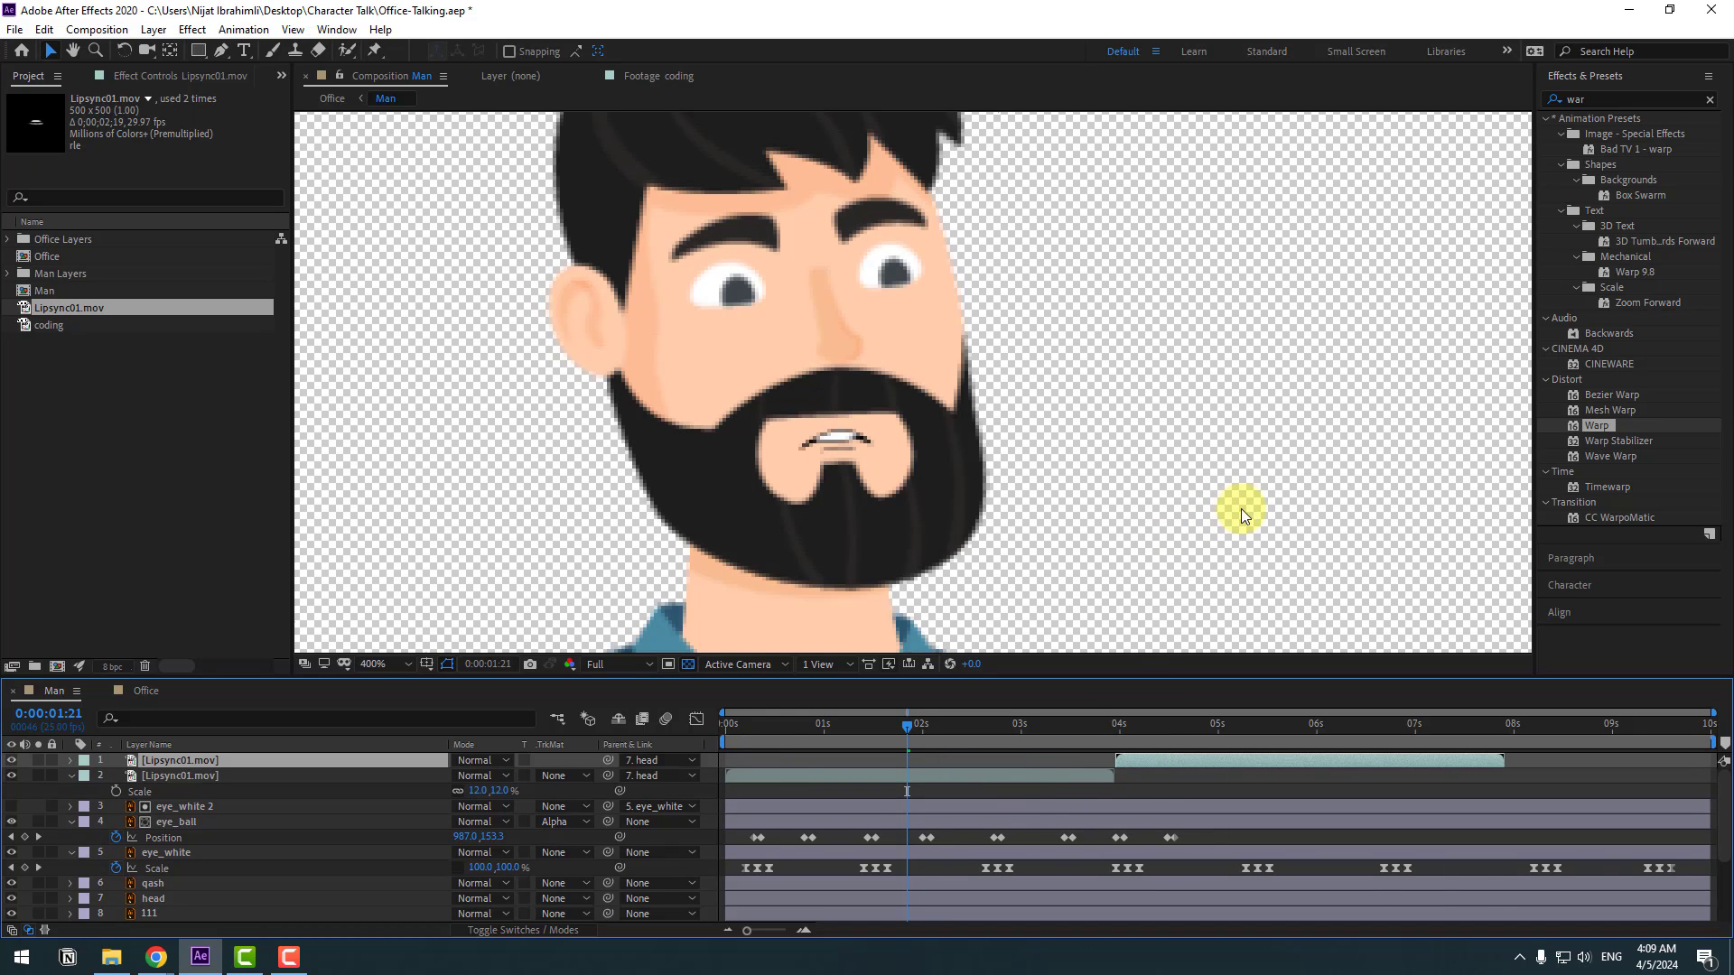
{"action": "key", "text": "comma"}
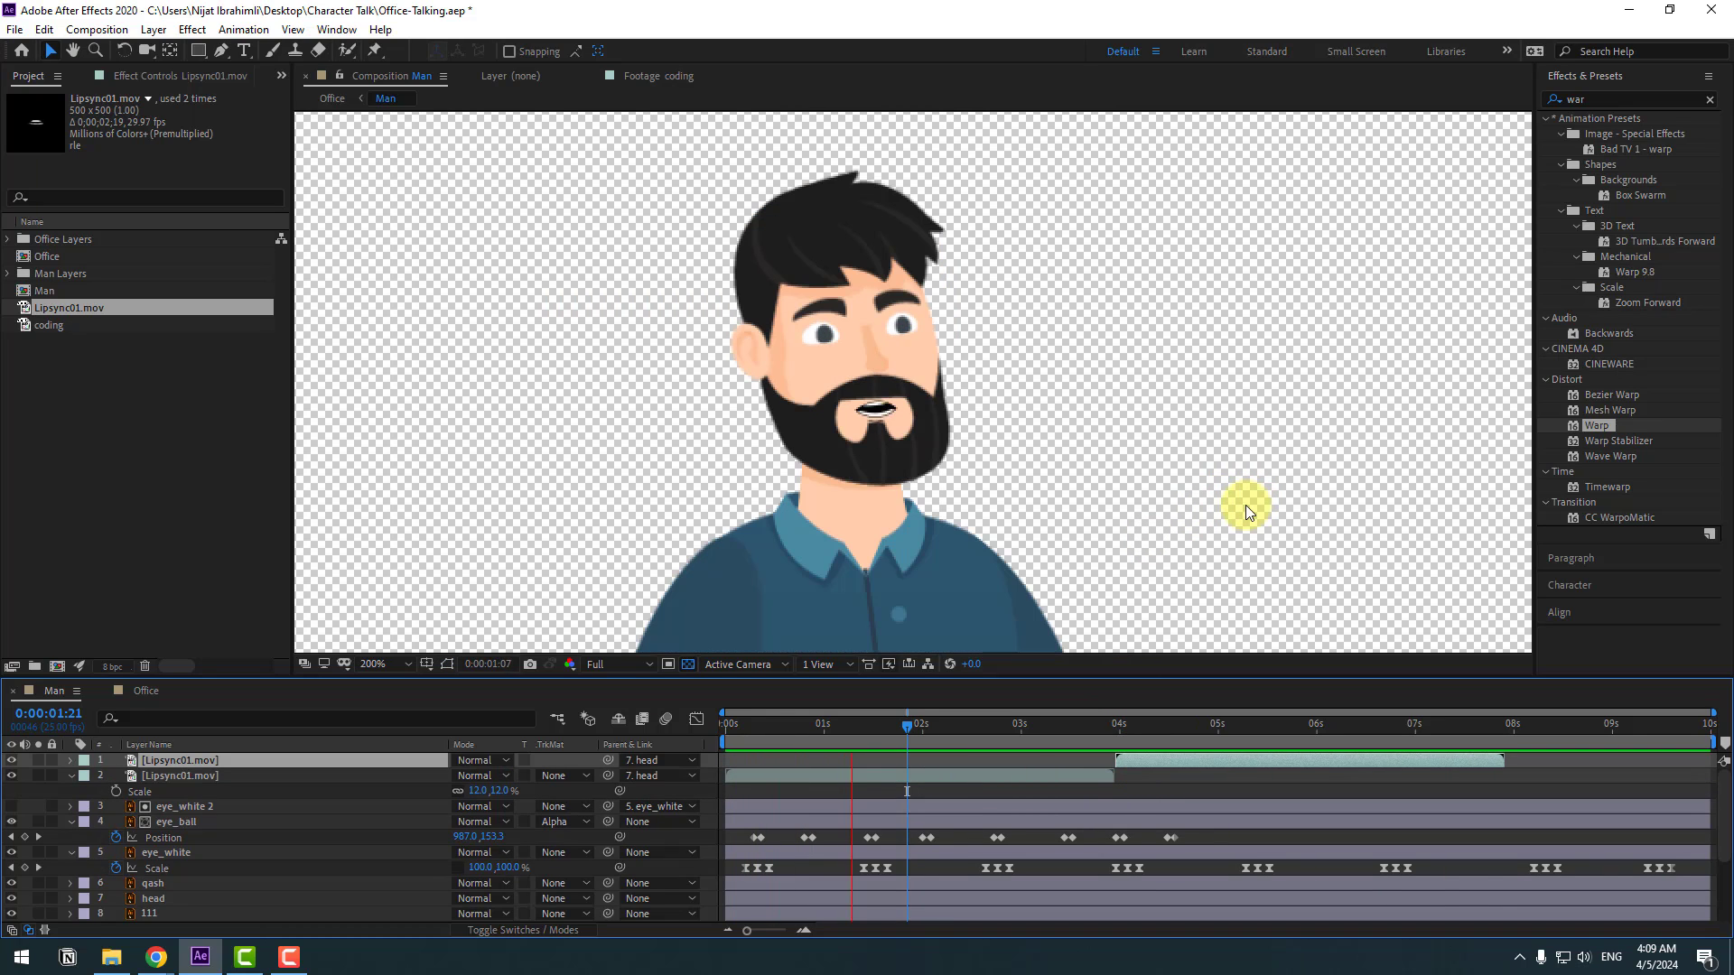
Stop the preview and parent the qash eyebrow layer to head.
{"action": "left_click", "coordinate": [849, 727]}
{"action": "scroll", "coordinate": [414, 795], "scroll_direction": "down", "scroll_amount": 1}
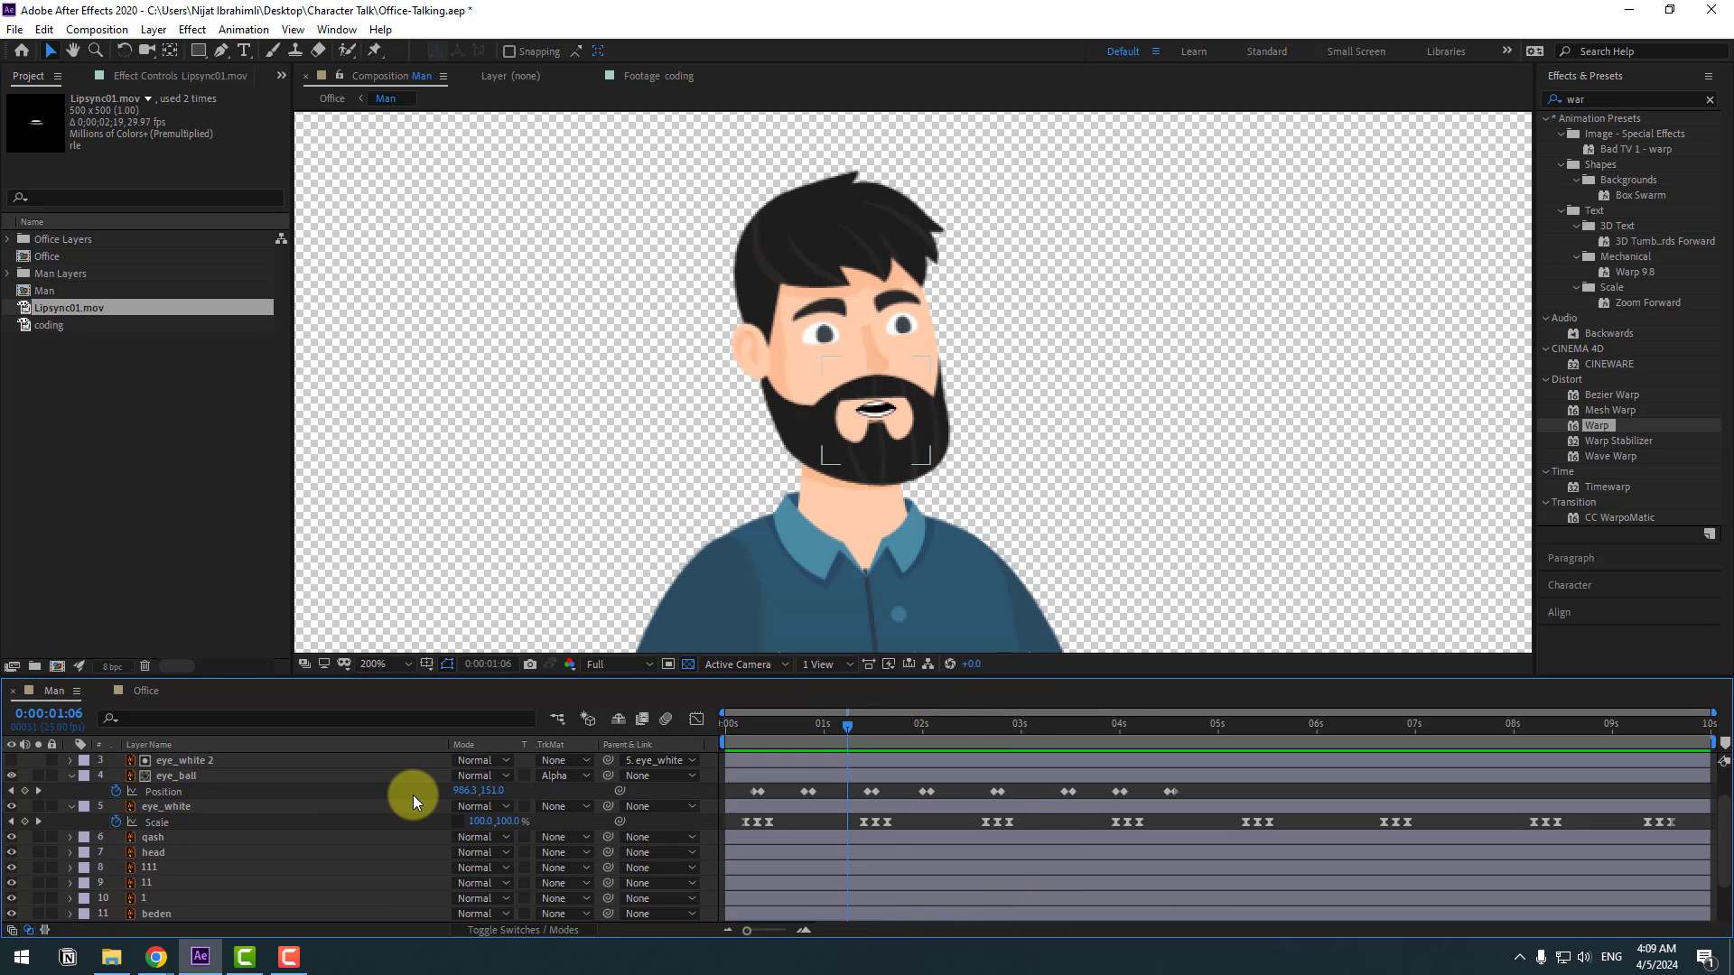
{"action": "left_click", "coordinate": [162, 853]}
{"action": "left_click", "coordinate": [150, 838]}
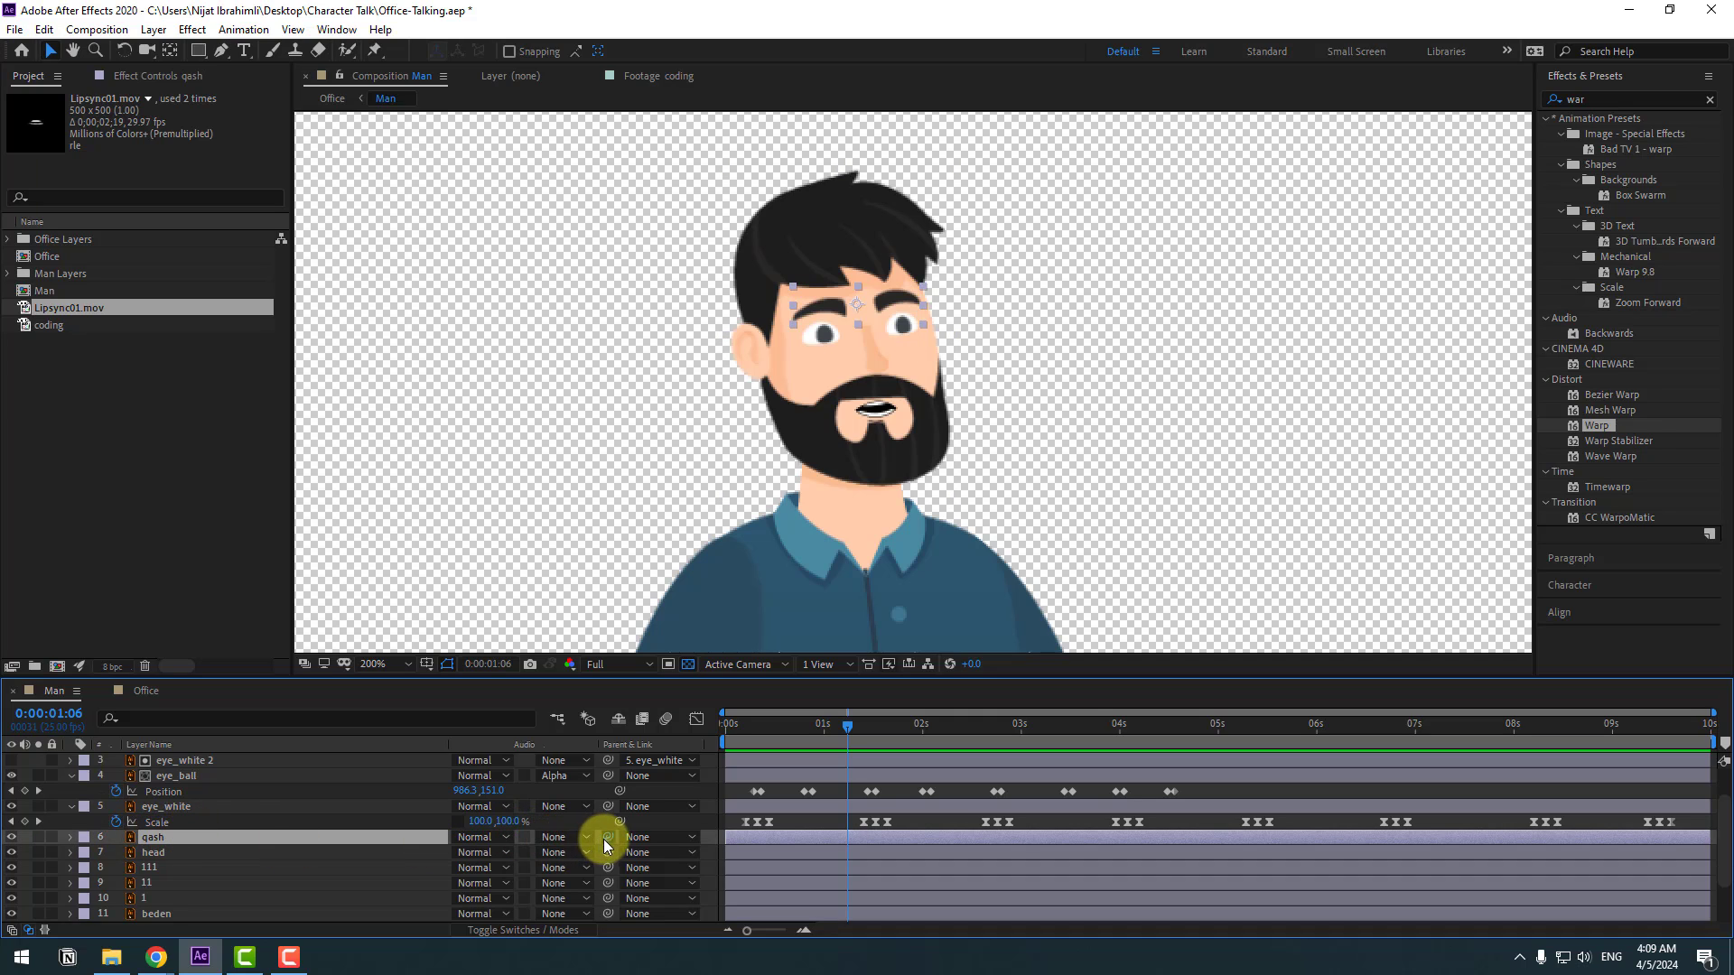
{"action": "left_click_drag", "start_coordinate": [608, 838], "coordinate": [211, 852]}
Move the head layer's anchor point down to the chin with the Pan Behind tool.
{"action": "left_click", "coordinate": [155, 852]}
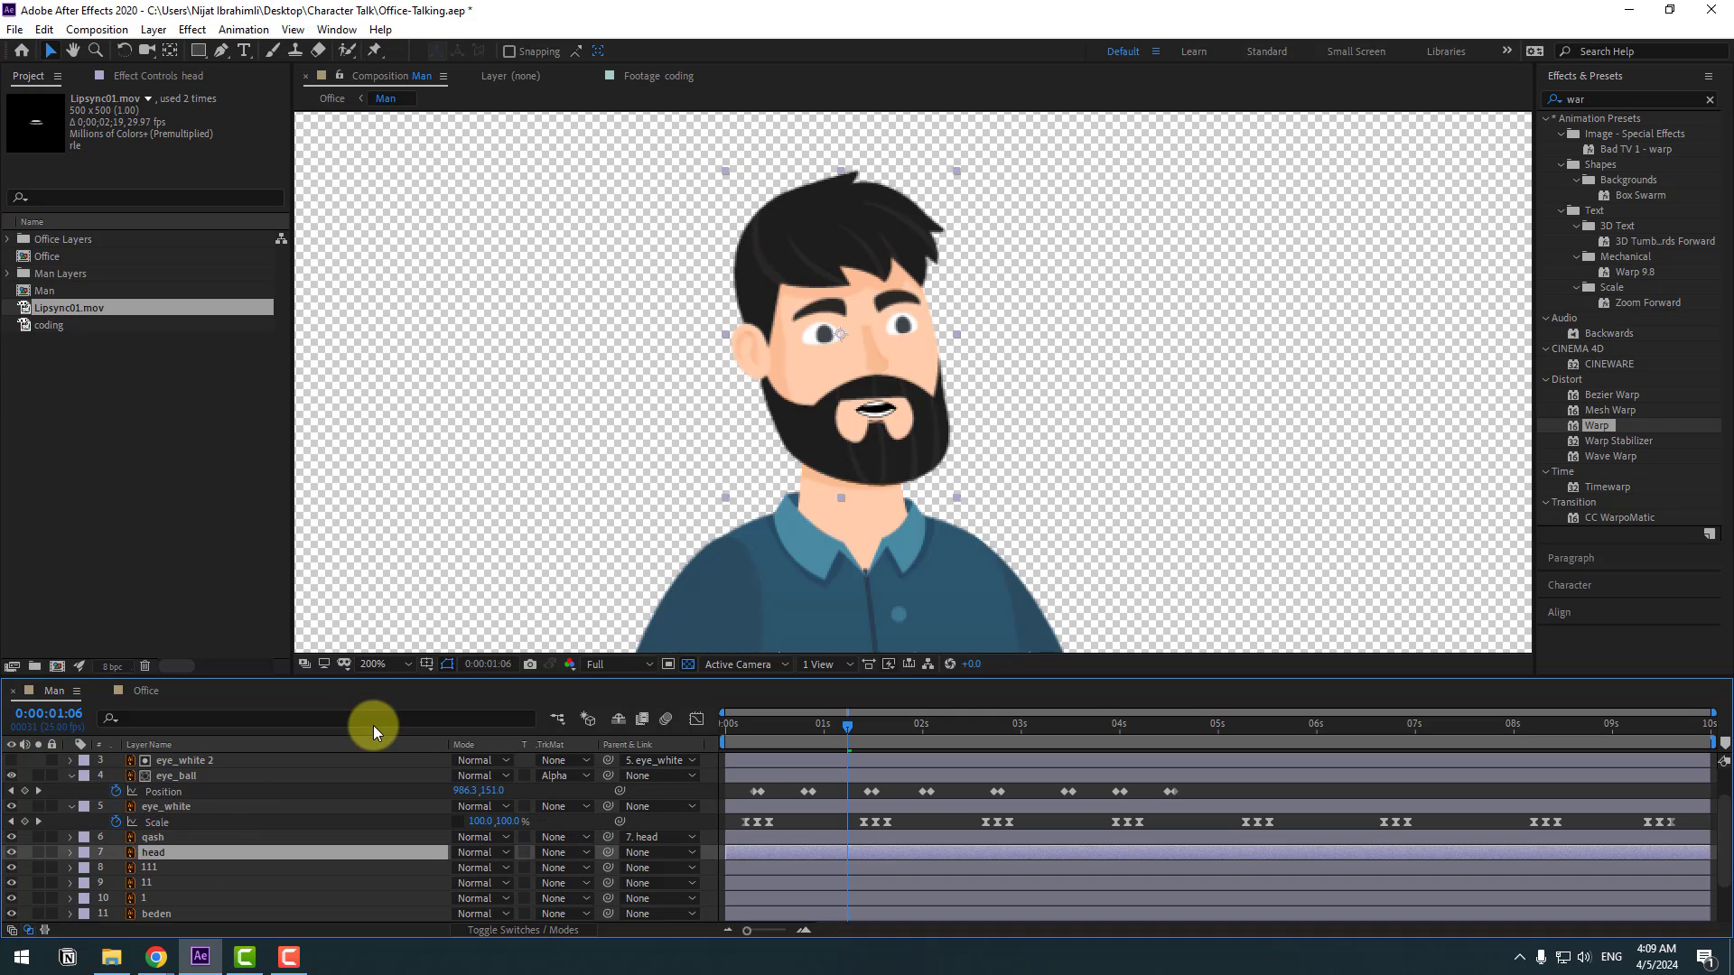
{"action": "left_click", "coordinate": [171, 51]}
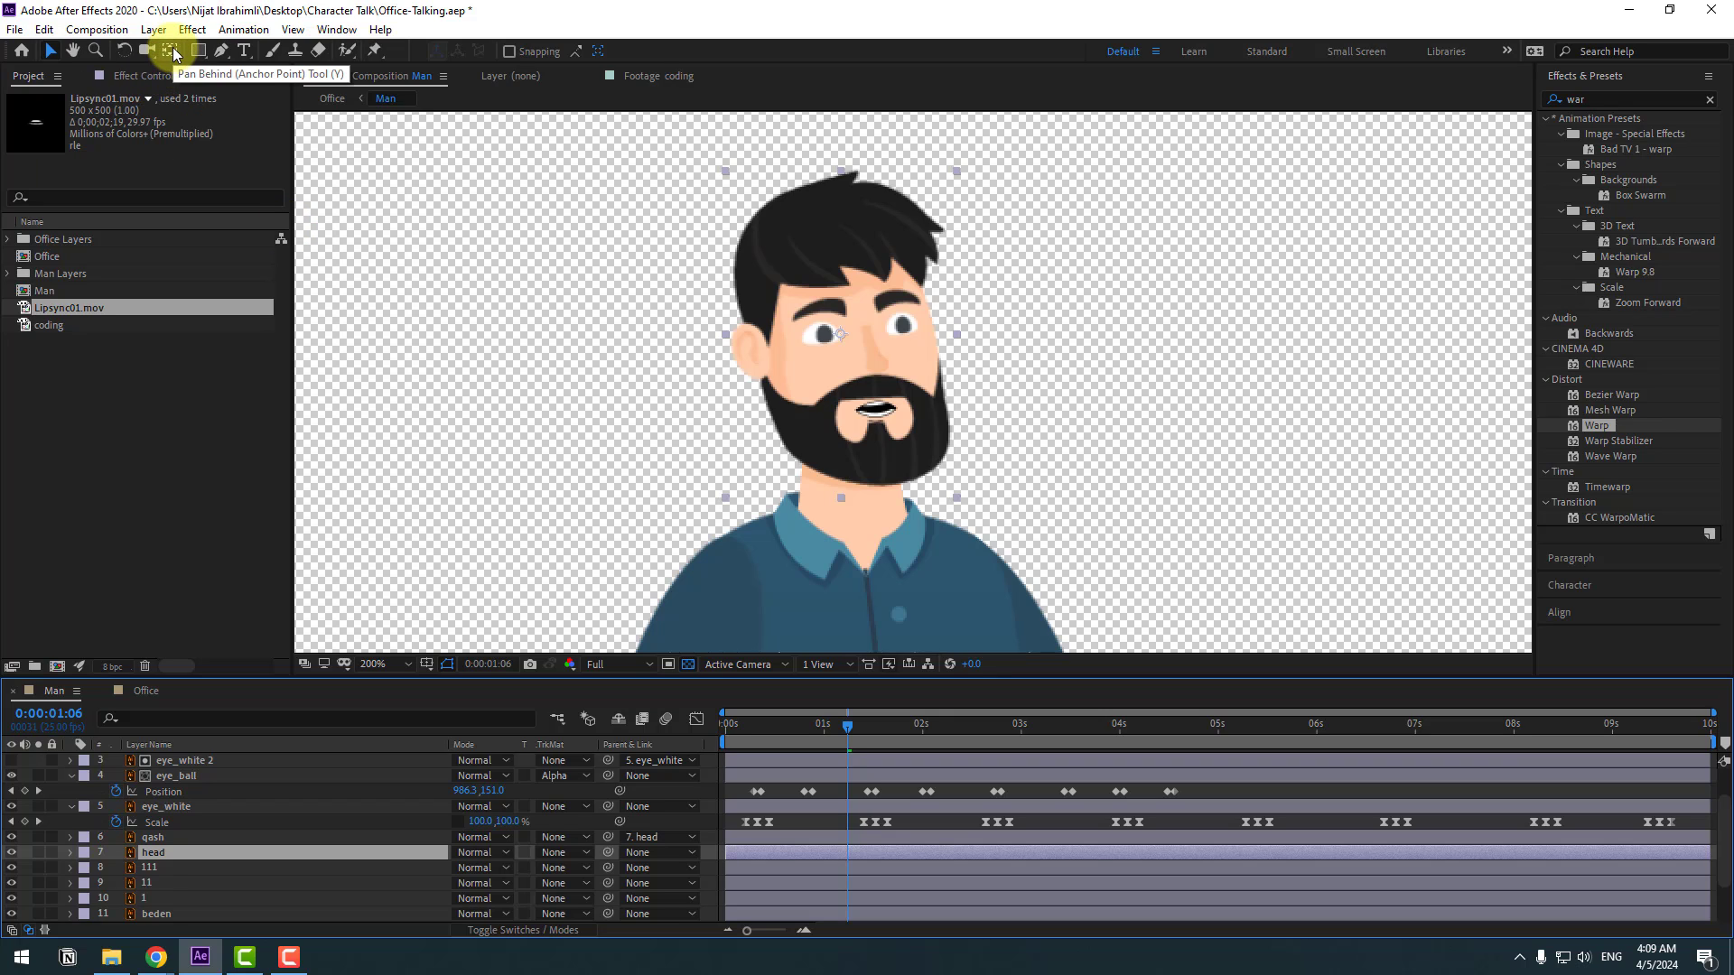
{"action": "left_click_drag", "start_coordinate": [826, 442], "coordinate": [843, 467]}
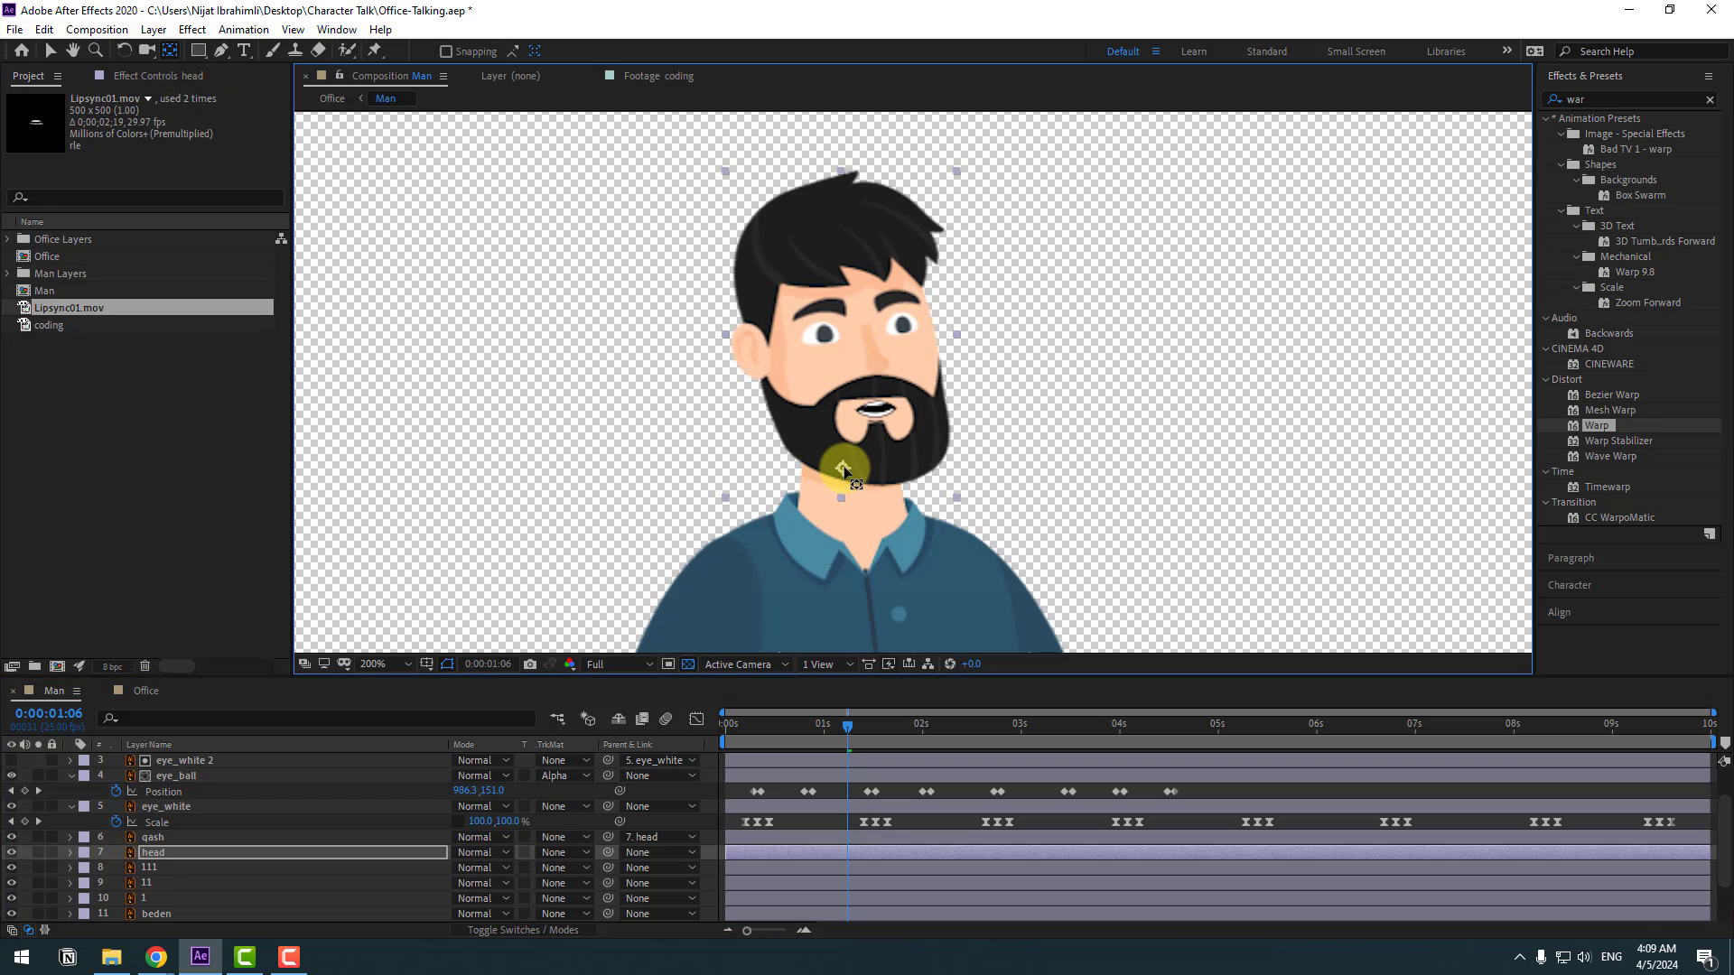
{"action": "left_click", "coordinate": [49, 52]}
{"action": "left_click_drag", "start_coordinate": [772, 728], "coordinate": [745, 733]}
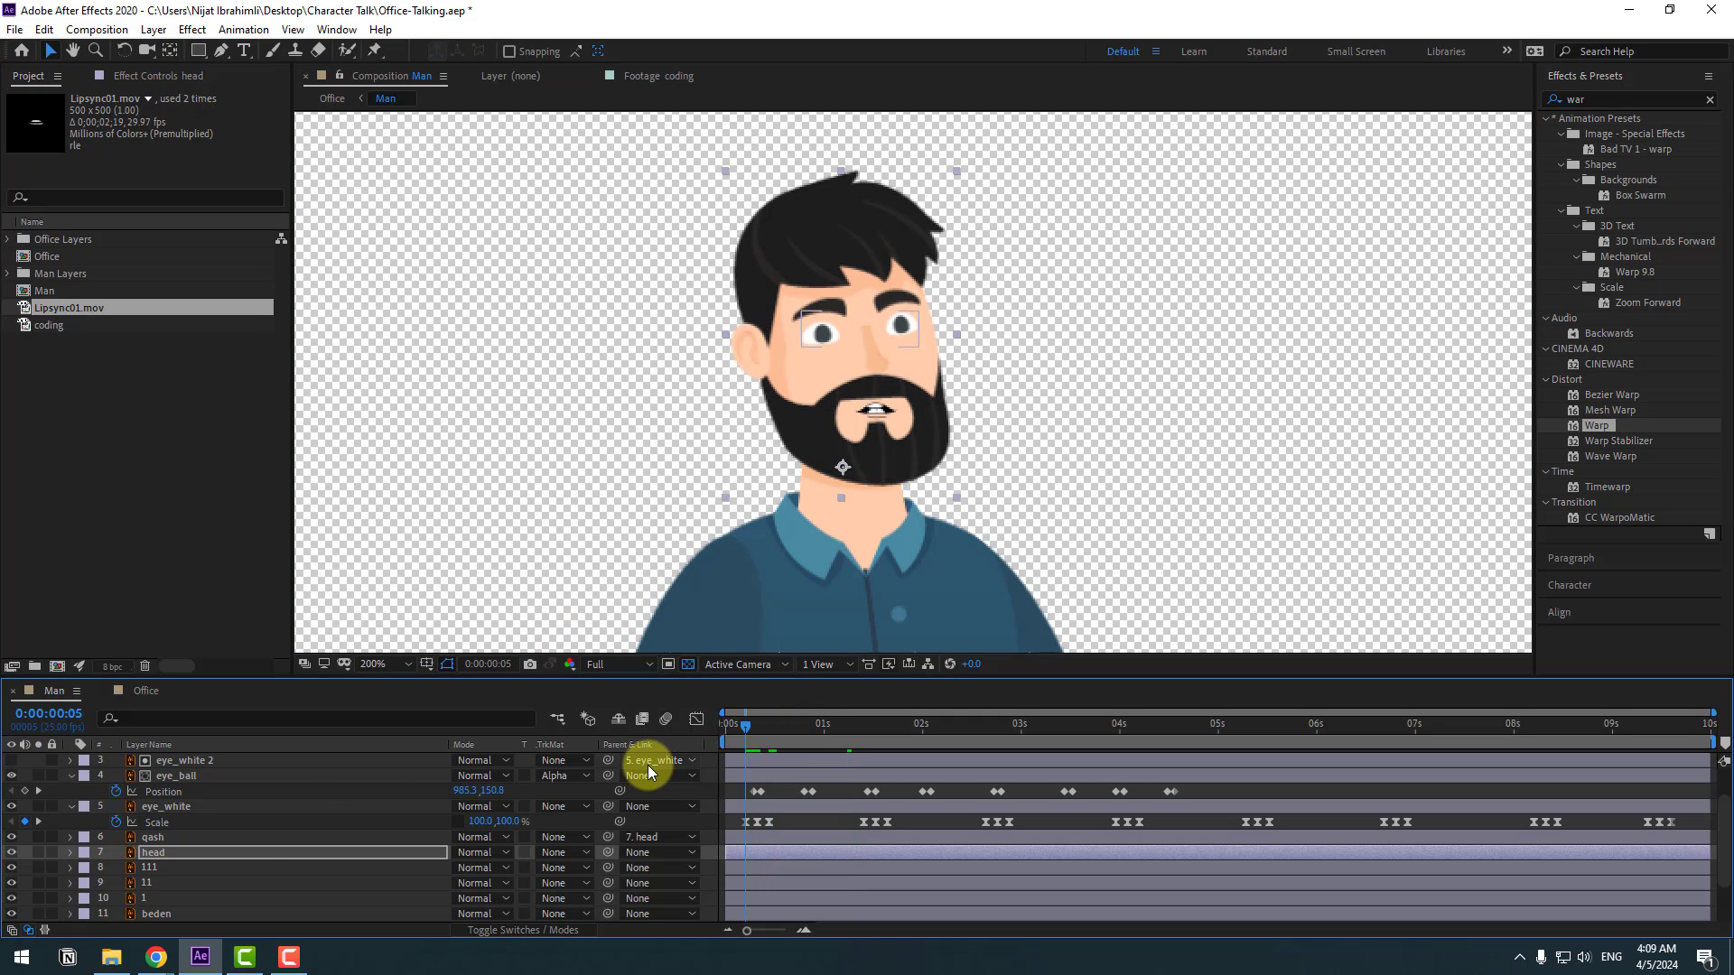
Start head Rotation keyframes and tilt the head to 6° at 0:00:00:15.
{"action": "key", "text": "r"}
{"action": "left_click", "coordinate": [116, 867]}
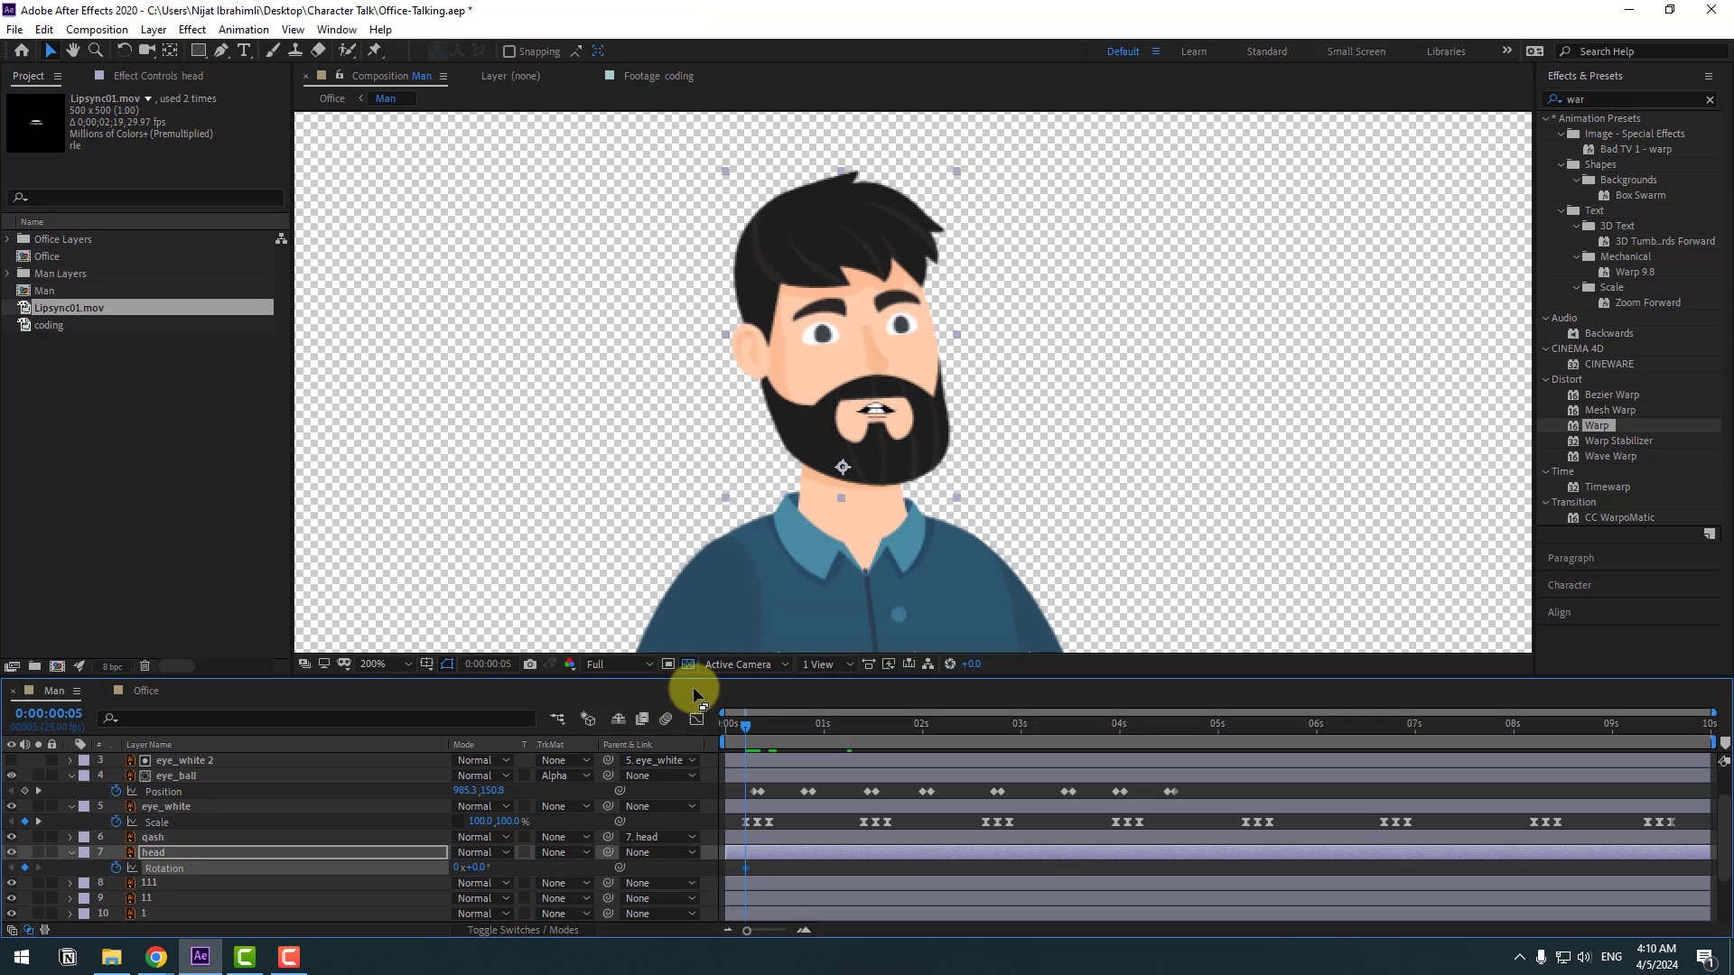
{"action": "key", "text": "shift+Page_Down"}
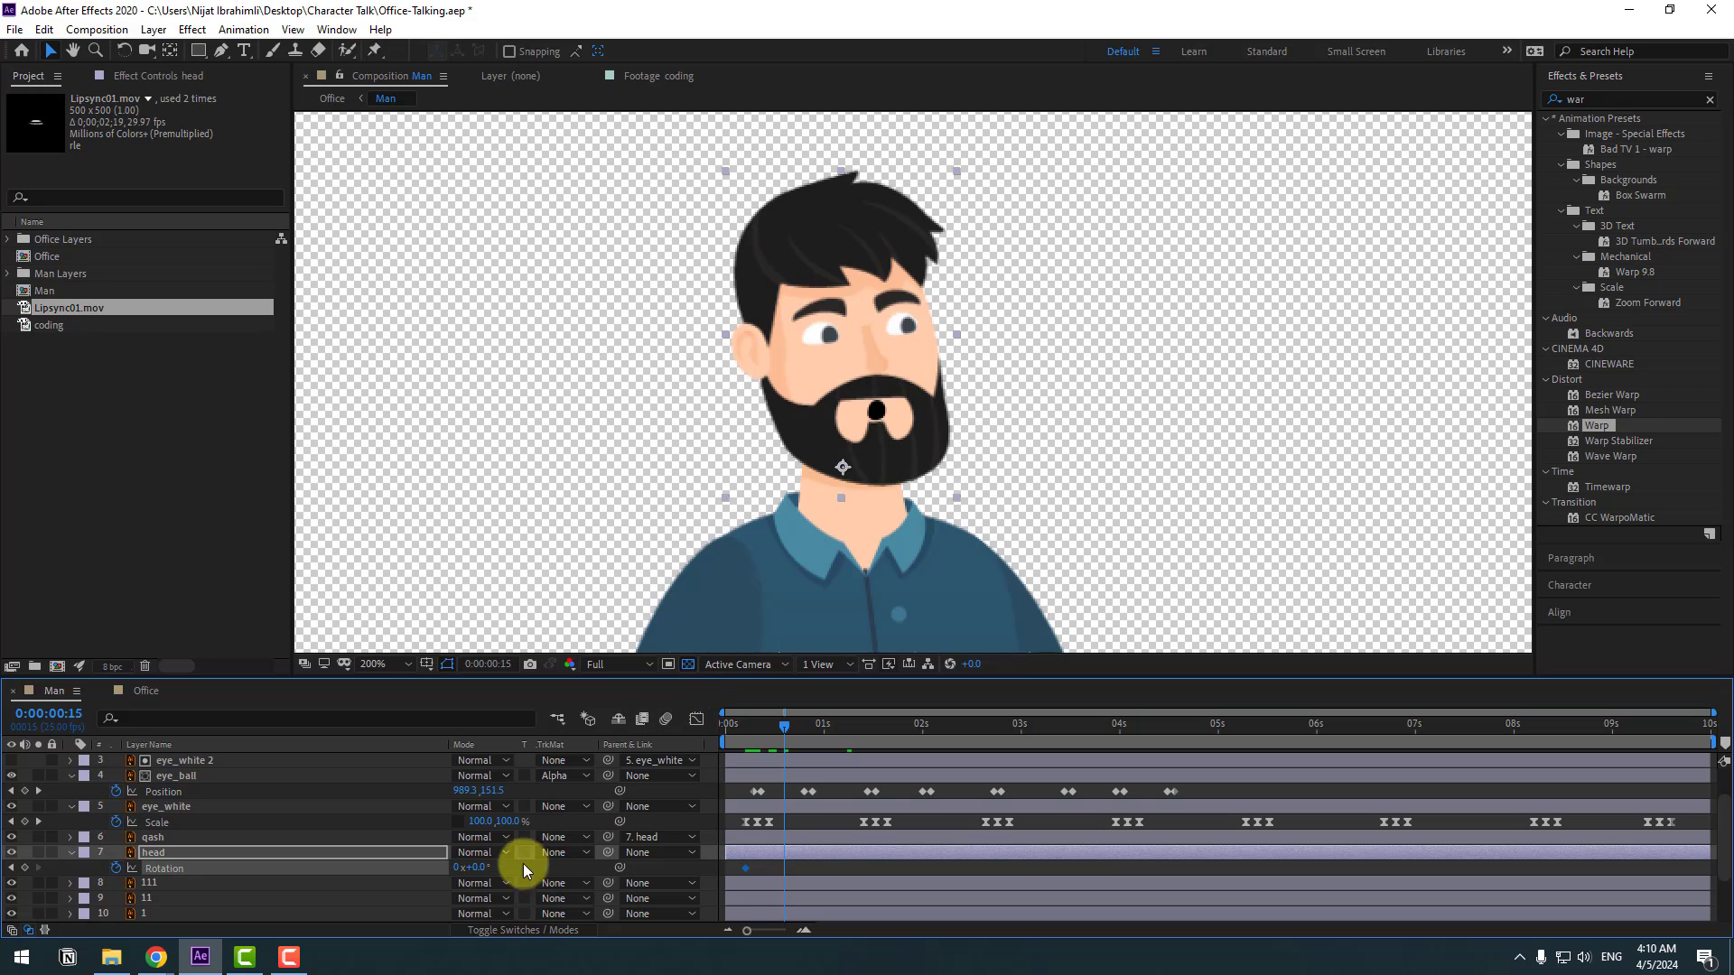
{"action": "left_click", "coordinate": [472, 868]}
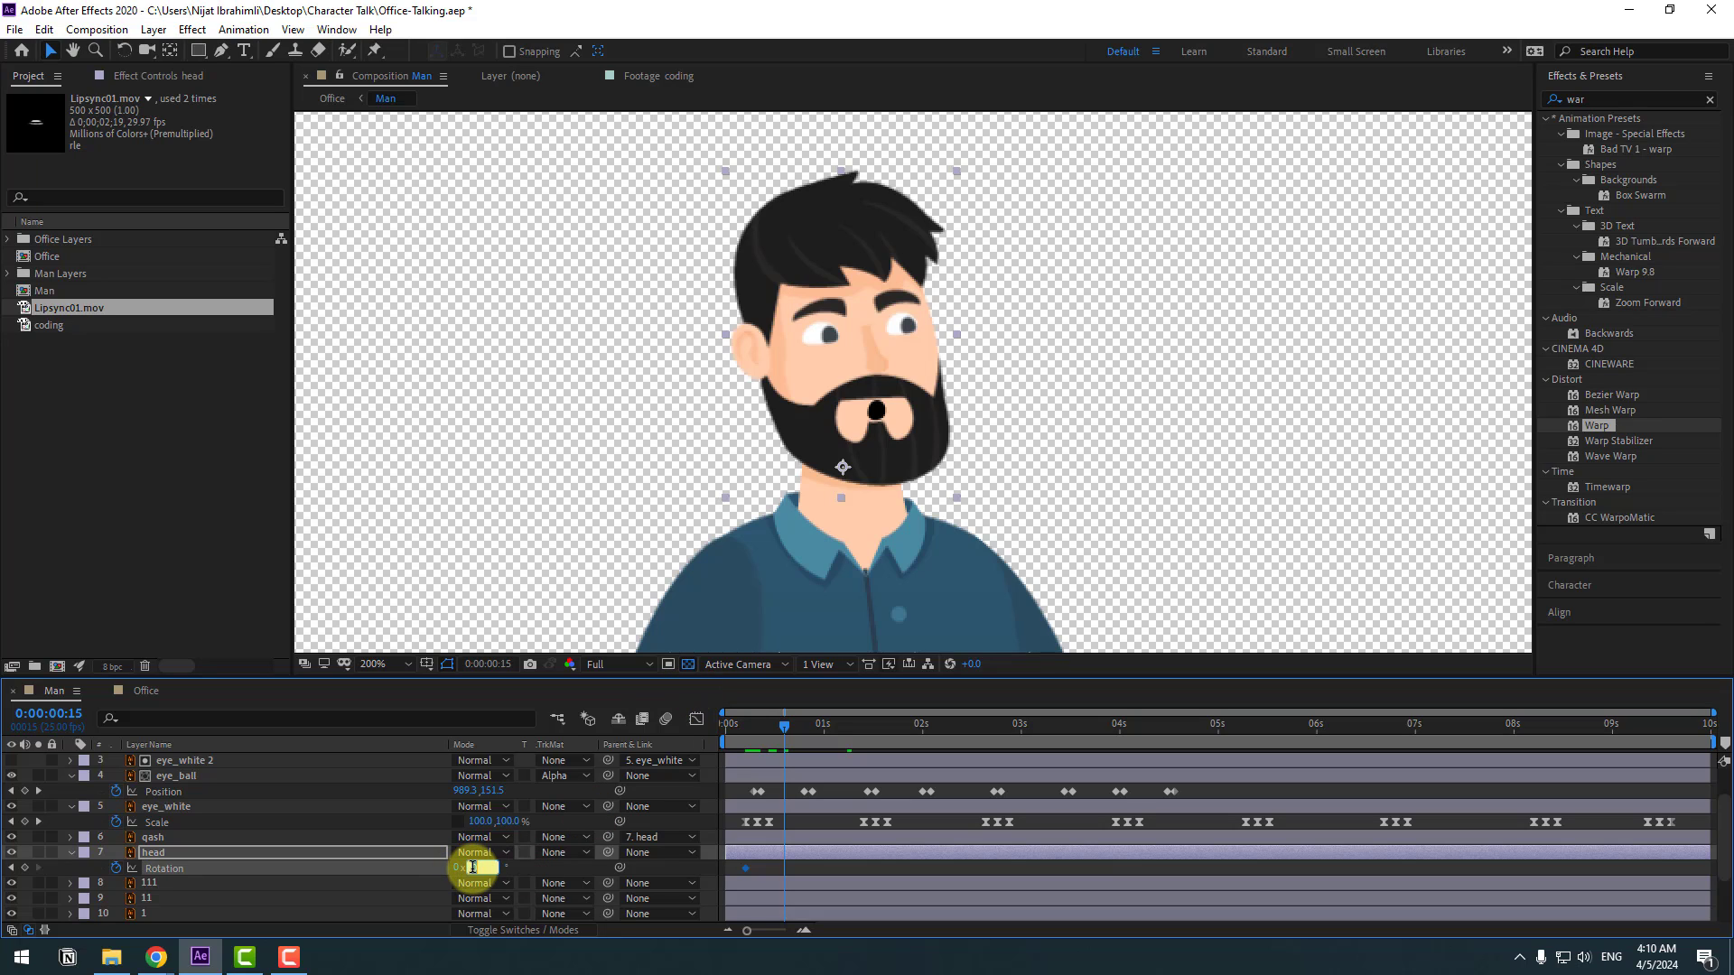
{"action": "type", "text": "4"}
{"action": "key", "text": "Return"}
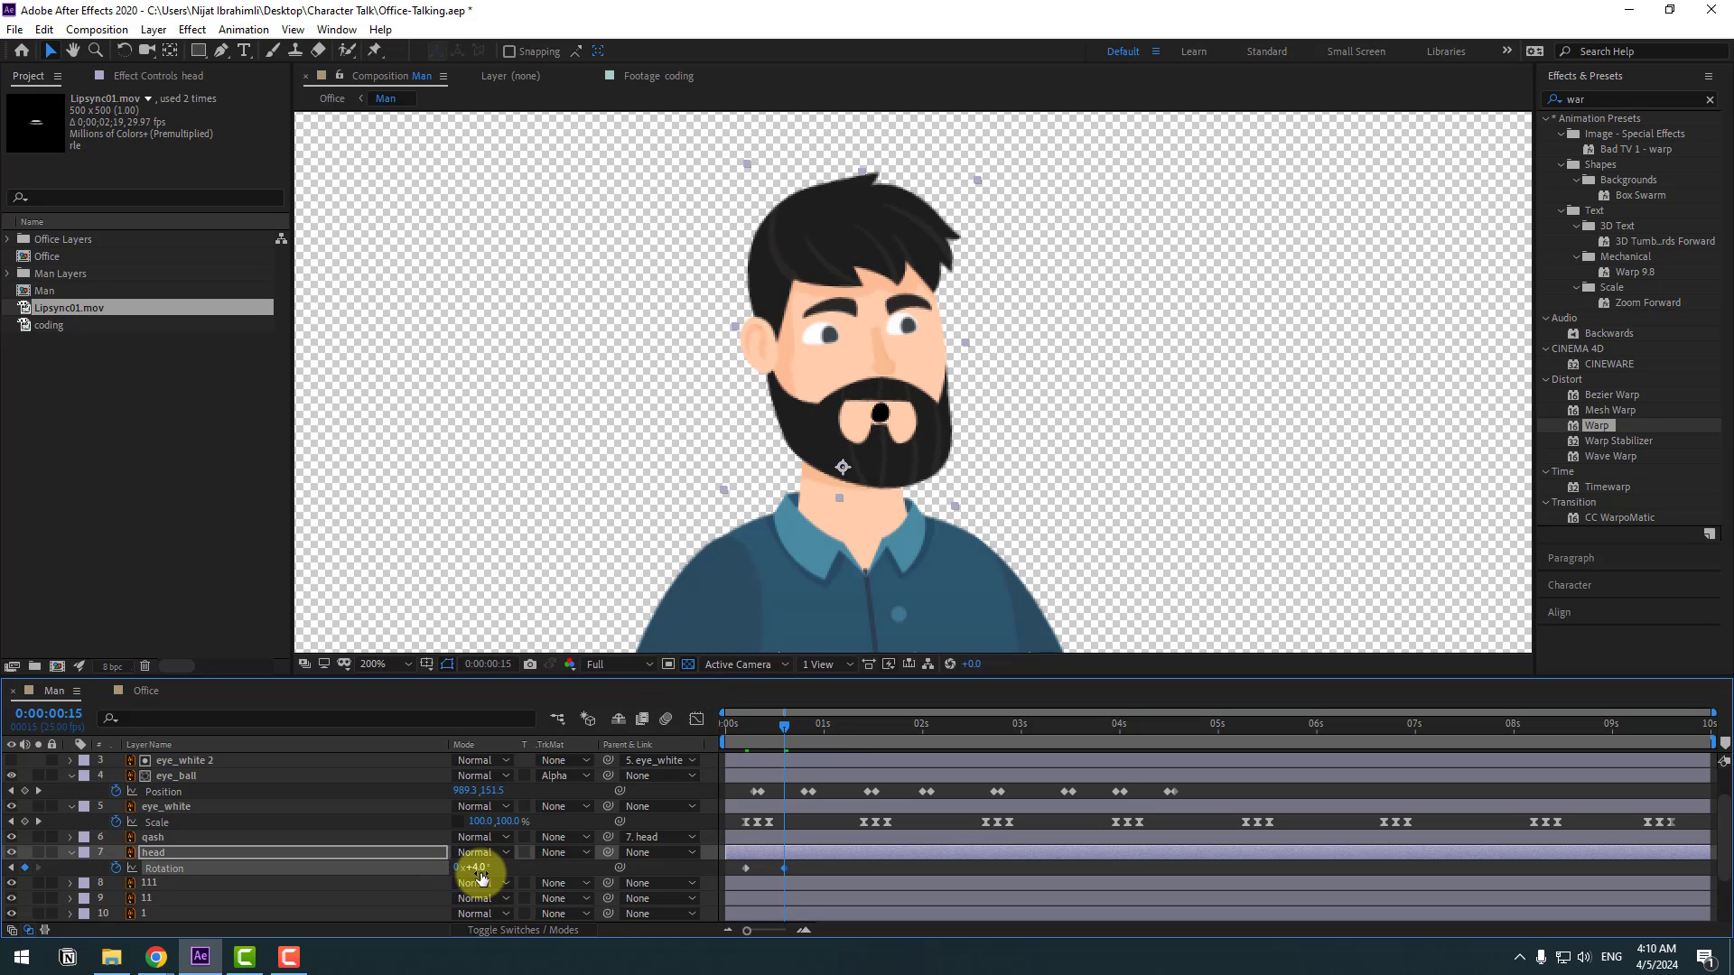
{"action": "left_click", "coordinate": [476, 867]}
{"action": "type", "text": "6"}
{"action": "key", "text": "Return"}
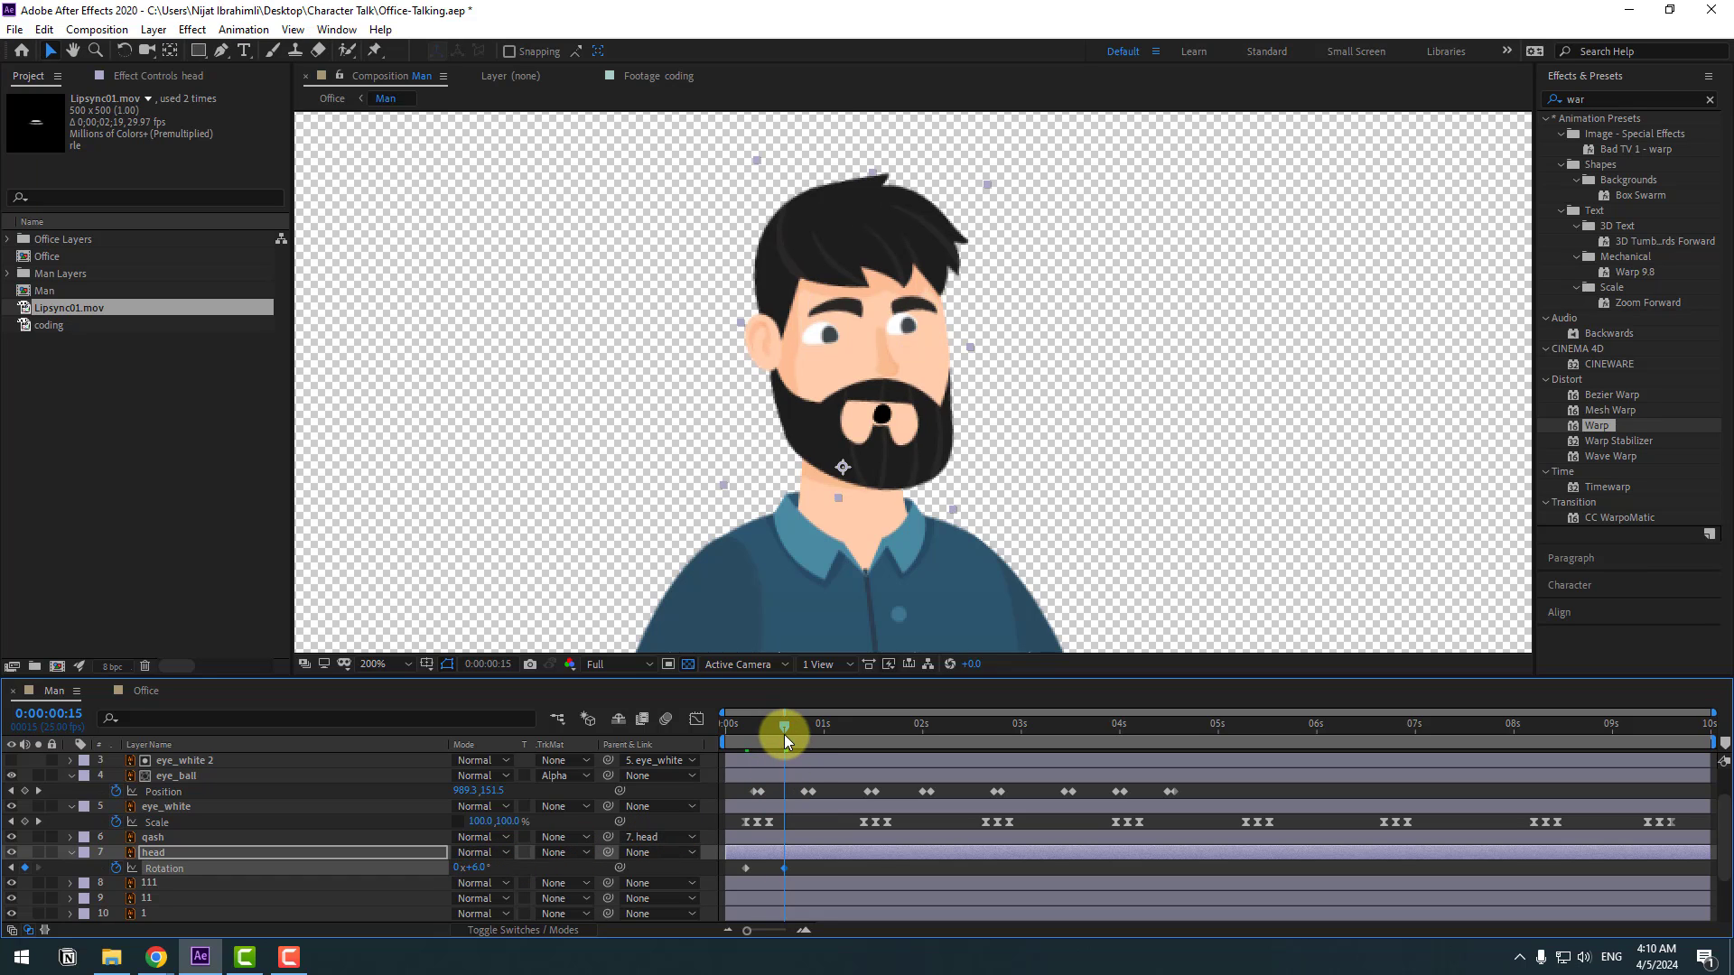
Parent the eye_ball and eye_white layers to head.
{"action": "left_click_drag", "start_coordinate": [784, 729], "coordinate": [746, 728]}
{"action": "scroll", "coordinate": [231, 829], "scroll_direction": "up", "scroll_amount": 2}
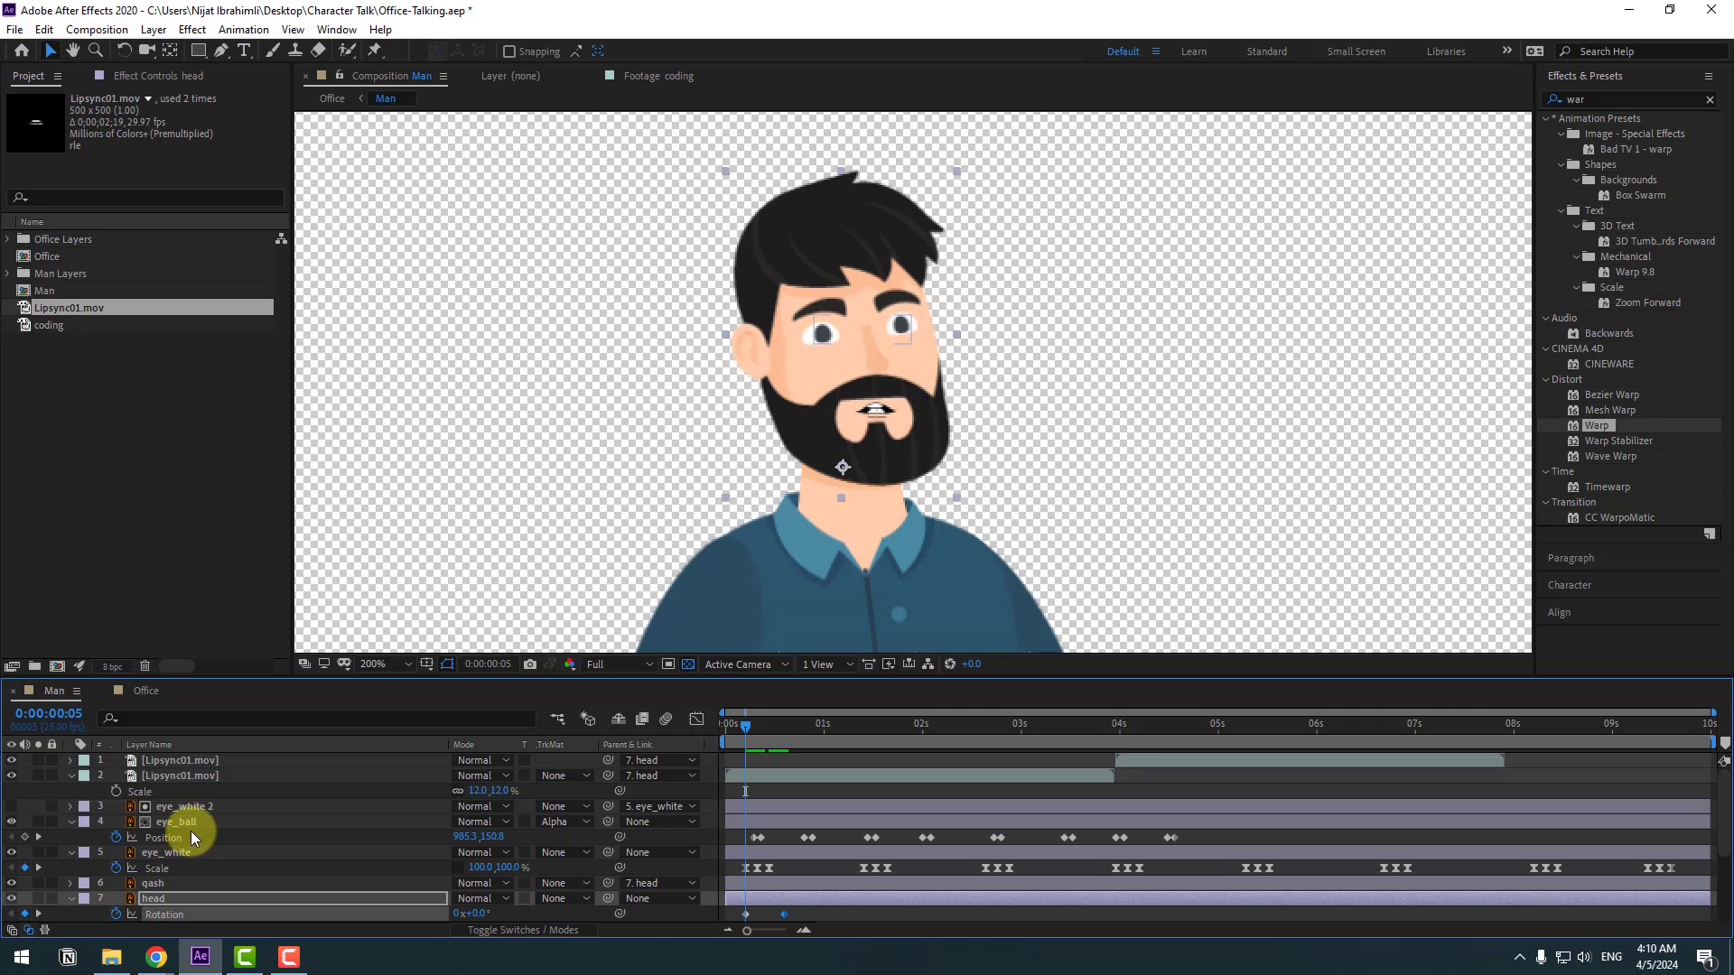
{"action": "left_click", "coordinate": [192, 822]}
{"action": "left_click", "coordinate": [179, 854], "text": "ctrl"}
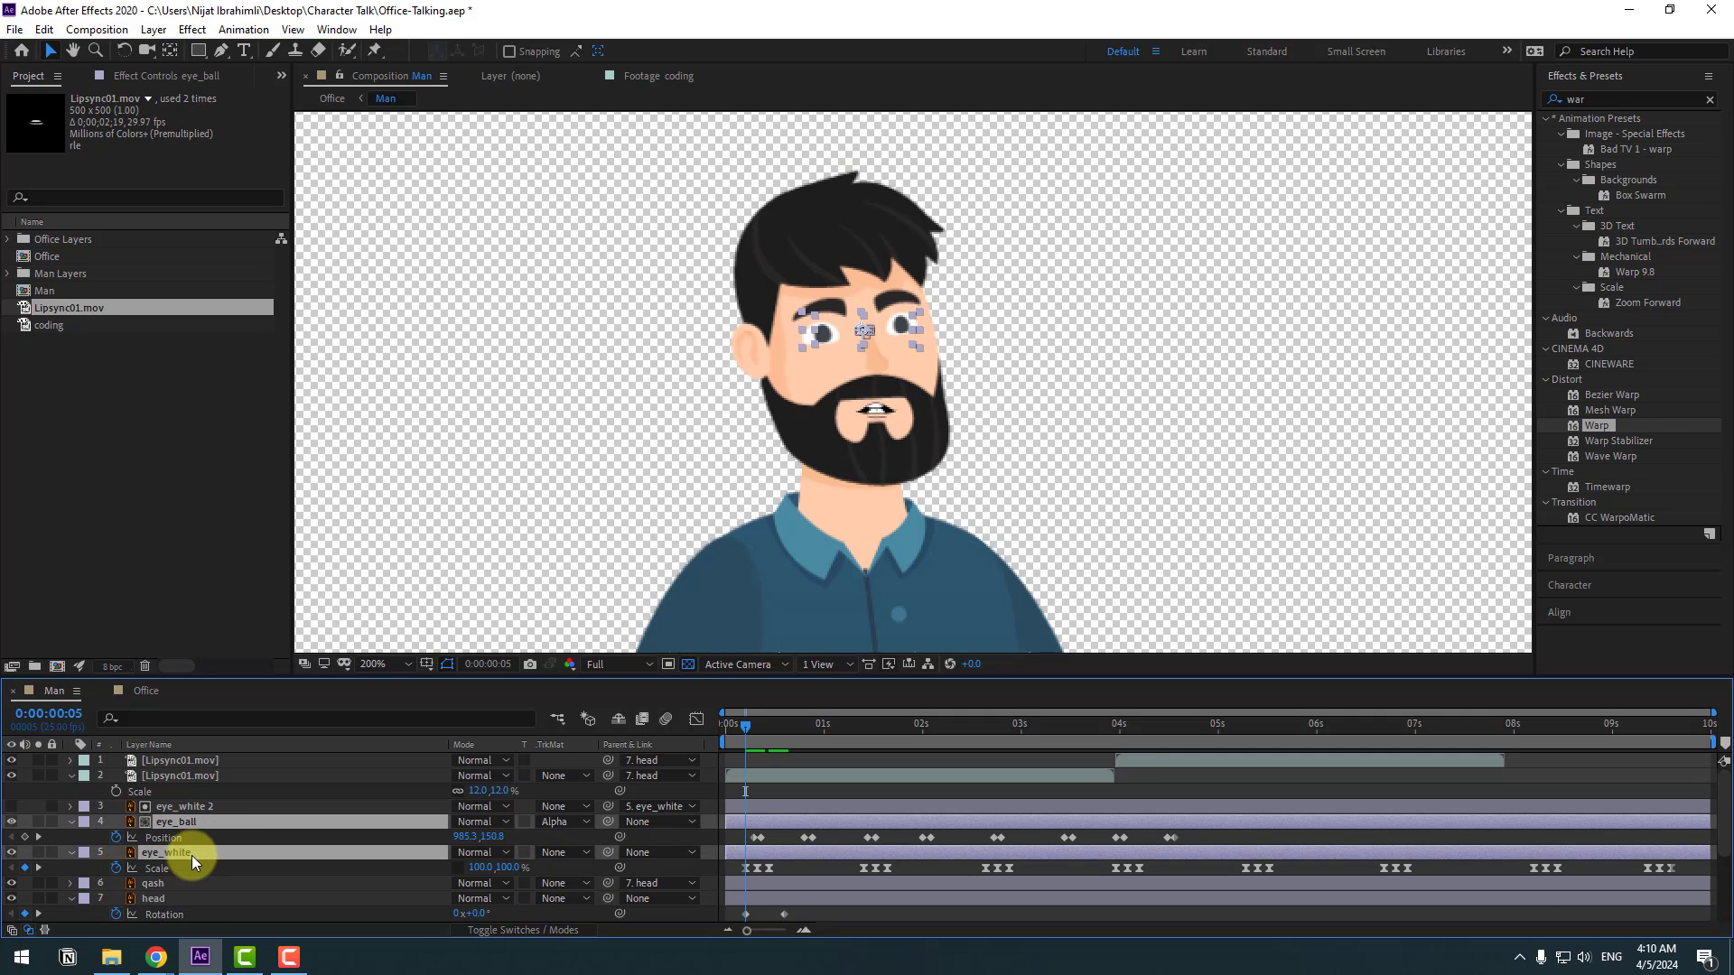
{"action": "scroll", "coordinate": [614, 813], "scroll_direction": "down", "scroll_amount": 2}
{"action": "left_click_drag", "start_coordinate": [609, 779], "coordinate": [249, 853]}
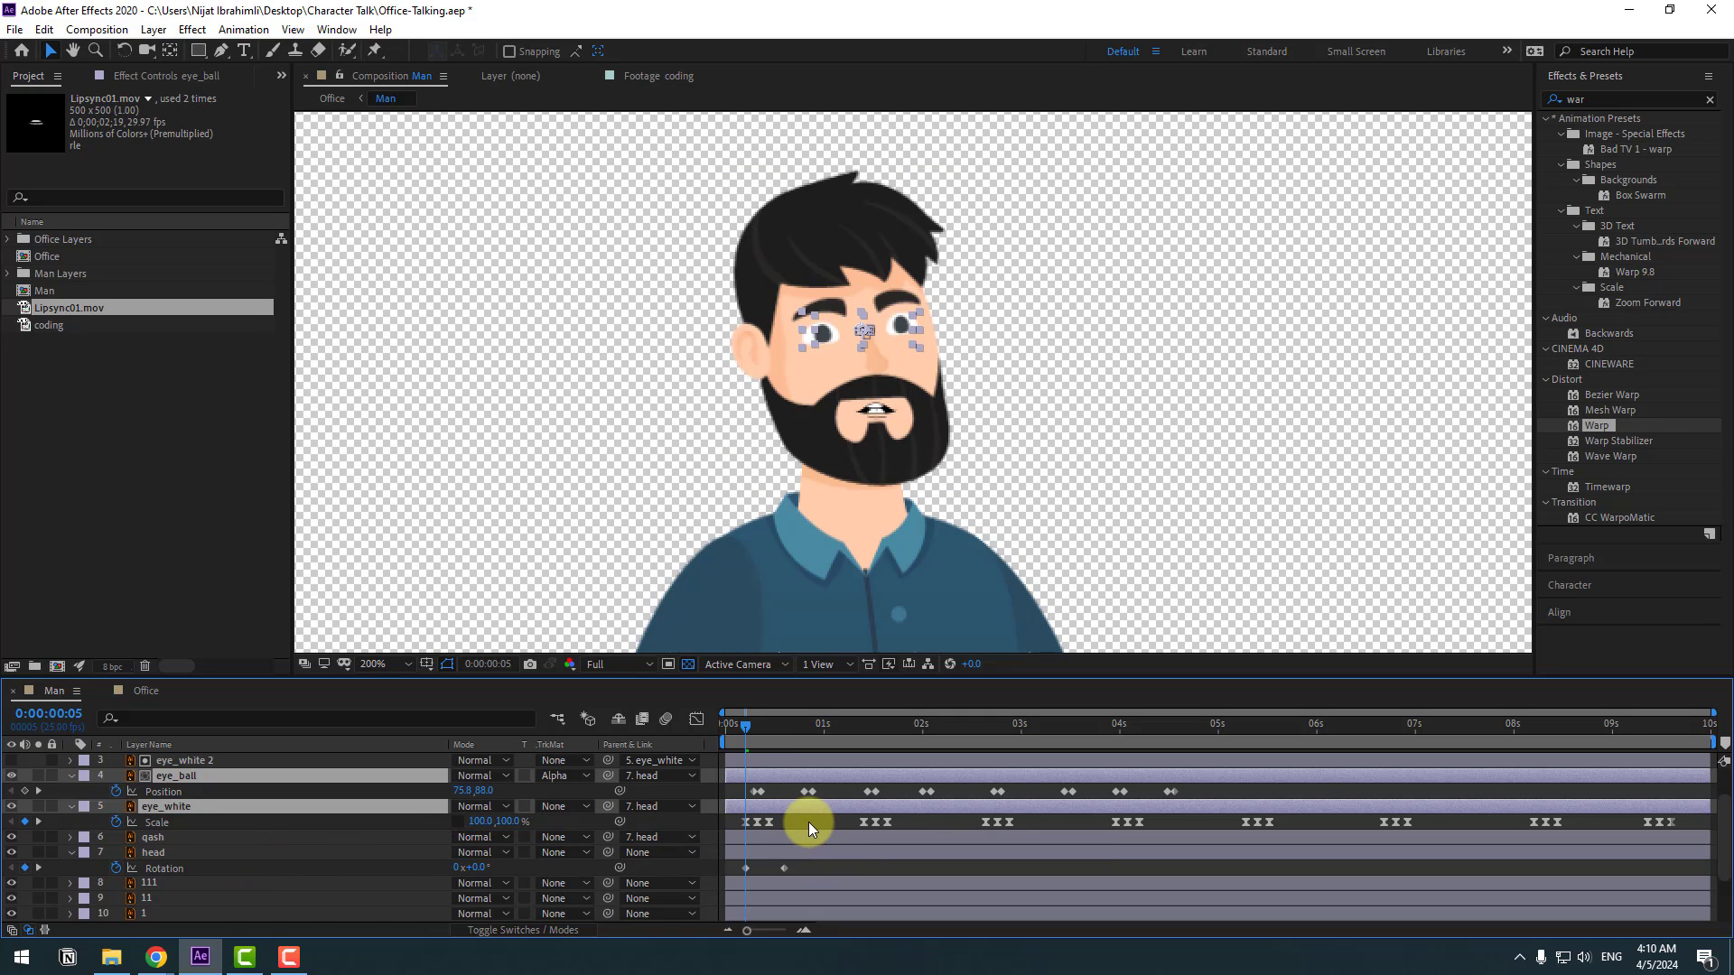
{"action": "left_click", "coordinate": [809, 822]}
Move the 6° keyframe to 0:00:00:12, then key a -4° tilt ten frames after 0:00:01:05.
{"action": "key", "text": "space"}
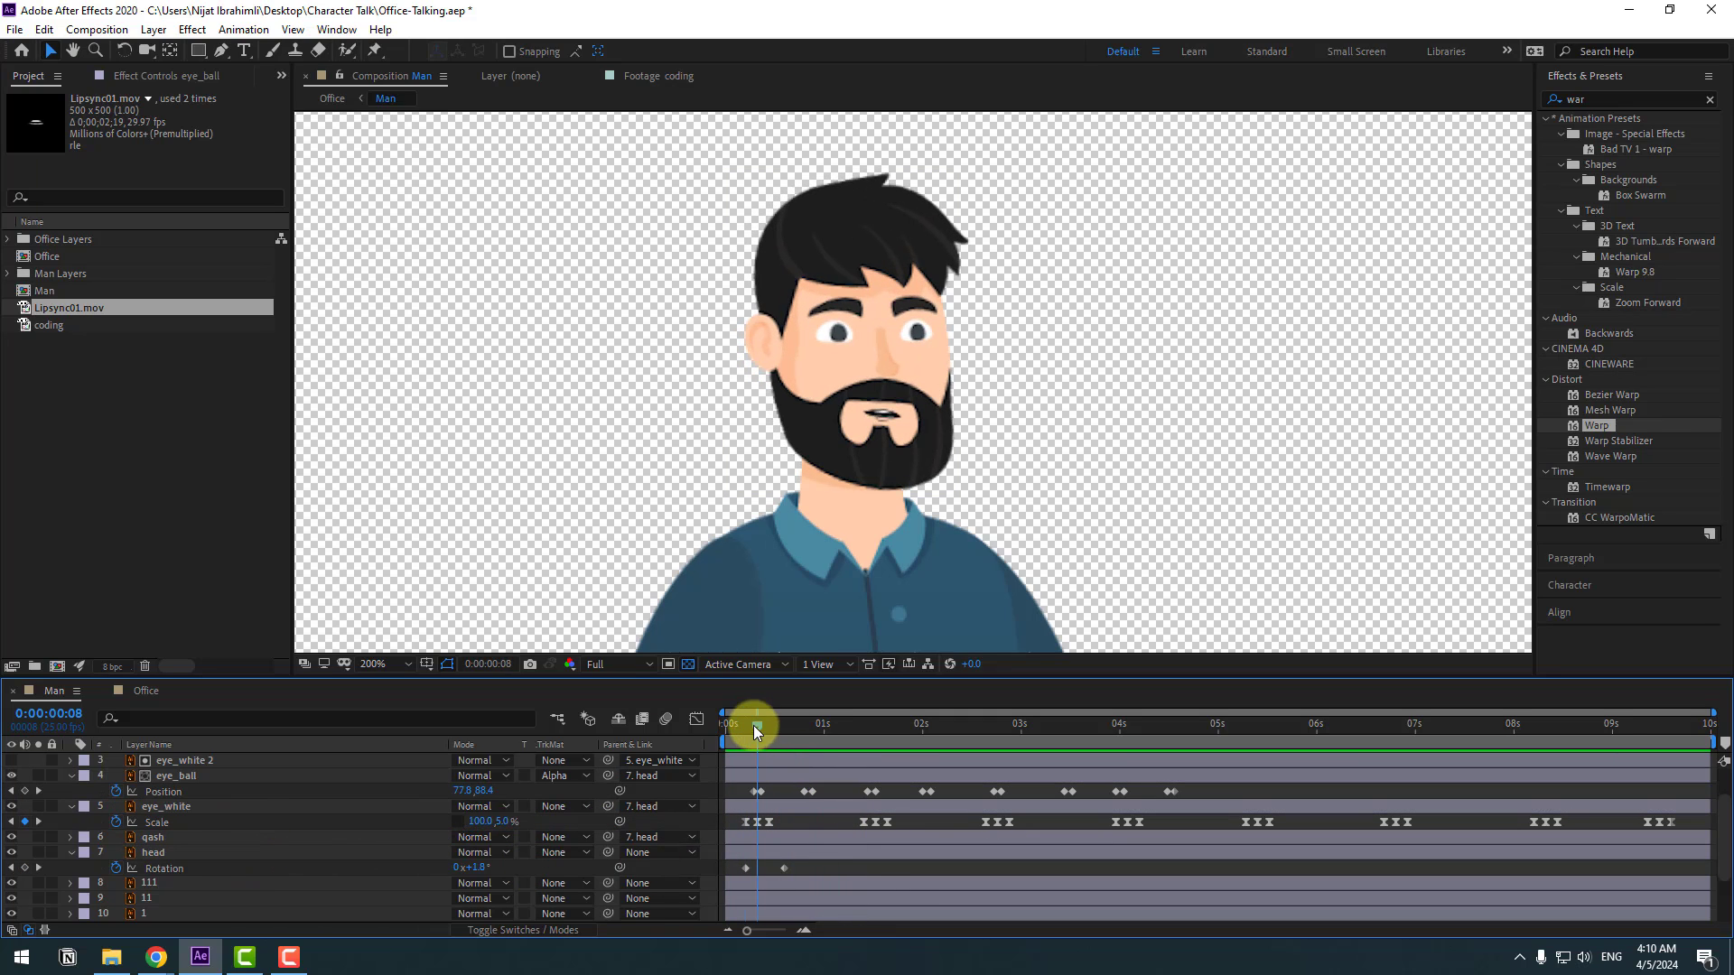
{"action": "left_click", "coordinate": [758, 723]}
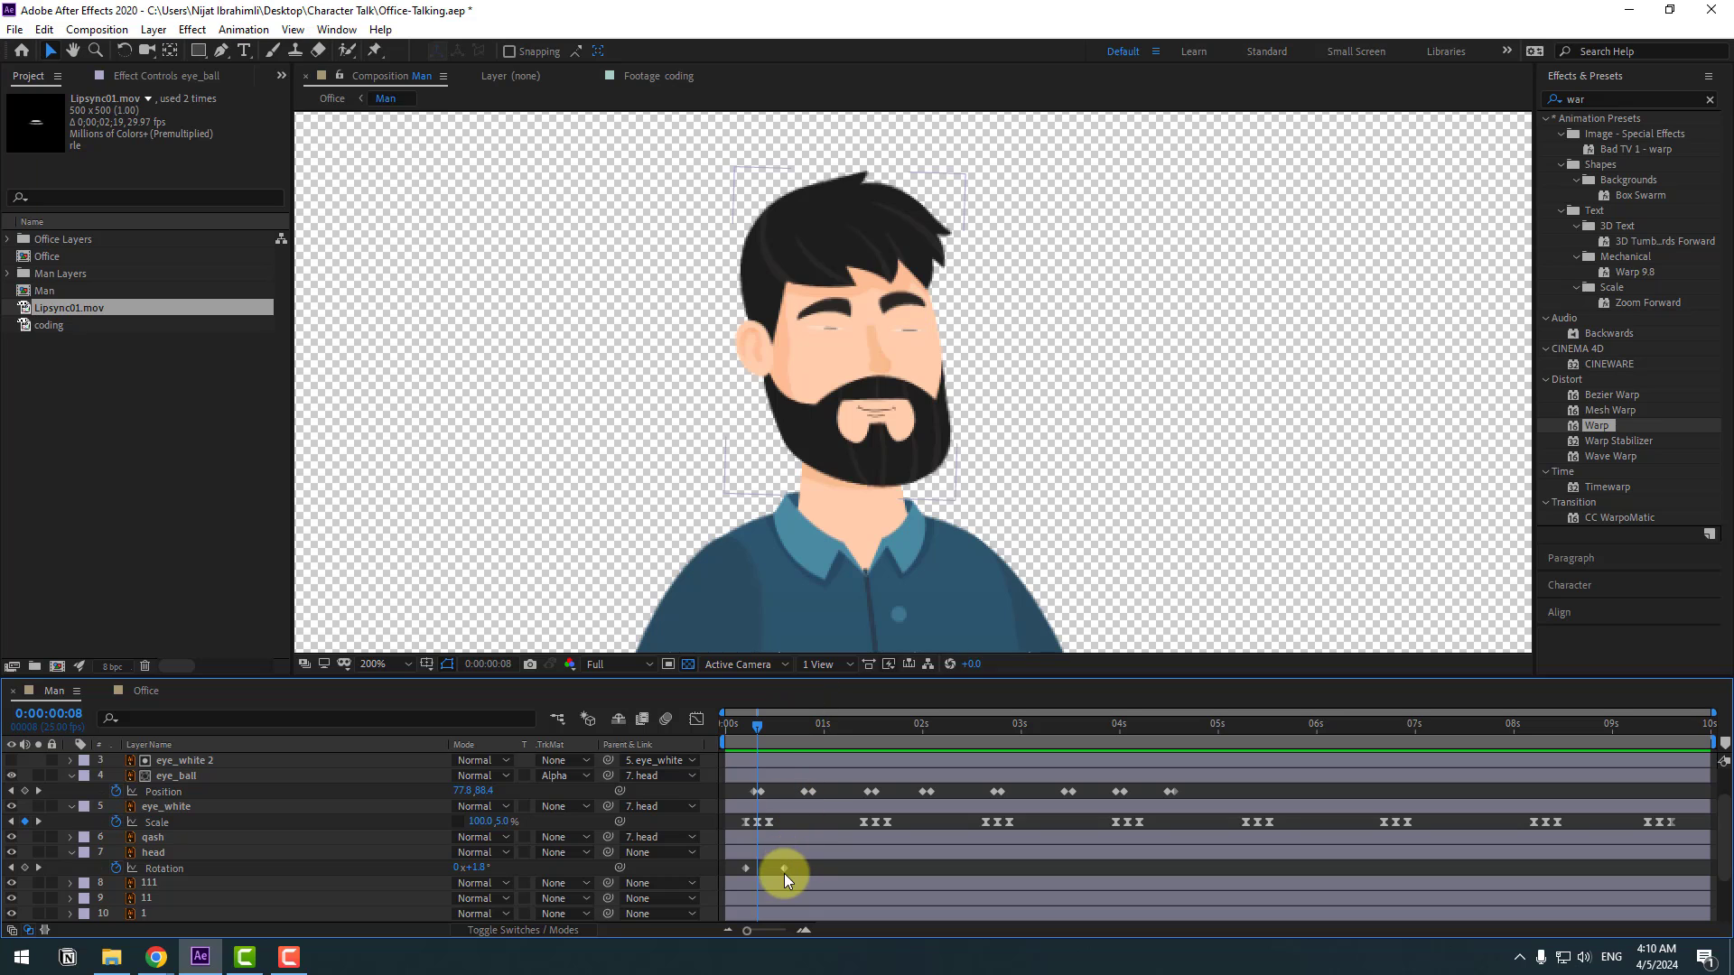
{"action": "left_click_drag", "start_coordinate": [784, 869], "coordinate": [780, 848]}
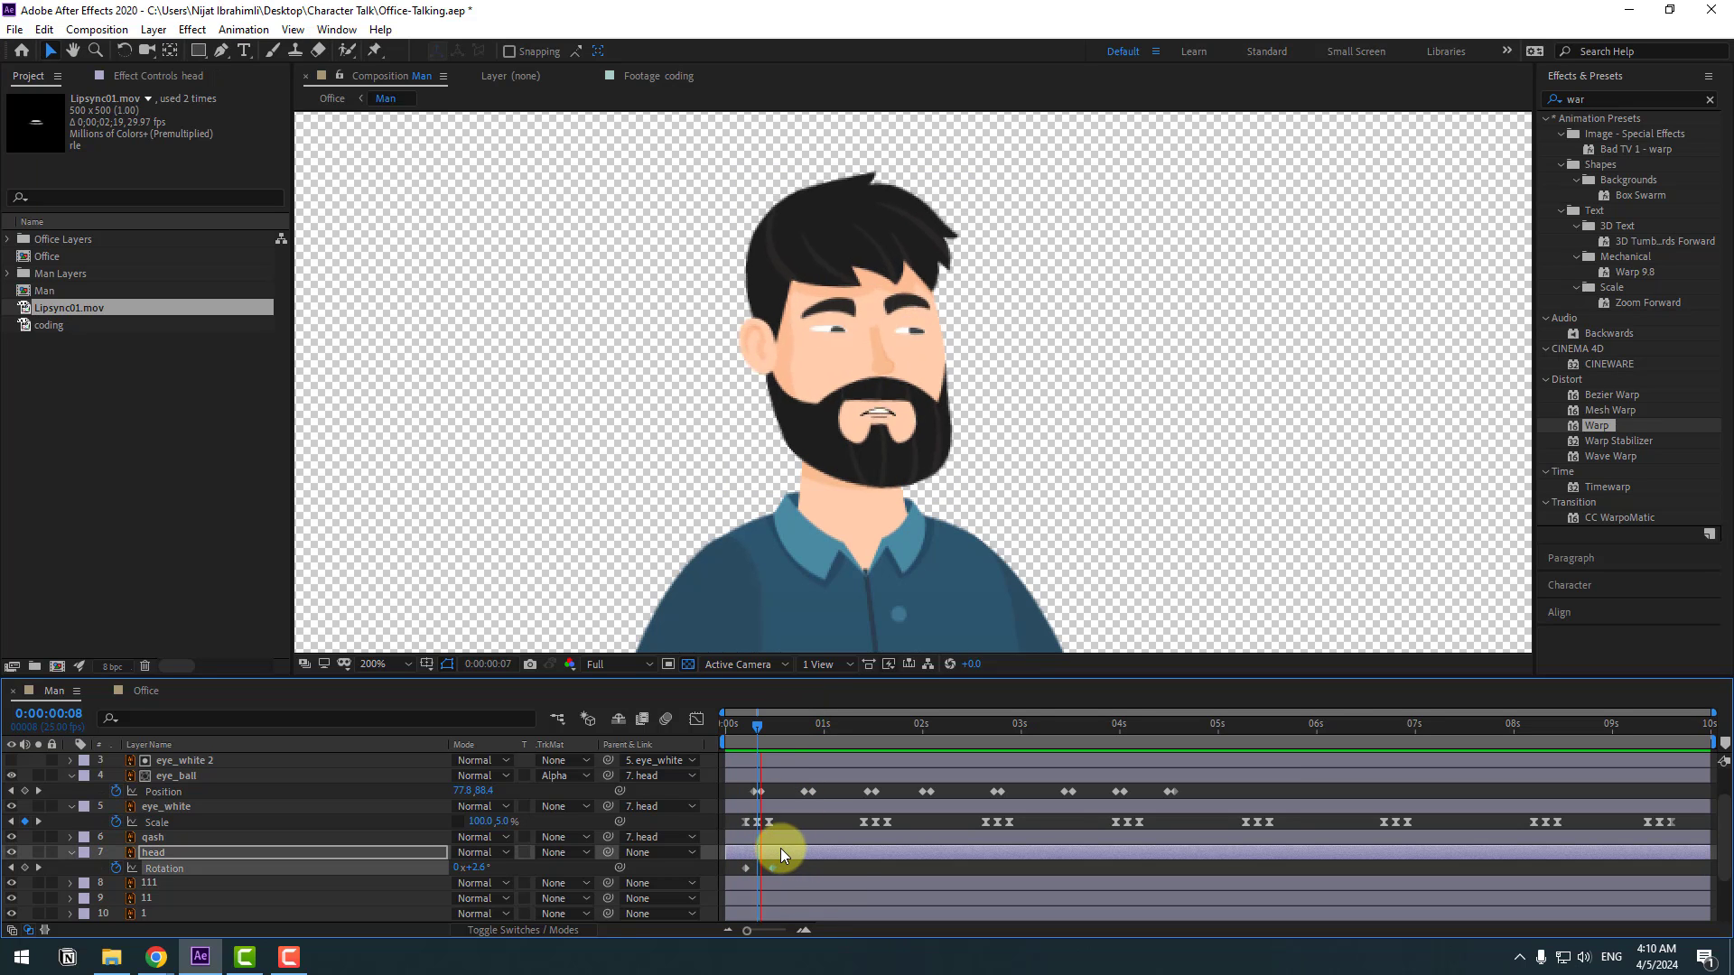
{"action": "mouse_move", "coordinate": [821, 728]}
{"action": "left_mouse_down"}
{"action": "mouse_move", "coordinate": [803, 728]}
{"action": "mouse_move", "coordinate": [847, 728]}
{"action": "left_mouse_up"}
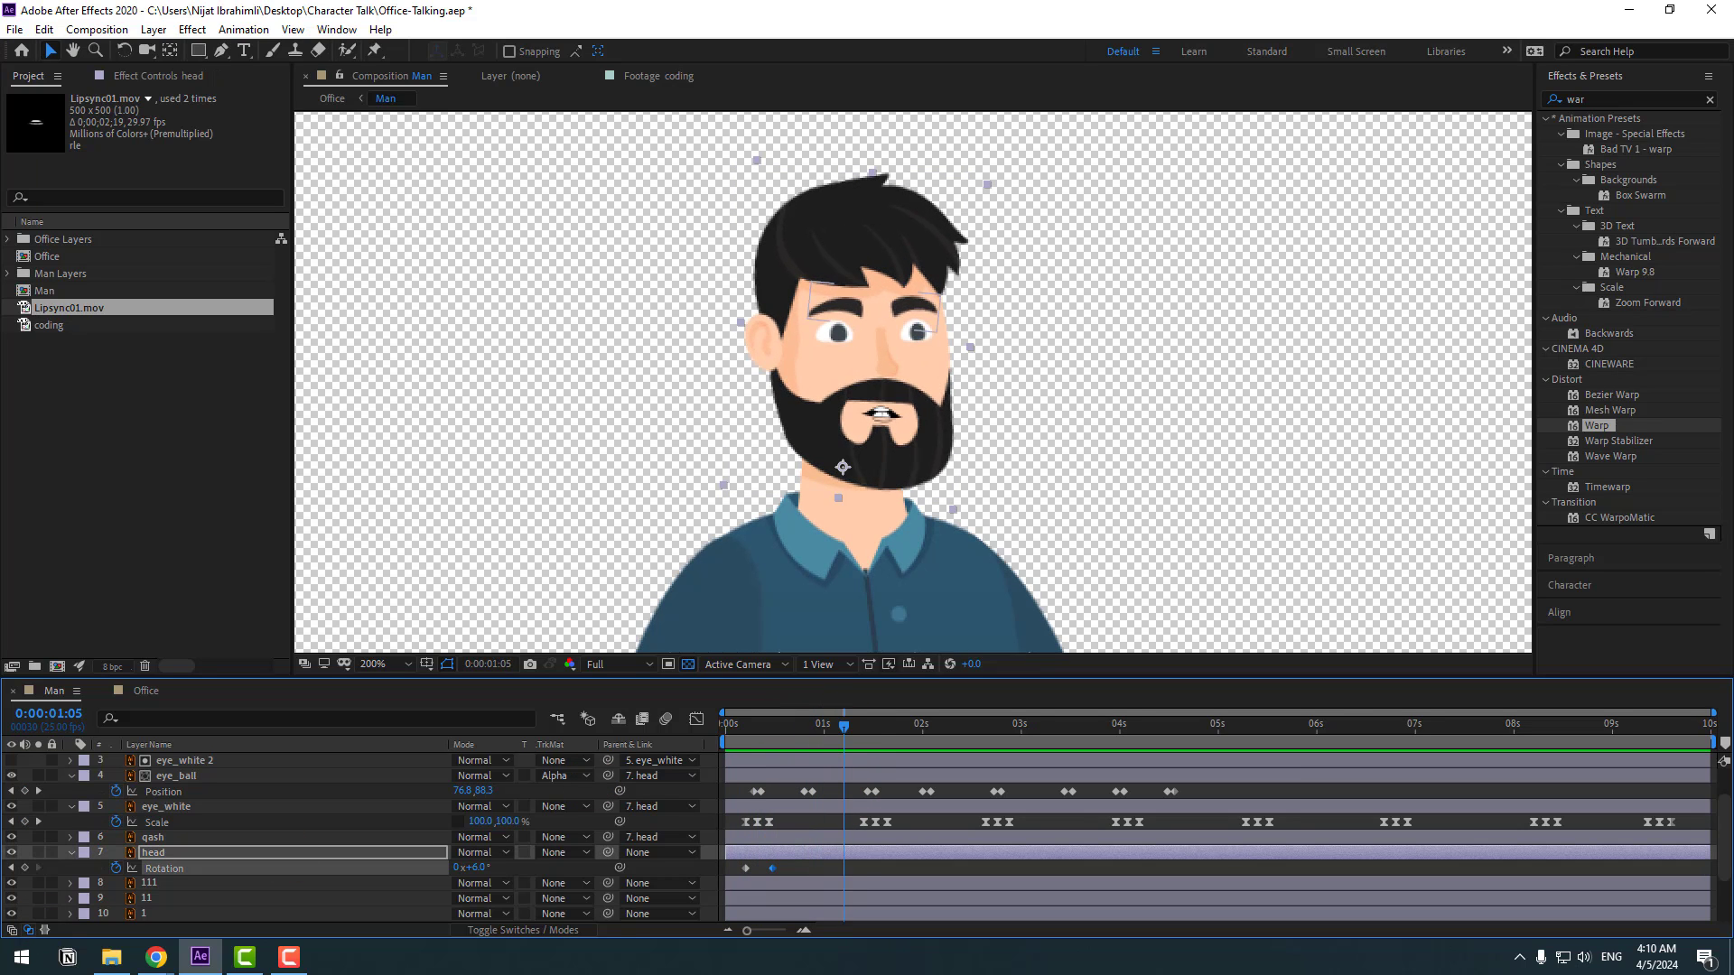
{"action": "left_click", "coordinate": [25, 868]}
{"action": "key", "text": "shift+Page_Down"}
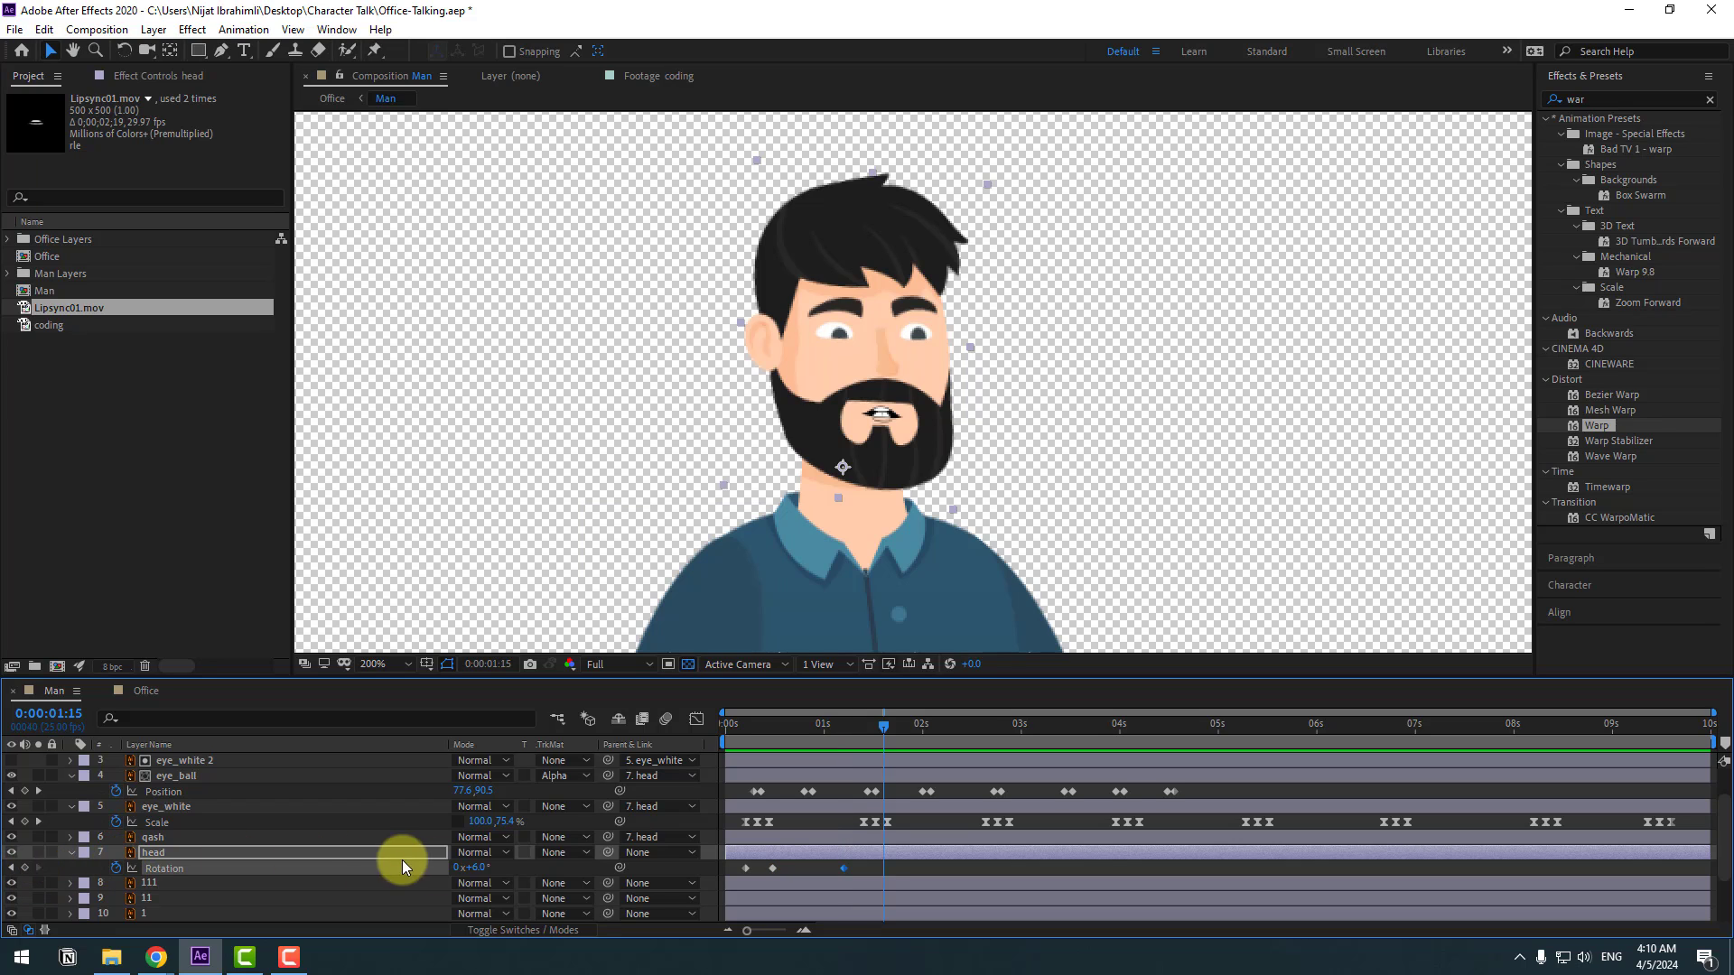
{"action": "left_click", "coordinate": [479, 867]}
{"action": "type", "text": "-4"}
{"action": "key", "text": "Return"}
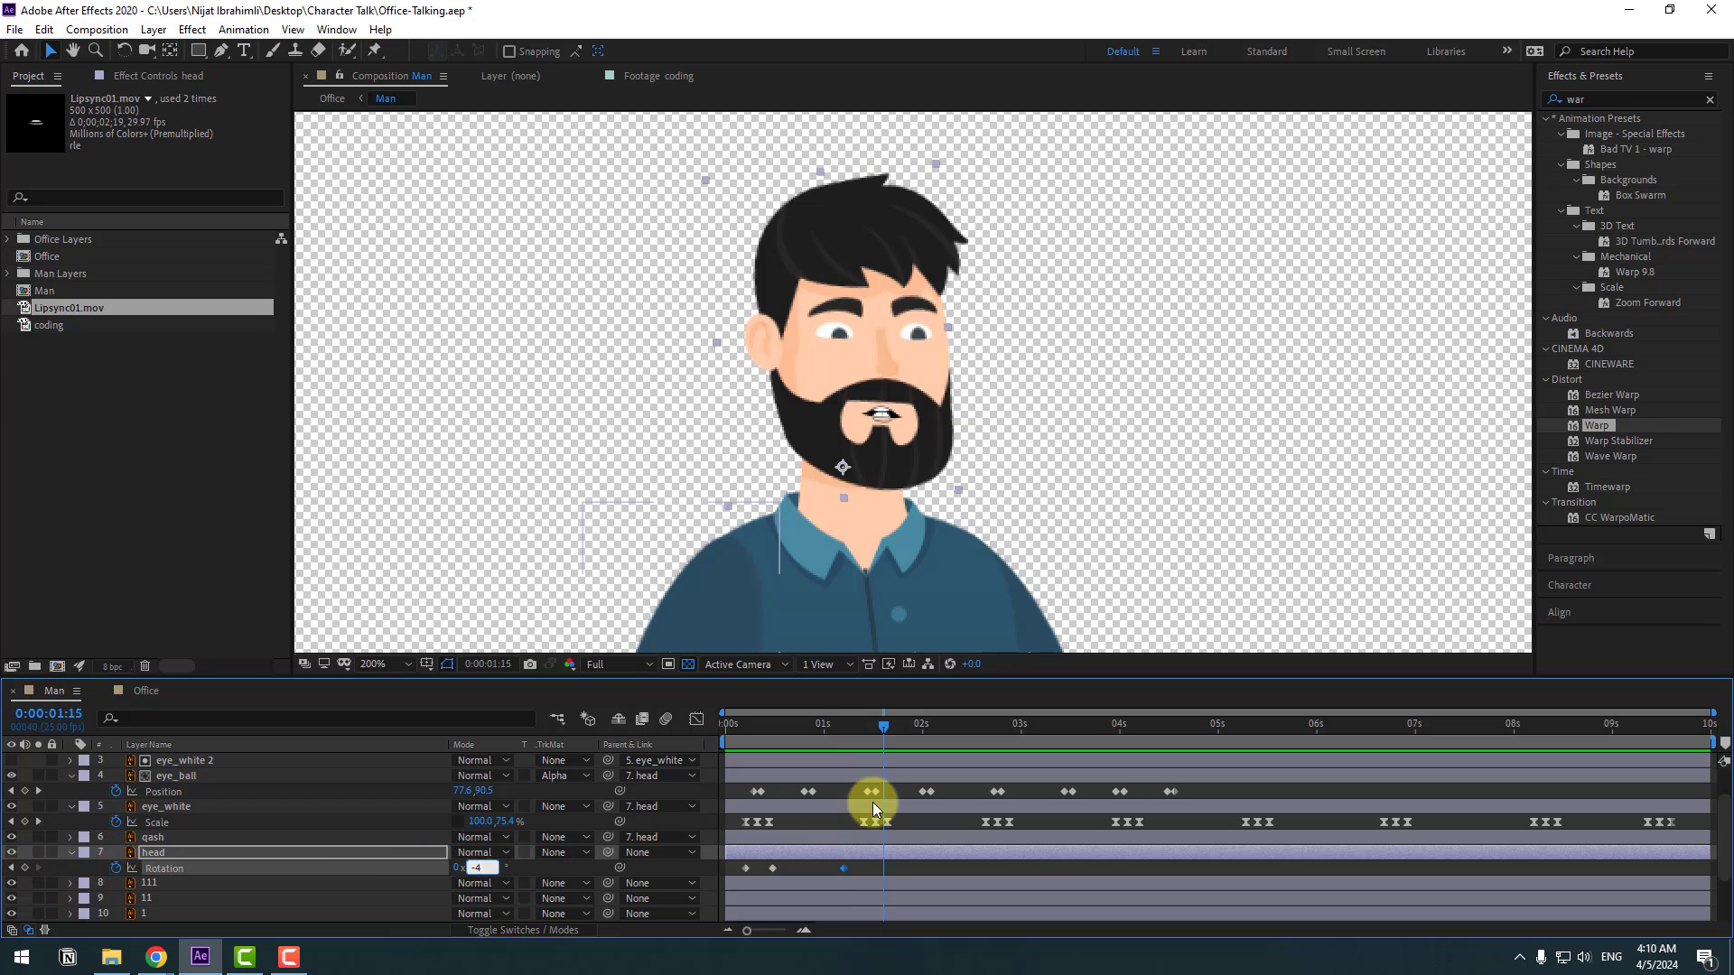
Tilt the head to +5° ten frames after 0:00:02:09.
{"action": "left_click", "coordinate": [952, 728]}
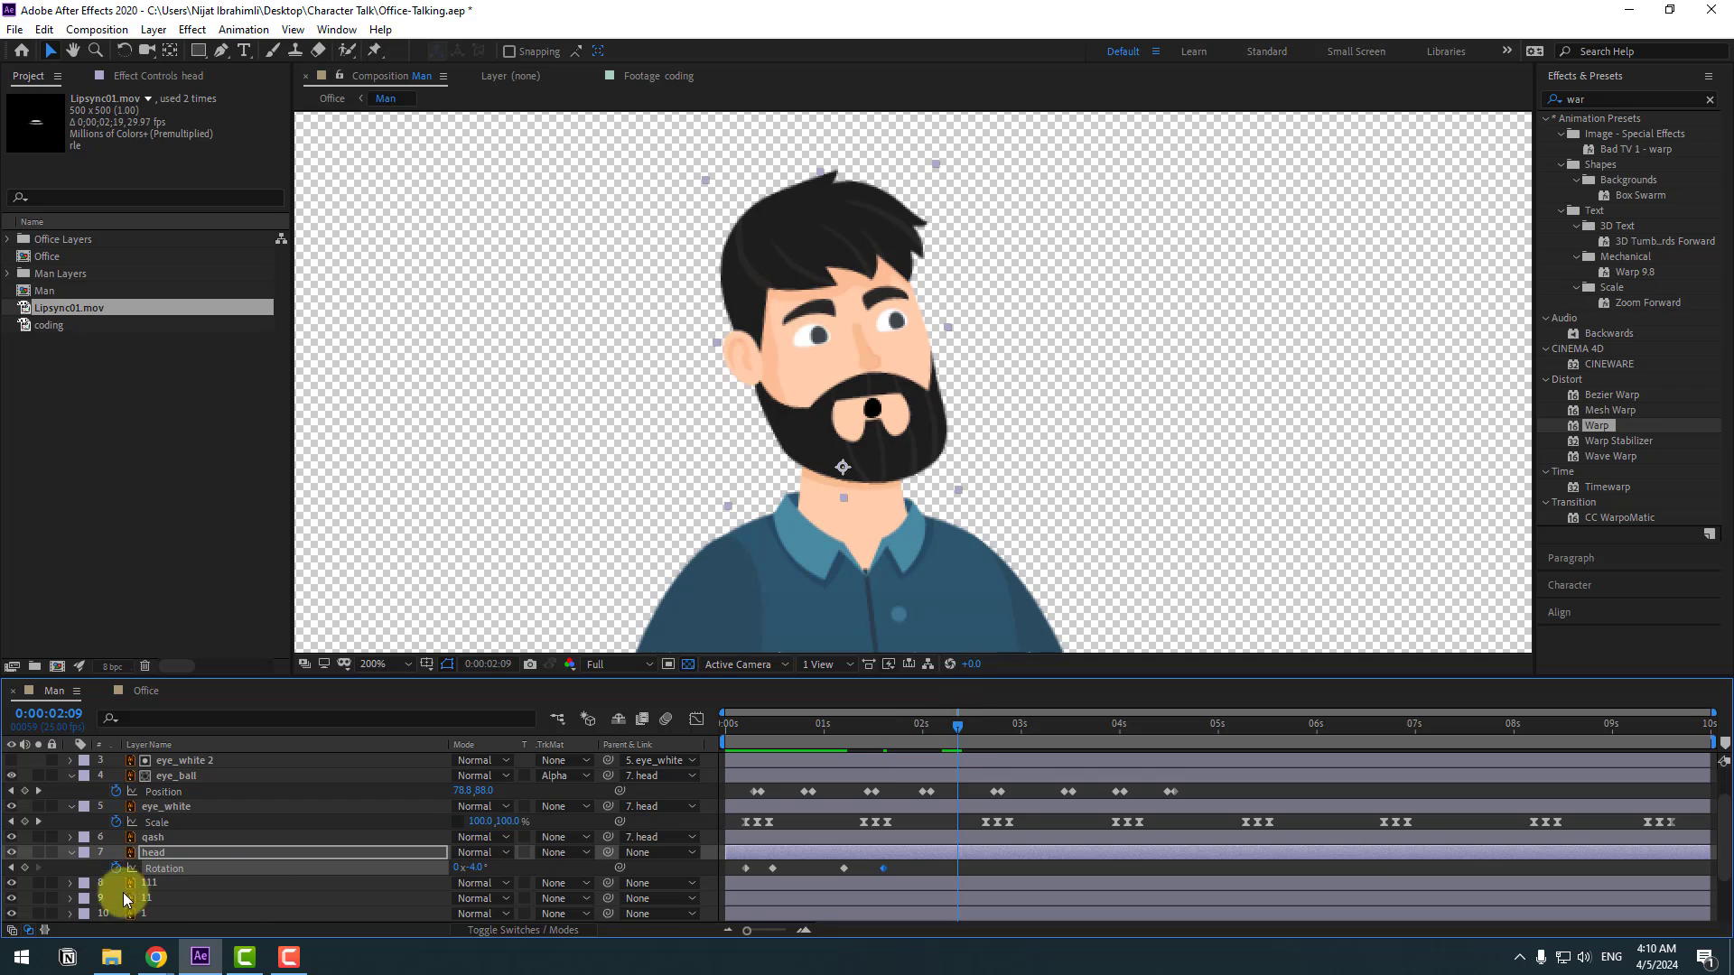
{"action": "key", "text": "shift+Page_Down"}
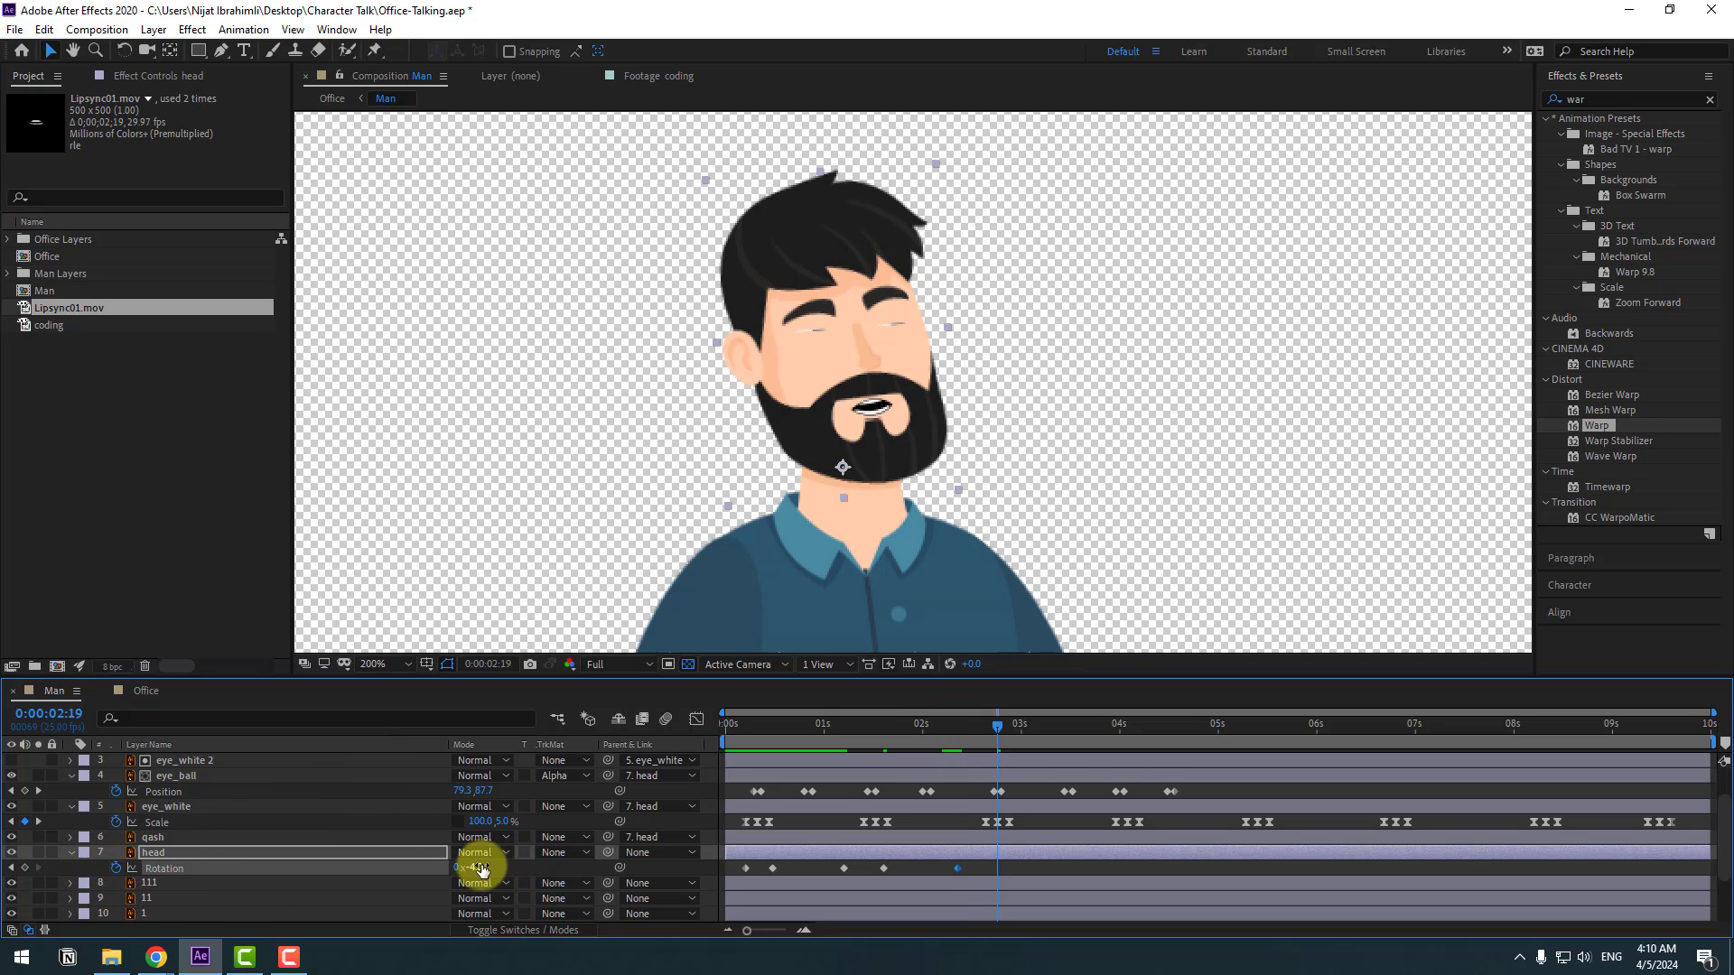
{"action": "left_click", "coordinate": [474, 868]}
{"action": "type", "text": "5"}
{"action": "key", "text": "Return"}
Hold rotation at 0:00:03:13 and tilt the head to -2° at 0:00:03:23.
{"action": "left_click_drag", "start_coordinate": [1059, 729], "coordinate": [1072, 724]}
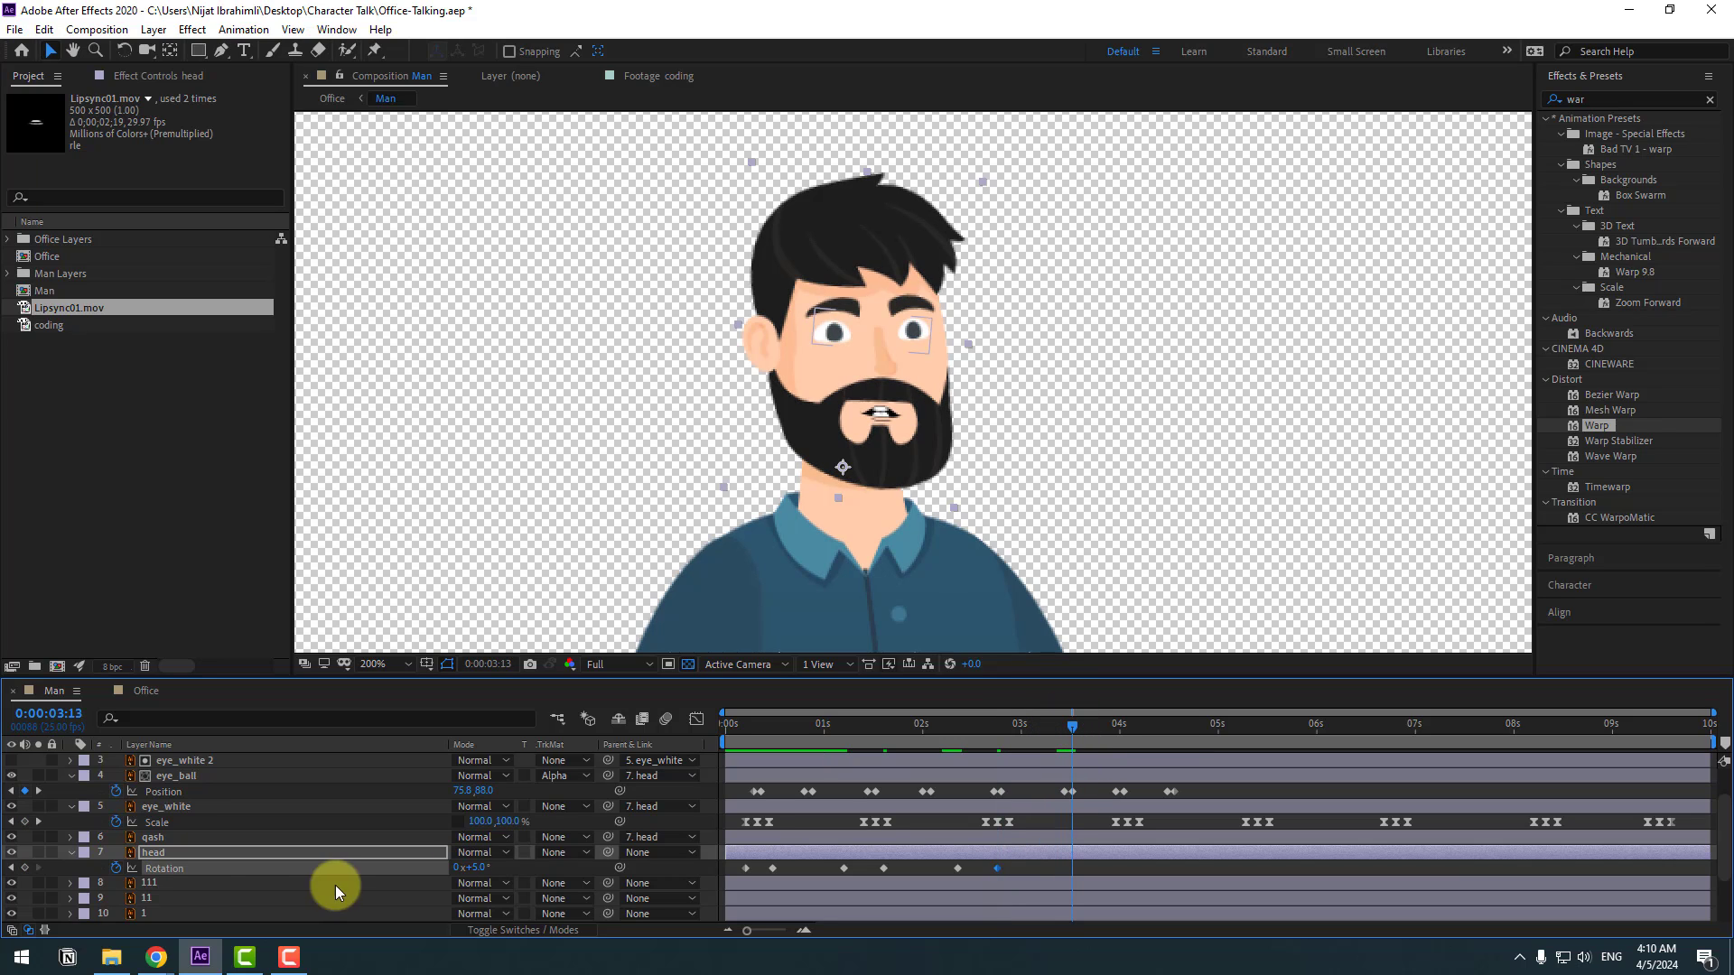
{"action": "left_click", "coordinate": [26, 868]}
{"action": "key", "text": "shift+Page_Down"}
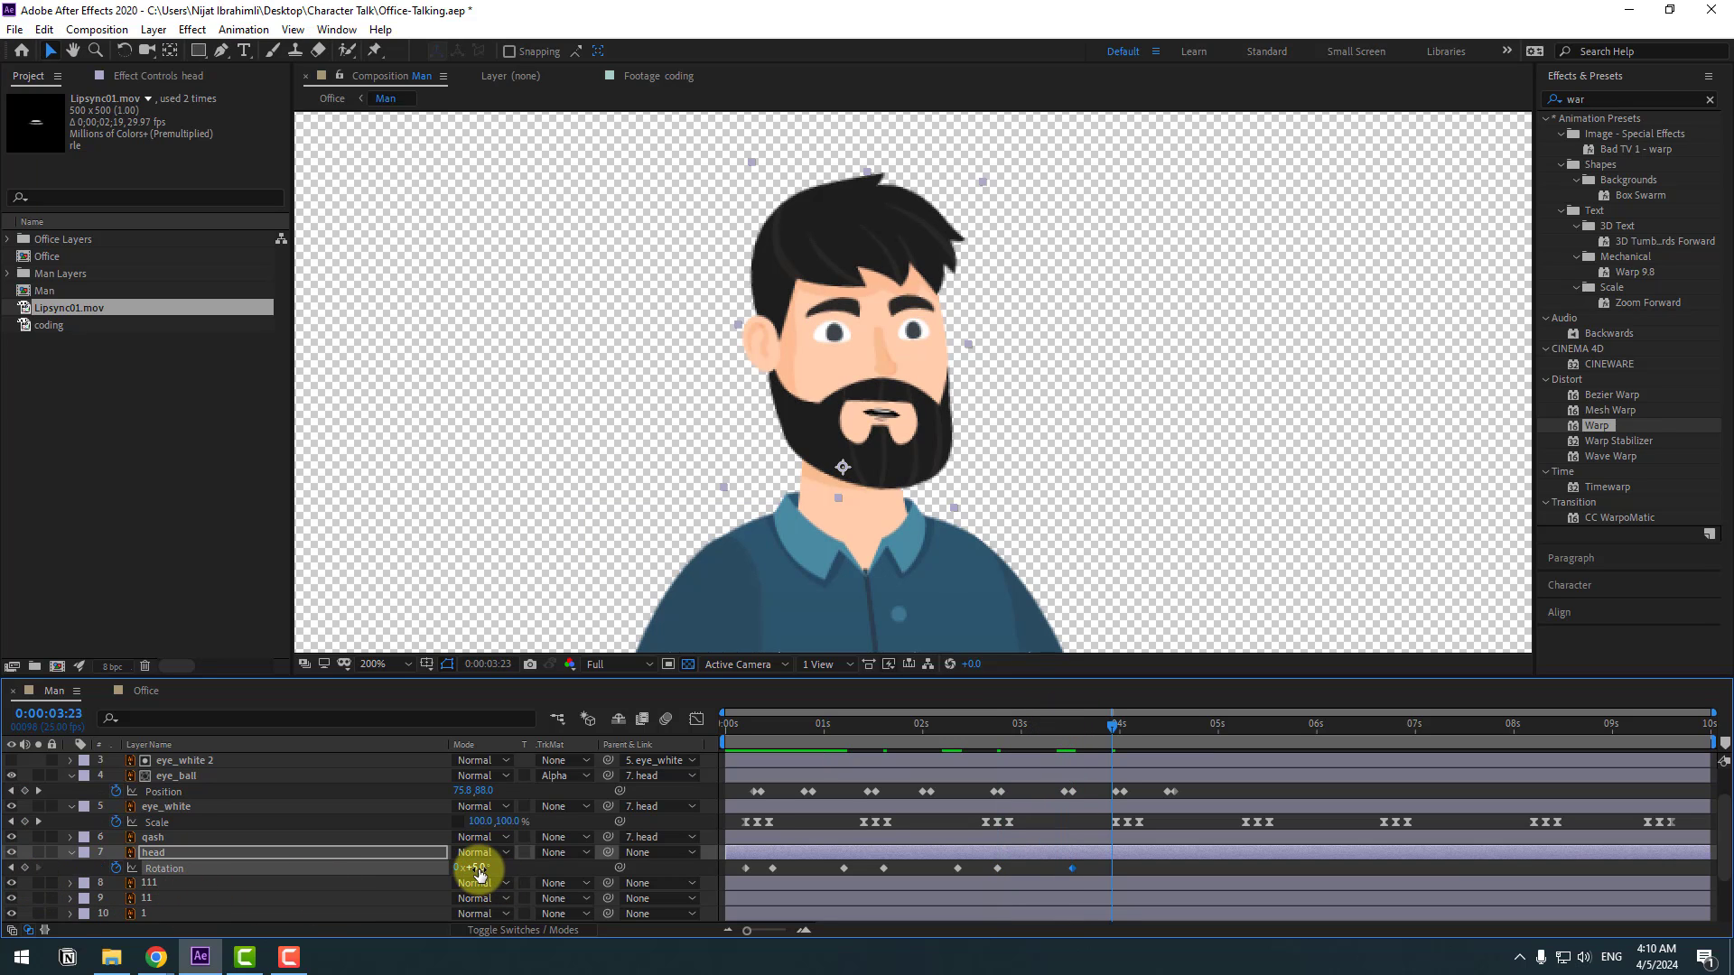
{"action": "left_click", "coordinate": [479, 871]}
{"action": "type", "text": "-2"}
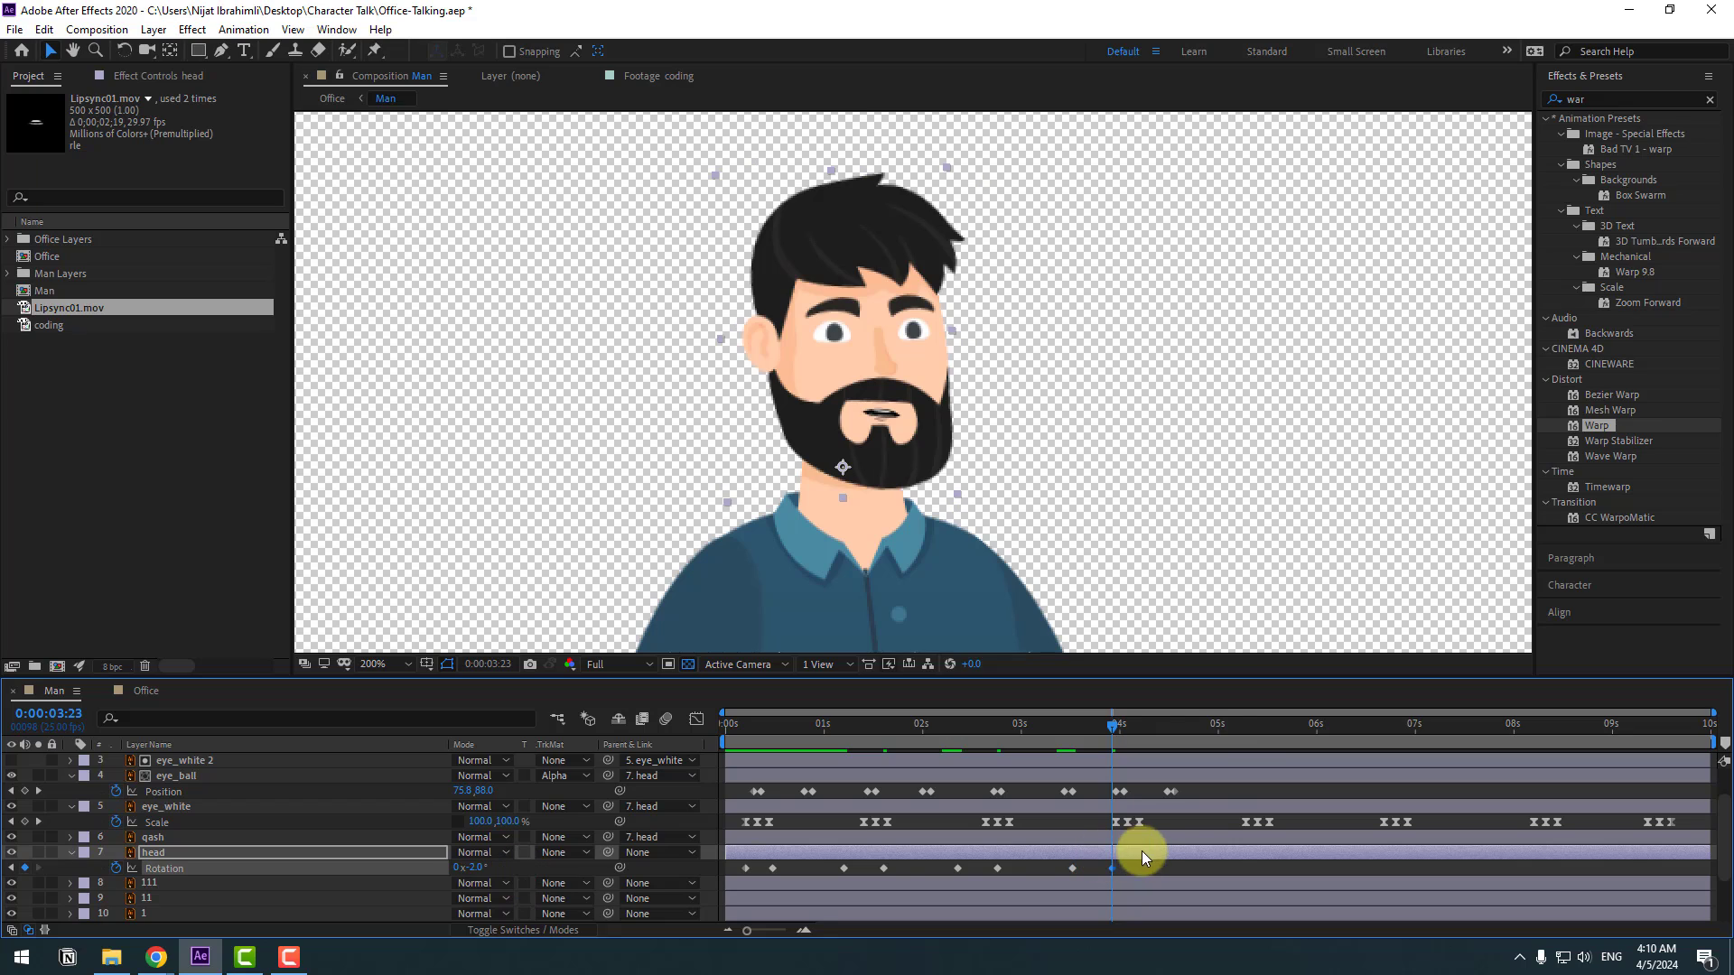
{"action": "left_click", "coordinate": [1142, 851]}
Hold rotation at 0:00:04:15 and straighten the head to 0° at 0:00:05:00.
{"action": "left_click", "coordinate": [1178, 728]}
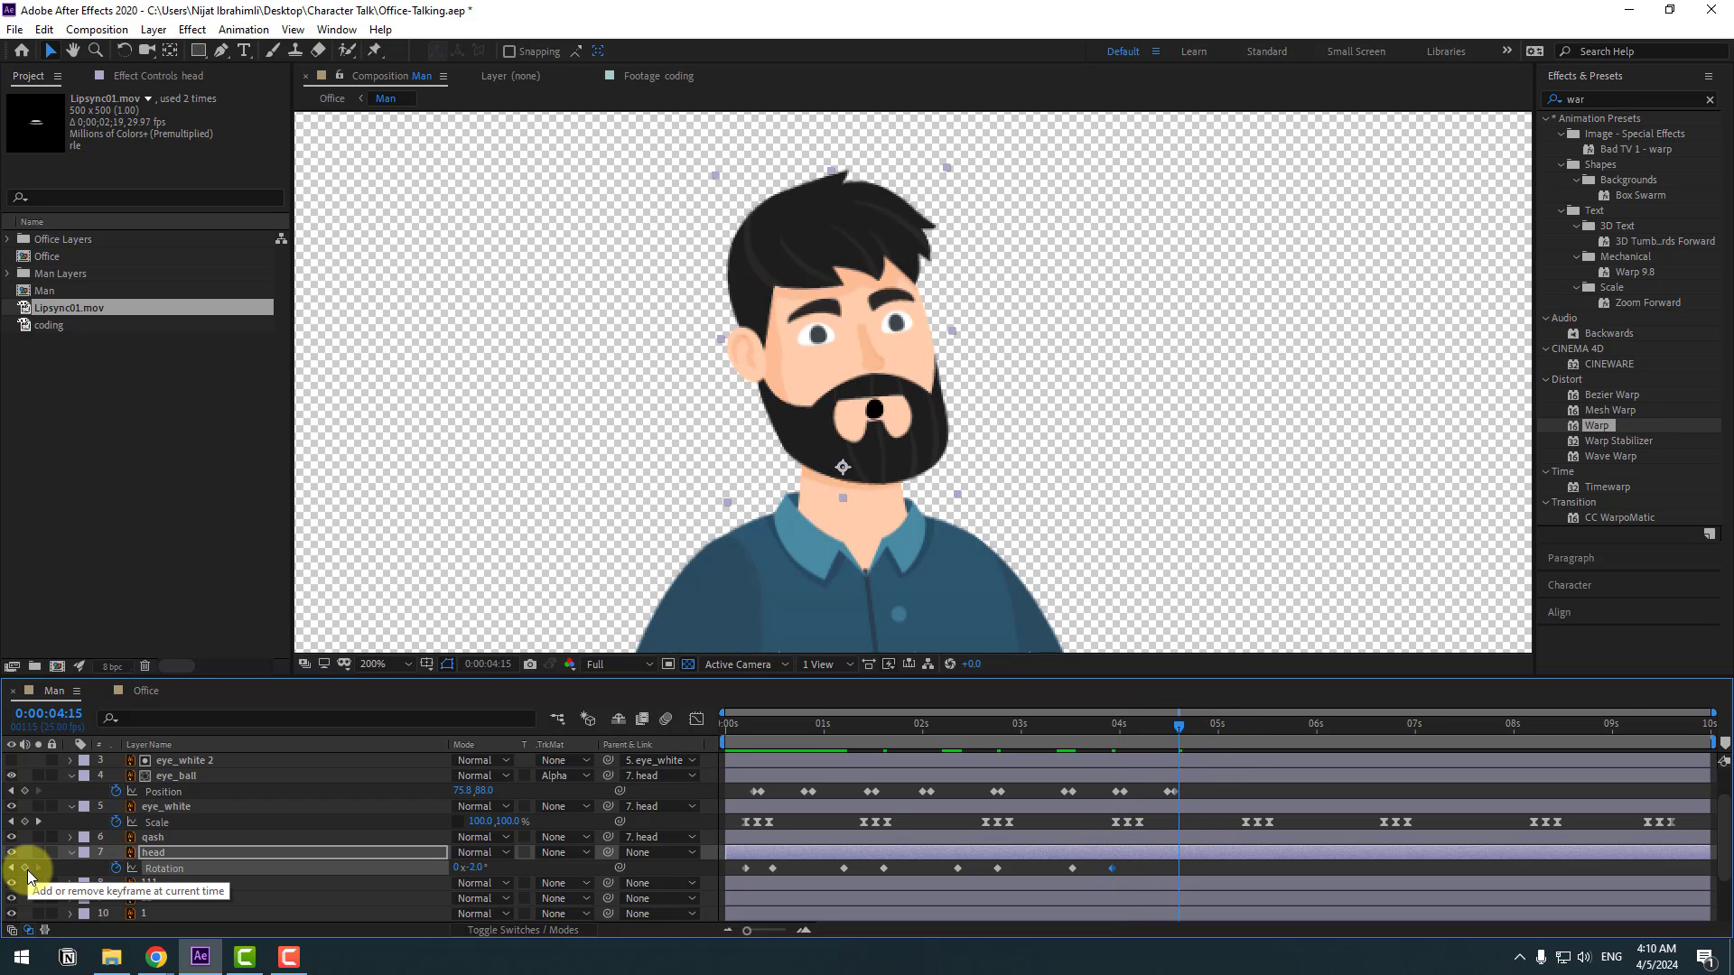
{"action": "left_click", "coordinate": [27, 870]}
{"action": "key", "text": "shift+Page_Down"}
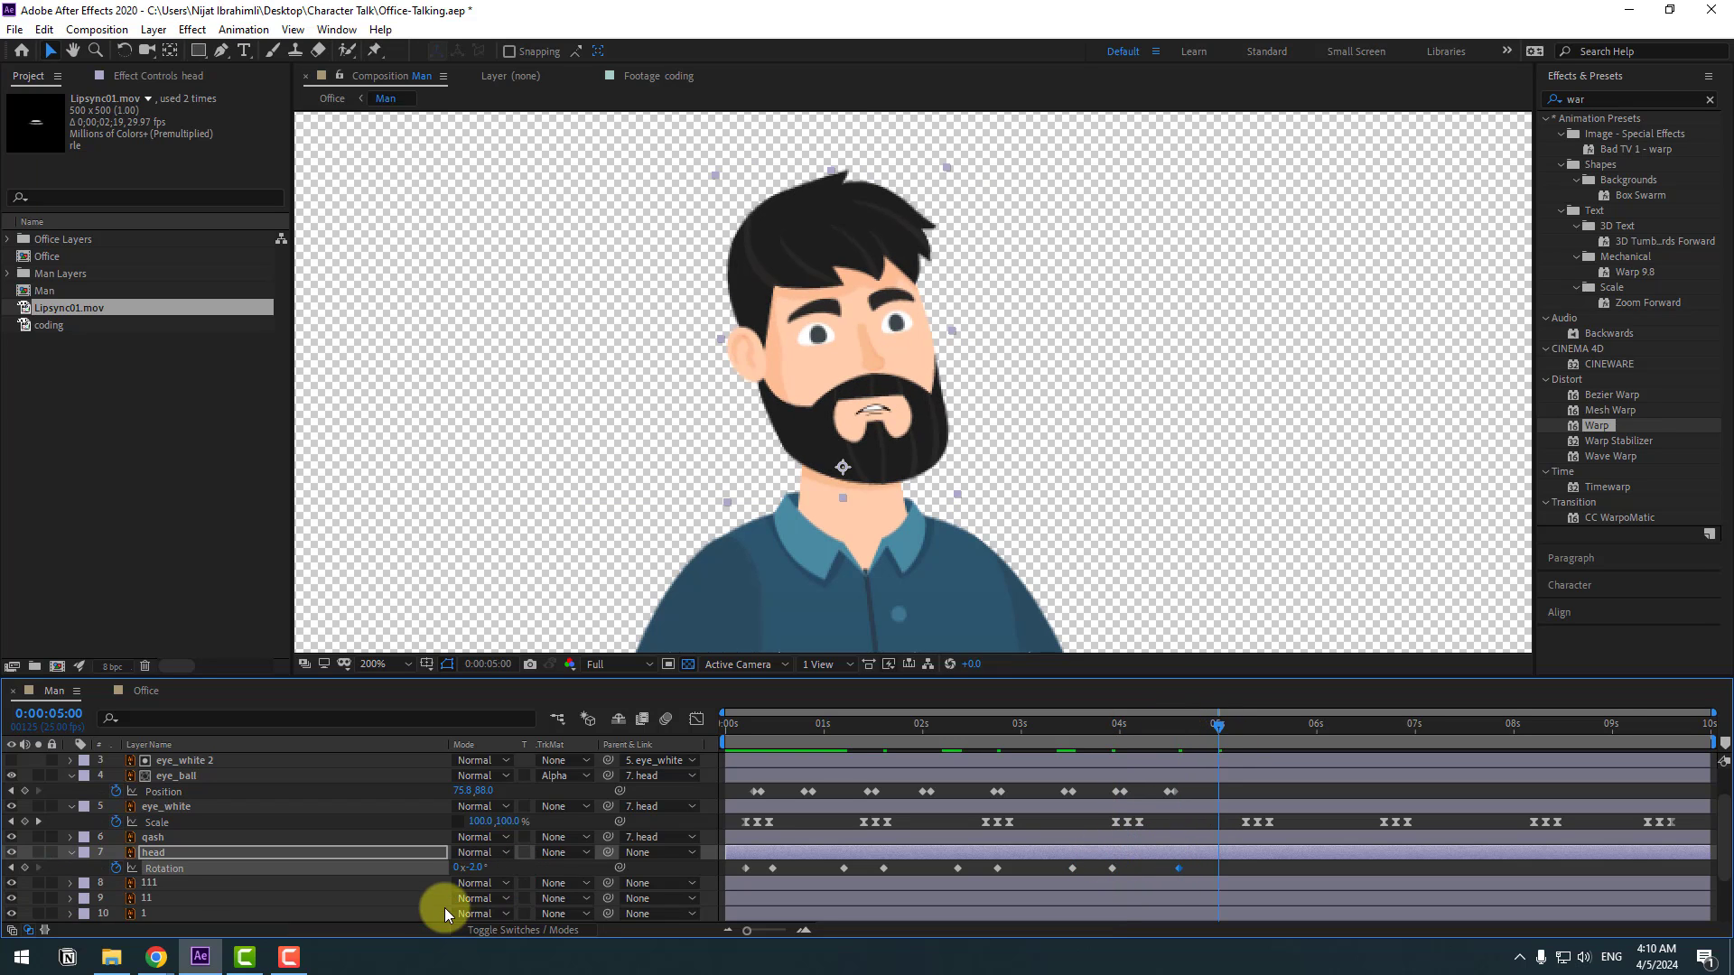
{"action": "left_click", "coordinate": [473, 871]}
{"action": "type", "text": "0"}
{"action": "key", "text": "Return"}
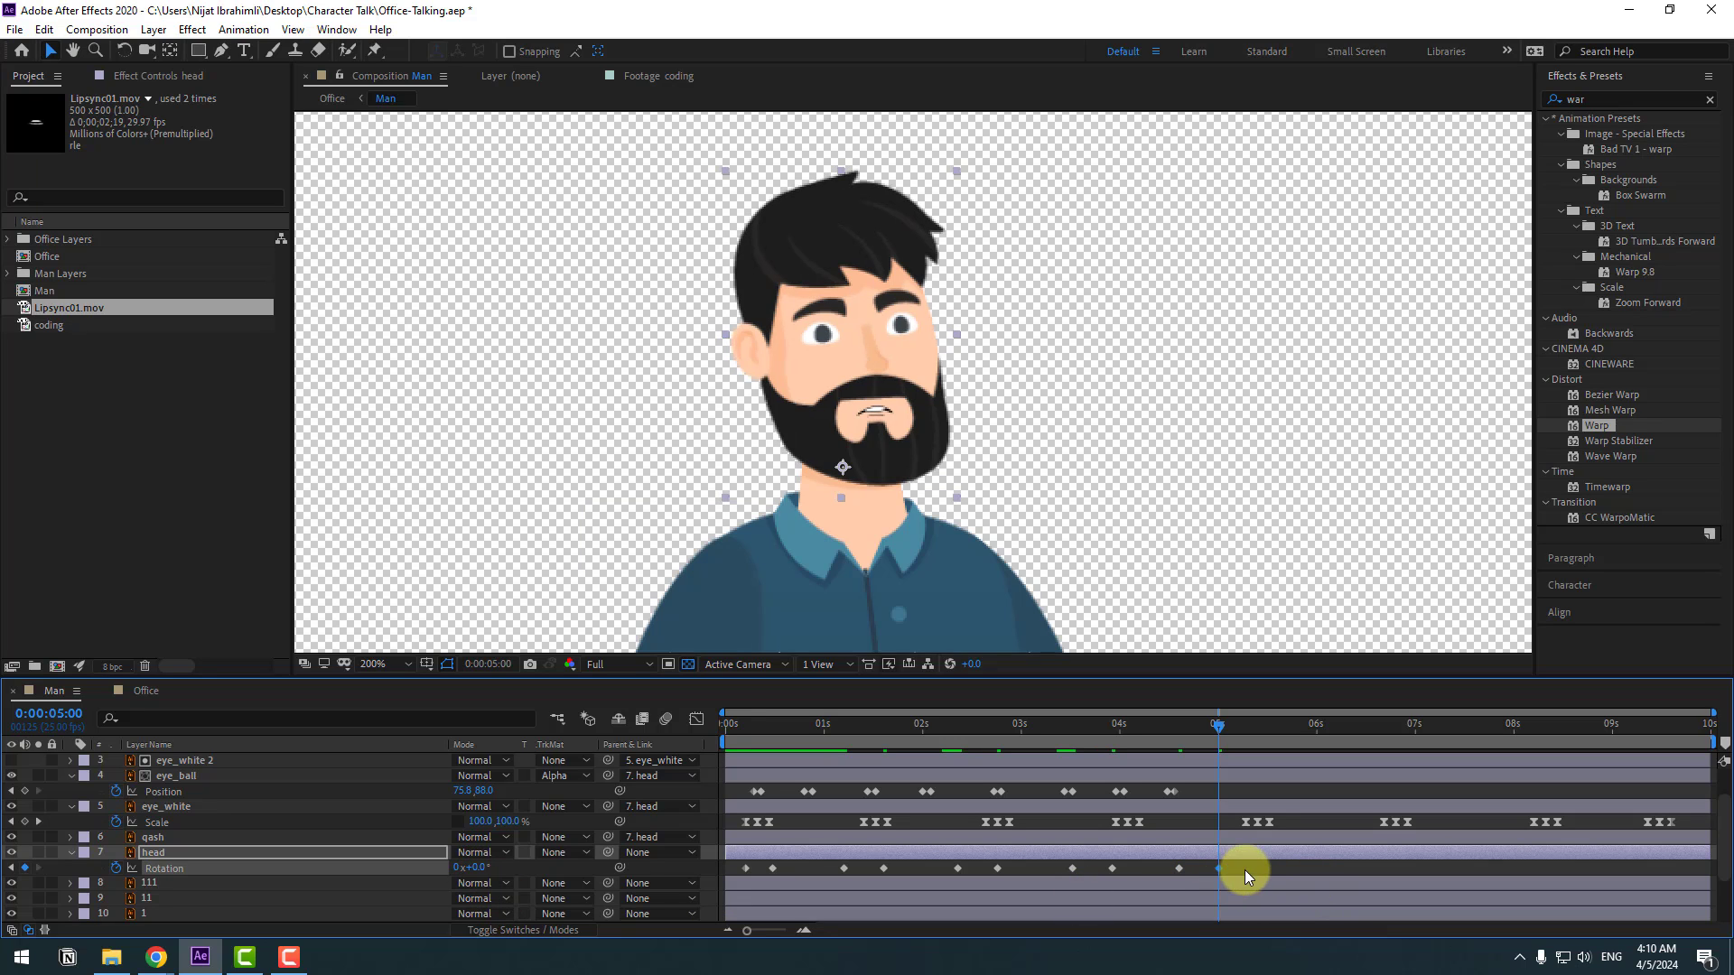
Apply Easy Ease to all head Rotation keyframes and paste them again at 0:00:05:22.
{"action": "left_click_drag", "start_coordinate": [1245, 870], "coordinate": [744, 869]}
{"action": "right_click", "coordinate": [744, 868]}
{"action": "mouse_move", "coordinate": [756, 862]}
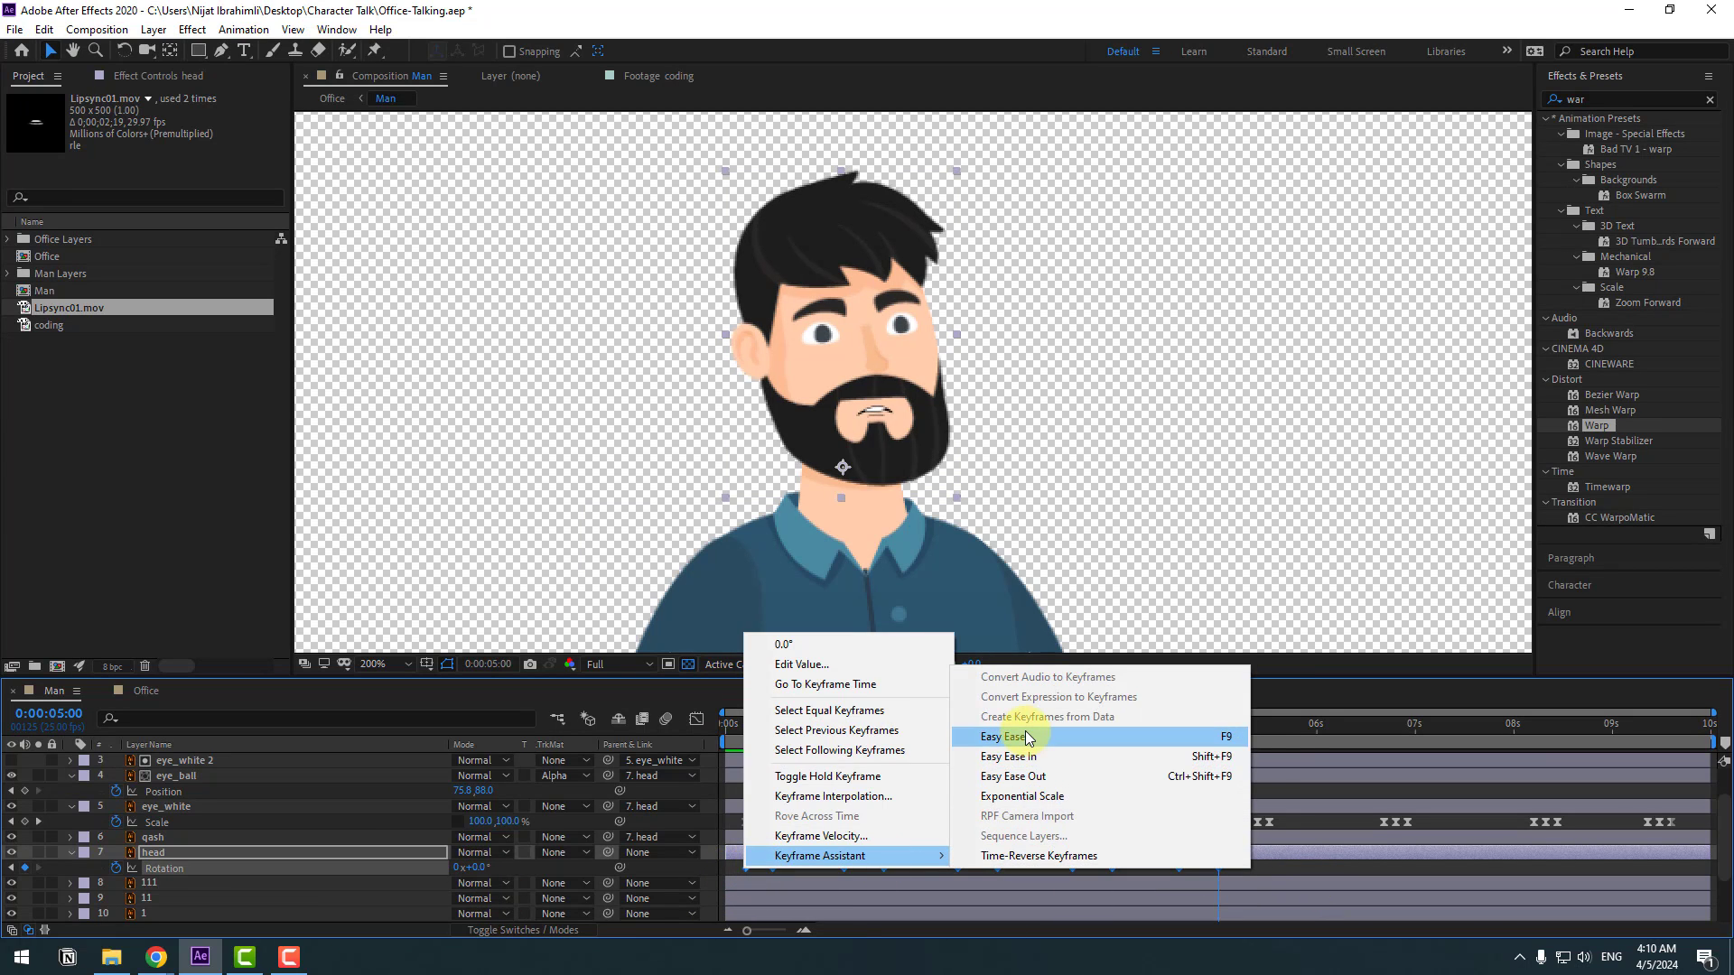
{"action": "left_click", "coordinate": [1039, 733]}
{"action": "left_click_drag", "start_coordinate": [1222, 738], "coordinate": [1305, 725]}
{"action": "key", "text": "ctrl+v"}
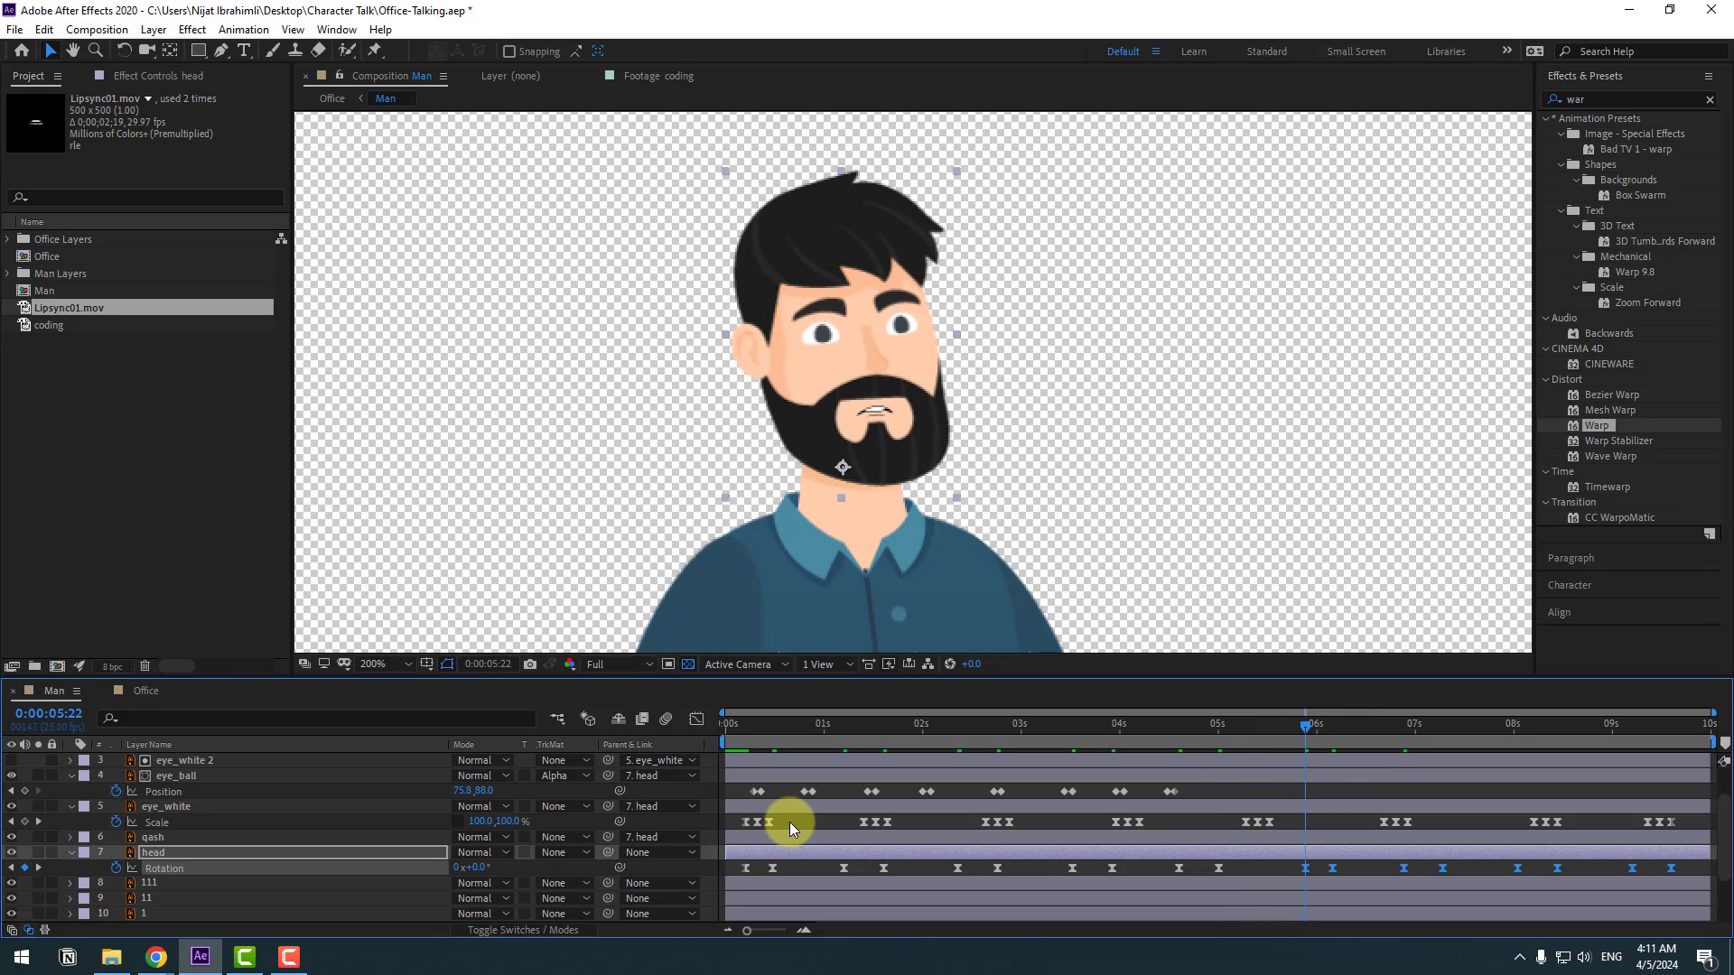
Keyframe the head's Position from frame 5 to frame 8, nudging it down and back to 227.1.
{"action": "left_click", "coordinate": [767, 728]}
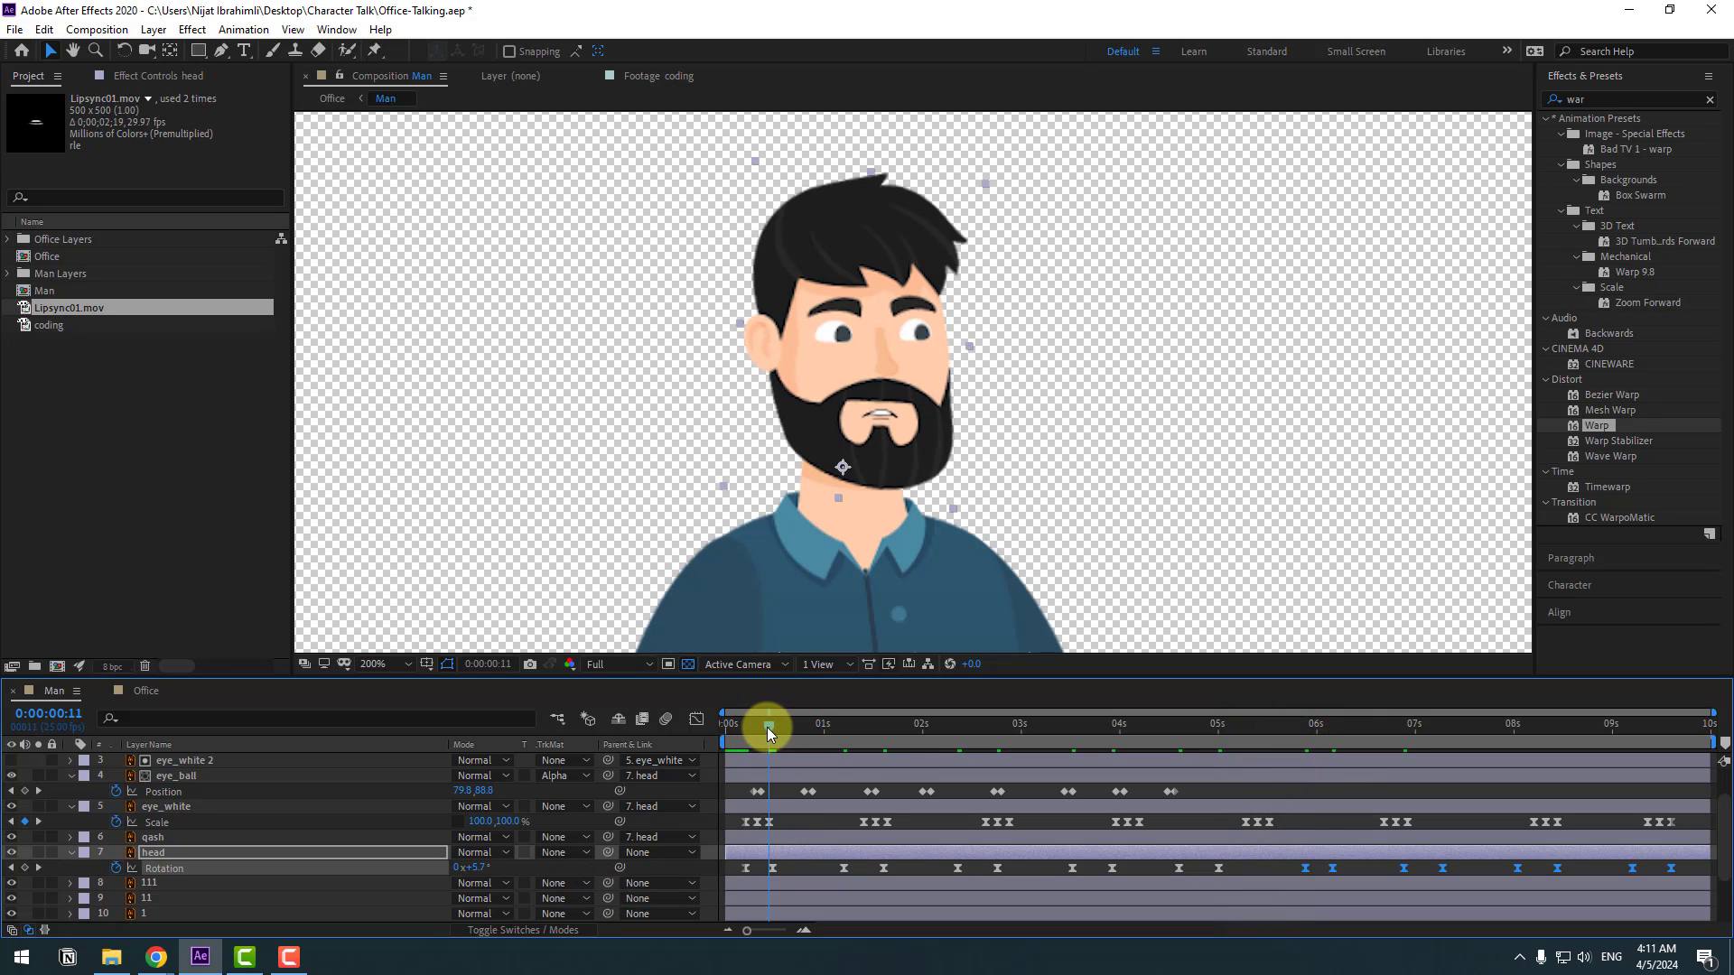
{"action": "left_click", "coordinate": [744, 728]}
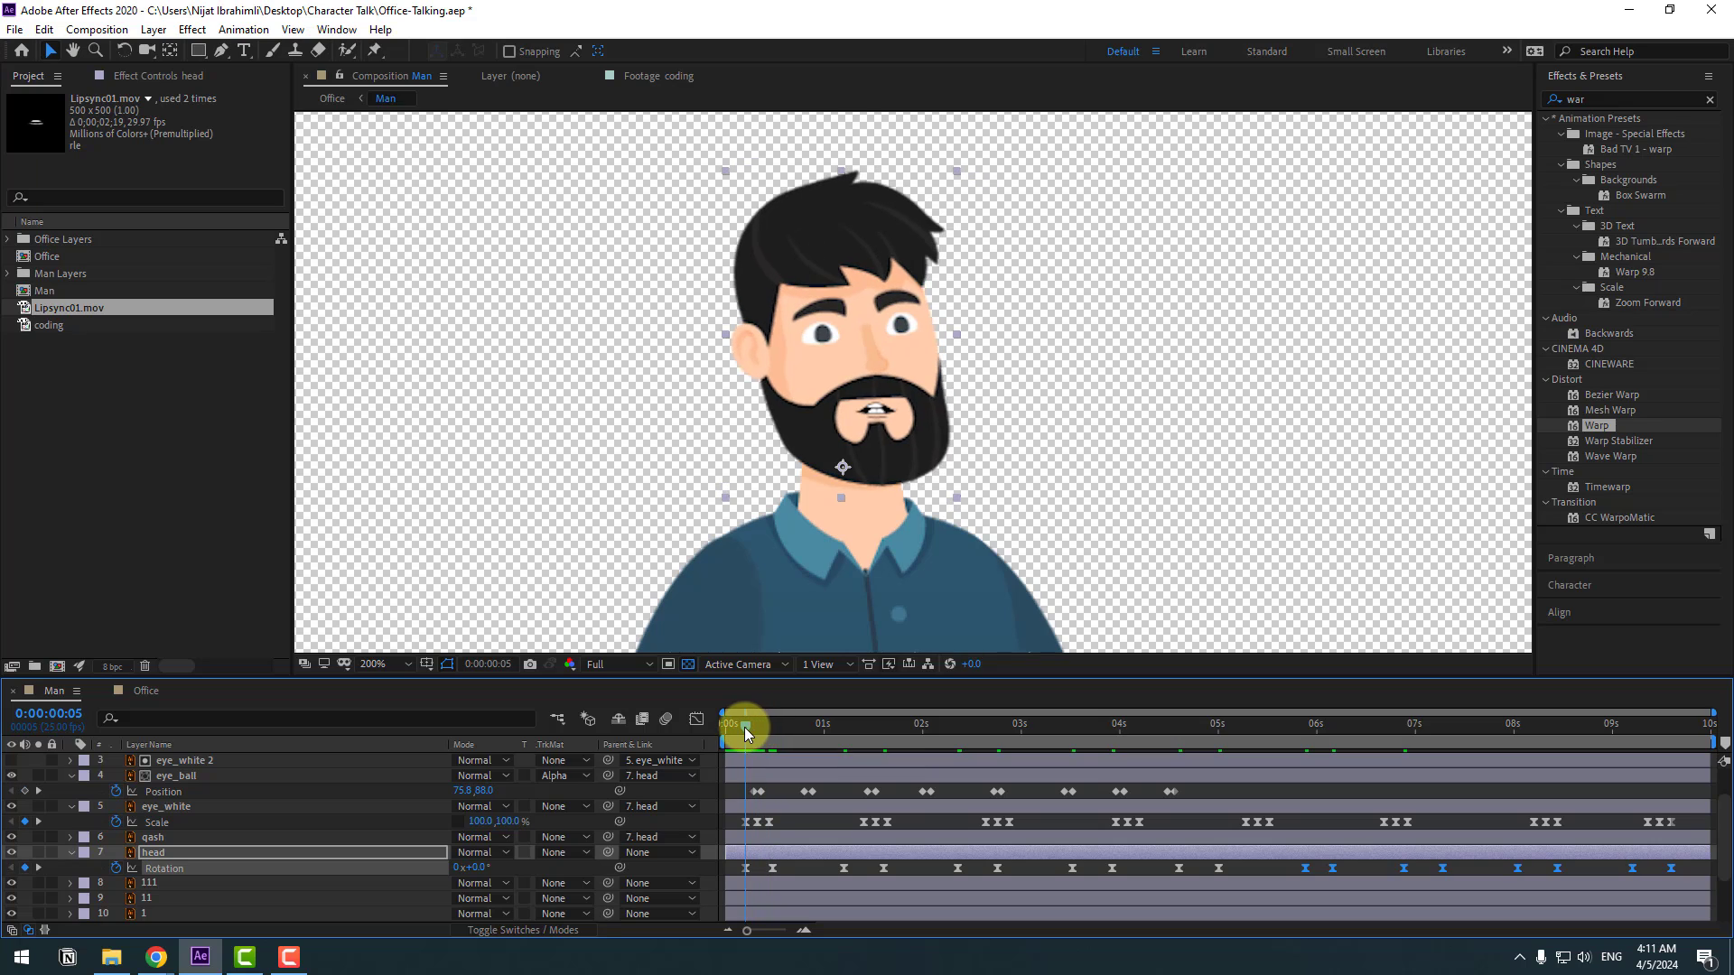
{"action": "left_click", "coordinate": [151, 852]}
{"action": "key", "text": "shift+p"}
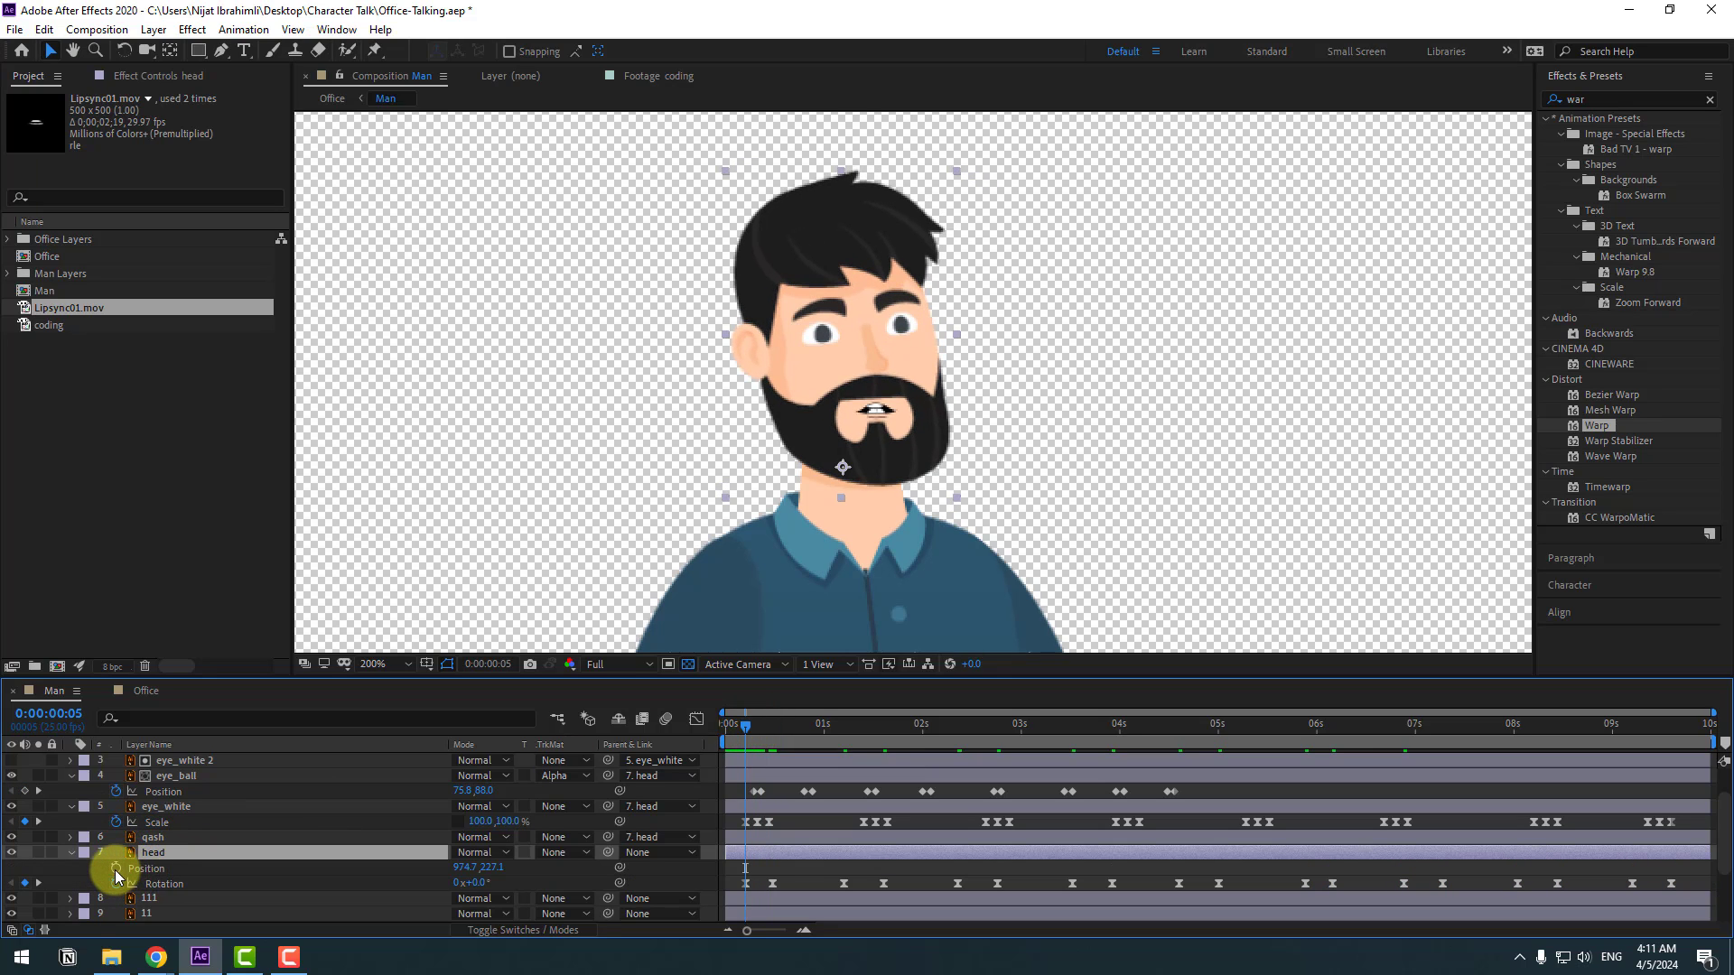
{"action": "left_click", "coordinate": [116, 868]}
{"action": "left_click_drag", "start_coordinate": [746, 723], "coordinate": [771, 724]}
{"action": "key", "text": "Down"}
{"action": "key", "text": "Down"}
{"action": "key", "text": "Down"}
{"action": "key", "text": "Down"}
{"action": "key", "text": "Down"}
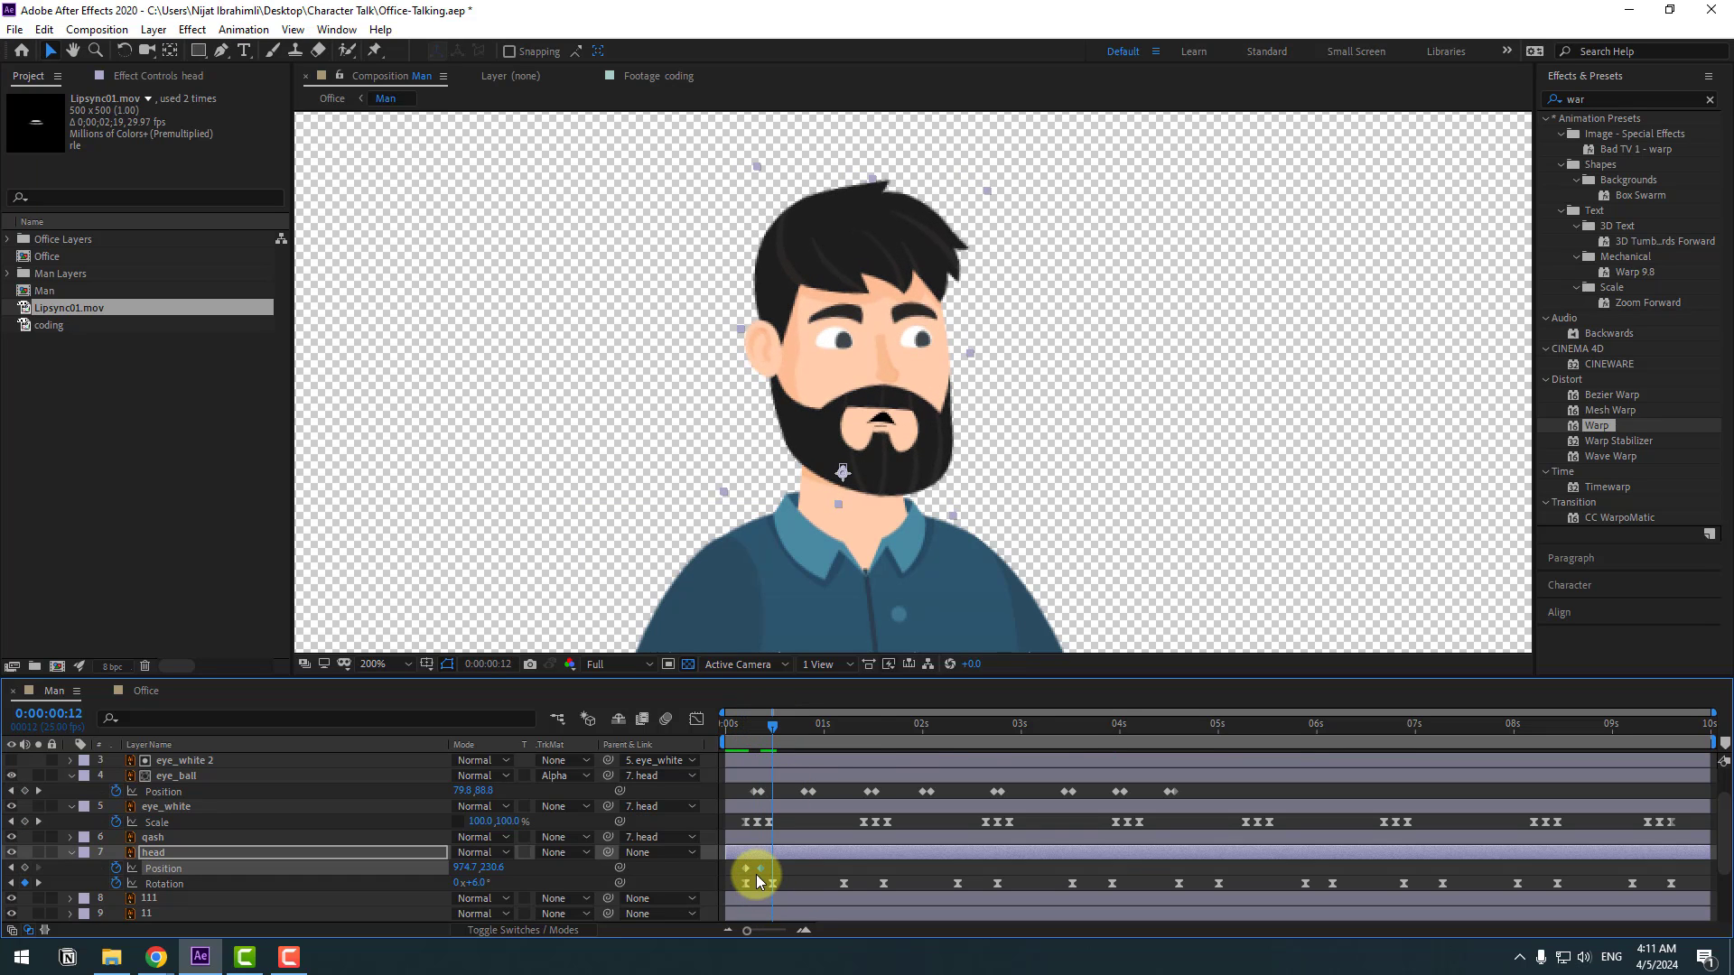
{"action": "key", "text": "Up"}
{"action": "key", "text": "Up"}
{"action": "key", "text": "Up"}
{"action": "key", "text": "Up"}
{"action": "key", "text": "Up"}
{"action": "key", "text": "Up"}
{"action": "key", "text": "Up"}
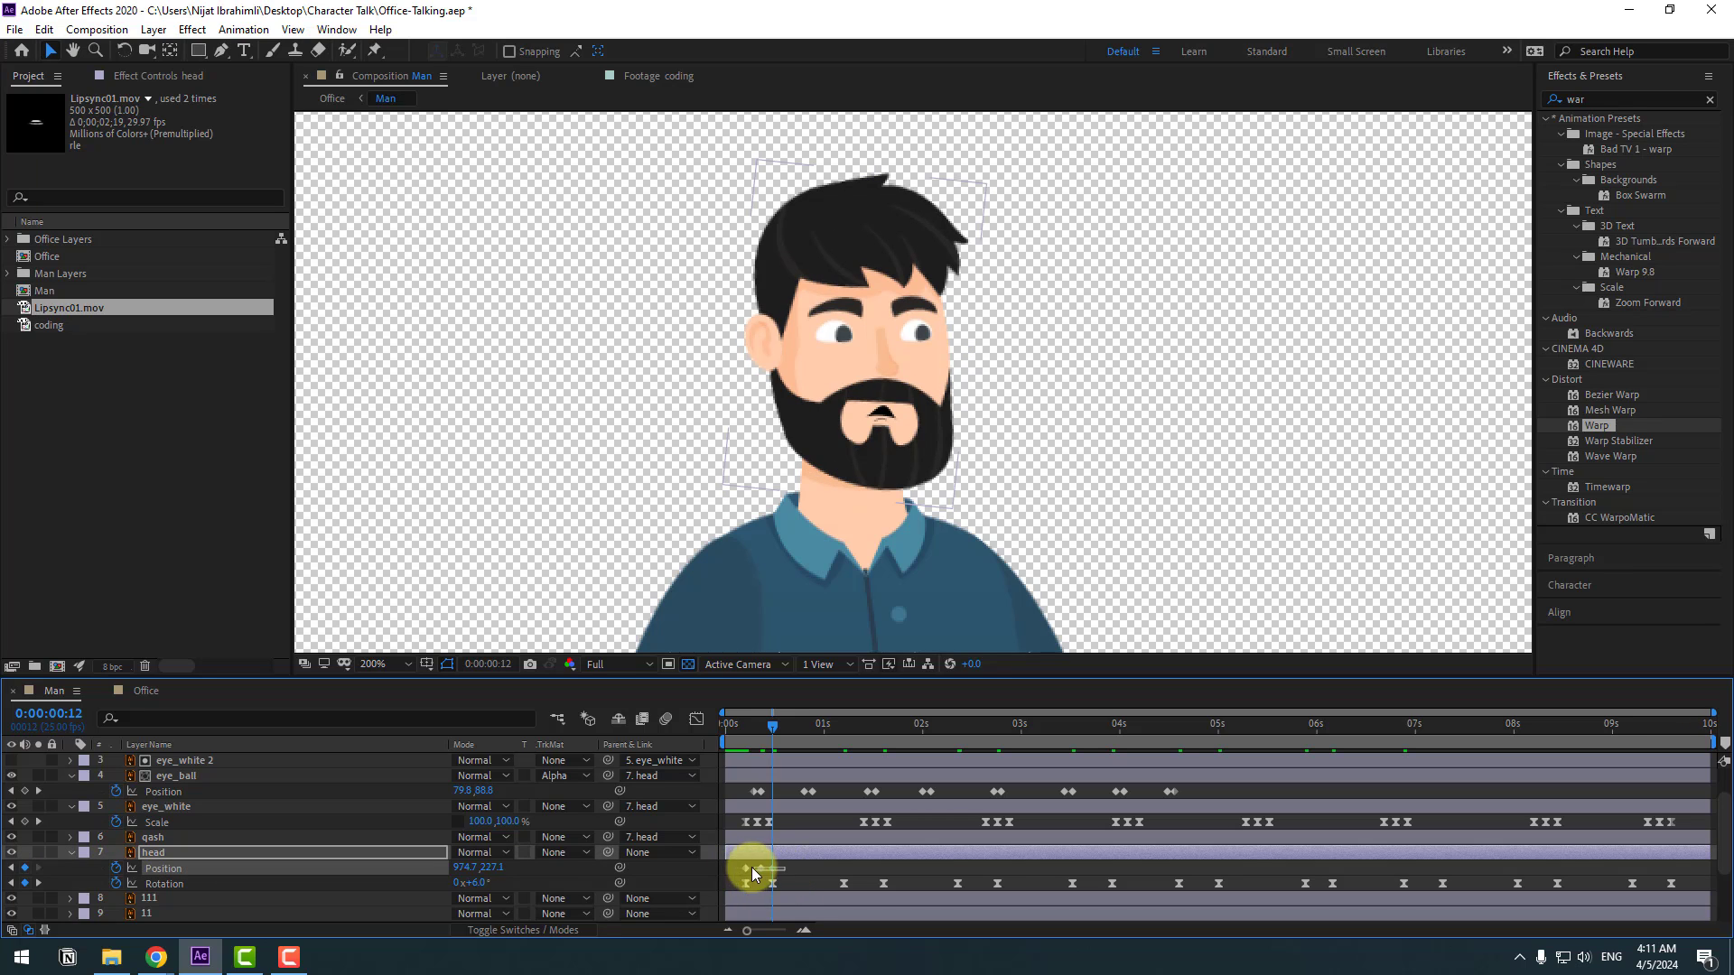
Apply Easy Ease to the head Position keyframes and preview the bob.
{"action": "left_click_drag", "start_coordinate": [751, 867], "coordinate": [741, 869]}
{"action": "right_click", "coordinate": [746, 868]}
{"action": "mouse_move", "coordinate": [858, 853]}
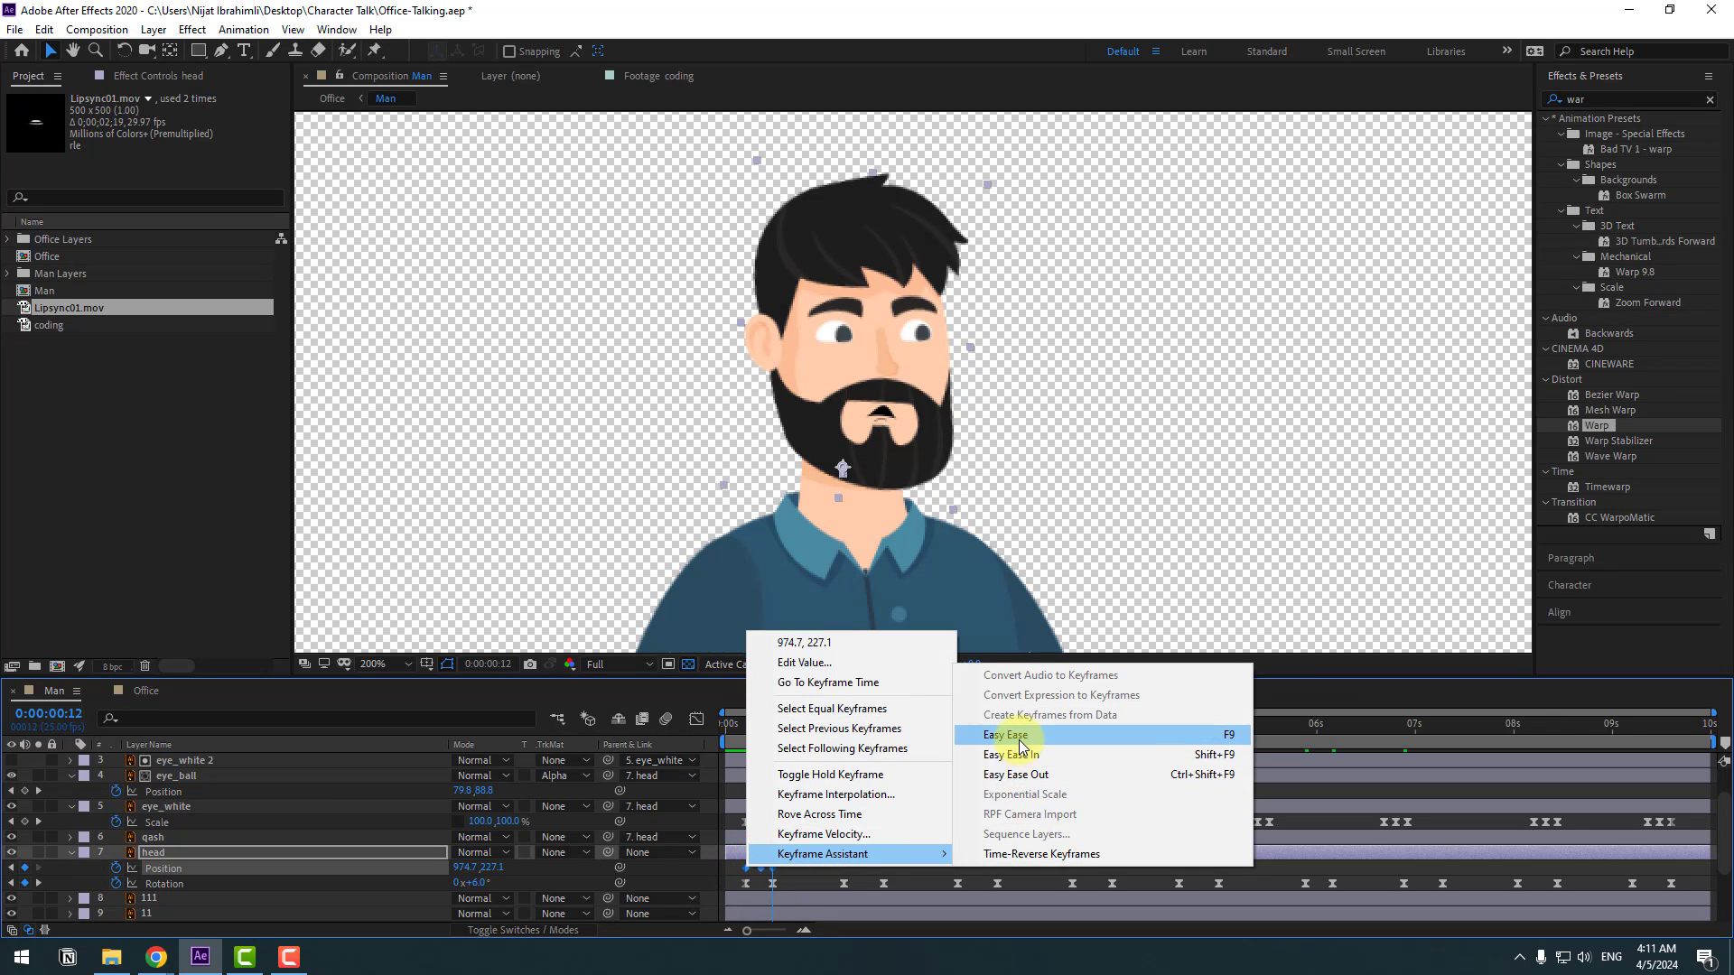
{"action": "left_click", "coordinate": [1020, 743]}
{"action": "key", "text": "space"}
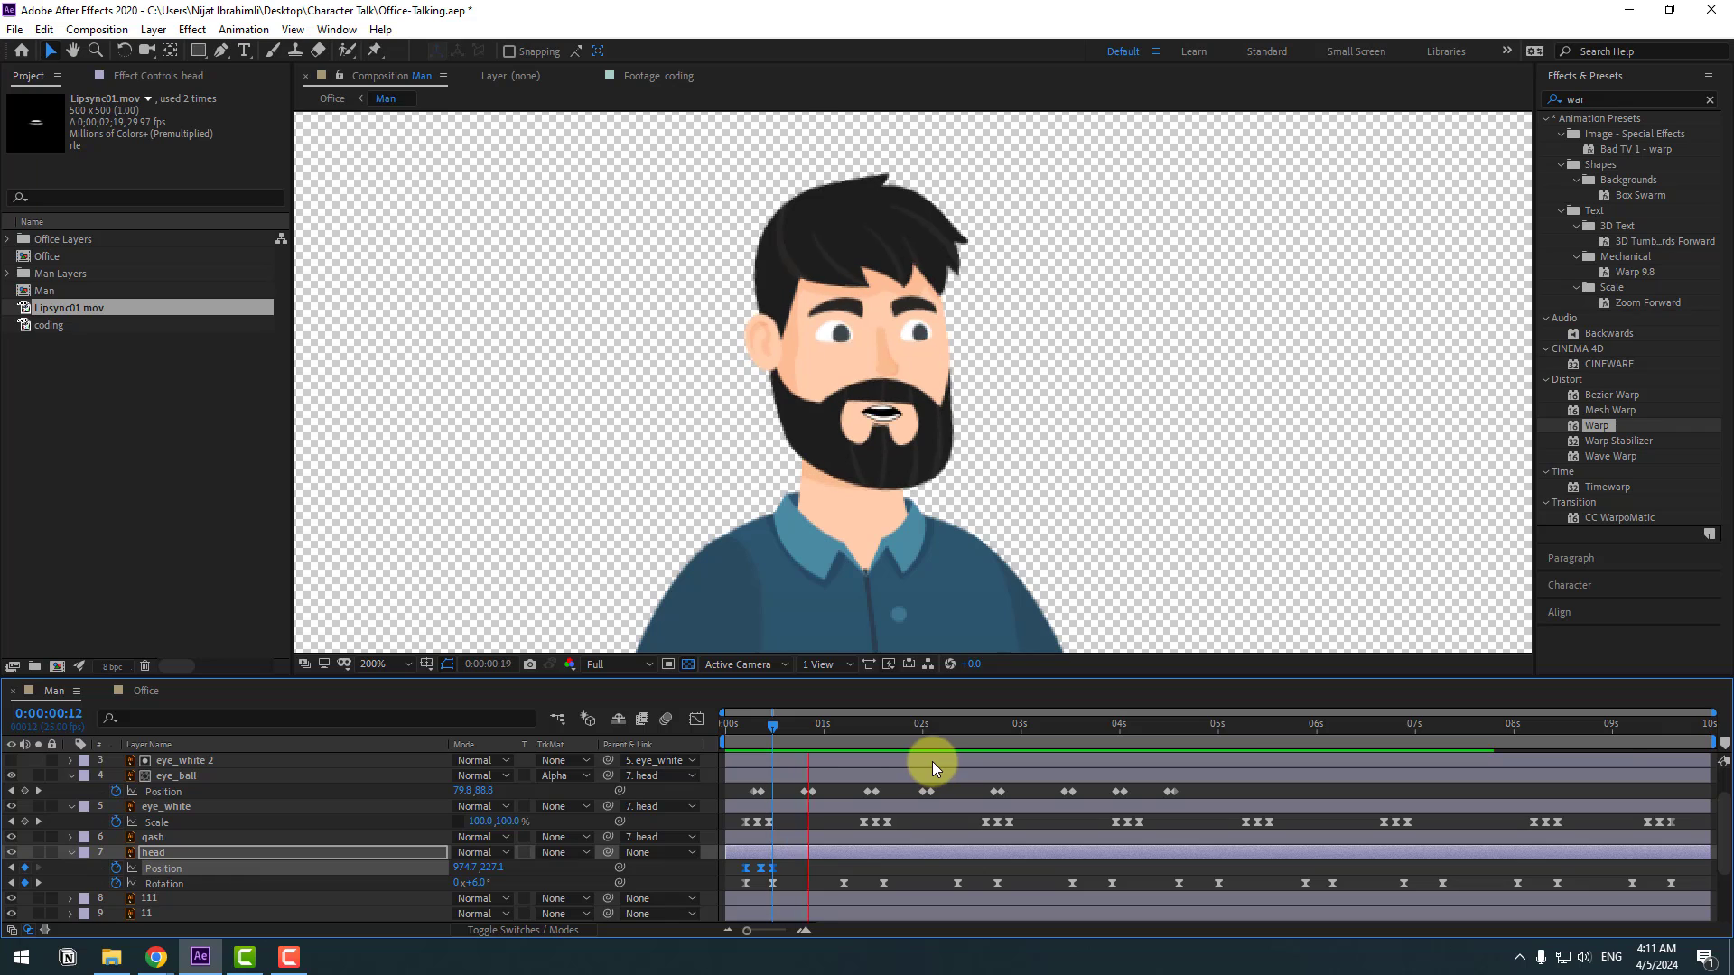
{"action": "left_click", "coordinate": [729, 866]}
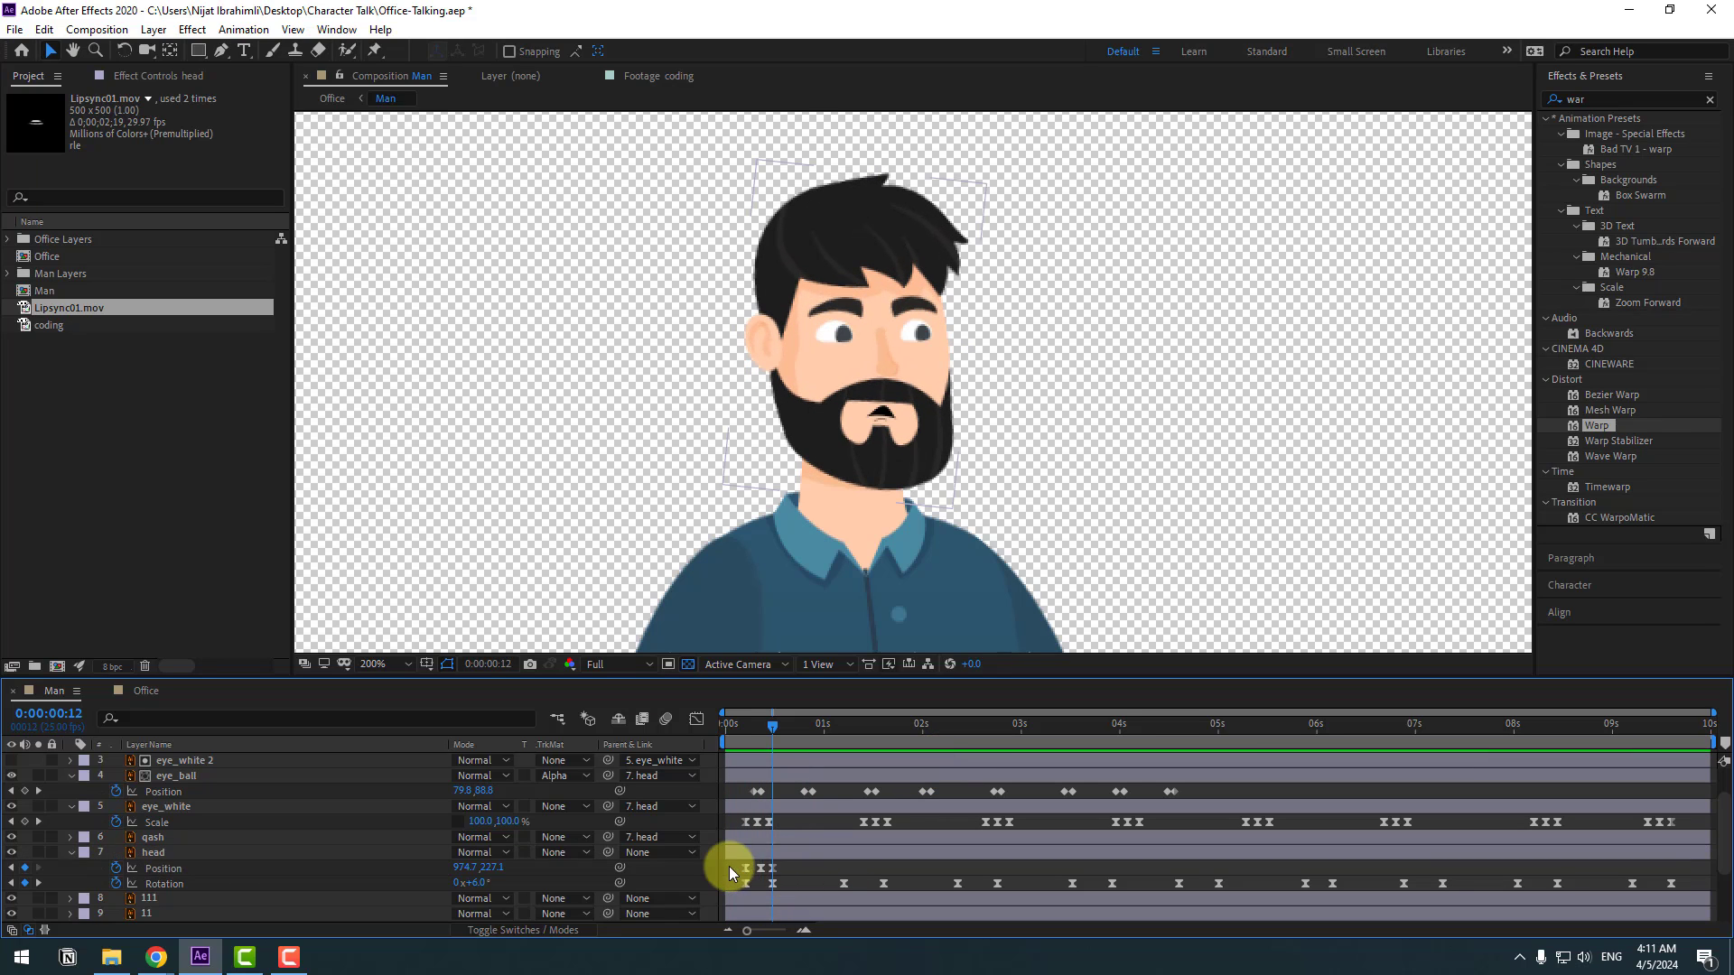
Paste the head bob keyframes at 01:05 and 02:09, stretching each pasted set wider.
{"action": "left_click_drag", "start_coordinate": [729, 865], "coordinate": [782, 848]}
{"action": "left_click_drag", "start_coordinate": [813, 730], "coordinate": [847, 730]}
{"action": "key", "text": "ctrl+v"}
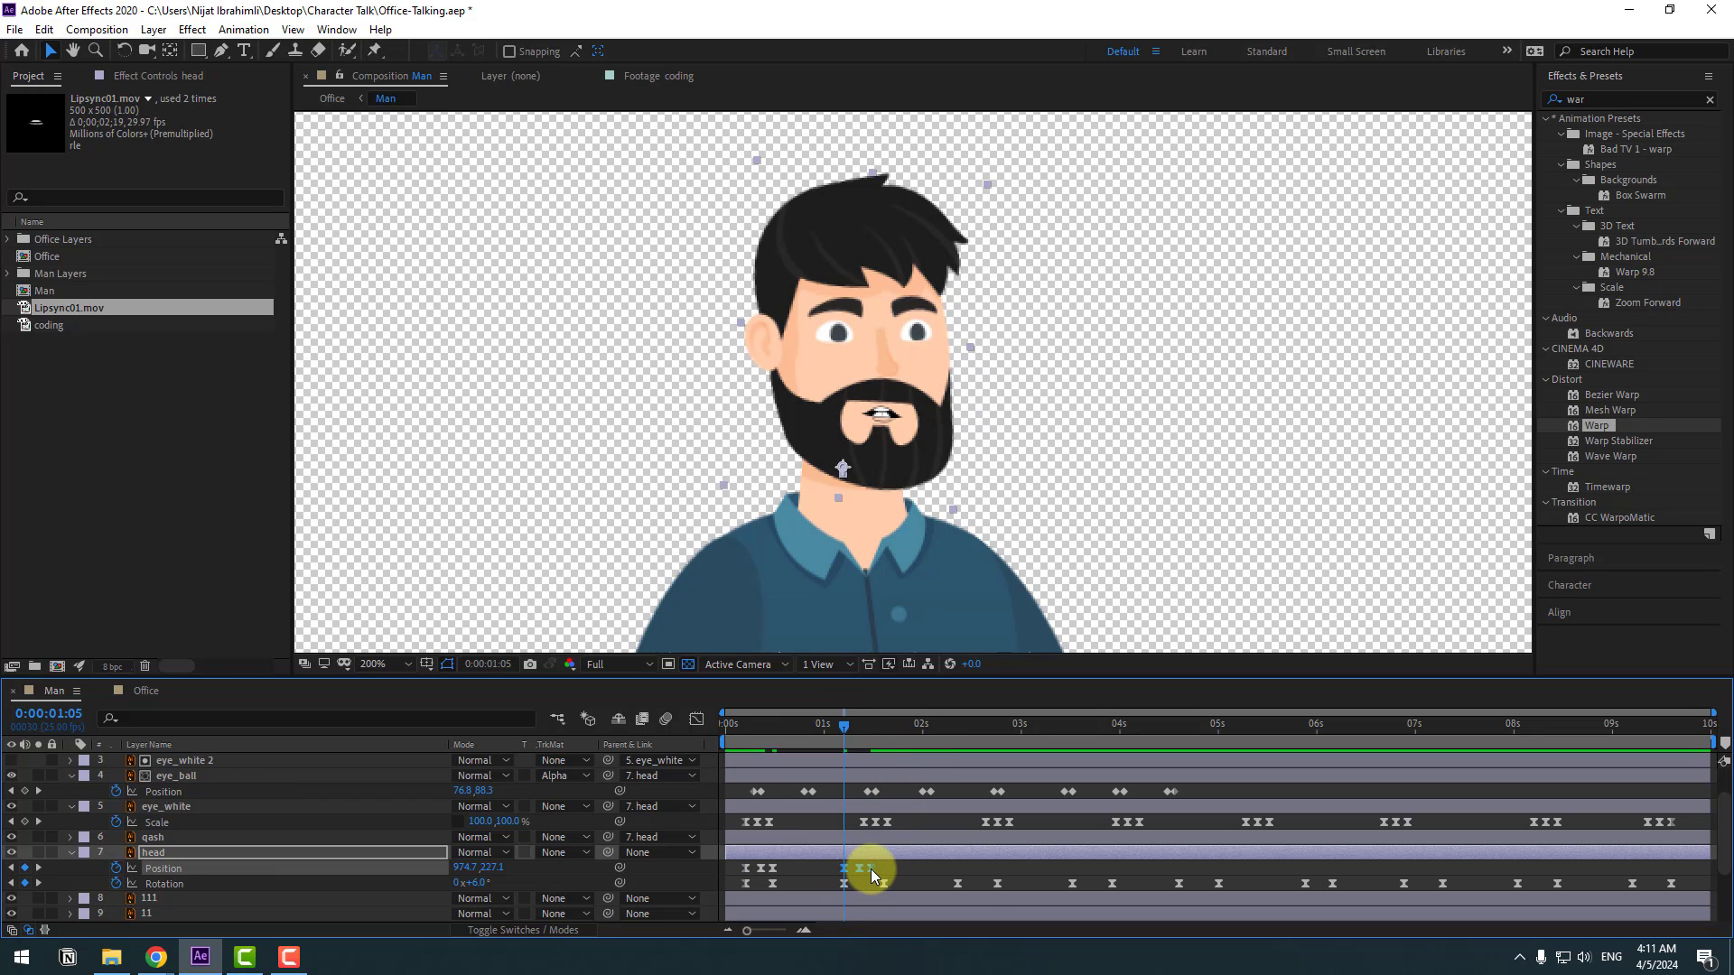
{"action": "left_click_drag", "start_coordinate": [871, 869], "coordinate": [882, 869], "text": "alt"}
{"action": "left_click_drag", "start_coordinate": [951, 724], "coordinate": [957, 724]}
{"action": "key", "text": "ctrl+v"}
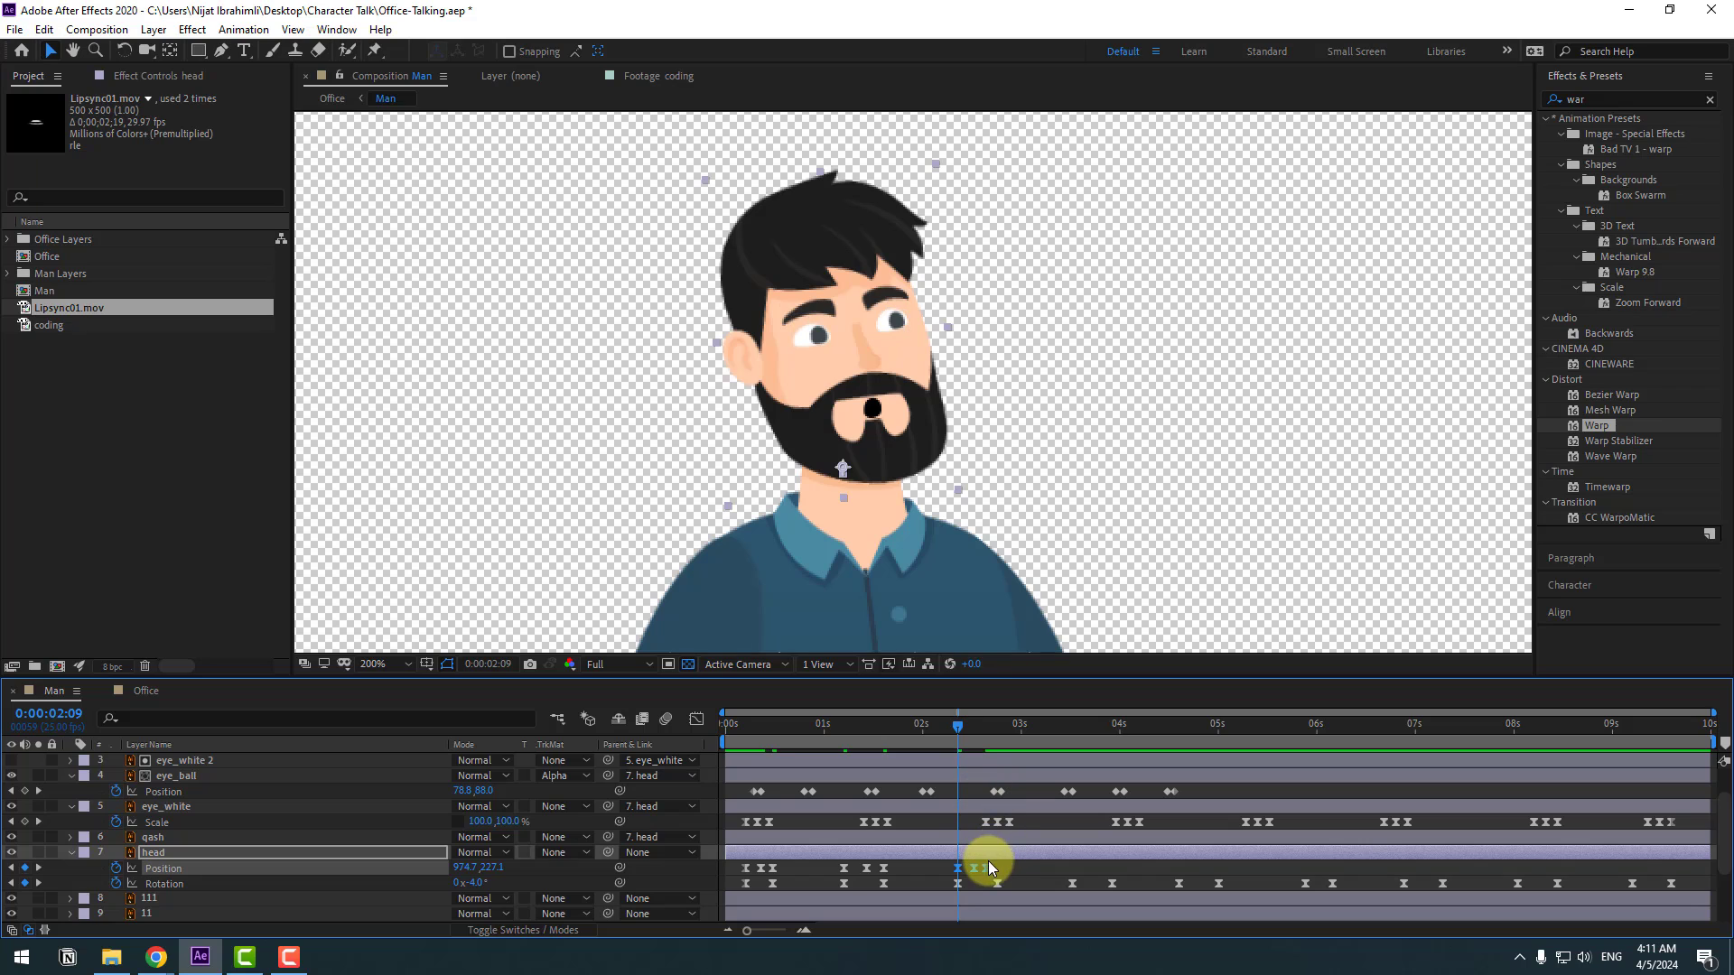
{"action": "mouse_move", "coordinate": [989, 865]}
{"action": "left_mouse_down", "text": "alt"}
{"action": "mouse_move", "coordinate": [932, 864]}
{"action": "mouse_move", "coordinate": [966, 881]}
{"action": "left_mouse_up", "text": "alt"}
{"action": "left_click", "coordinate": [972, 883]}
{"action": "left_click", "coordinate": [979, 871]}
Paste the head bob keyframes again at 03:13, 04:13, 05:22, 07:02 and 08:00.
{"action": "left_click_drag", "start_coordinate": [1055, 726], "coordinate": [1173, 726]}
{"action": "key", "text": "ctrl+v"}
{"action": "key", "text": "ctrl+v"}
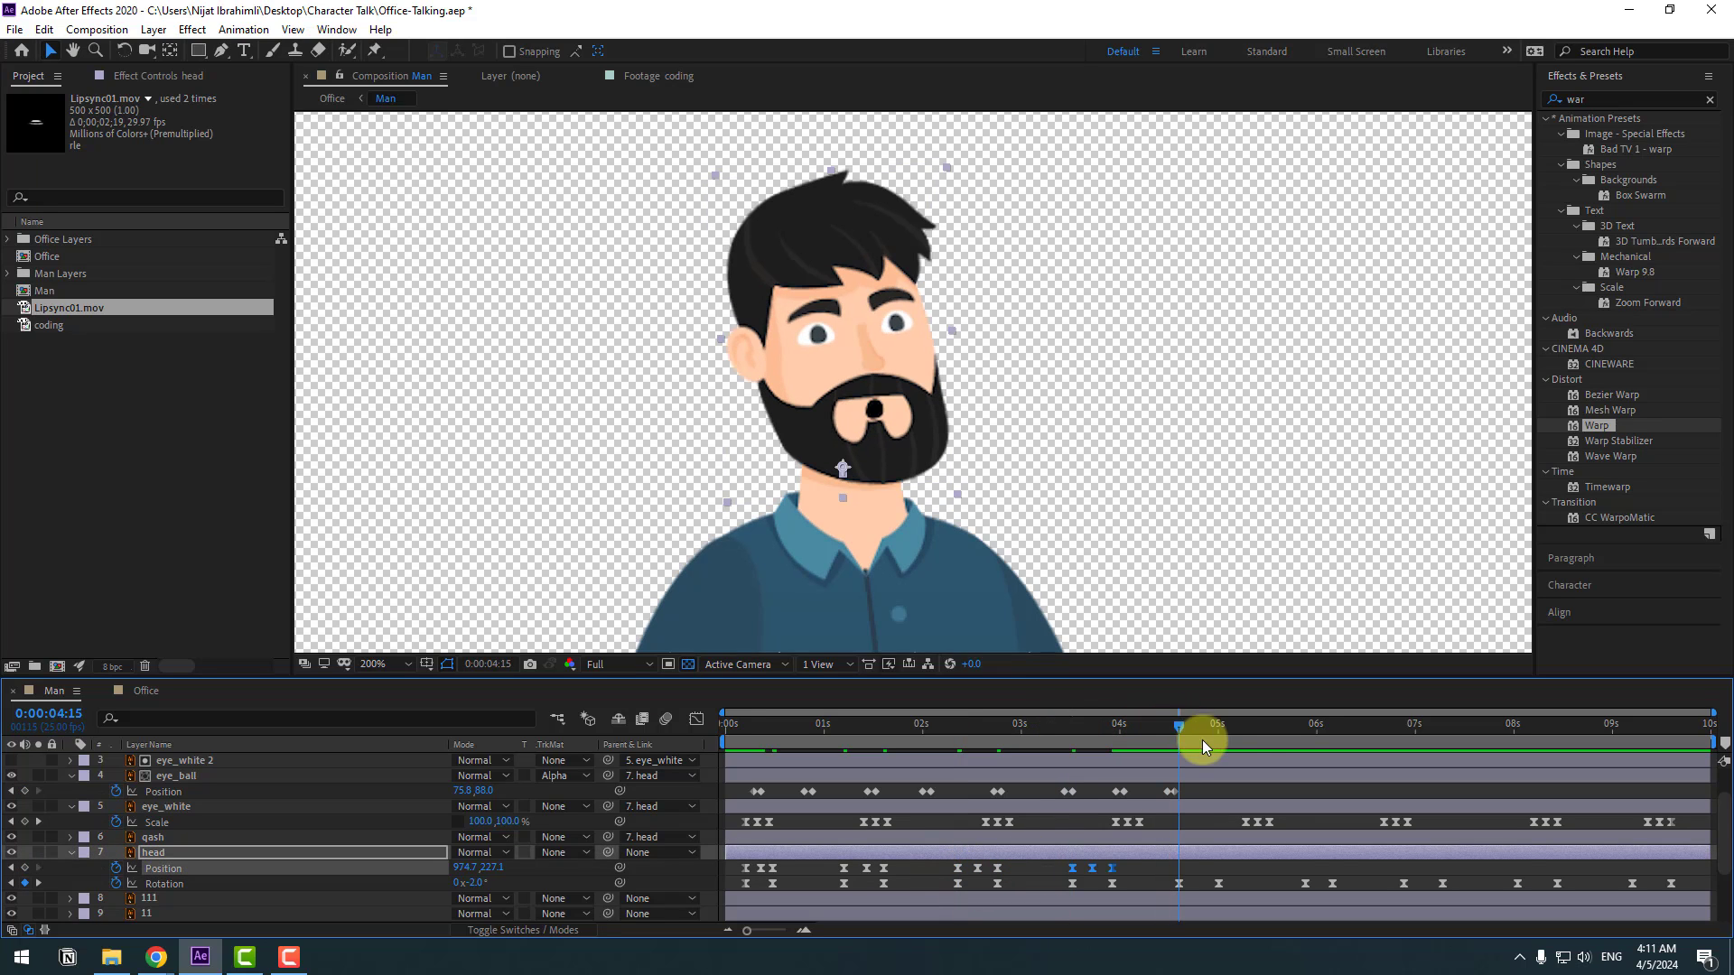
{"action": "left_click", "coordinate": [1305, 726]}
{"action": "key", "text": "ctrl+v"}
{"action": "left_click", "coordinate": [1405, 723]}
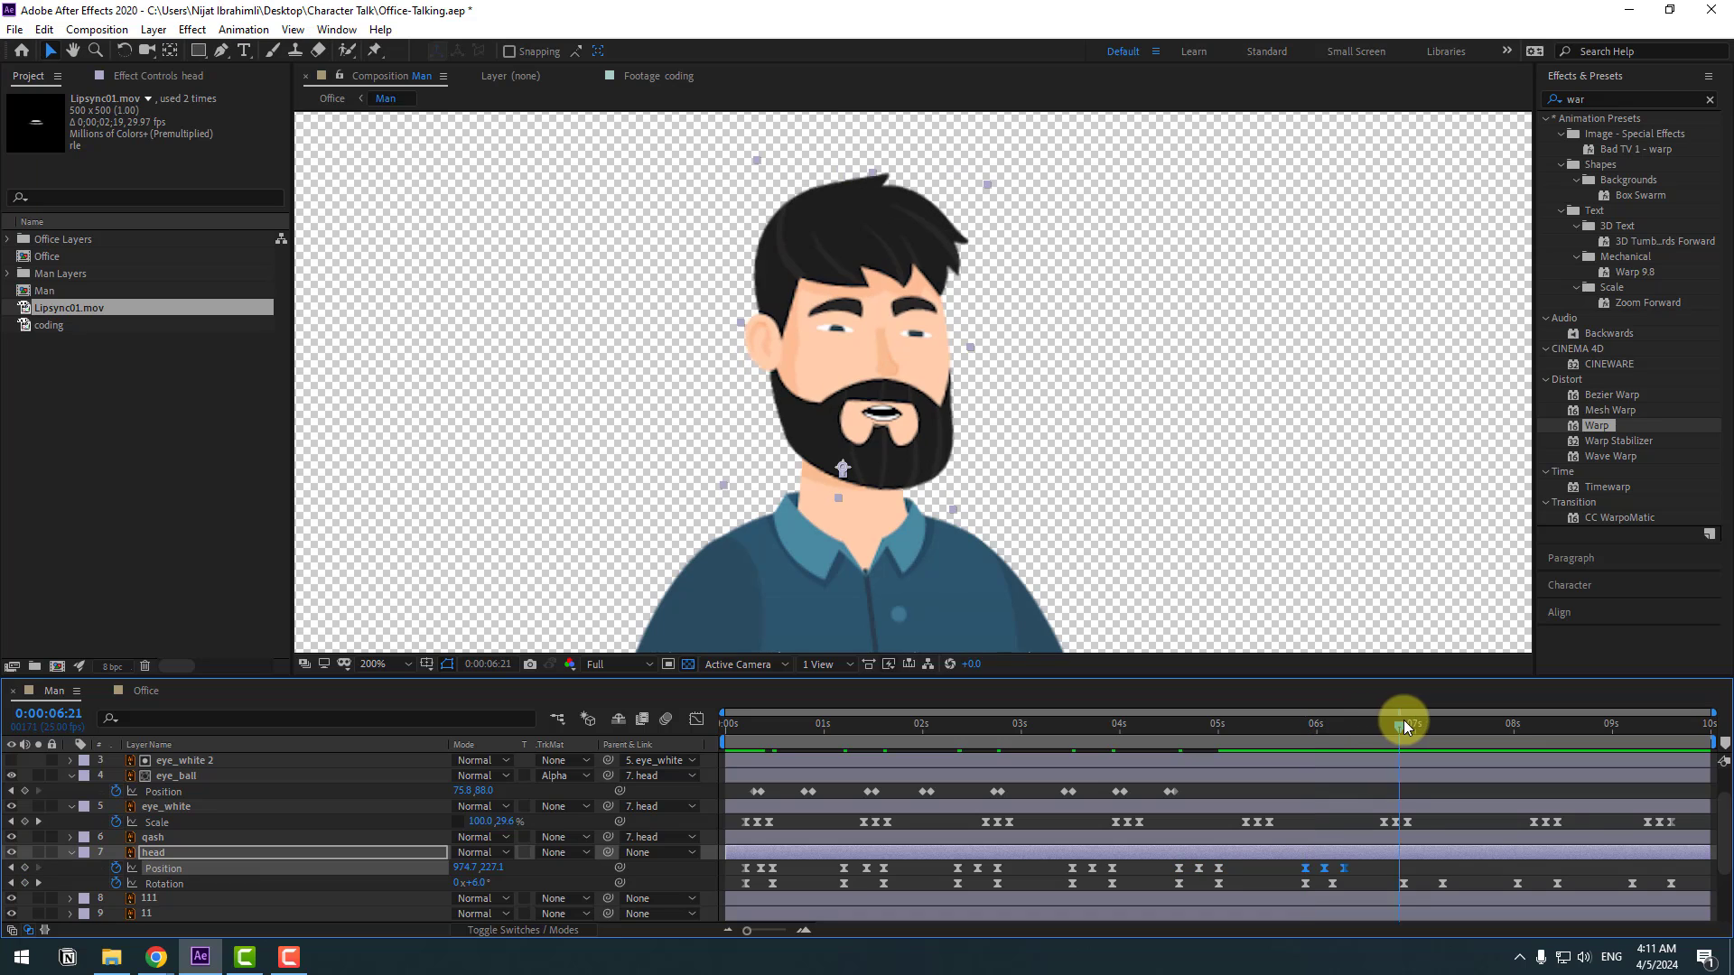
{"action": "key", "text": "ctrl+v"}
{"action": "left_click", "coordinate": [1515, 725]}
{"action": "key", "text": "ctrl+v"}
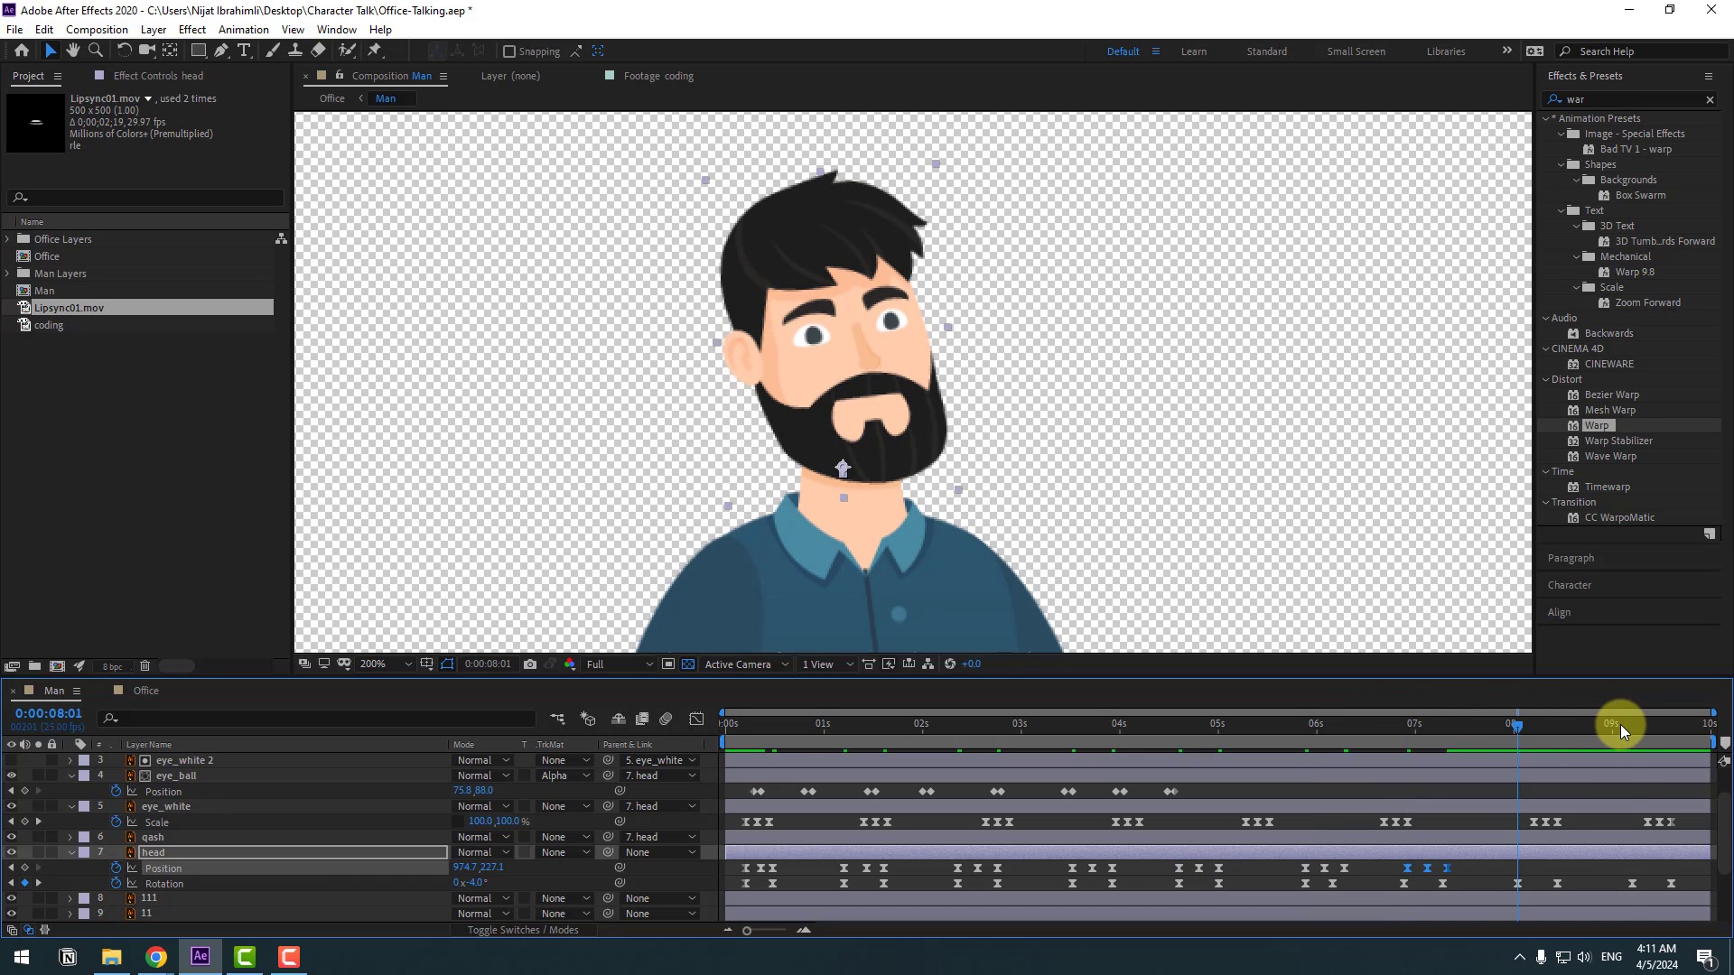
{"action": "left_click", "coordinate": [1629, 724]}
{"action": "key", "text": "ctrl+v"}
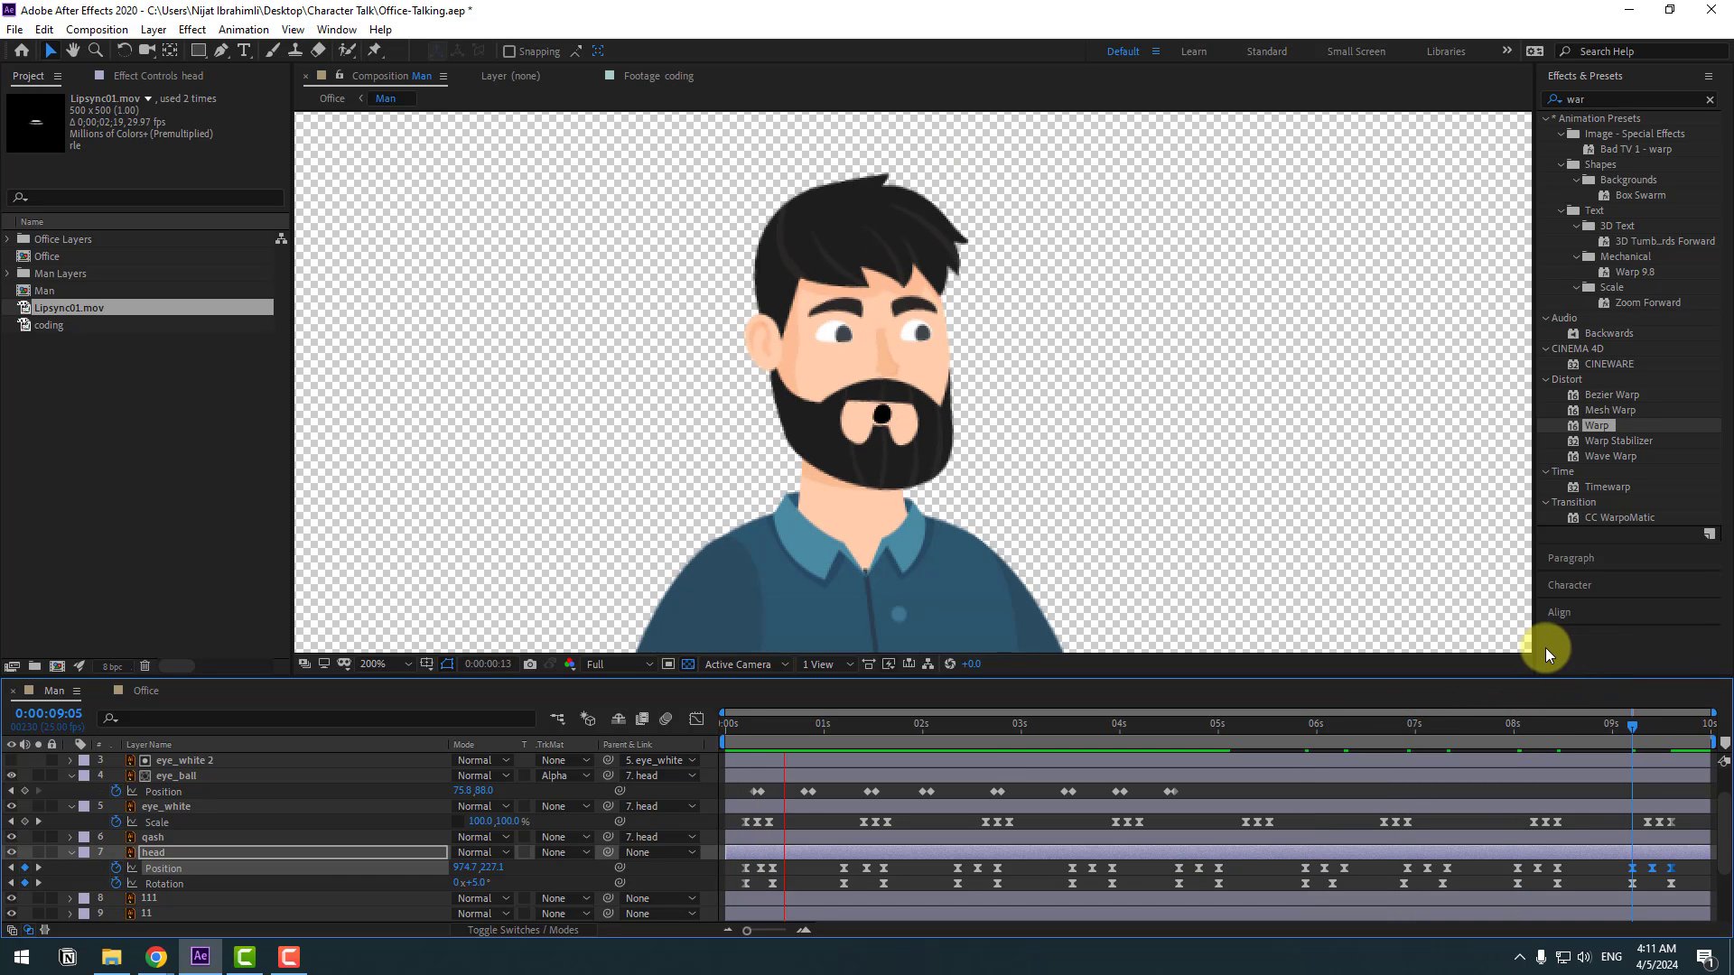
Stop the preview and parent the head layer to the beden layer.
{"action": "scroll", "coordinate": [1082, 889], "scroll_direction": "up", "scroll_amount": 1}
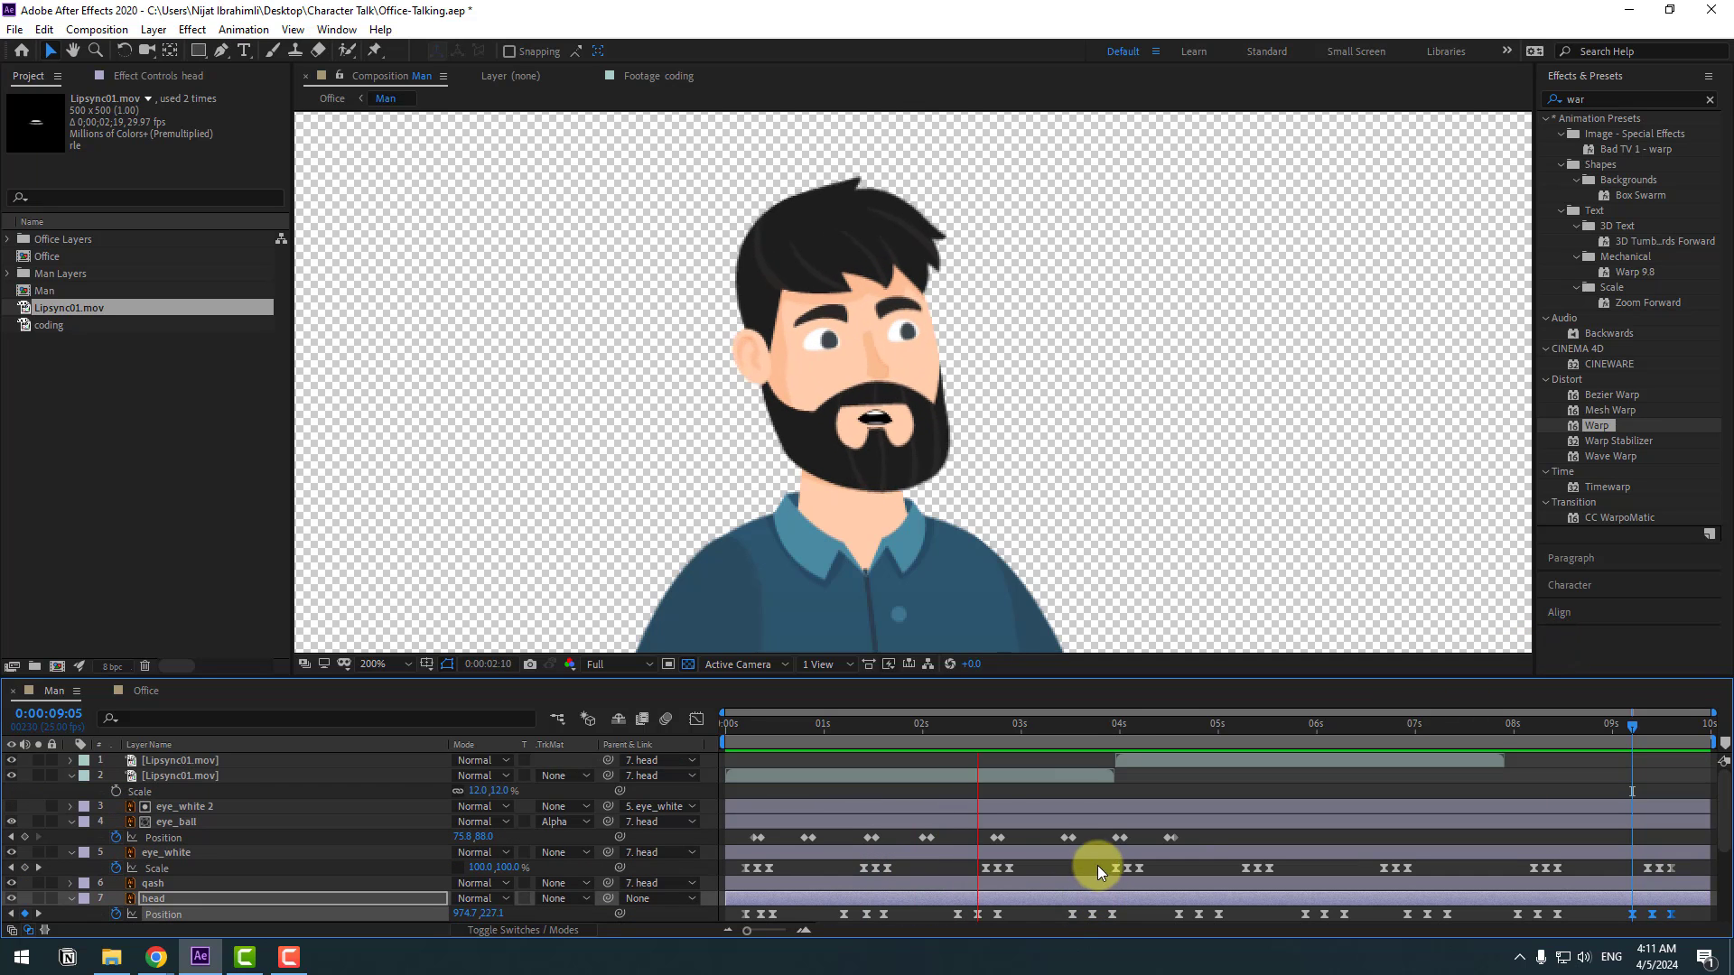
{"action": "left_click", "coordinate": [1087, 728]}
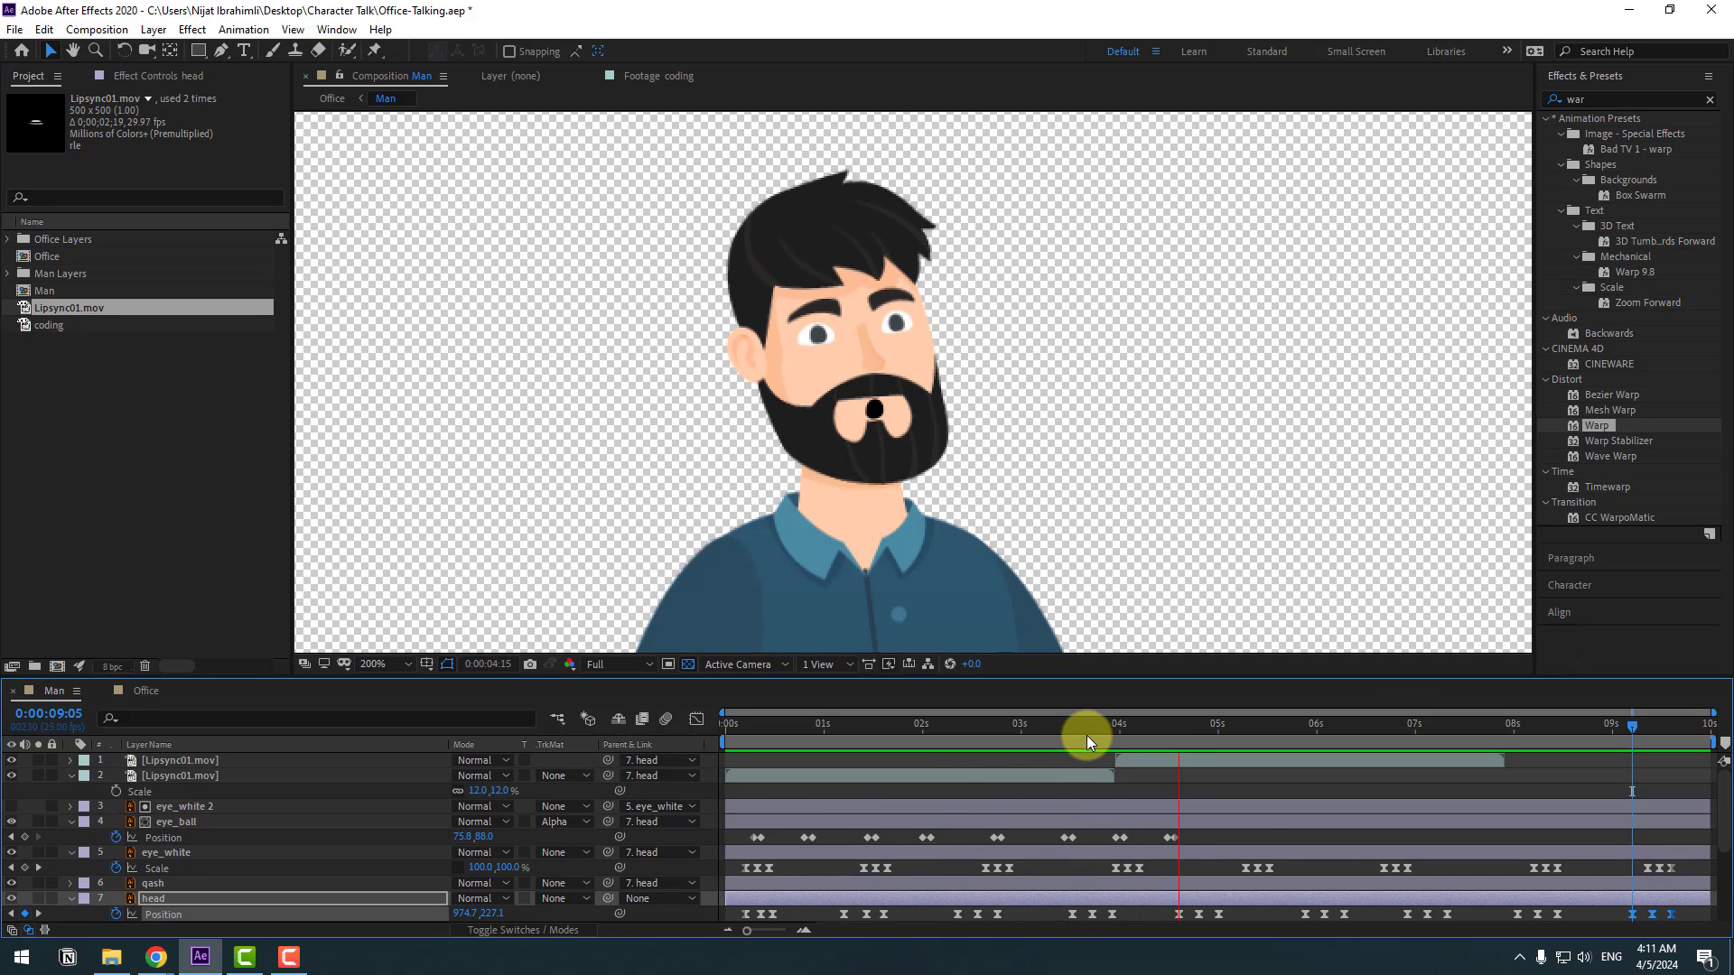
{"action": "scroll", "coordinate": [1038, 836], "scroll_direction": "down", "scroll_amount": 2}
{"action": "key", "text": "shift+r"}
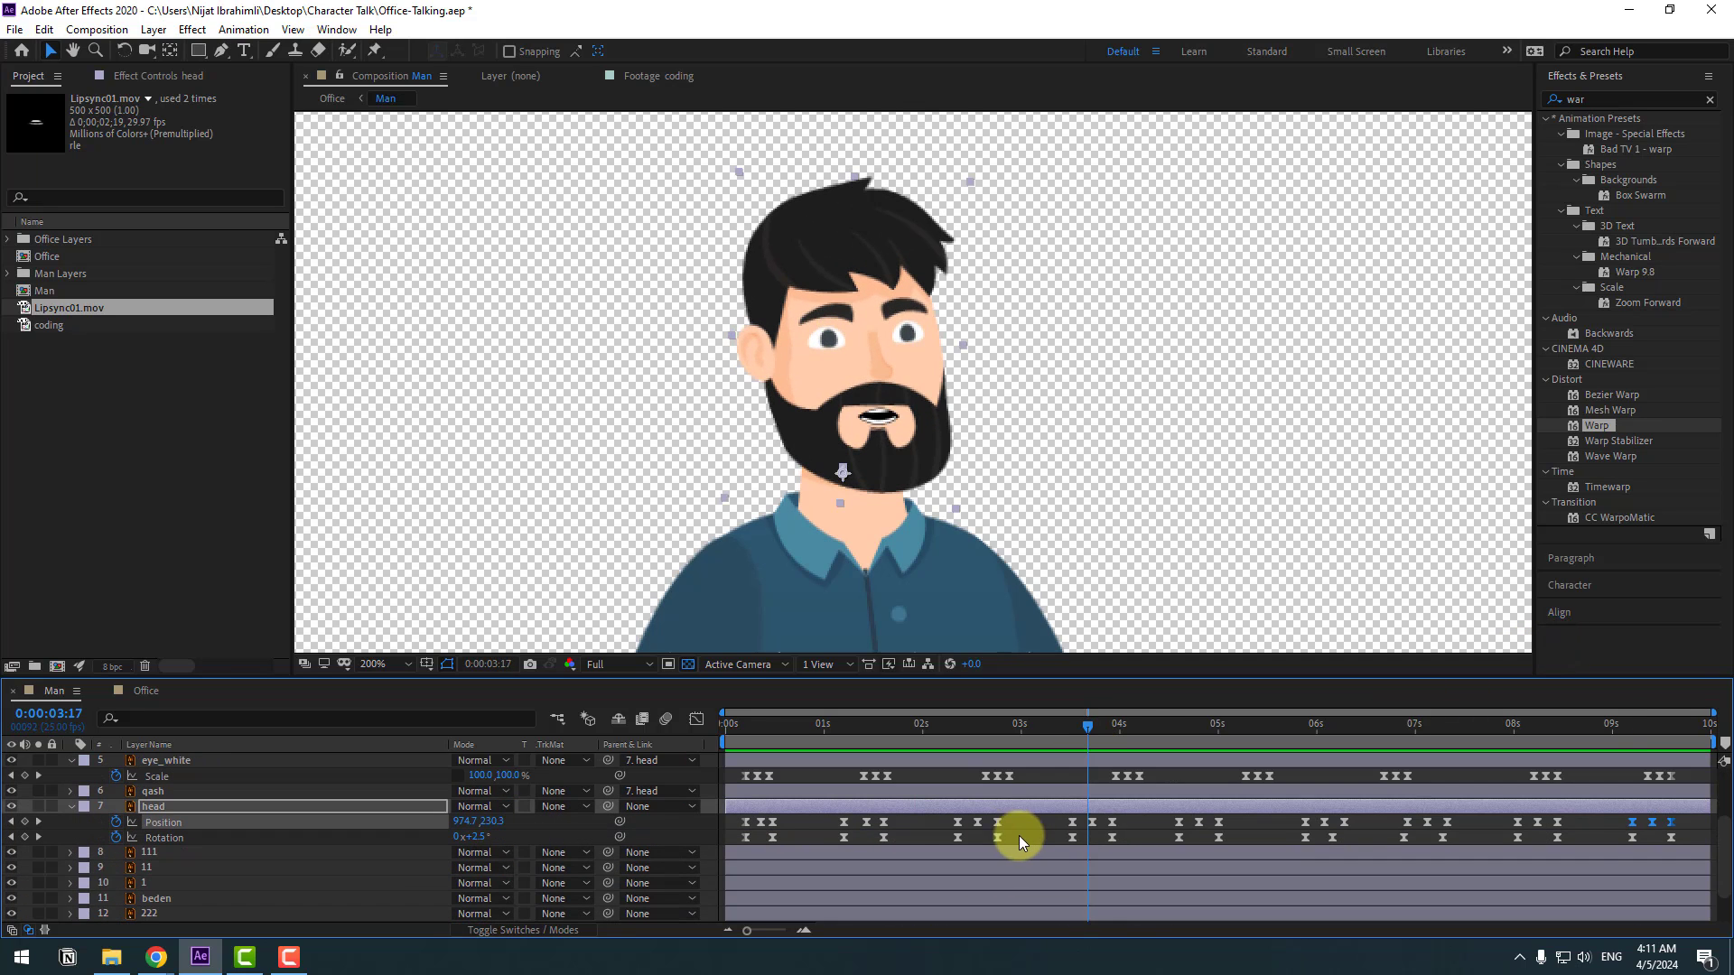
{"action": "left_click", "coordinate": [144, 808]}
{"action": "scroll", "coordinate": [350, 853], "scroll_direction": "down", "scroll_amount": 1}
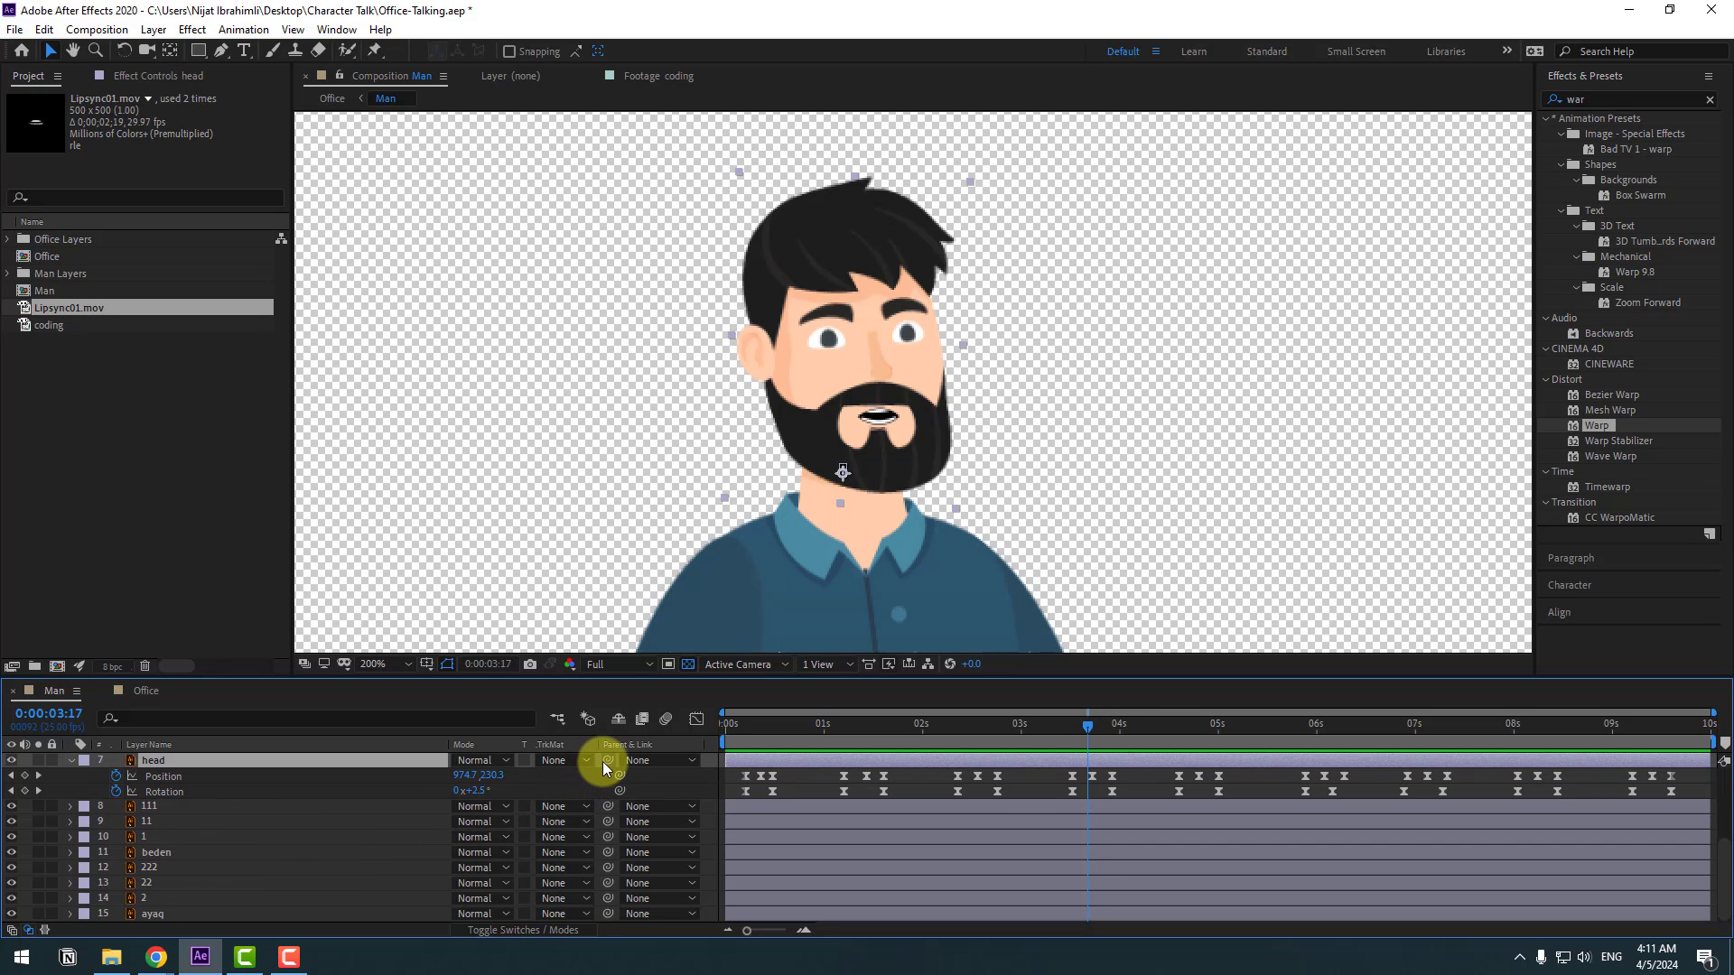
{"action": "left_click_drag", "start_coordinate": [606, 761], "coordinate": [161, 854]}
Rename the beden layer to 'body'.
{"action": "left_click", "coordinate": [161, 854]}
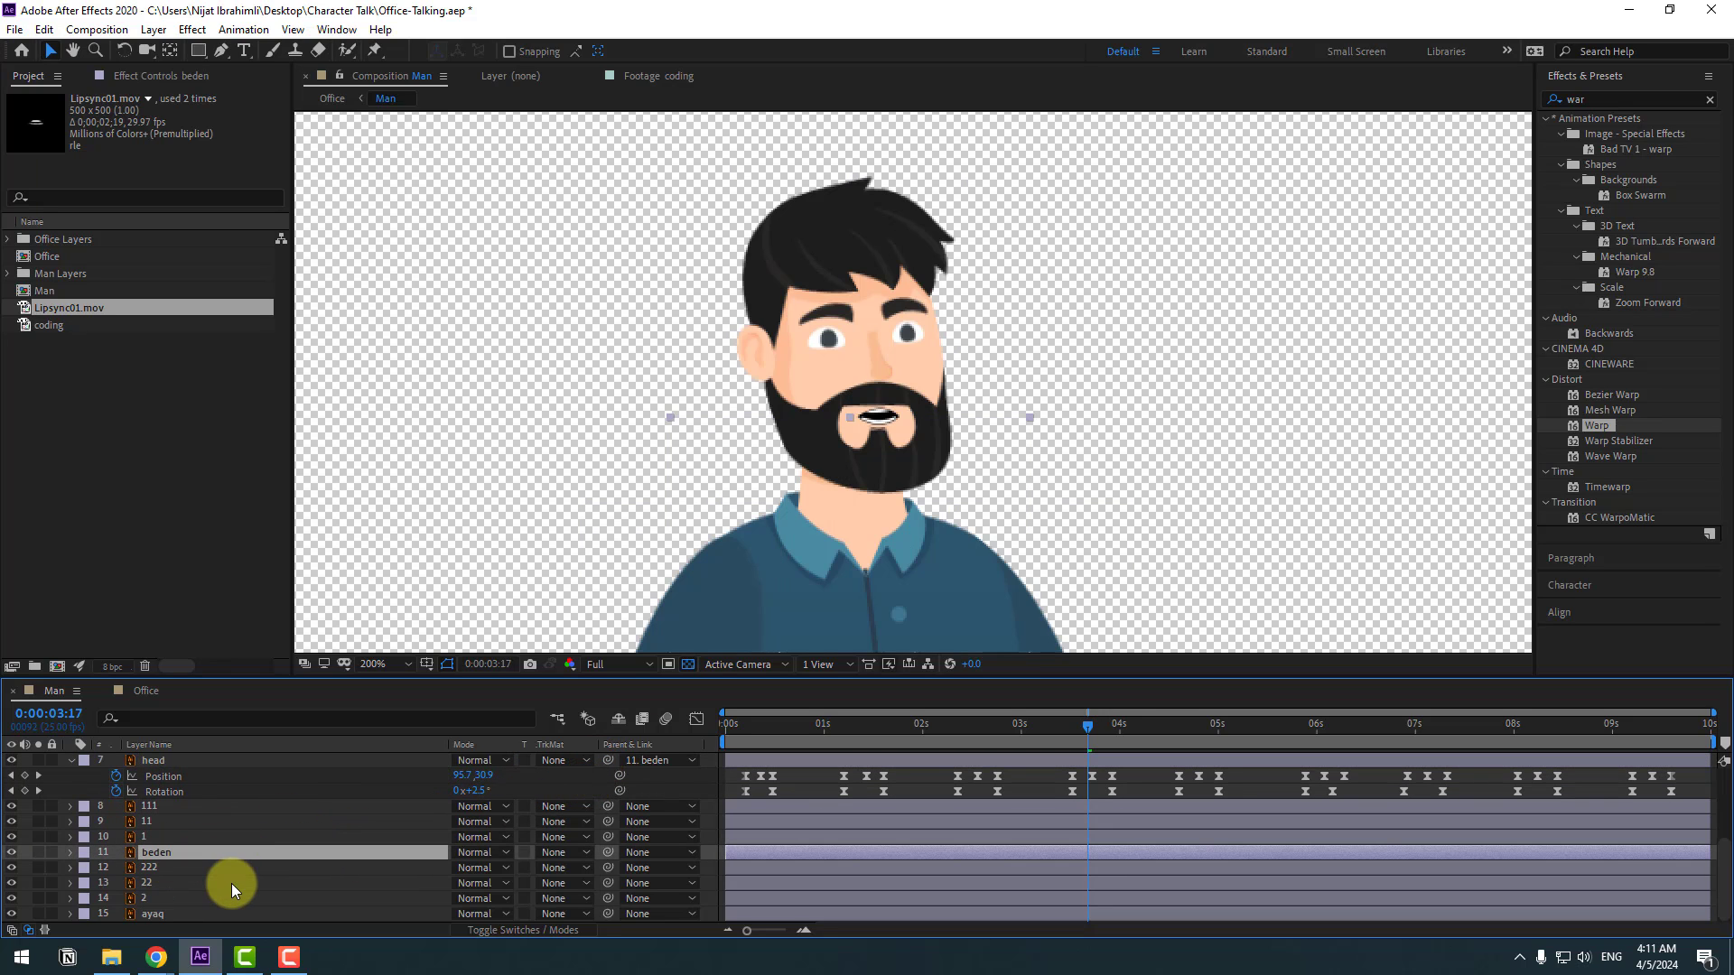
{"action": "key", "text": "Return"}
{"action": "type", "text": "body"}
{"action": "key", "text": "Return"}
Parent layer 1 to 11, 11 to 111, and 111 to body.
{"action": "left_click", "coordinate": [352, 840]}
{"action": "left_click_drag", "start_coordinate": [607, 836], "coordinate": [170, 822]}
{"action": "left_click_drag", "start_coordinate": [608, 822], "coordinate": [152, 804]}
{"action": "left_click", "coordinate": [150, 808]}
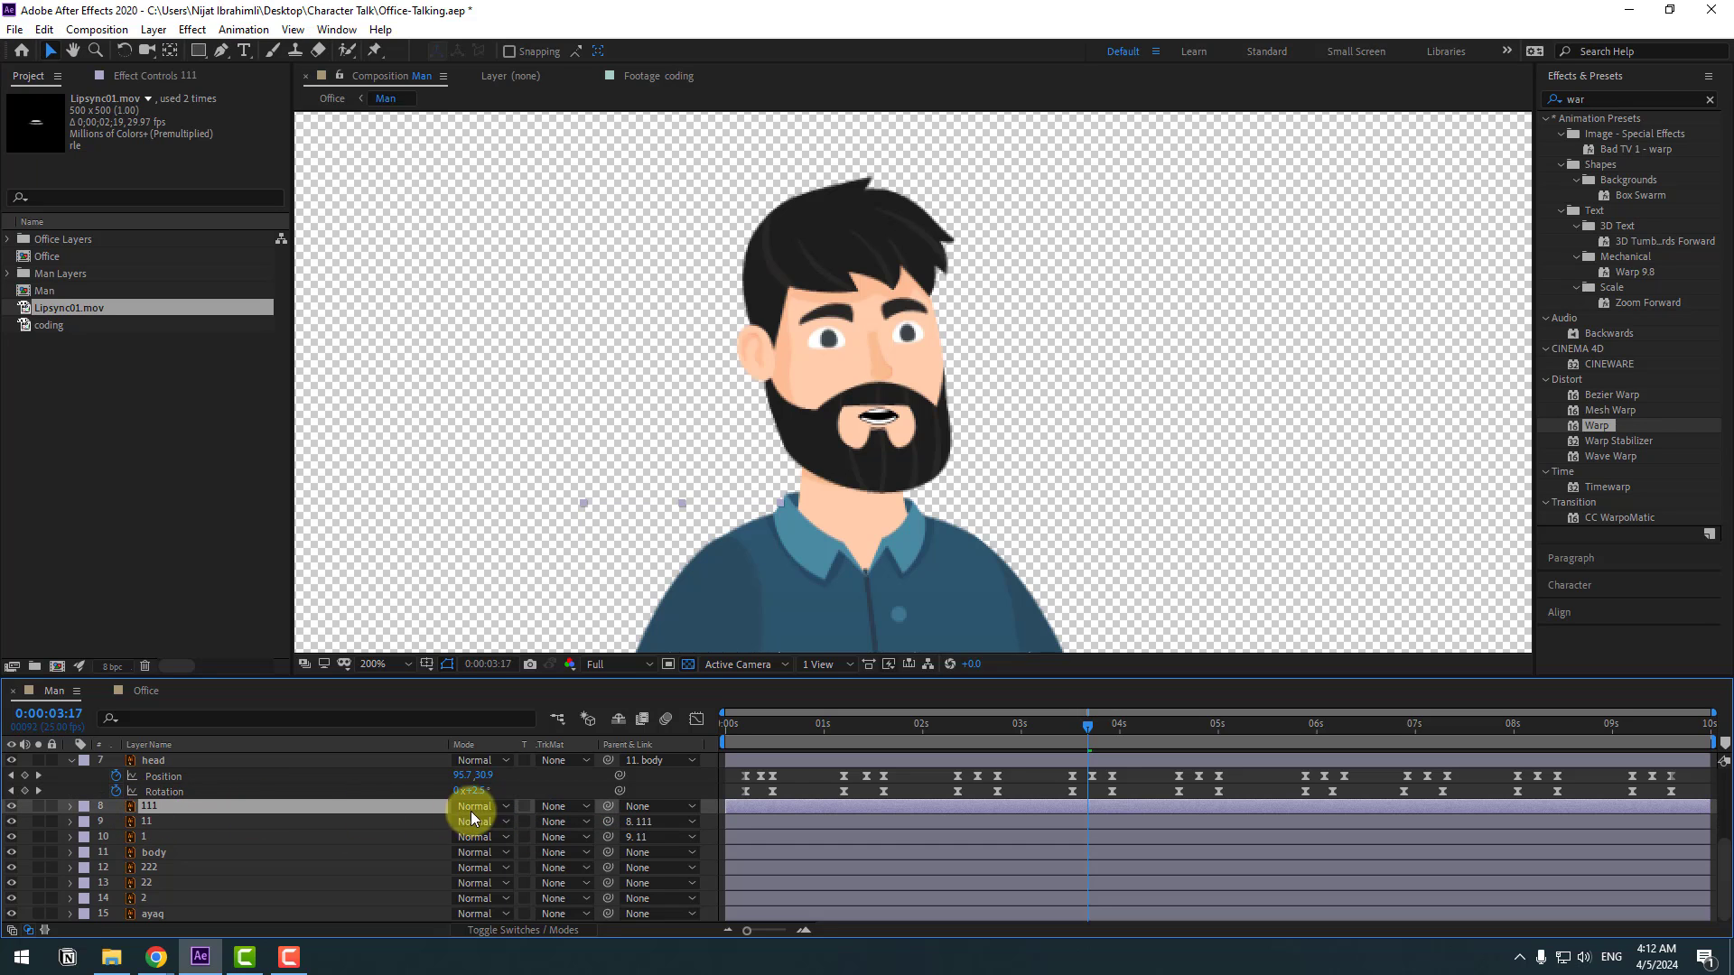
{"action": "left_click_drag", "start_coordinate": [594, 804], "coordinate": [171, 850]}
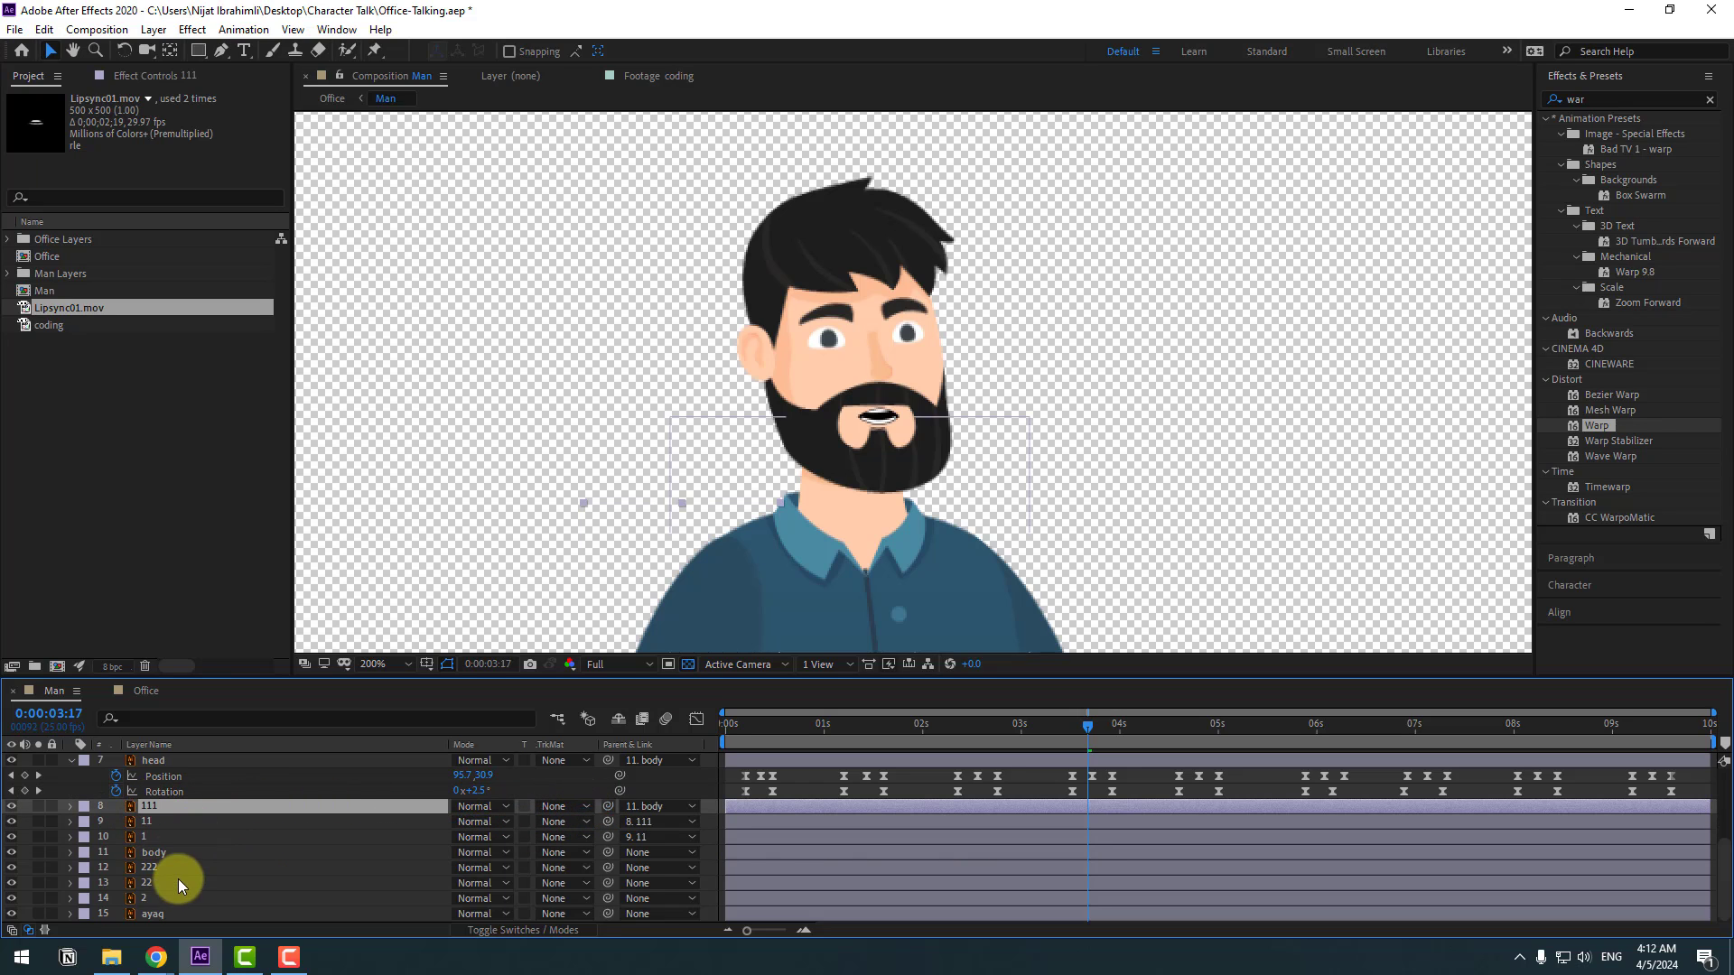
Parent layer 2 to 22, 22 to 222, and 222 to body.
{"action": "left_click", "coordinate": [149, 898]}
{"action": "left_click_drag", "start_coordinate": [608, 903], "coordinate": [143, 886]}
{"action": "left_click", "coordinate": [142, 885]}
{"action": "left_click_drag", "start_coordinate": [612, 882], "coordinate": [144, 866]}
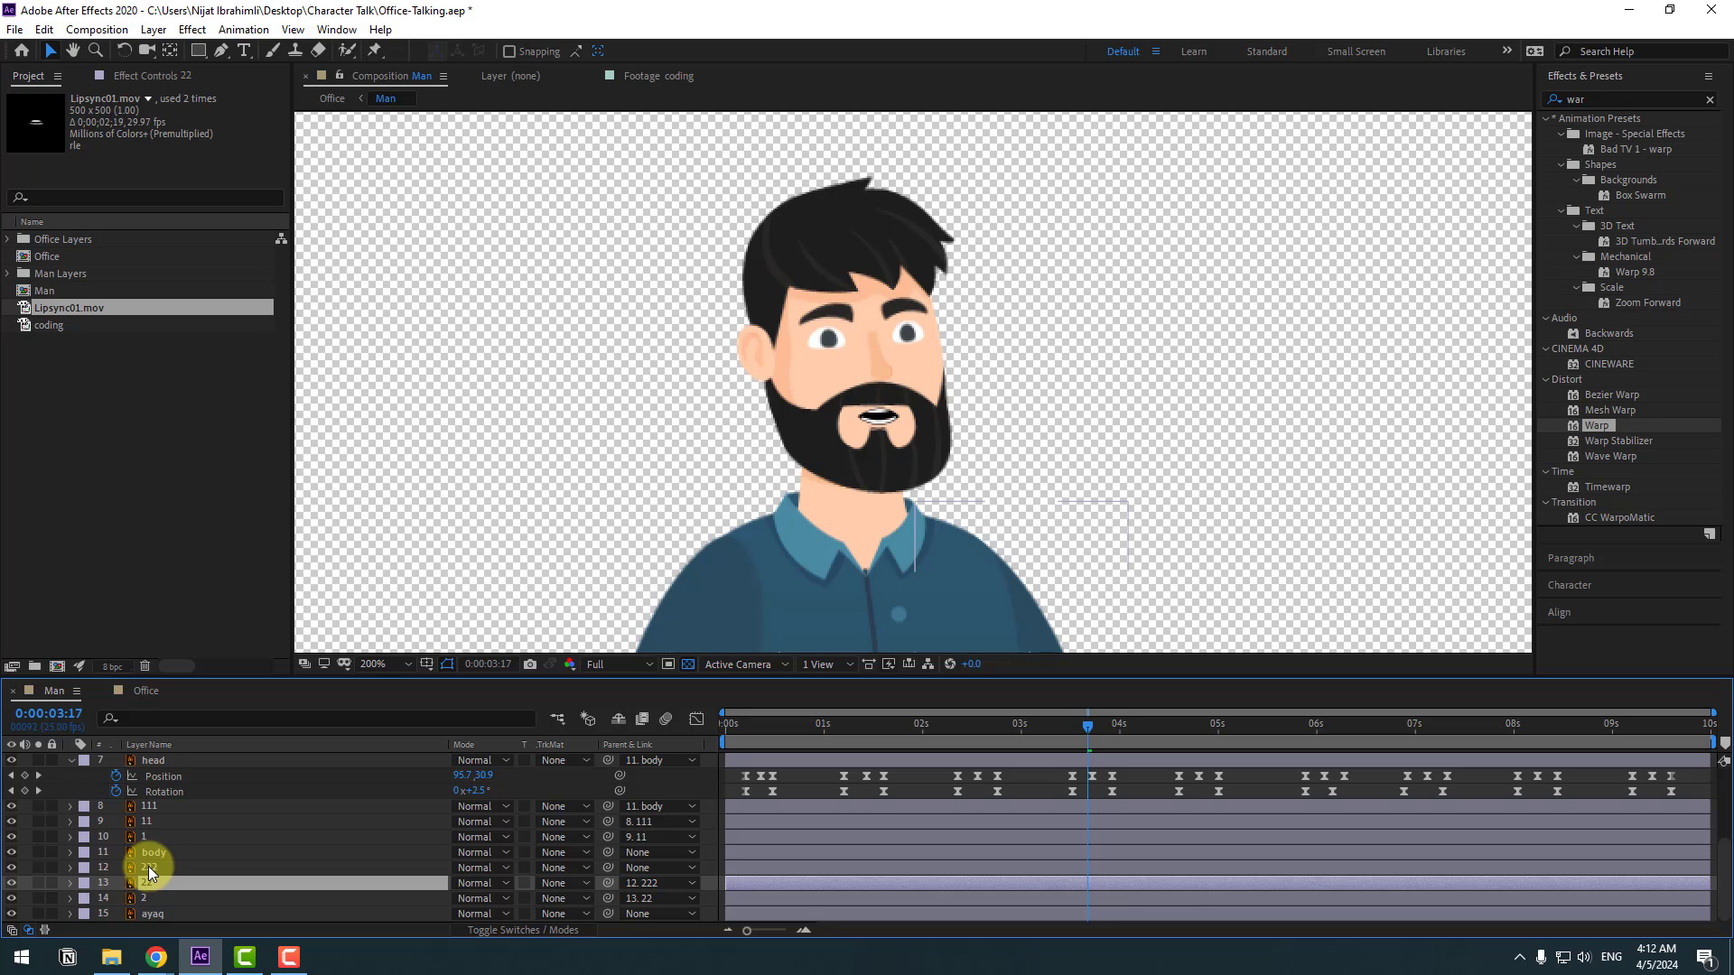
{"action": "left_click", "coordinate": [144, 867]}
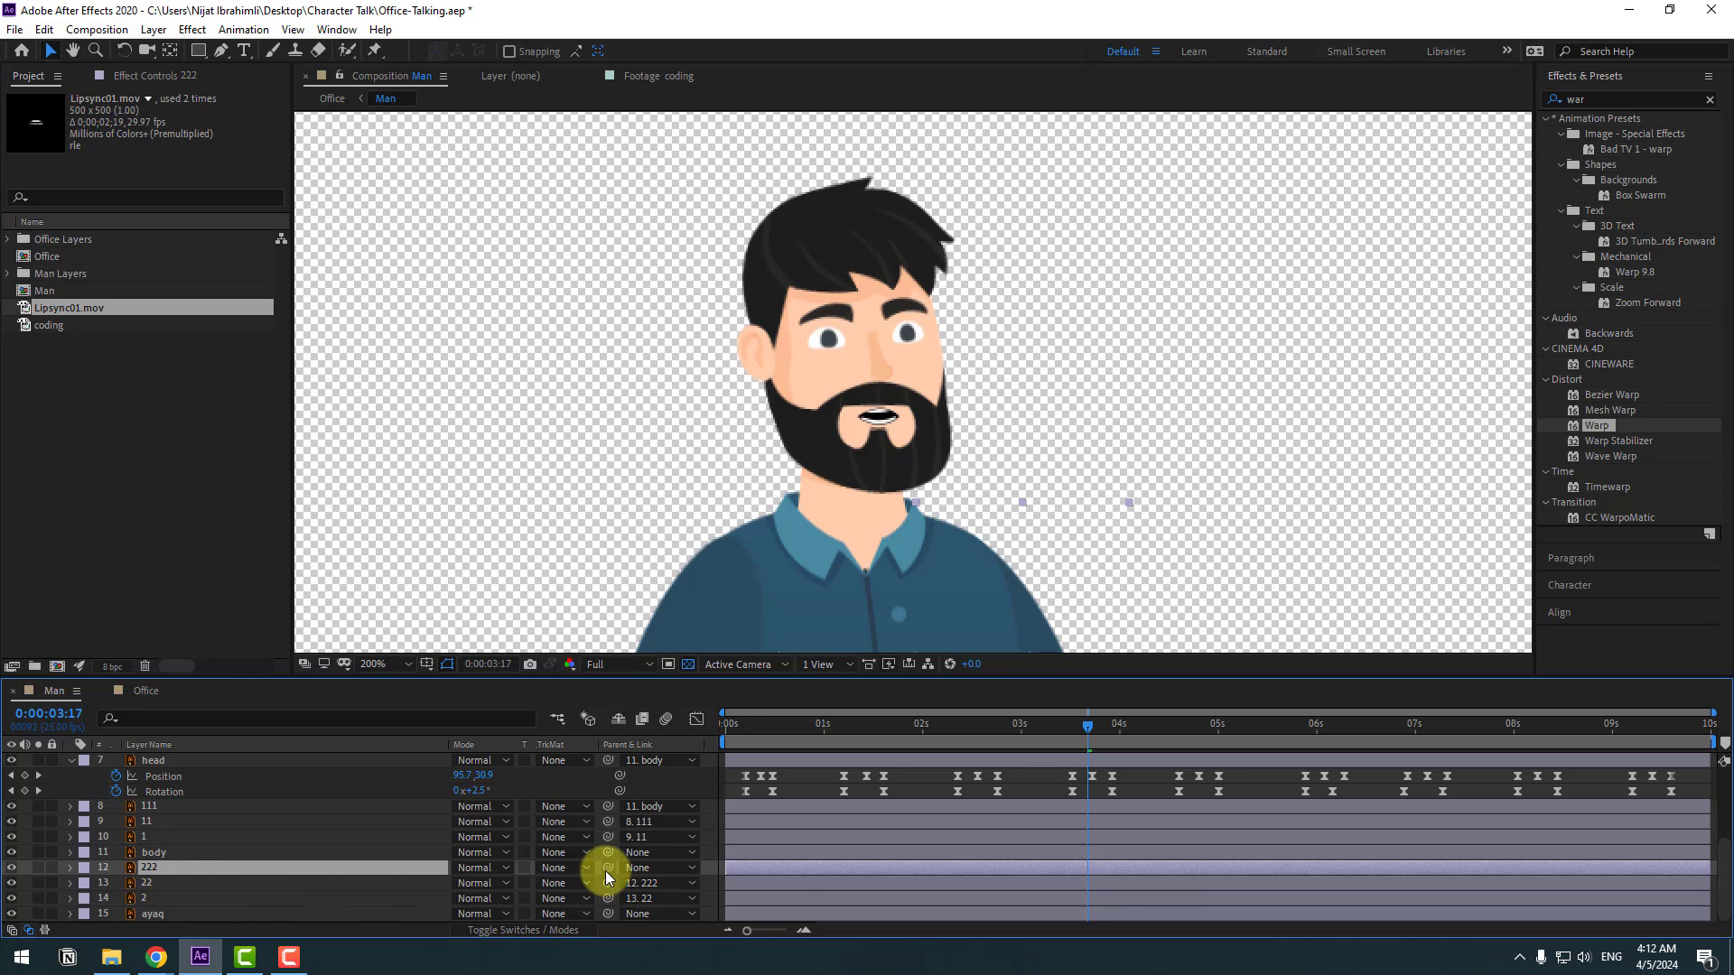
{"action": "left_click_drag", "start_coordinate": [608, 868], "coordinate": [145, 853]}
{"action": "scroll", "coordinate": [649, 508], "scroll_direction": "down", "scroll_amount": 2}
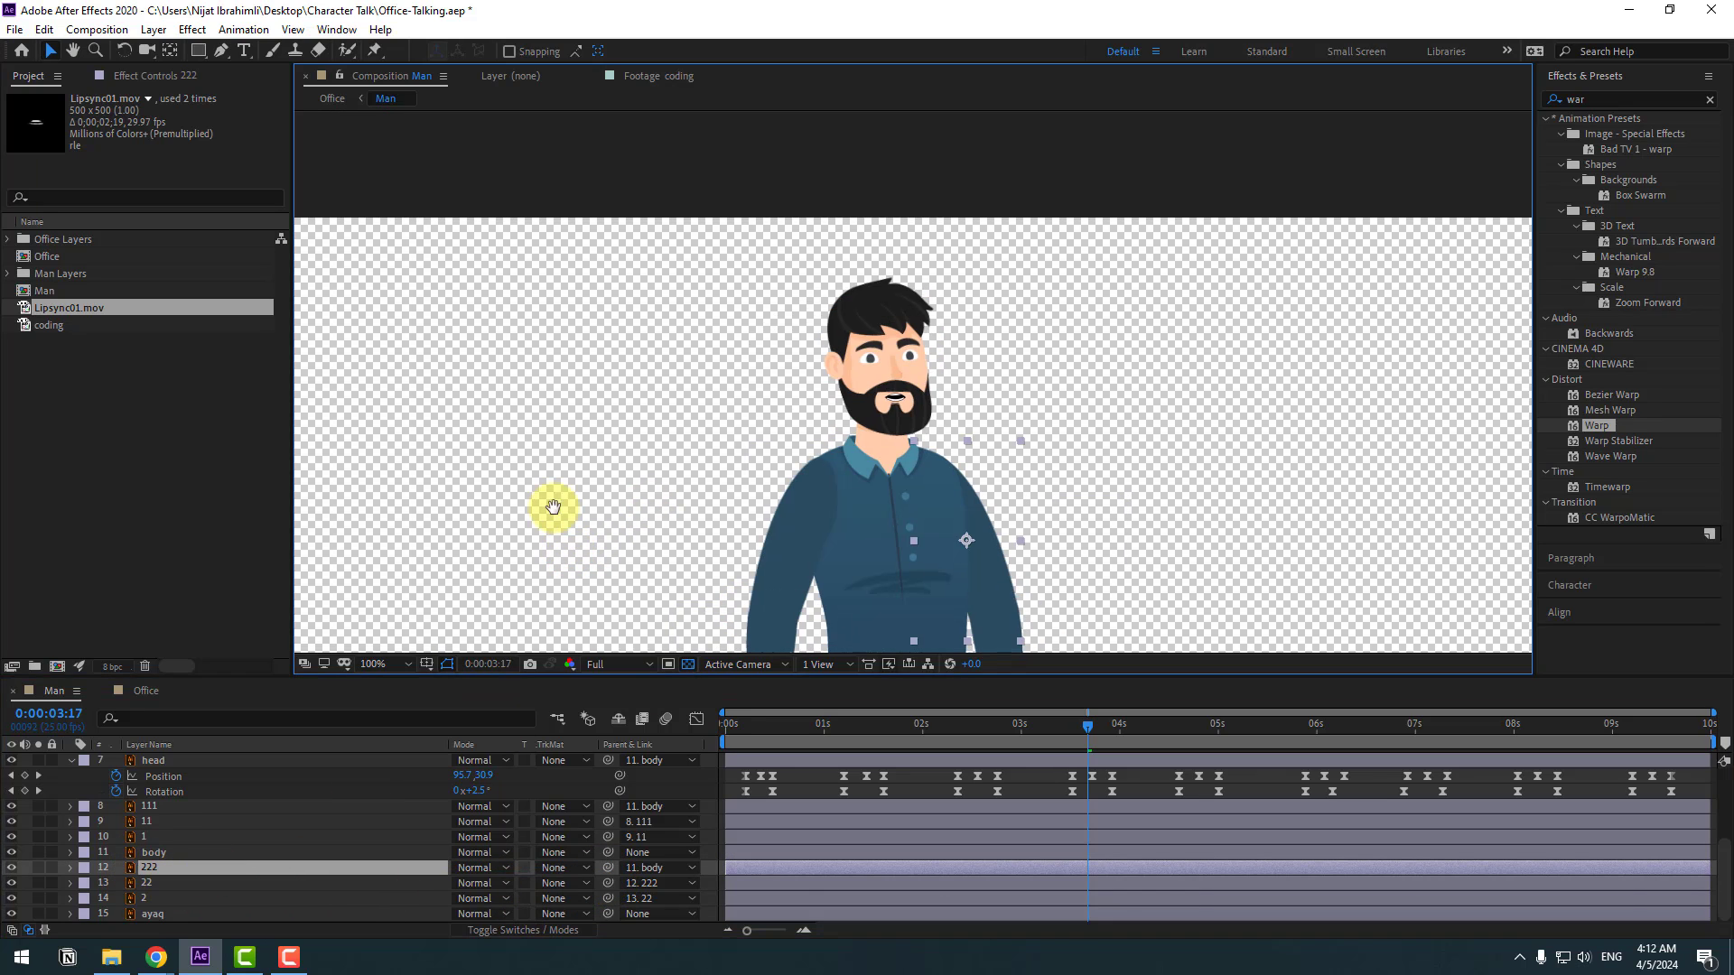
Move the body layer's anchor point down to the belly with the Pan Behind tool.
{"action": "left_click", "coordinate": [148, 852]}
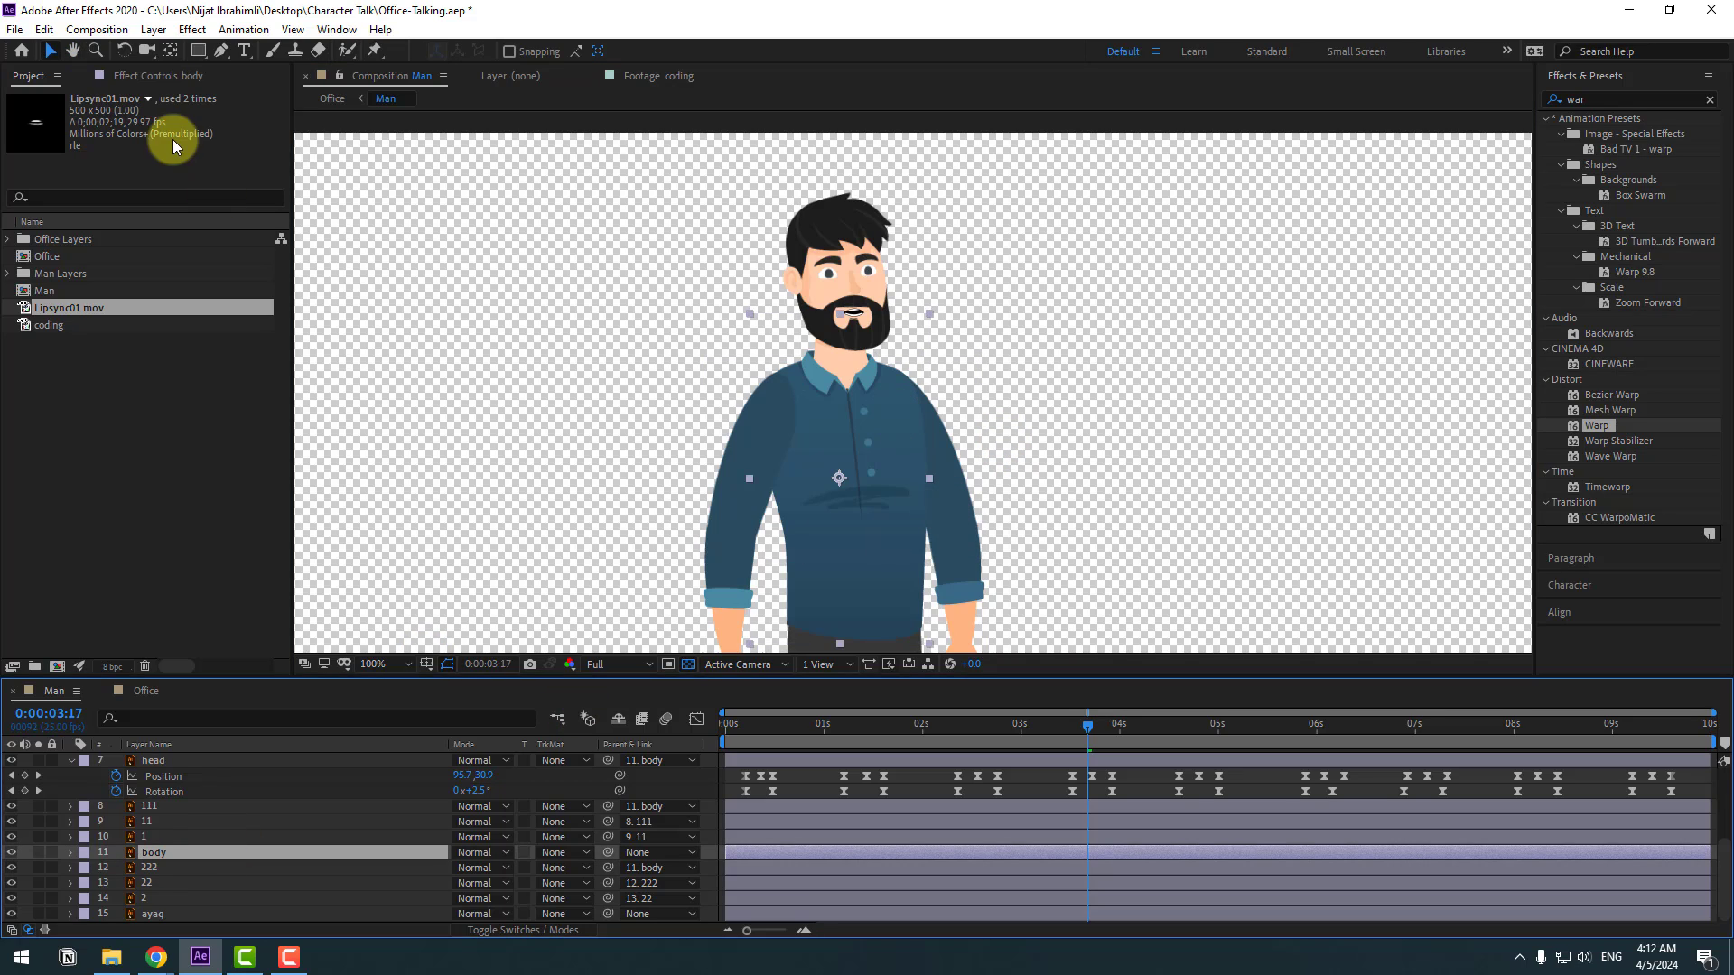
{"action": "left_click", "coordinate": [171, 52]}
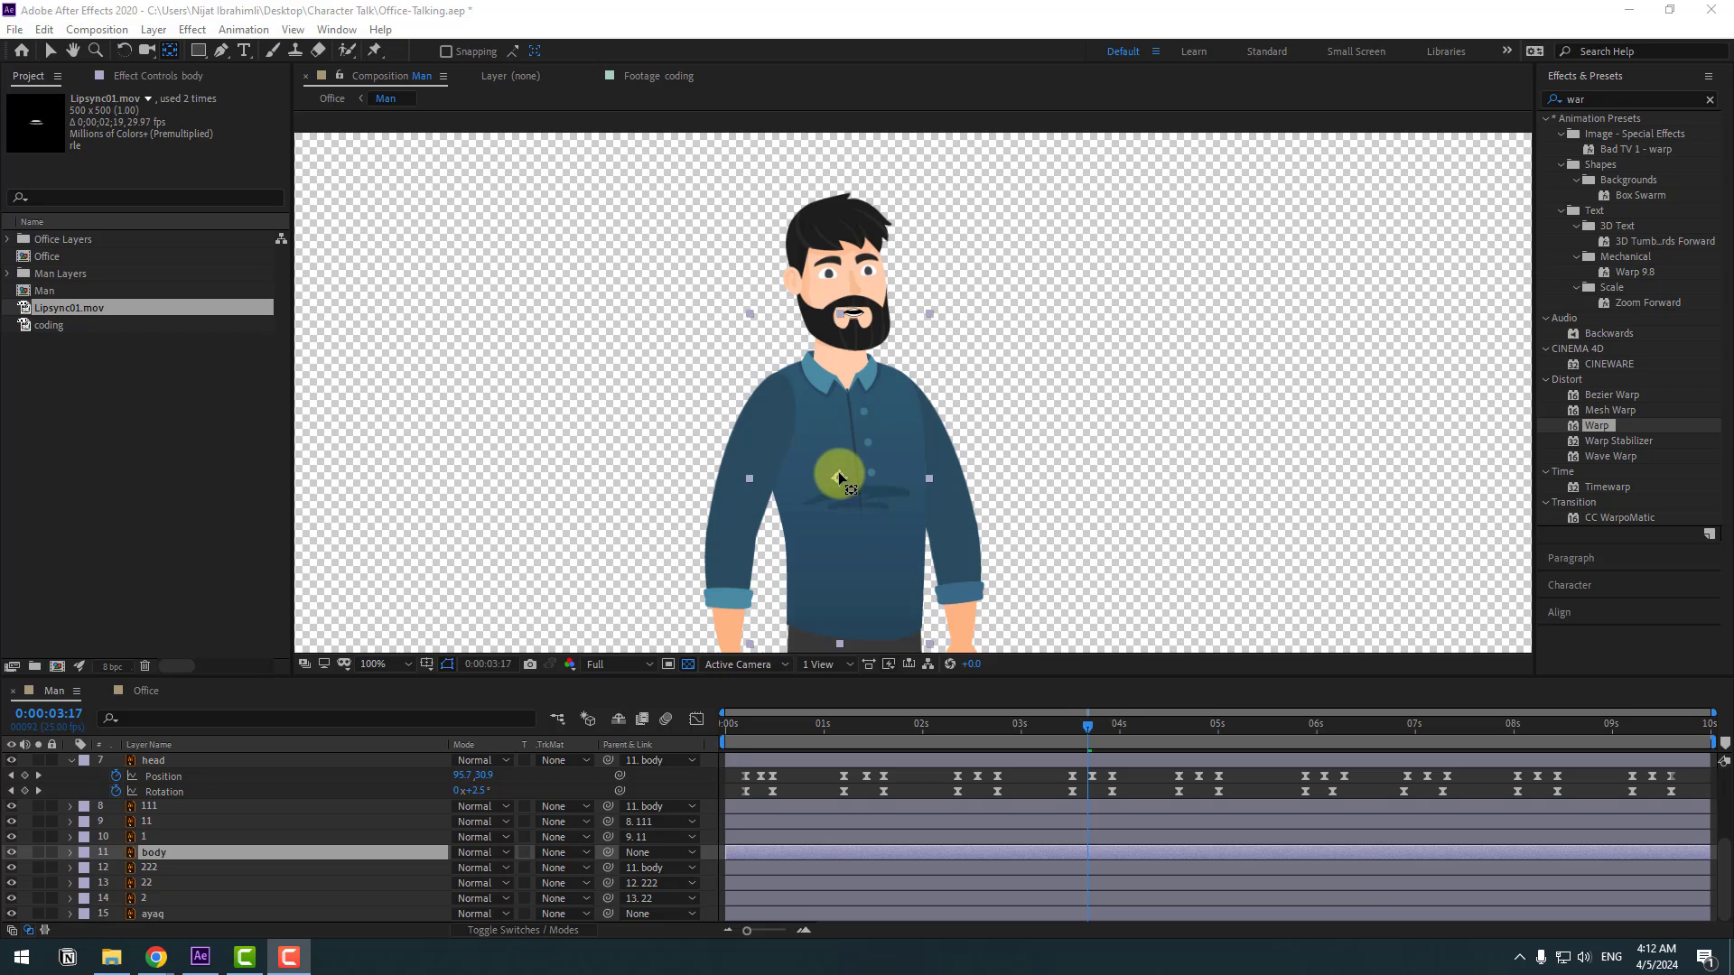
{"action": "left_click_drag", "start_coordinate": [839, 478], "coordinate": [849, 619]}
{"action": "left_click", "coordinate": [50, 52]}
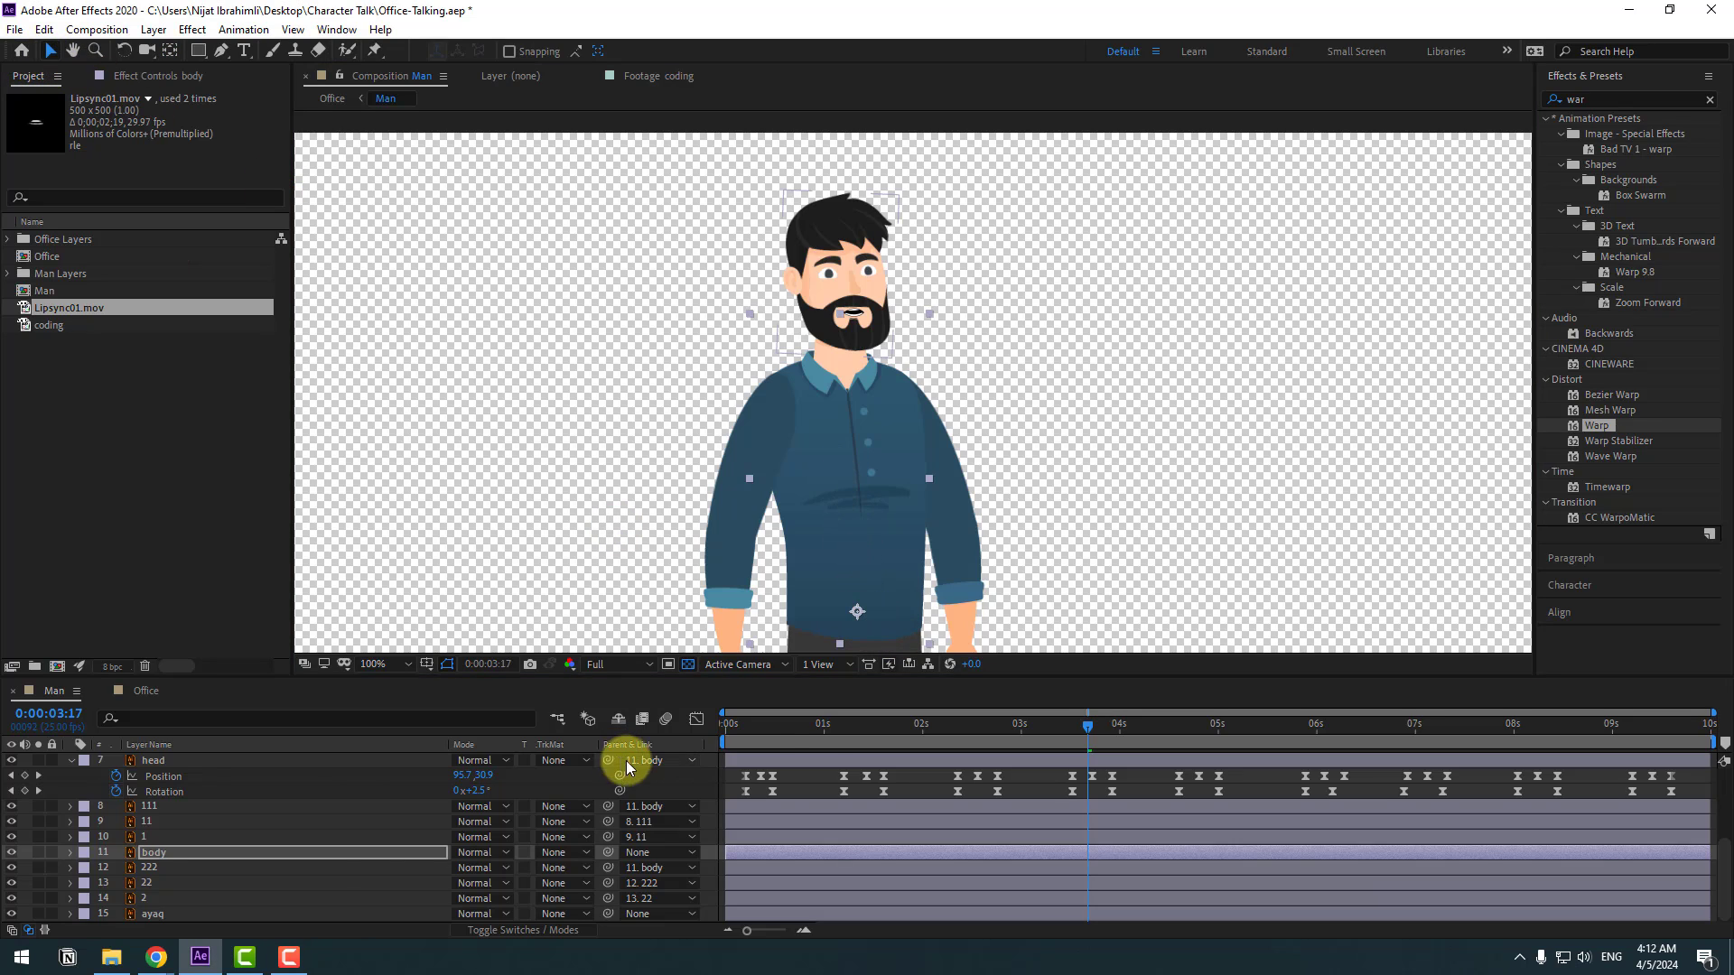
Keyframe body Rotation at the start, +3.0° ten frames later, a hold at 01:06, and -2.0° at 01:16.
{"action": "left_click", "coordinate": [741, 730]}
{"action": "left_click", "coordinate": [147, 856]}
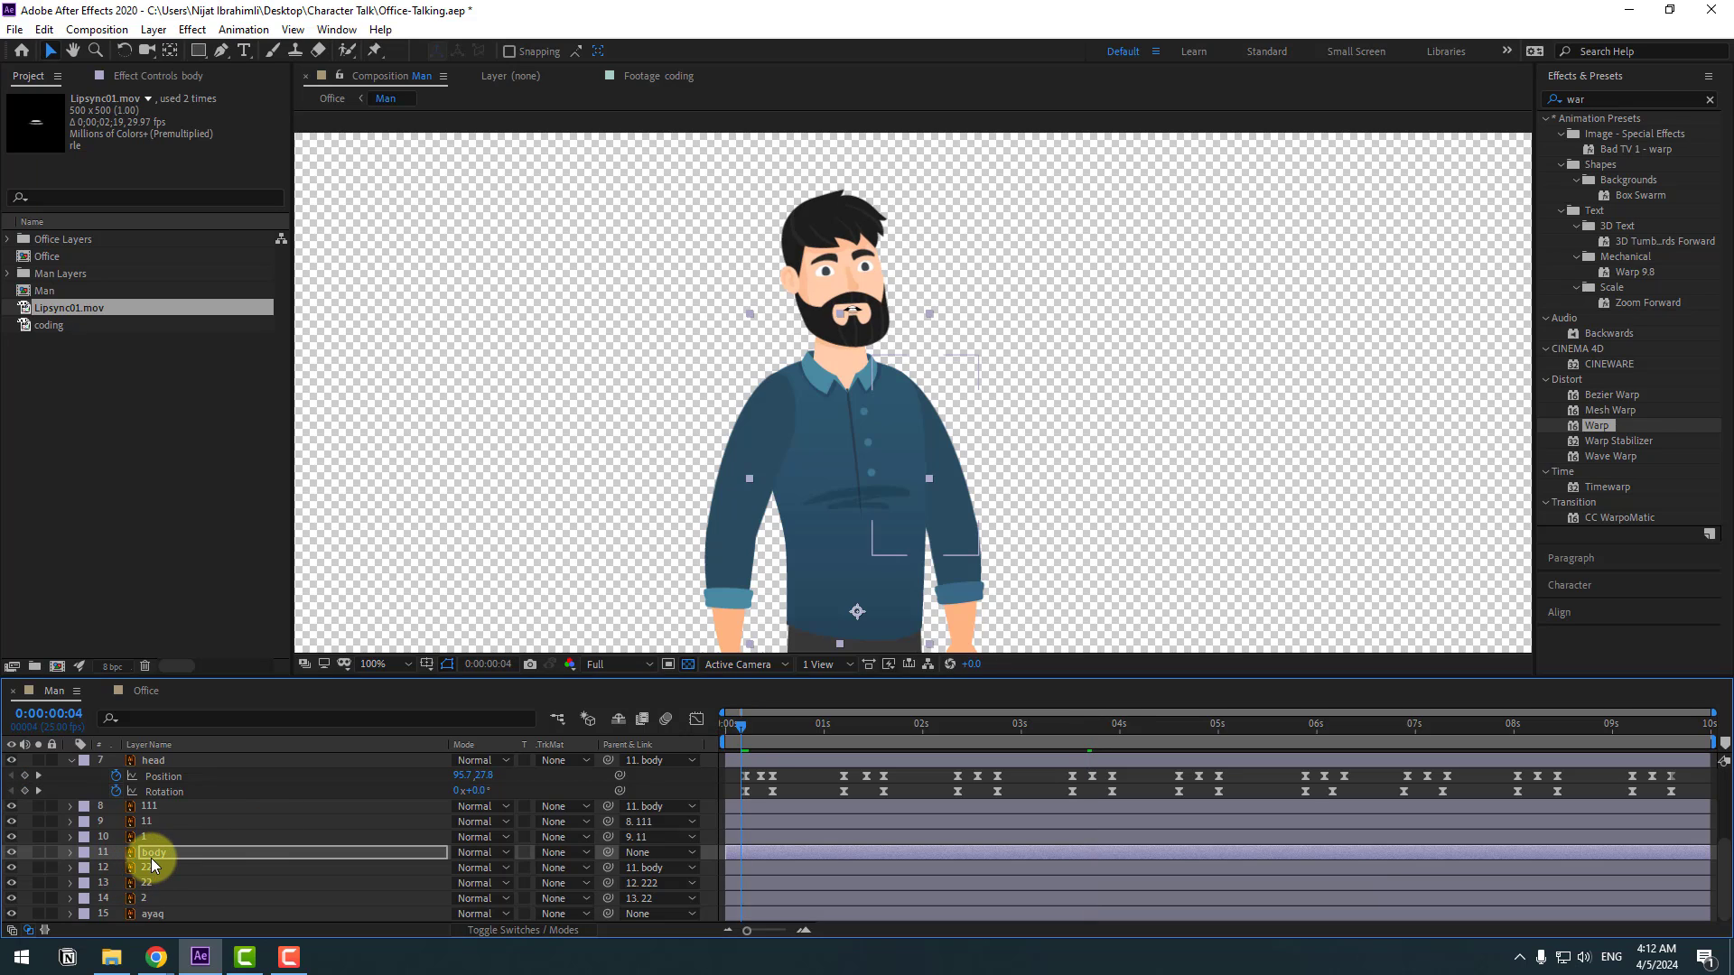
{"action": "key", "text": "r"}
{"action": "left_click", "coordinate": [116, 868]}
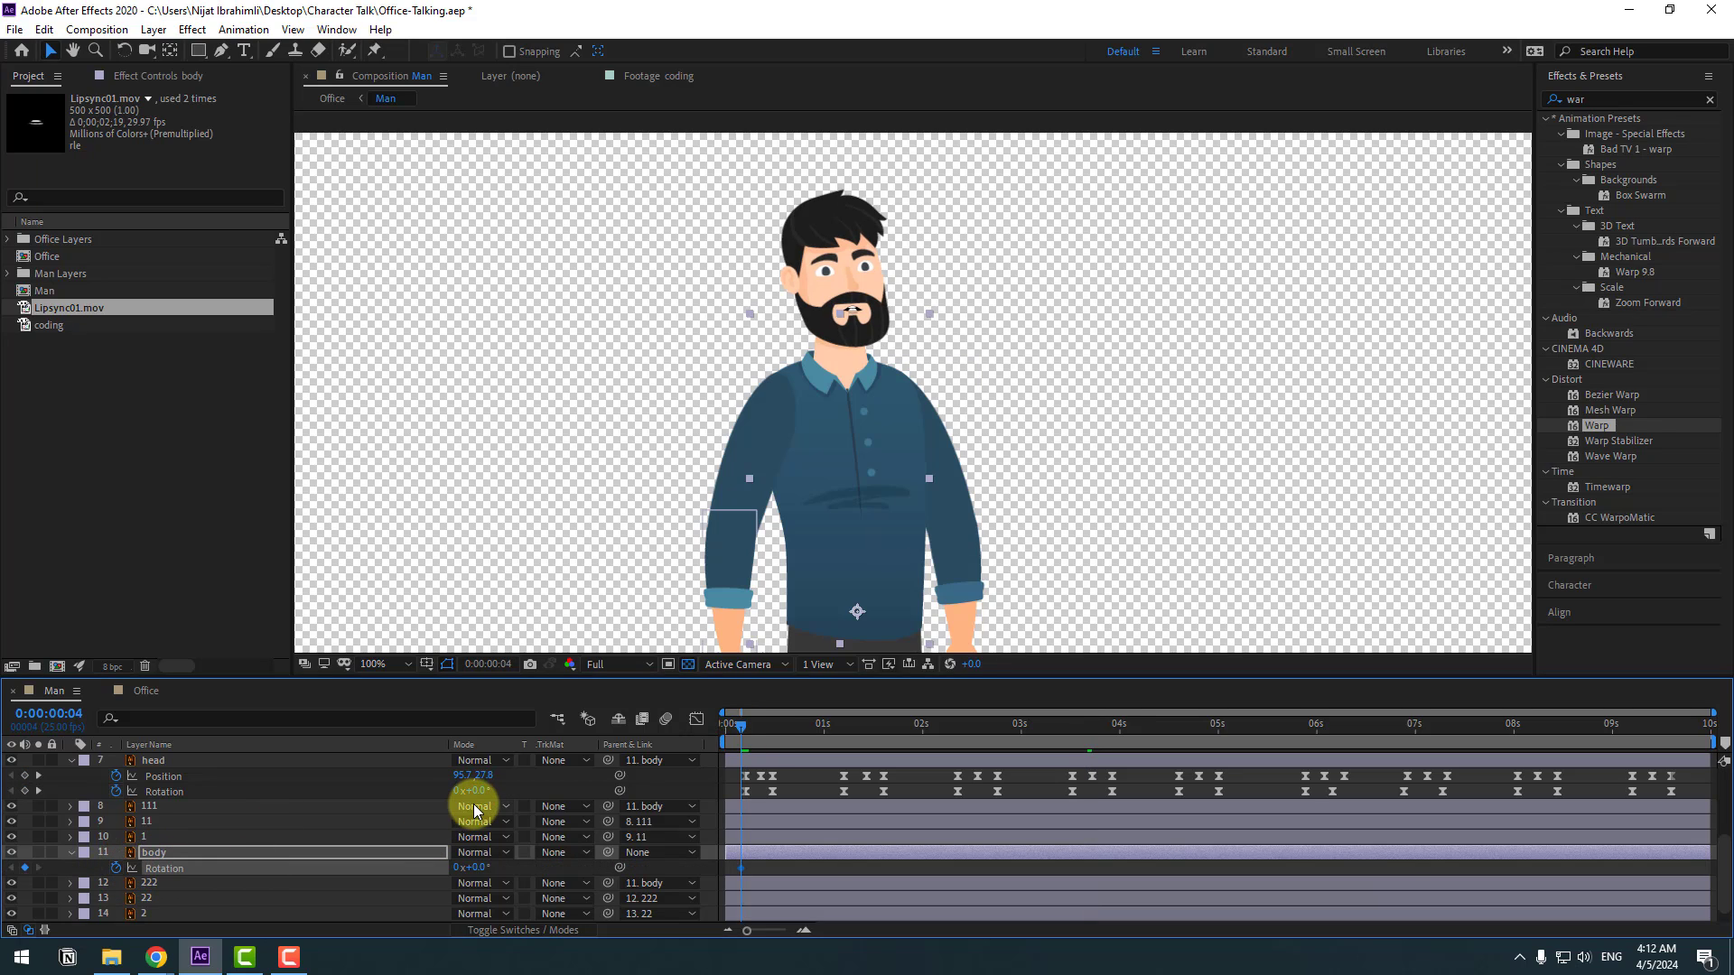
{"action": "key", "text": "shift+Page_Down"}
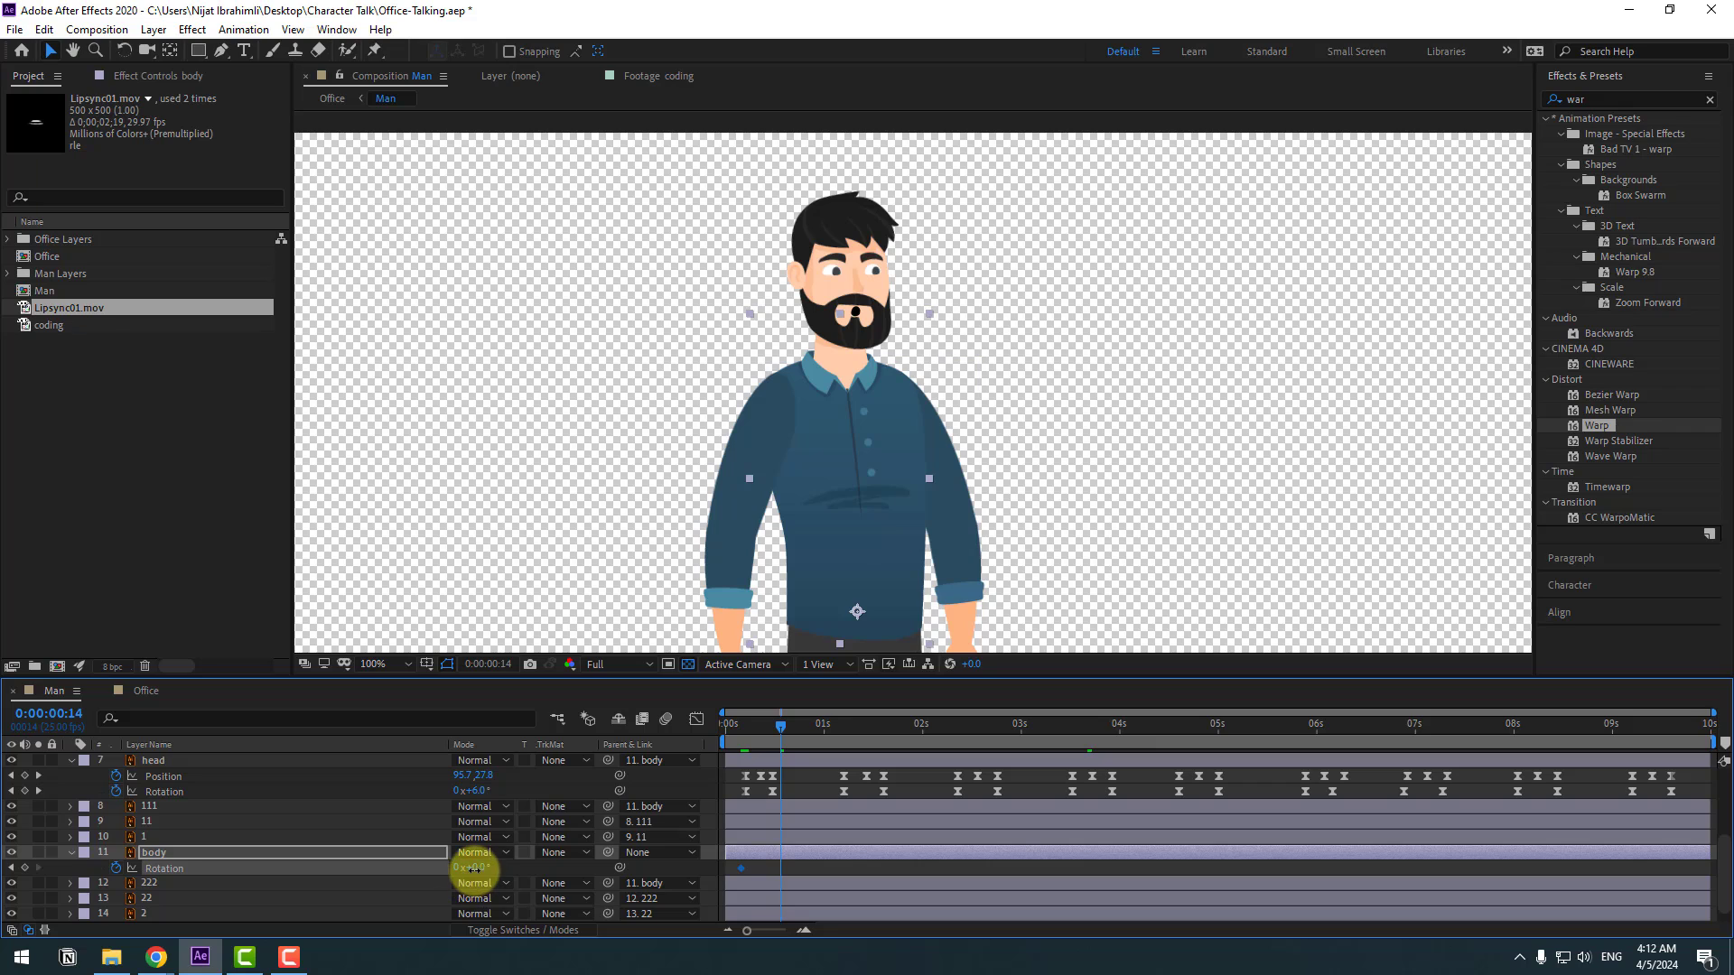
{"action": "left_click_drag", "start_coordinate": [470, 867], "coordinate": [537, 870]}
{"action": "left_click_drag", "start_coordinate": [813, 726], "coordinate": [847, 726]}
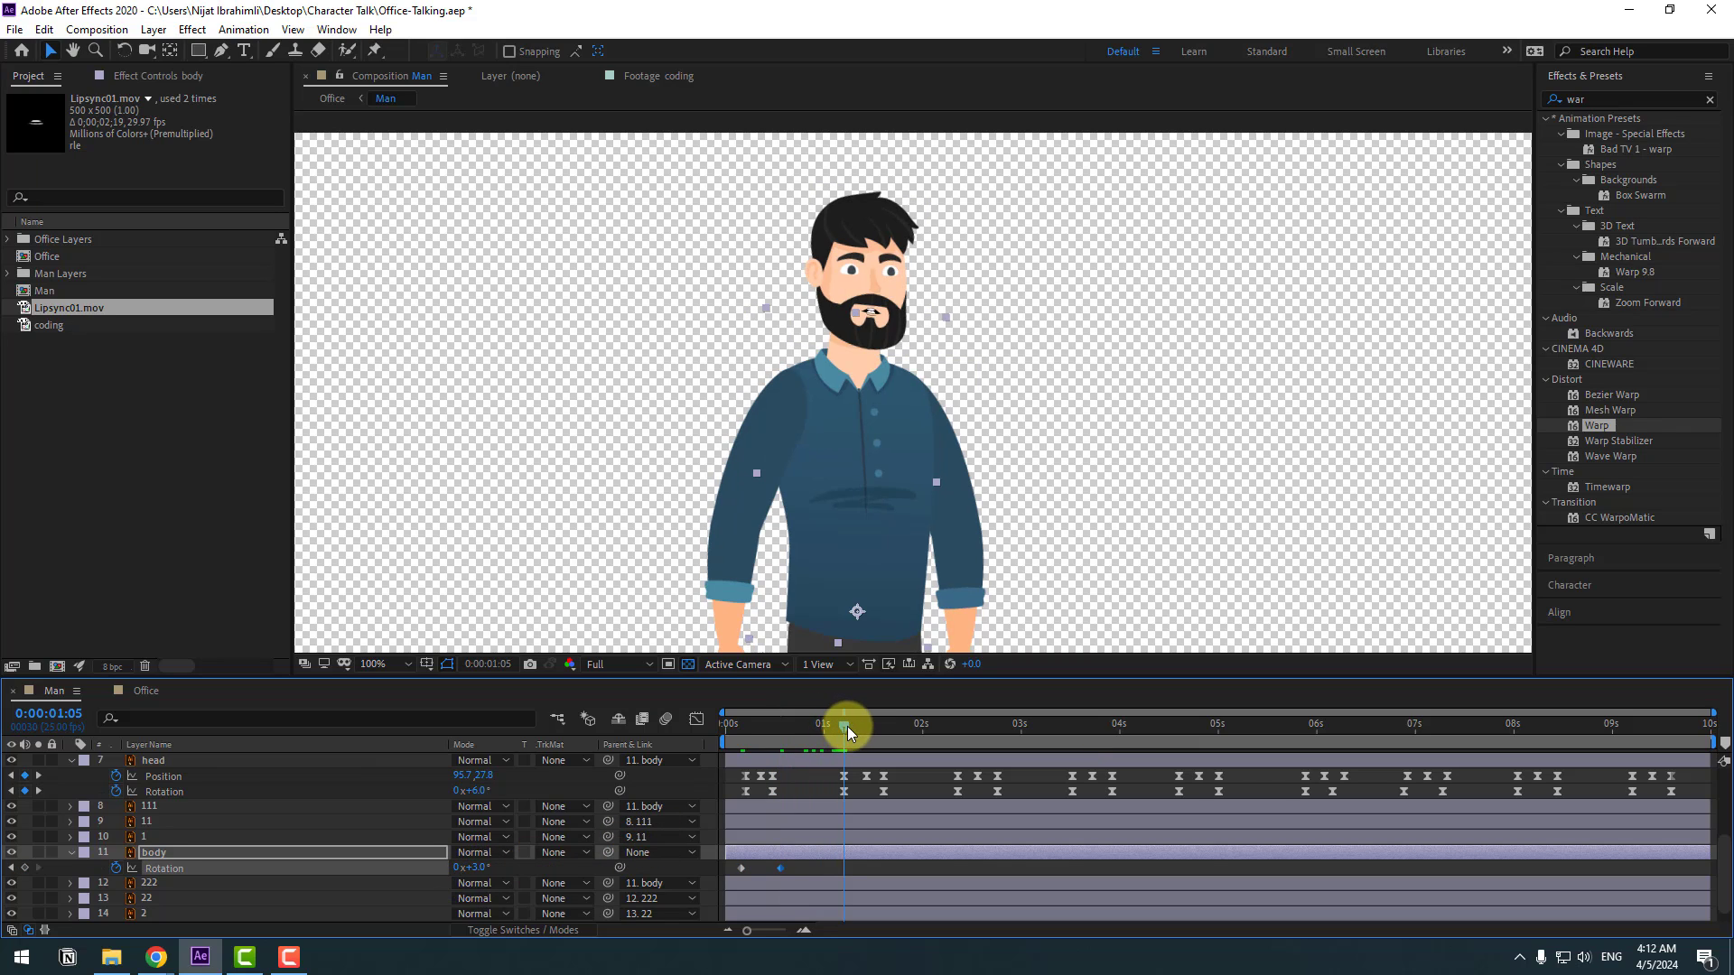
{"action": "left_click", "coordinate": [26, 868]}
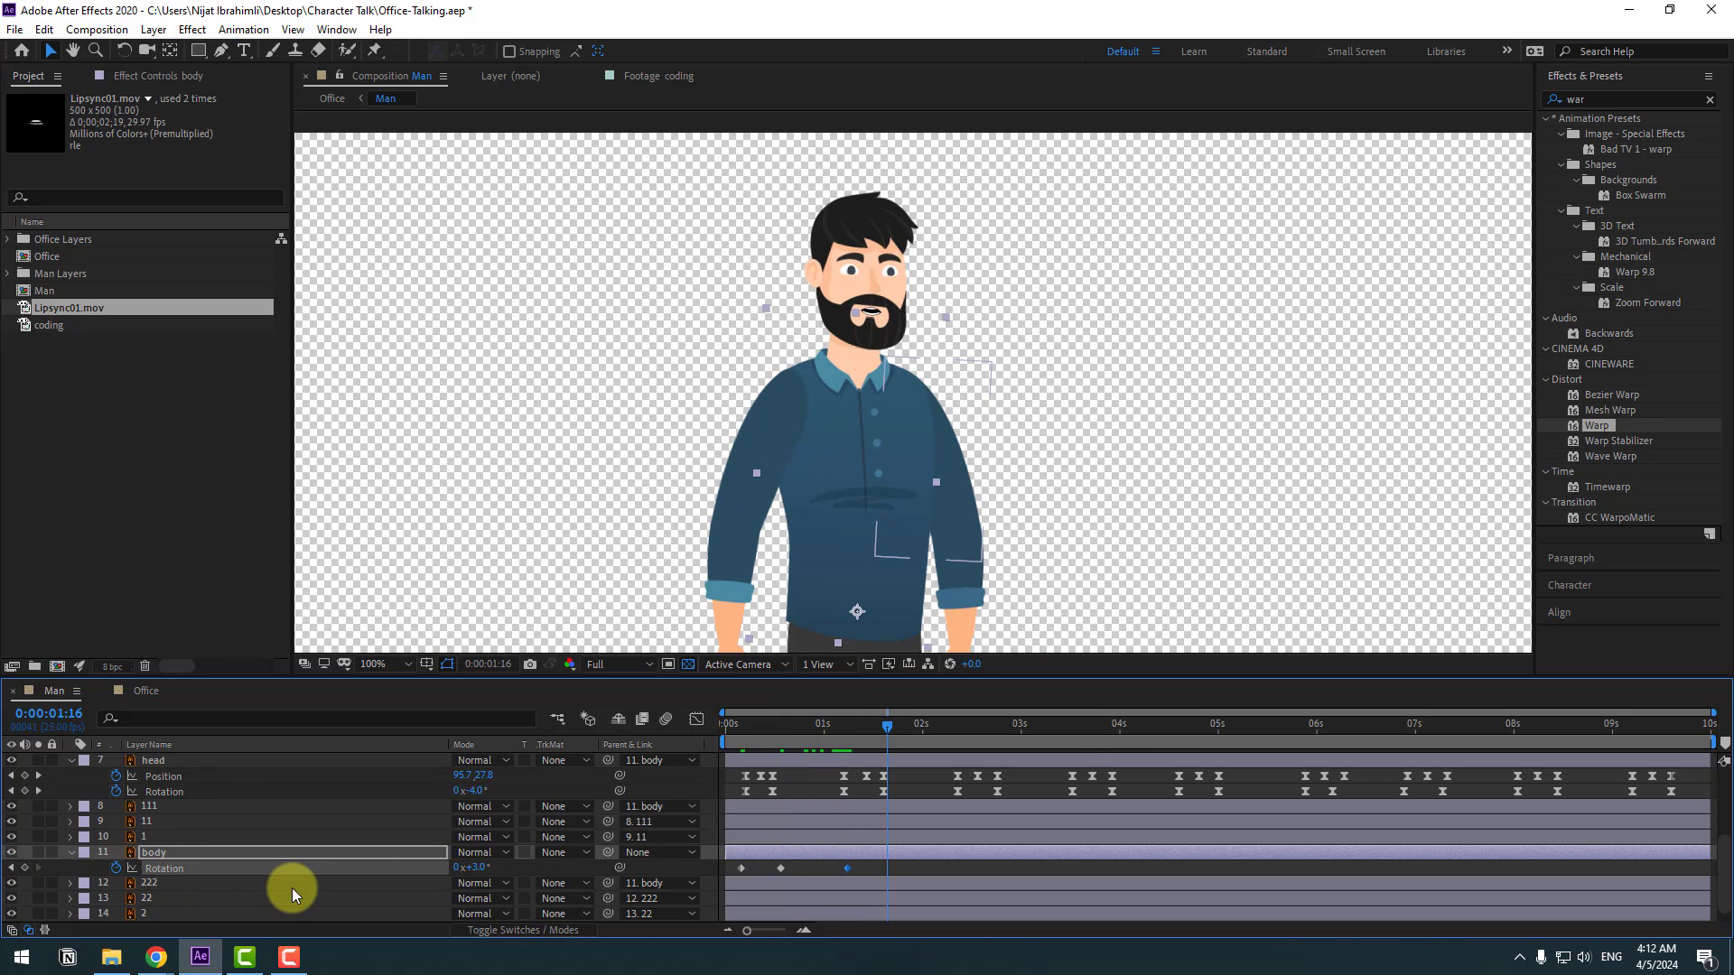
{"action": "key", "text": "shift+Page_Down"}
{"action": "left_click", "coordinate": [472, 868]}
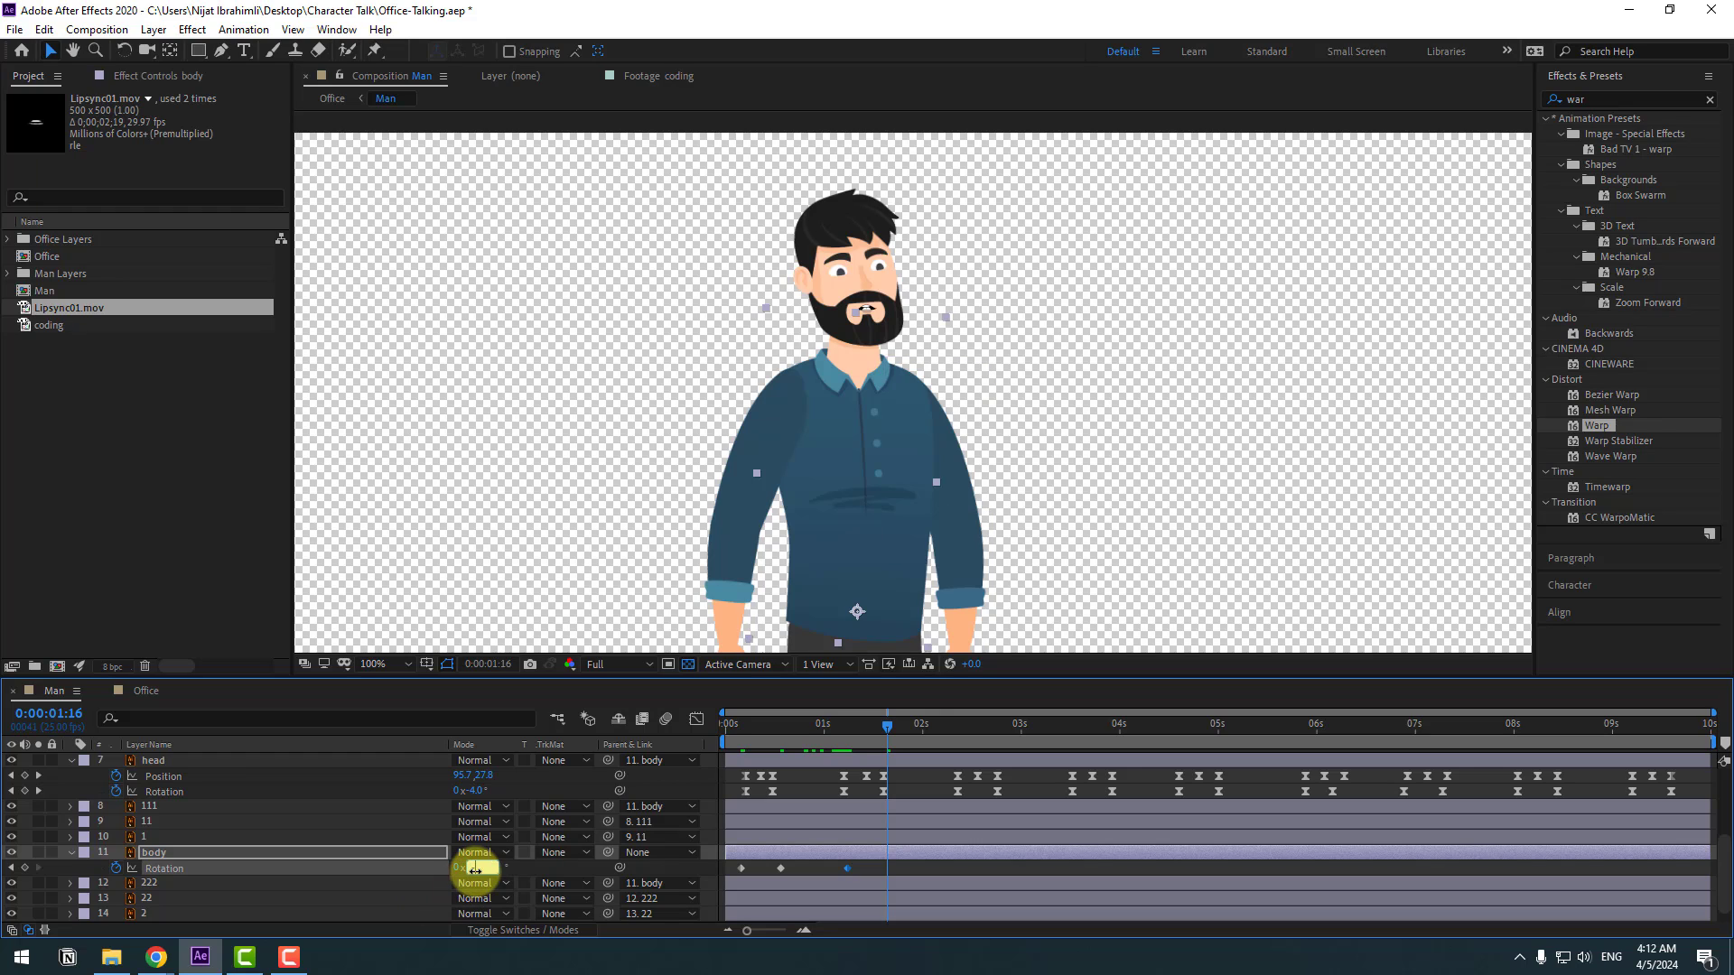
{"action": "type", "text": "-2"}
{"action": "key", "text": "Return"}
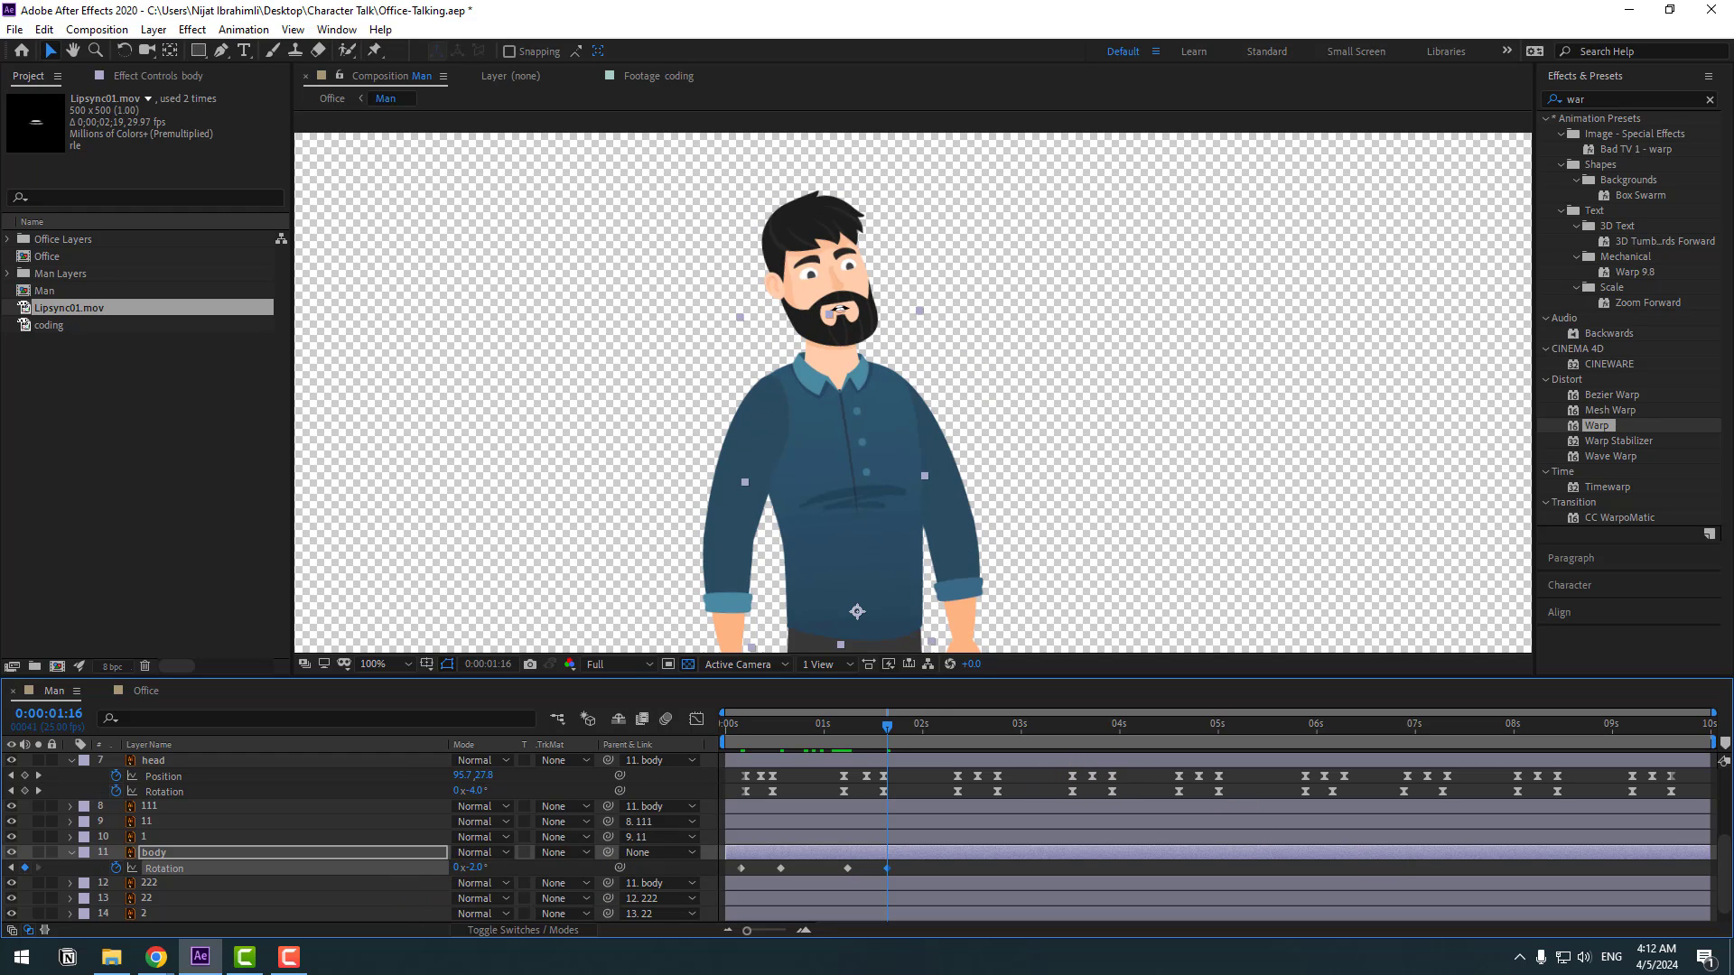
{"action": "key", "text": "F10"}
Add body Rotation keys: hold at 02:11, +4.0° at 02:21, hold at 03:15, 0.0° at 04:00.
{"action": "left_click", "coordinate": [964, 724]}
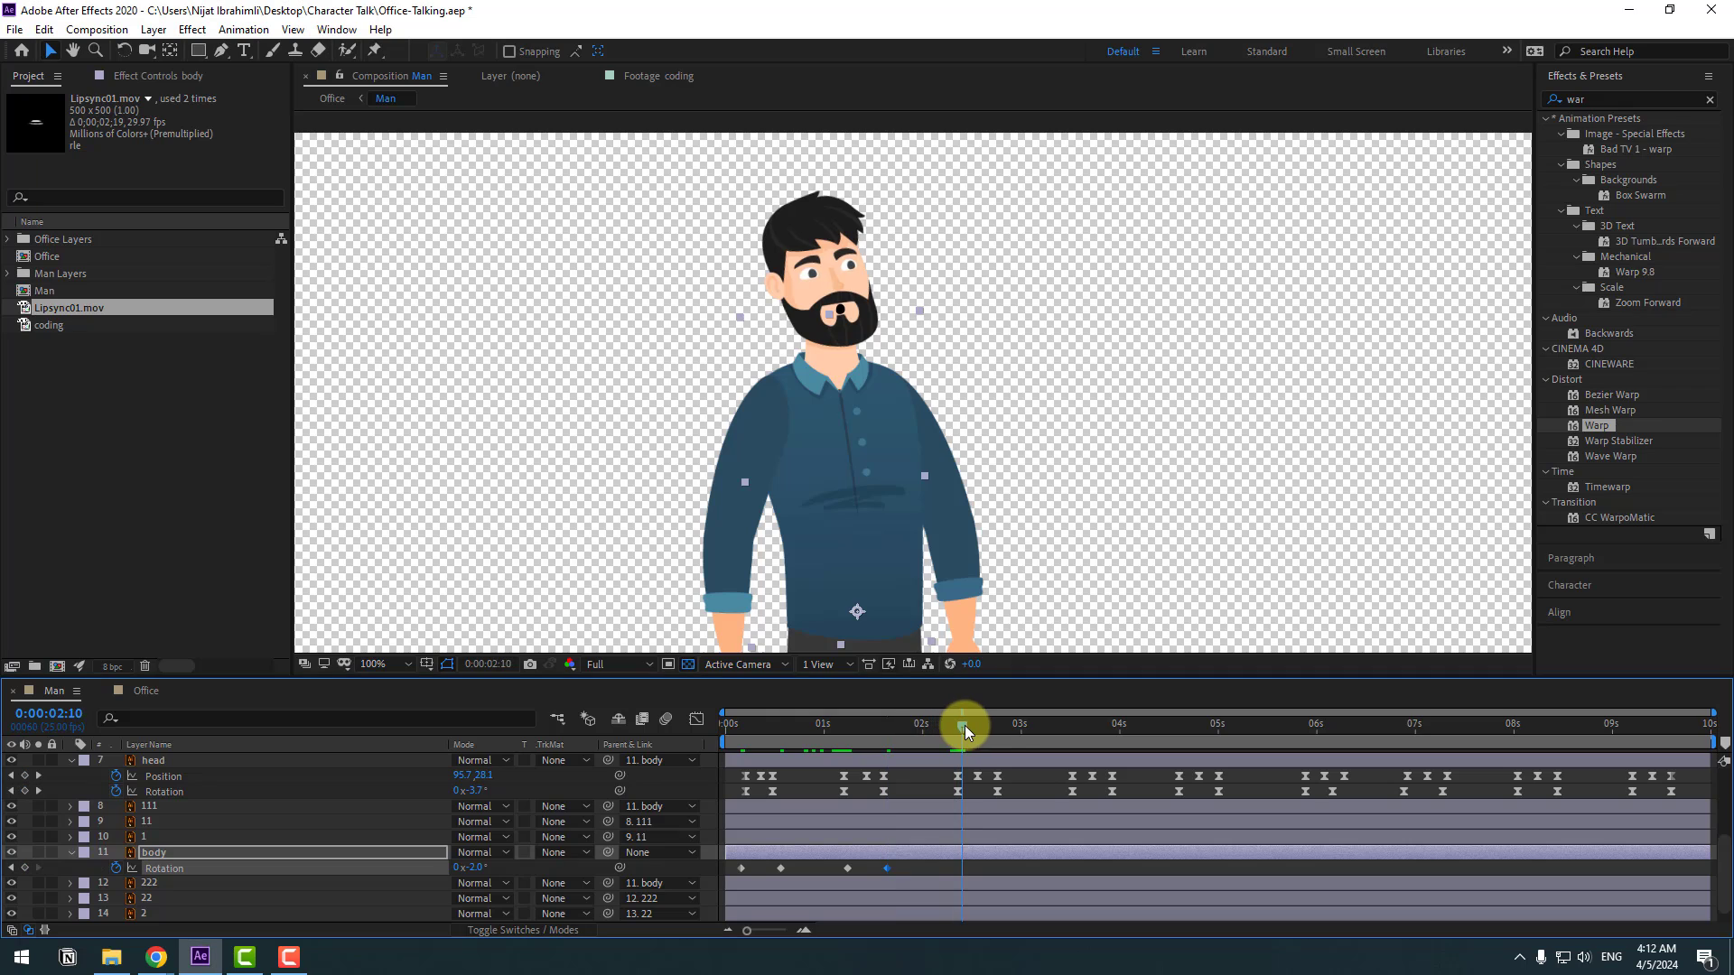
{"action": "left_click", "coordinate": [26, 868]}
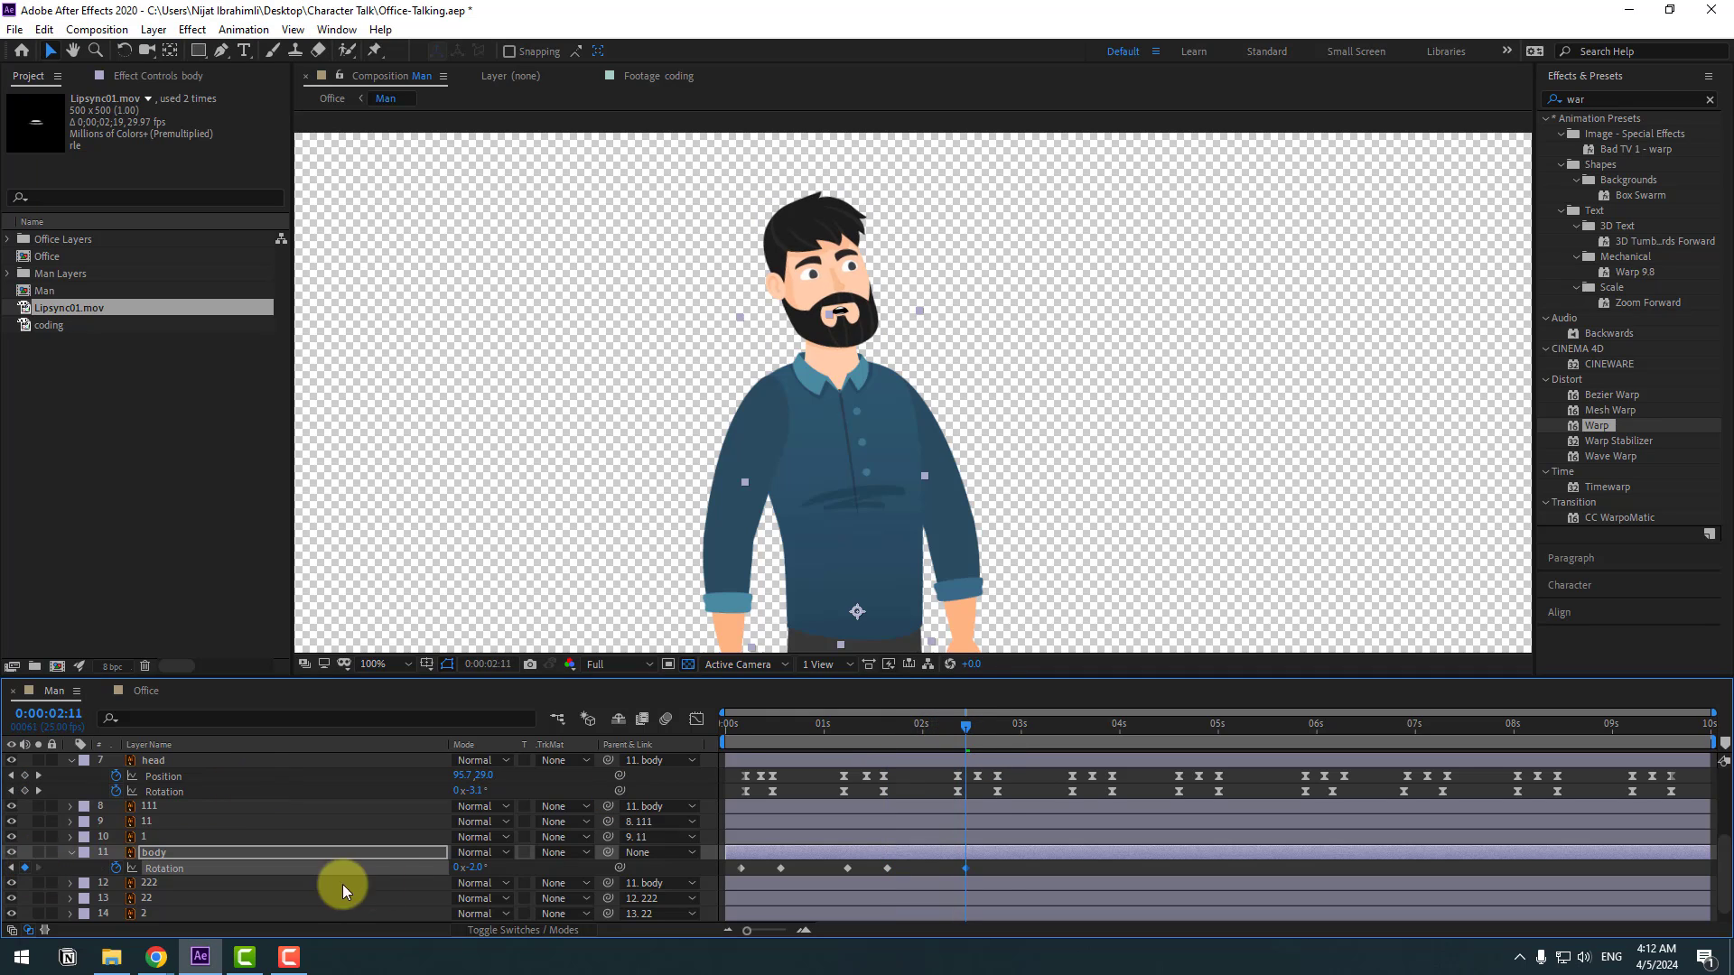
{"action": "key", "text": "shift+Page_Down"}
{"action": "left_click_drag", "start_coordinate": [472, 868], "coordinate": [550, 886]}
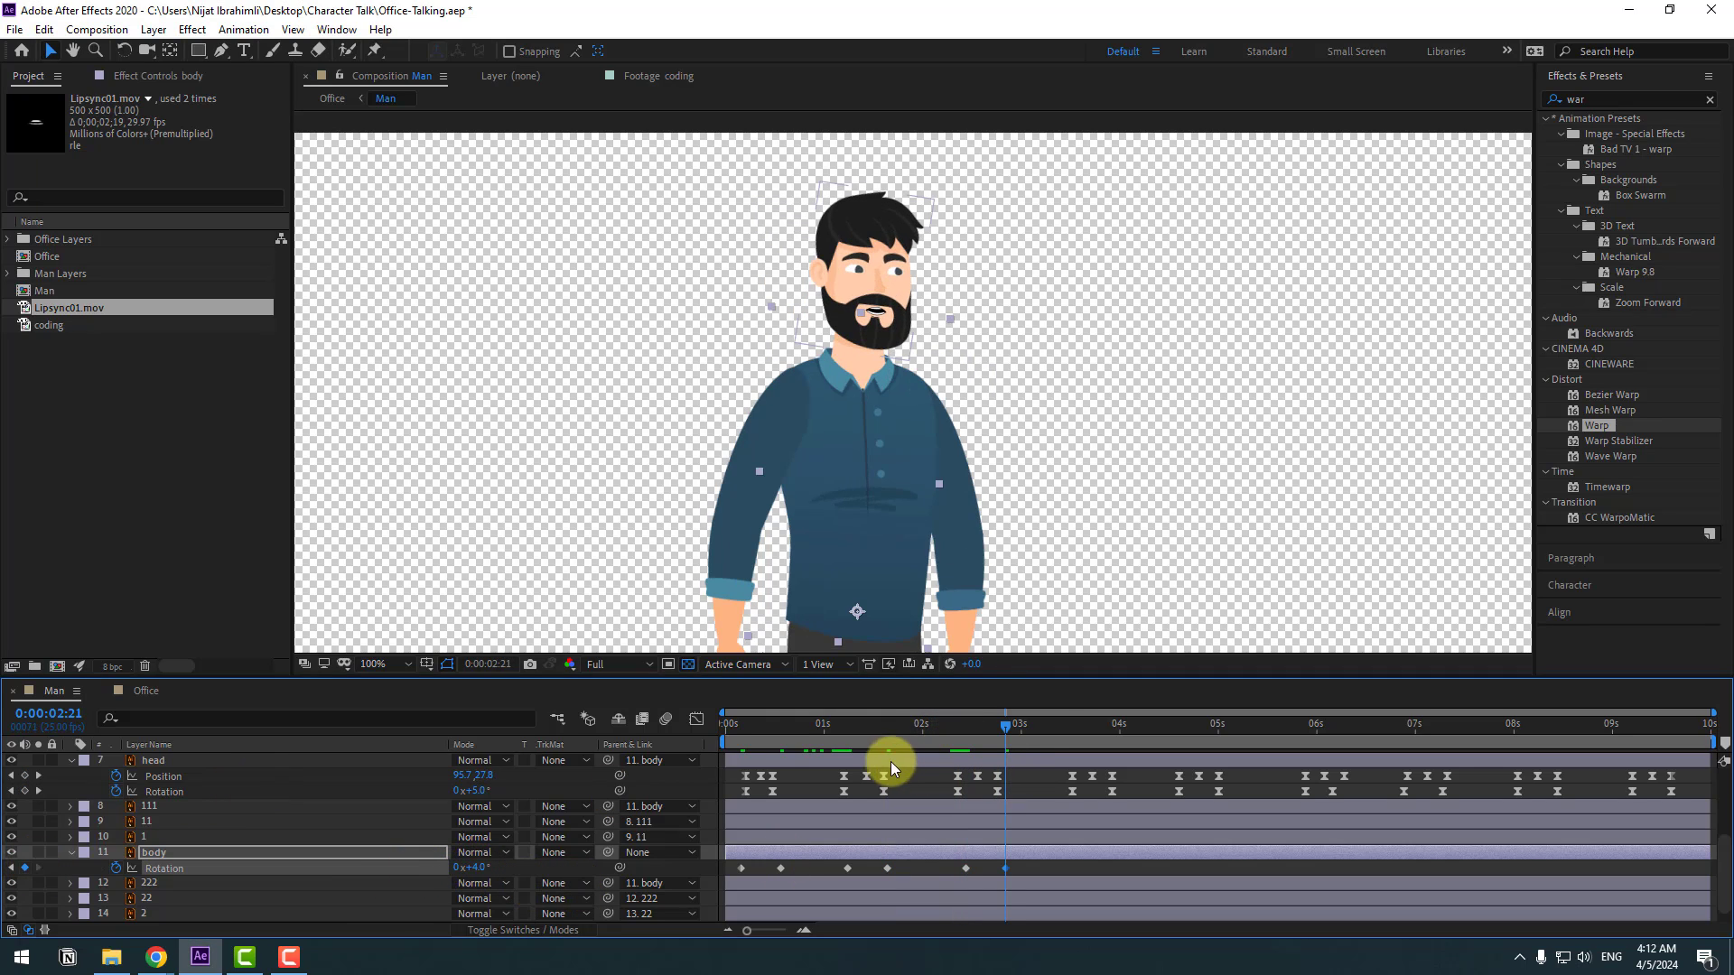
{"action": "left_click", "coordinate": [1080, 723]}
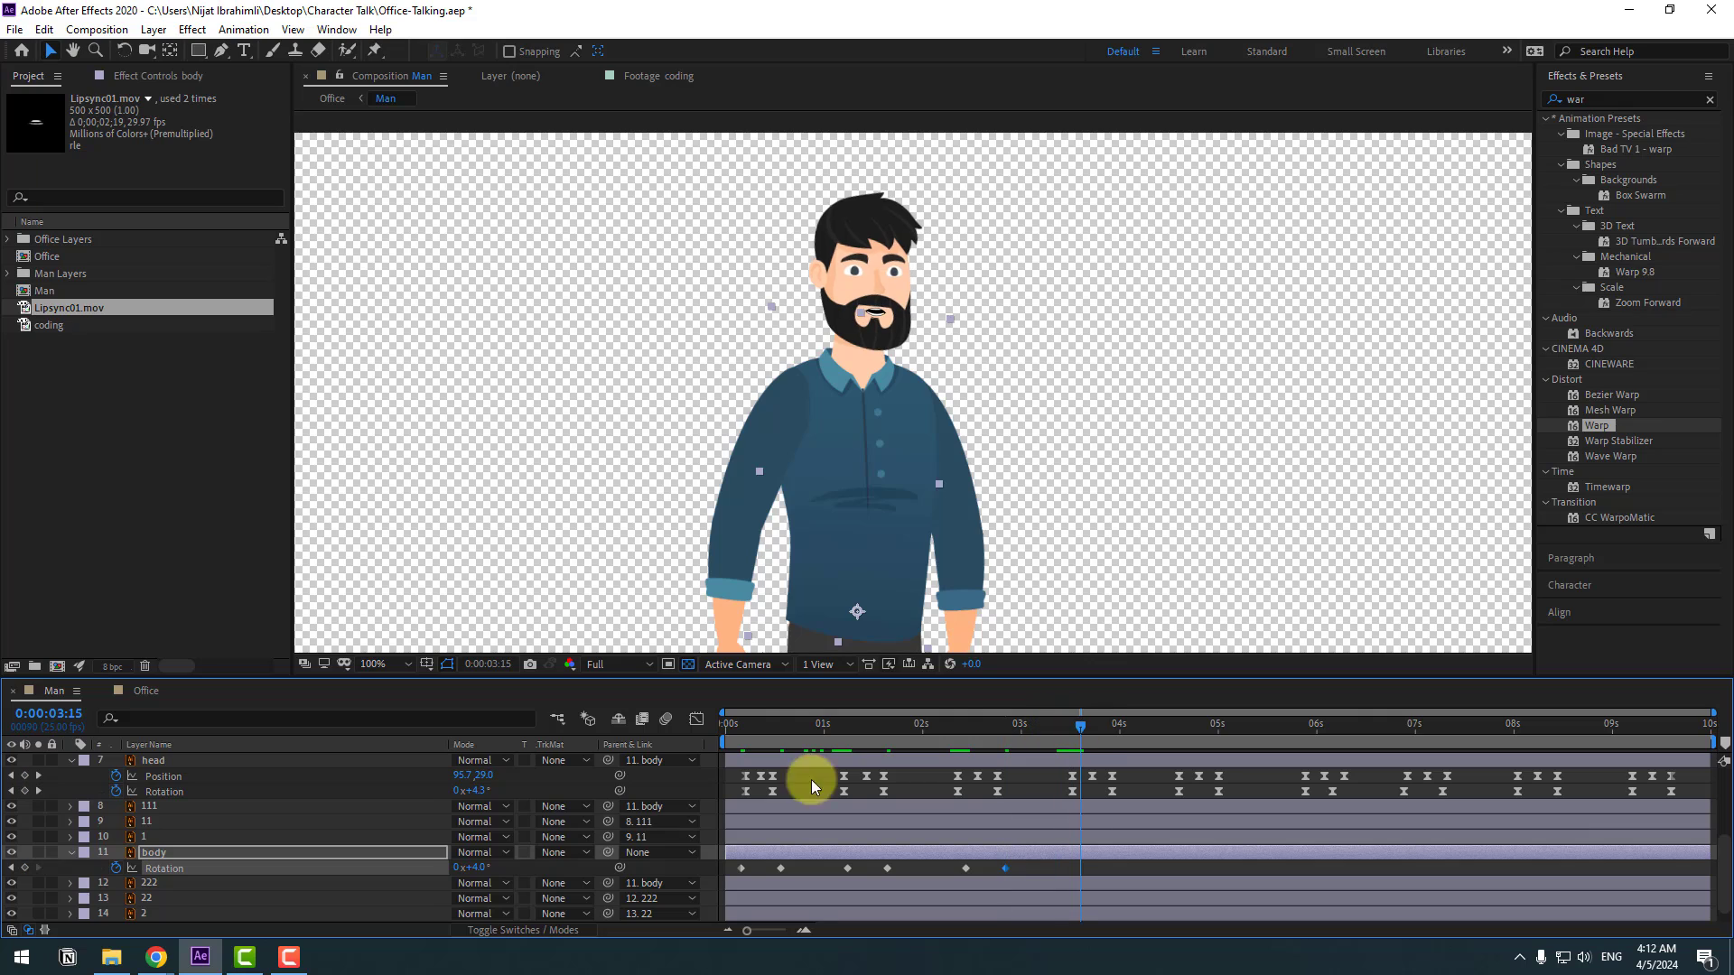
{"action": "left_click", "coordinate": [25, 868]}
{"action": "key", "text": "shift+Page_Down"}
{"action": "left_click", "coordinate": [471, 868]}
{"action": "type", "text": "0"}
{"action": "key", "text": "Return"}
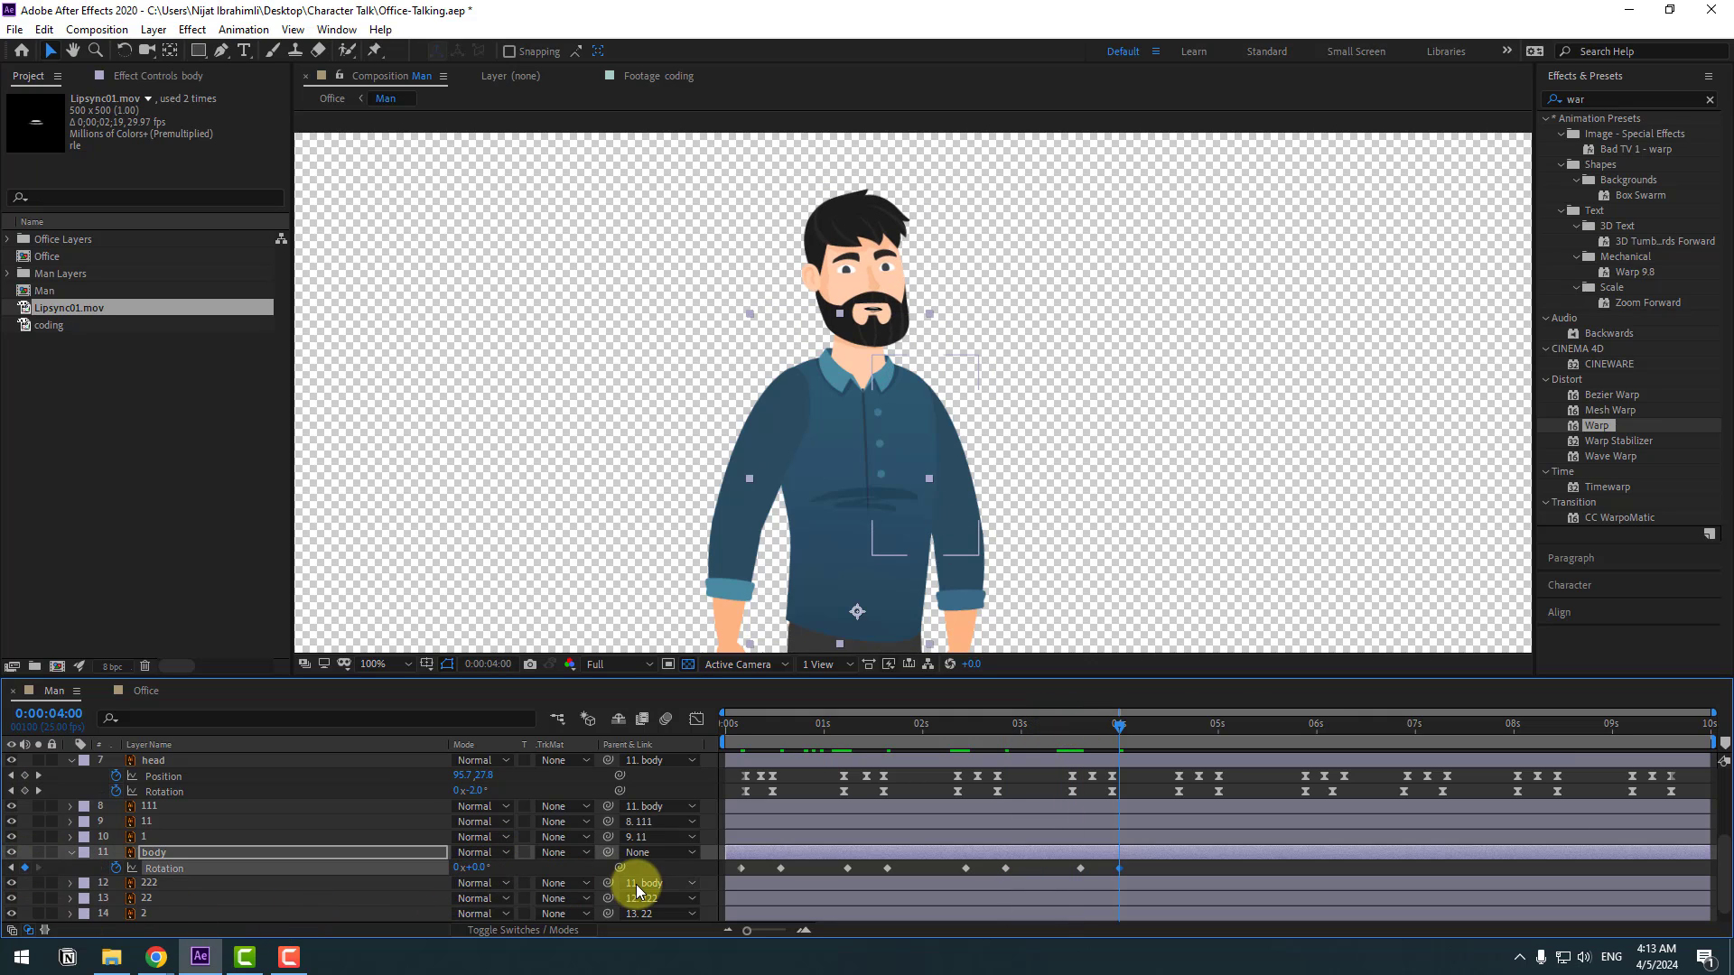
Copy the body Rotation keyframes and paste them at 04:21.
{"action": "left_click_drag", "start_coordinate": [1119, 874], "coordinate": [727, 878]}
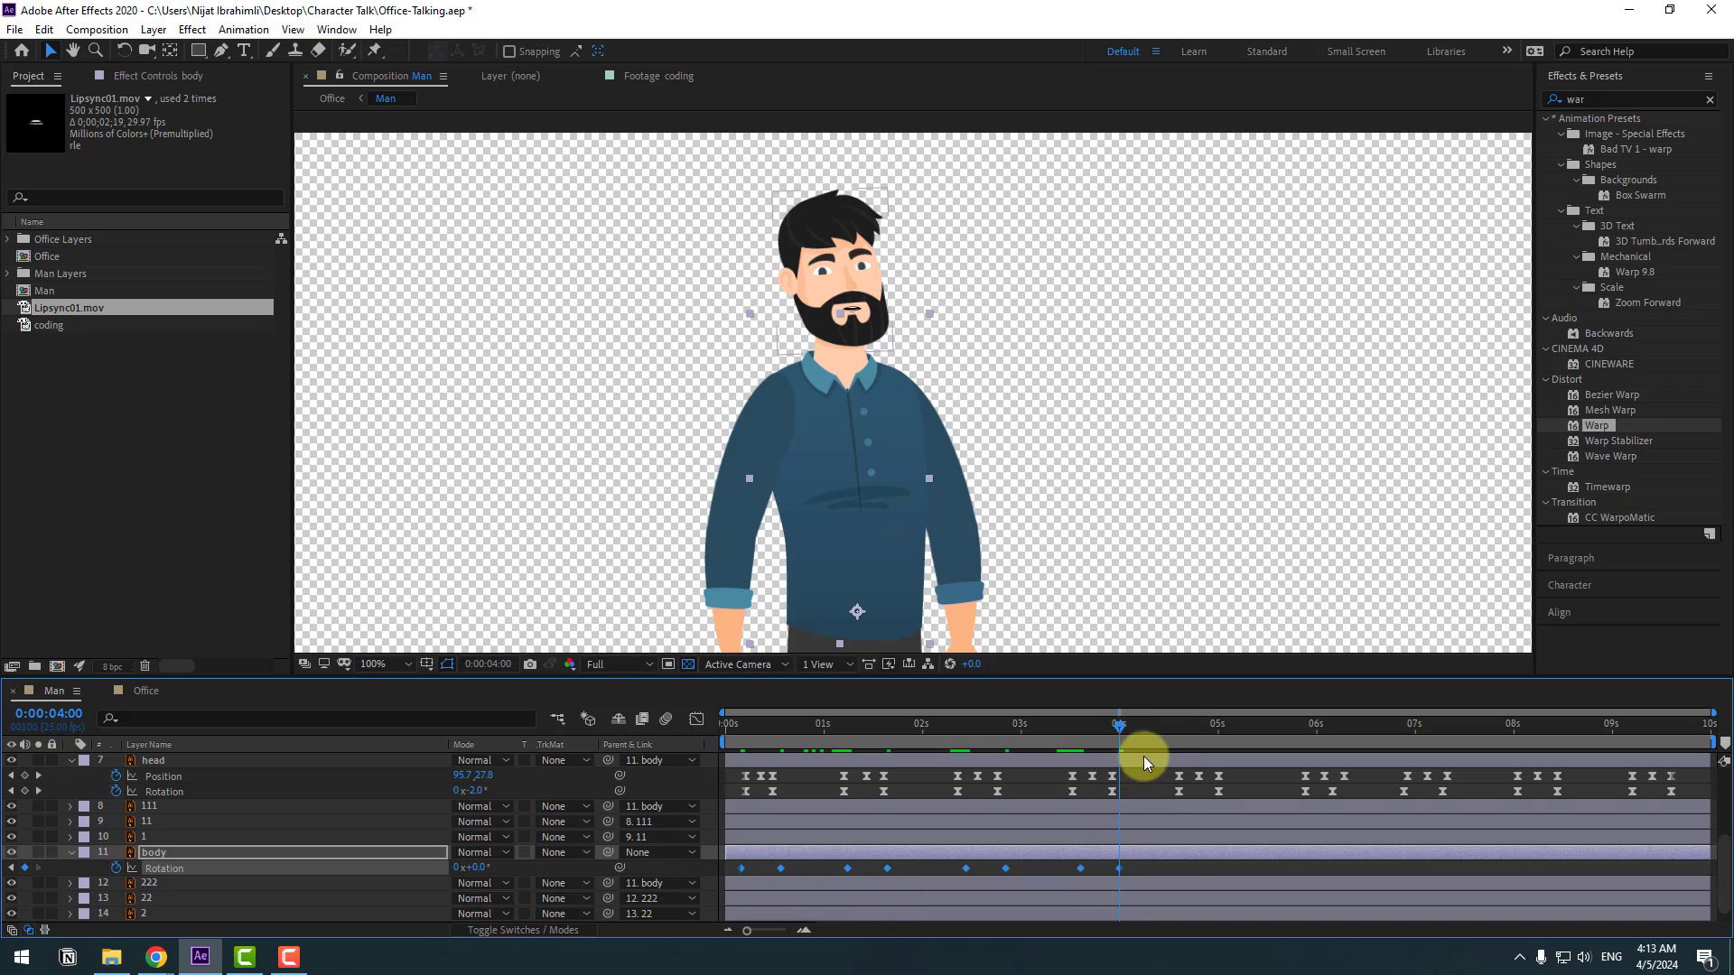
{"action": "key", "text": "ctrl+c"}
{"action": "left_click", "coordinate": [1202, 723]}
{"action": "key", "text": "ctrl+v"}
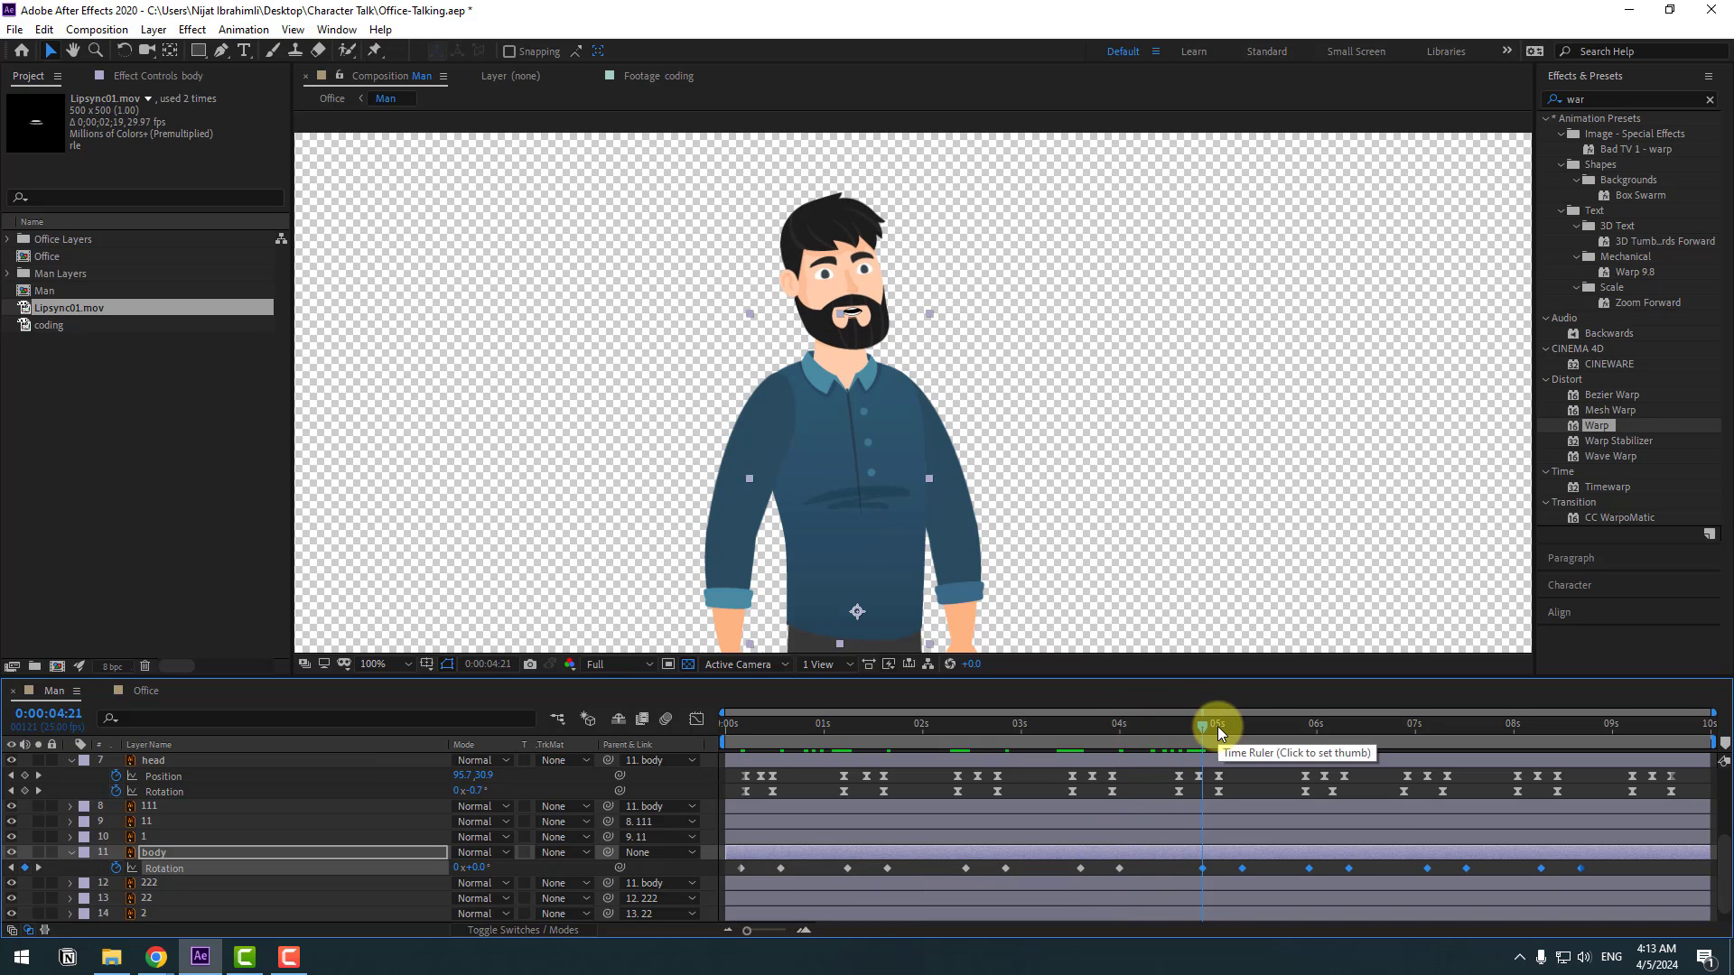
{"action": "left_click_drag", "start_coordinate": [1606, 869], "coordinate": [737, 874]}
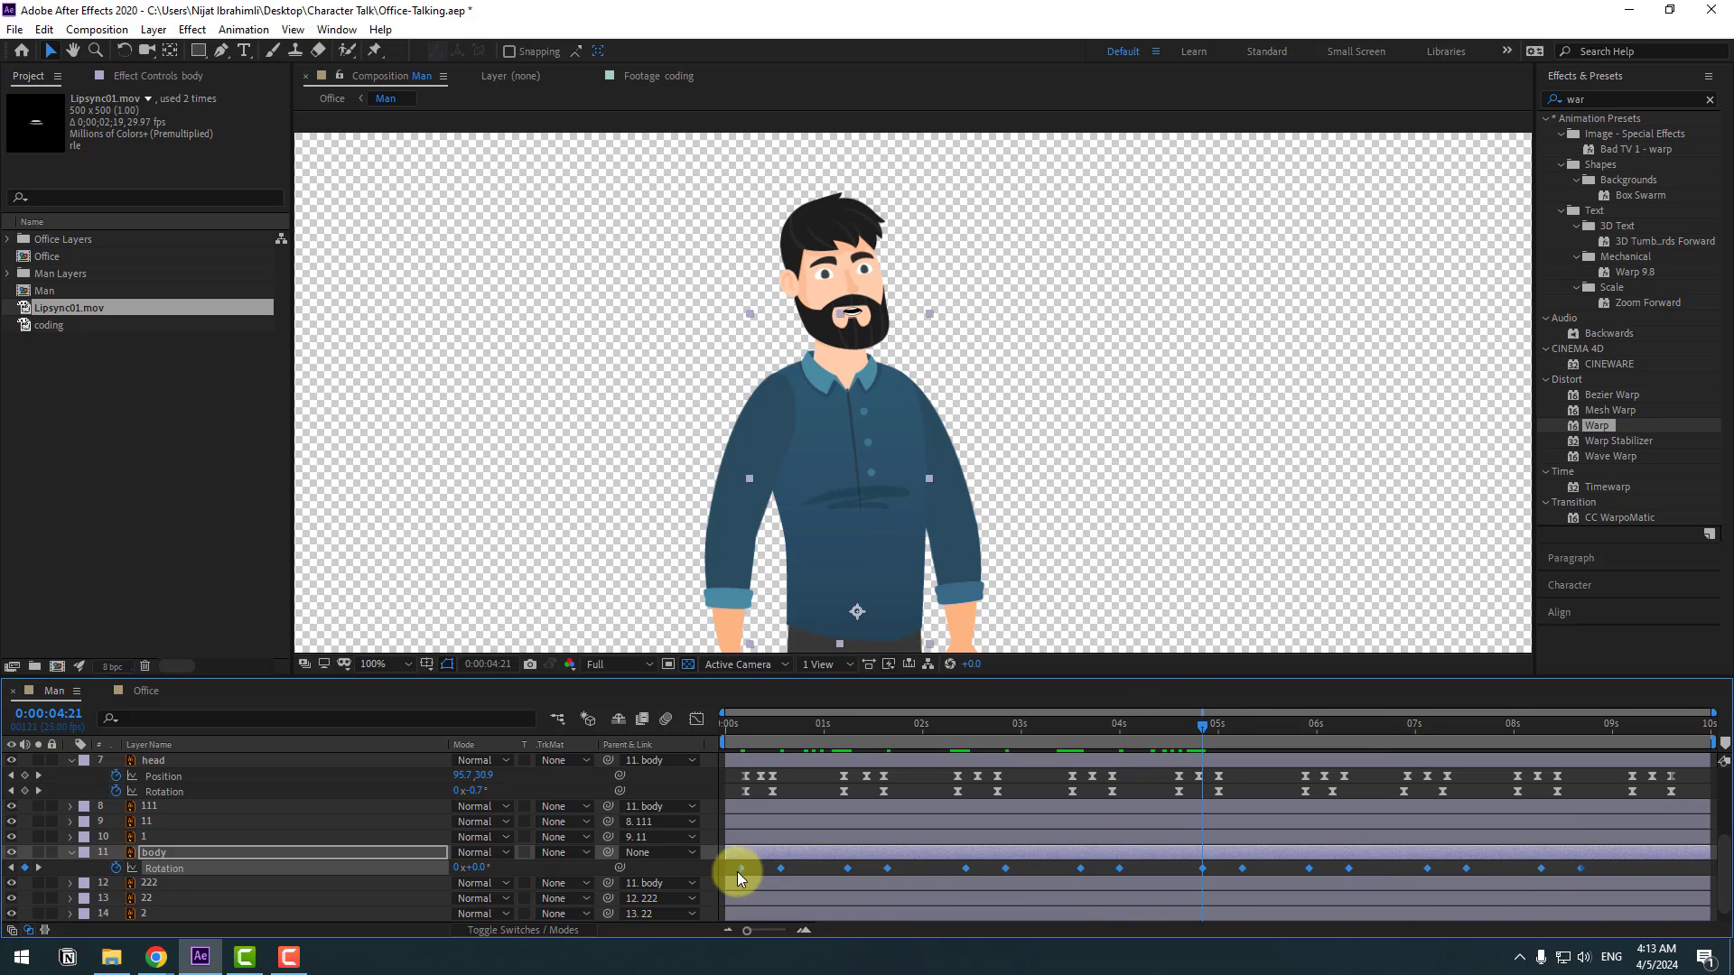
Apply Easy Ease to all body Rotation keyframes and preview the sway.
{"action": "right_click", "coordinate": [737, 870]}
{"action": "mouse_move", "coordinate": [840, 856]}
{"action": "left_click", "coordinate": [1016, 743]}
{"action": "key", "text": "space"}
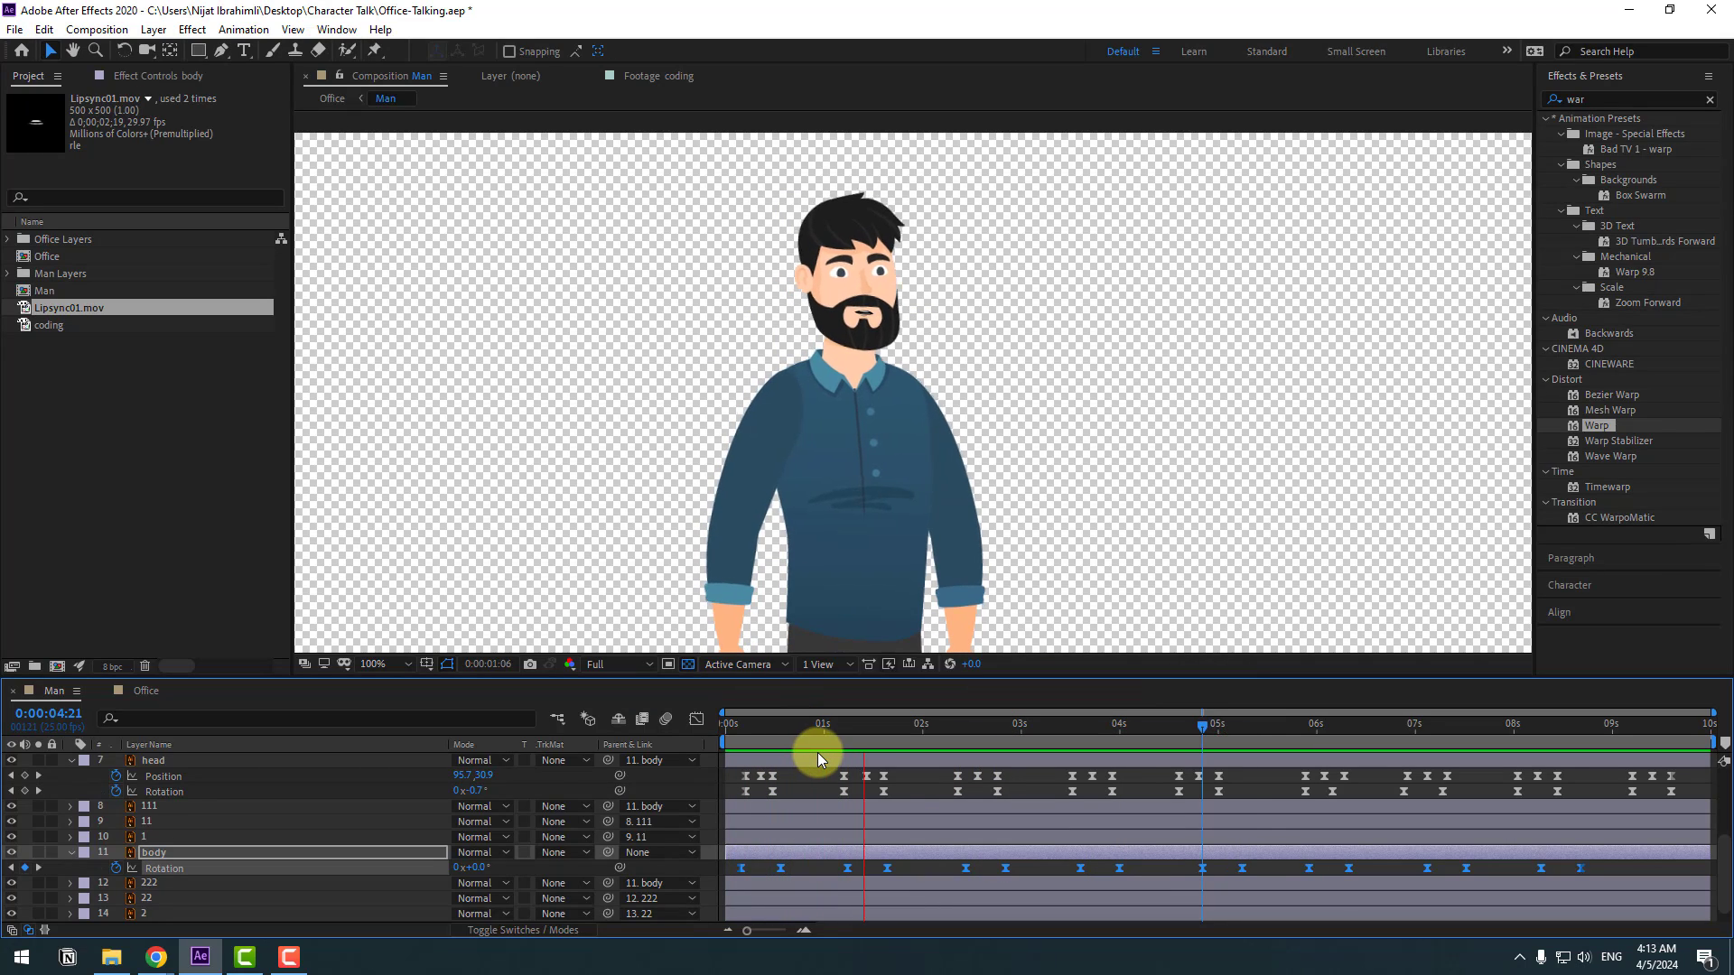
{"action": "left_click", "coordinate": [769, 727]}
Go to frame 4 and reveal the body layer's Position property.
{"action": "left_click", "coordinate": [794, 784]}
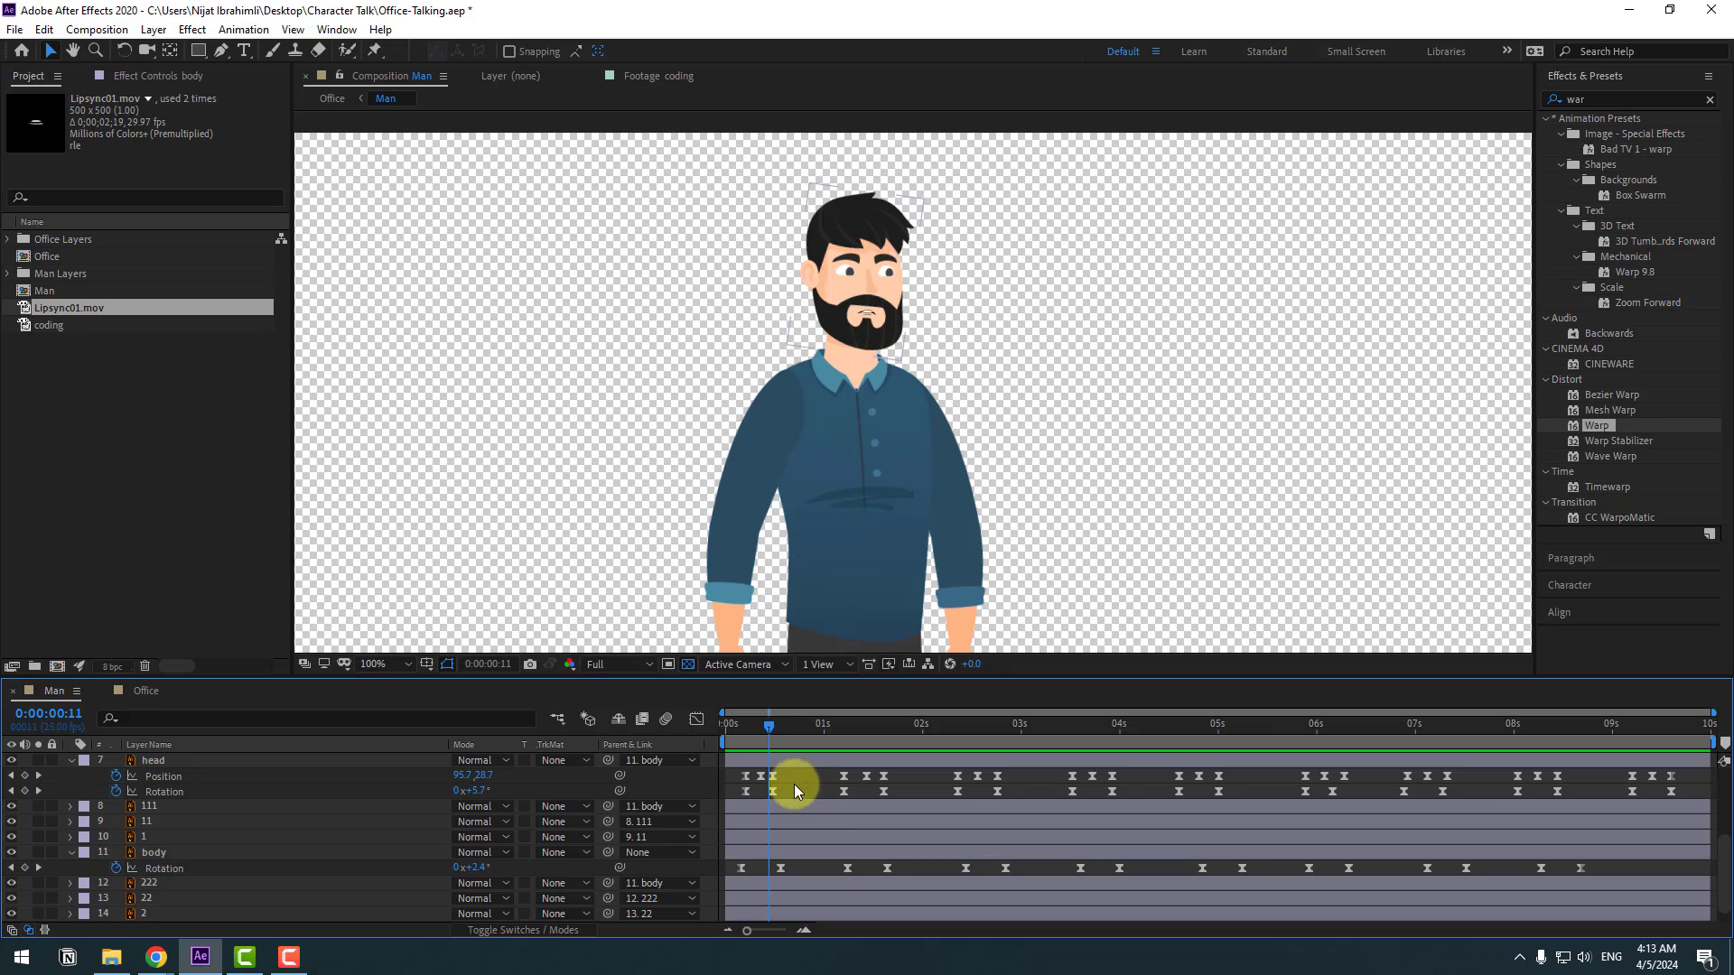
{"action": "left_click", "coordinate": [754, 728]}
{"action": "left_click_drag", "start_coordinate": [757, 728], "coordinate": [740, 723]}
{"action": "left_click", "coordinate": [161, 853]}
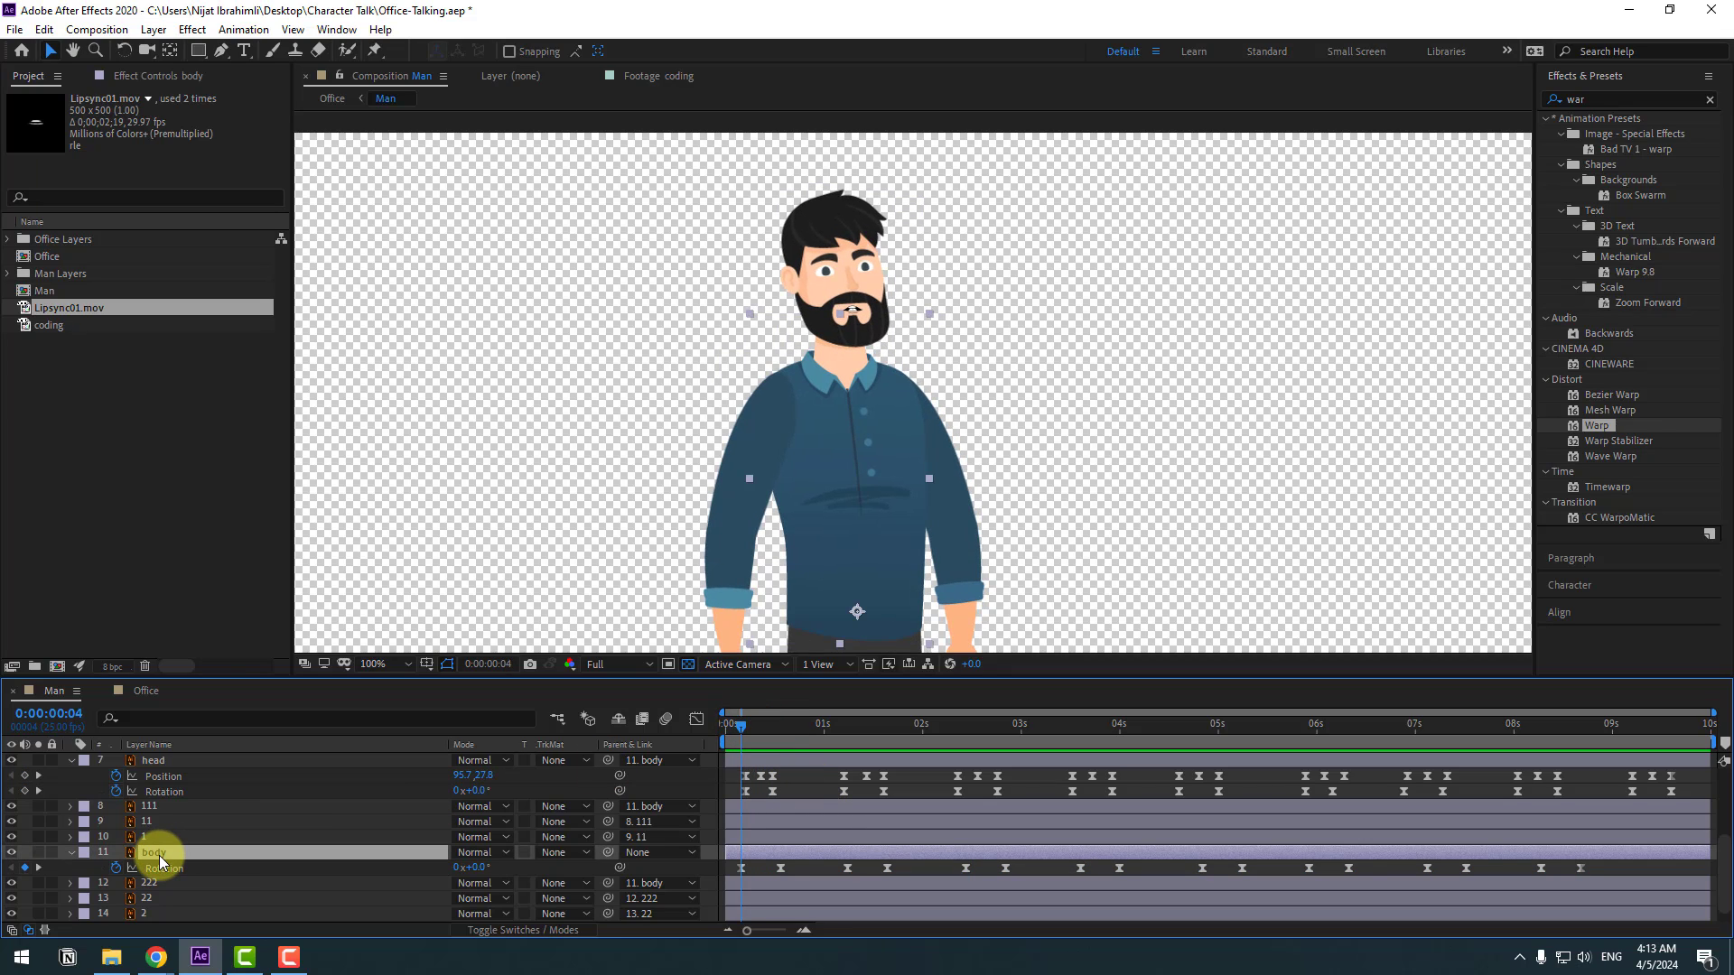
{"action": "key", "text": "shift+p"}
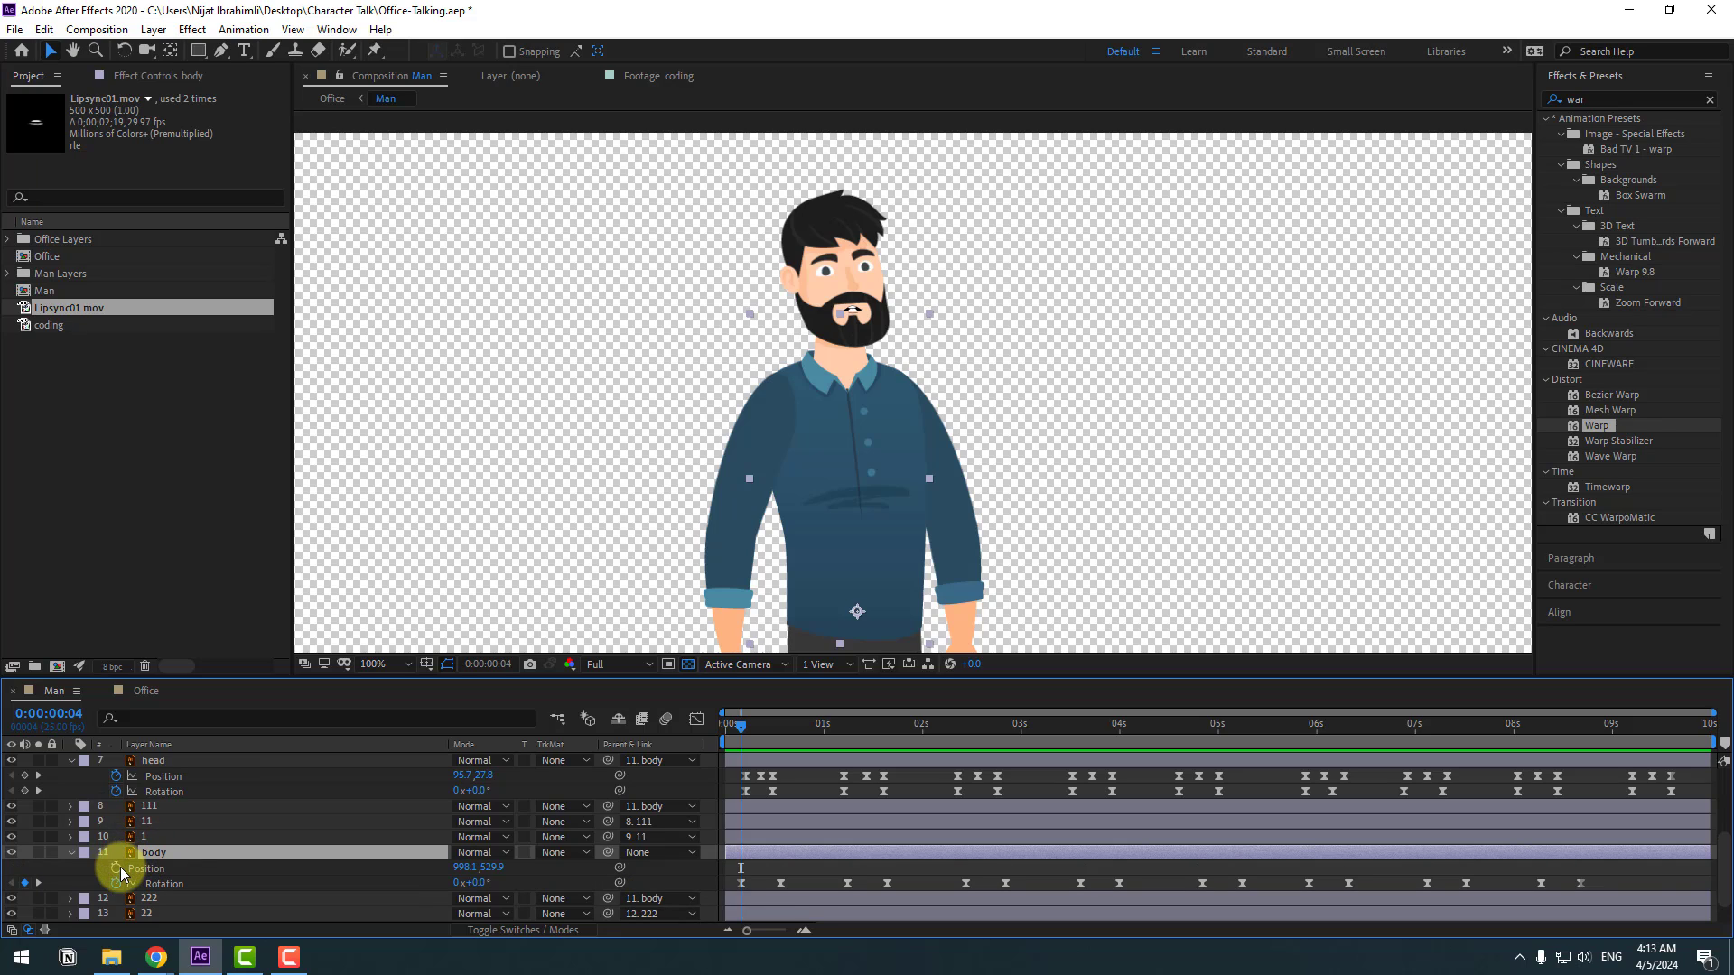
Keyframe body Position at frame 4 and five pixels lower at frame 9.
{"action": "left_click", "coordinate": [116, 867]}
{"action": "left_click_drag", "start_coordinate": [754, 730], "coordinate": [781, 726]}
{"action": "key", "text": "Down"}
{"action": "key", "text": "Down"}
{"action": "key", "text": "Down"}
{"action": "key", "text": "Down"}
{"action": "key", "text": "Down"}
Apply Easy Ease to the body Position keyframes and preview the bob.
{"action": "left_click", "coordinate": [742, 868]}
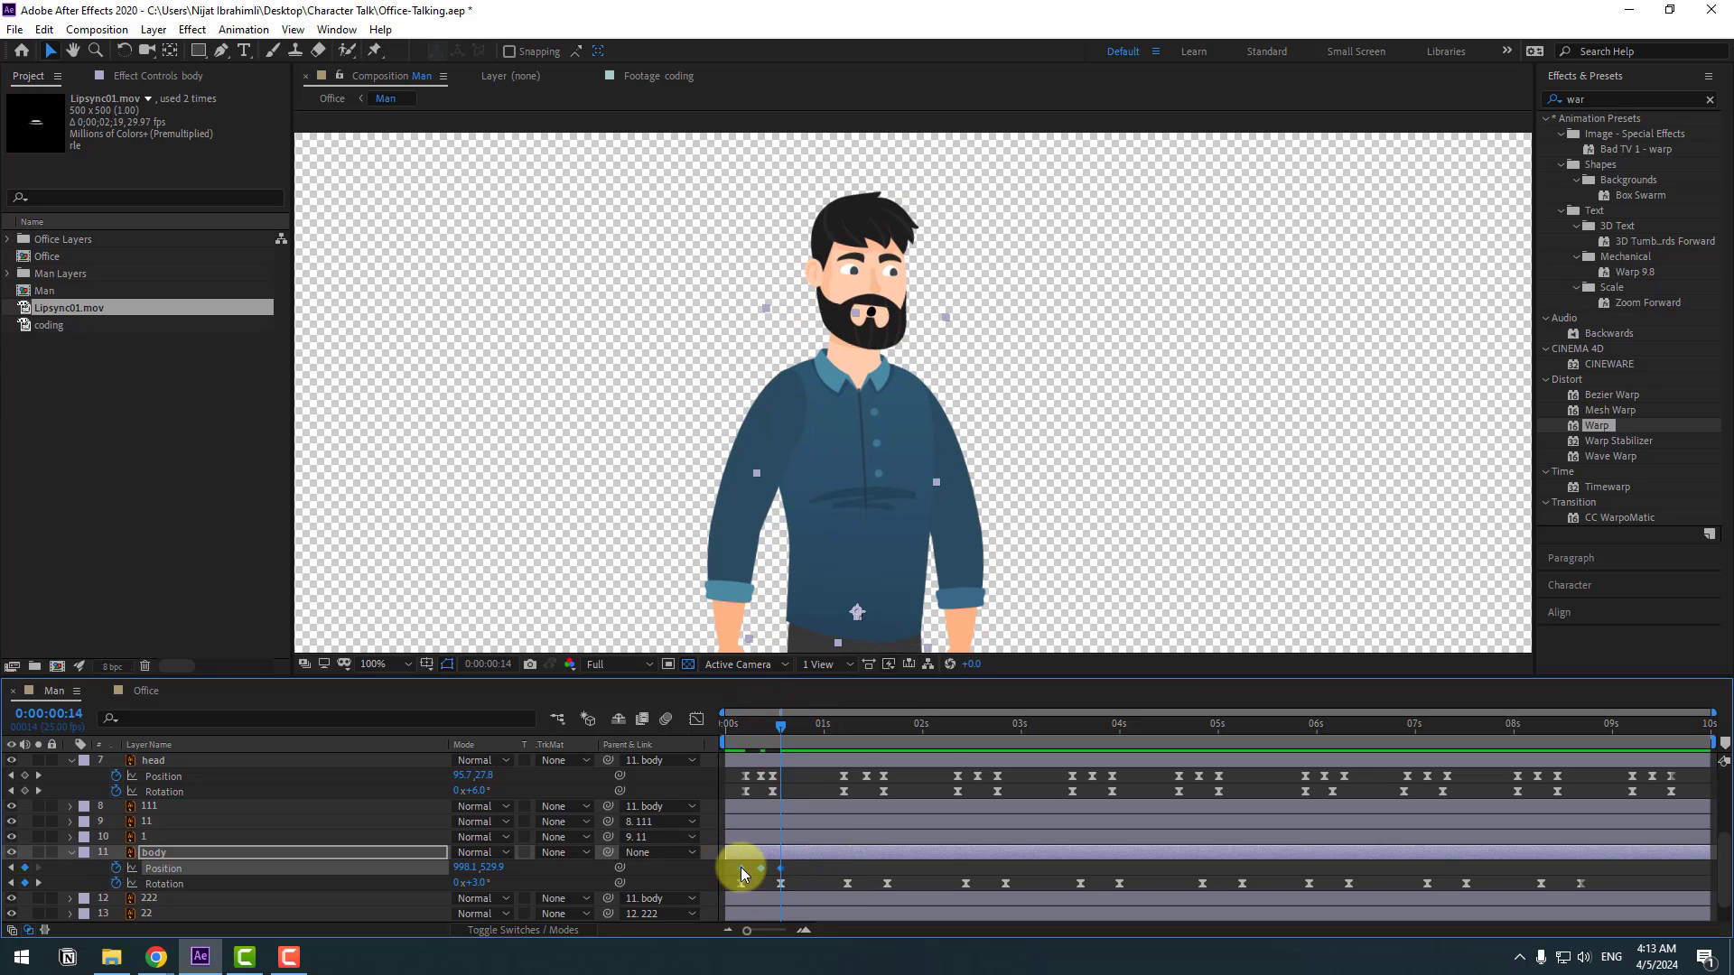
{"action": "right_click", "coordinate": [743, 865]}
{"action": "mouse_move", "coordinate": [745, 858]}
{"action": "left_click", "coordinate": [1080, 734]}
{"action": "key", "text": "space"}
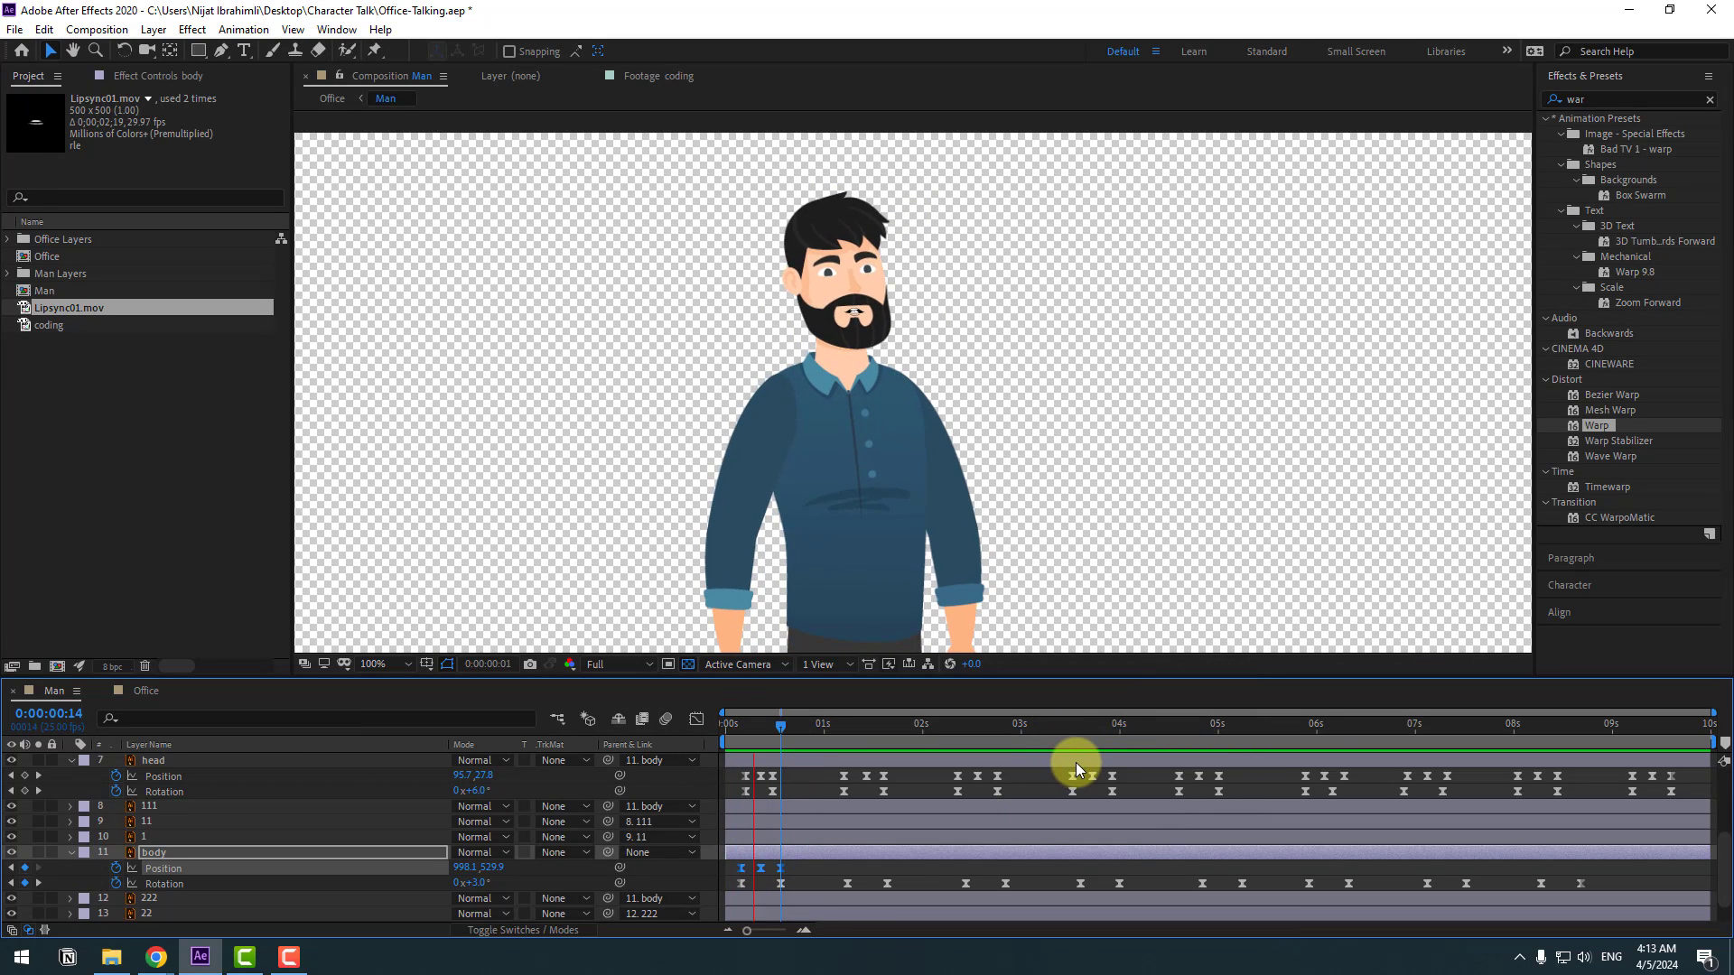
{"action": "key", "text": "space"}
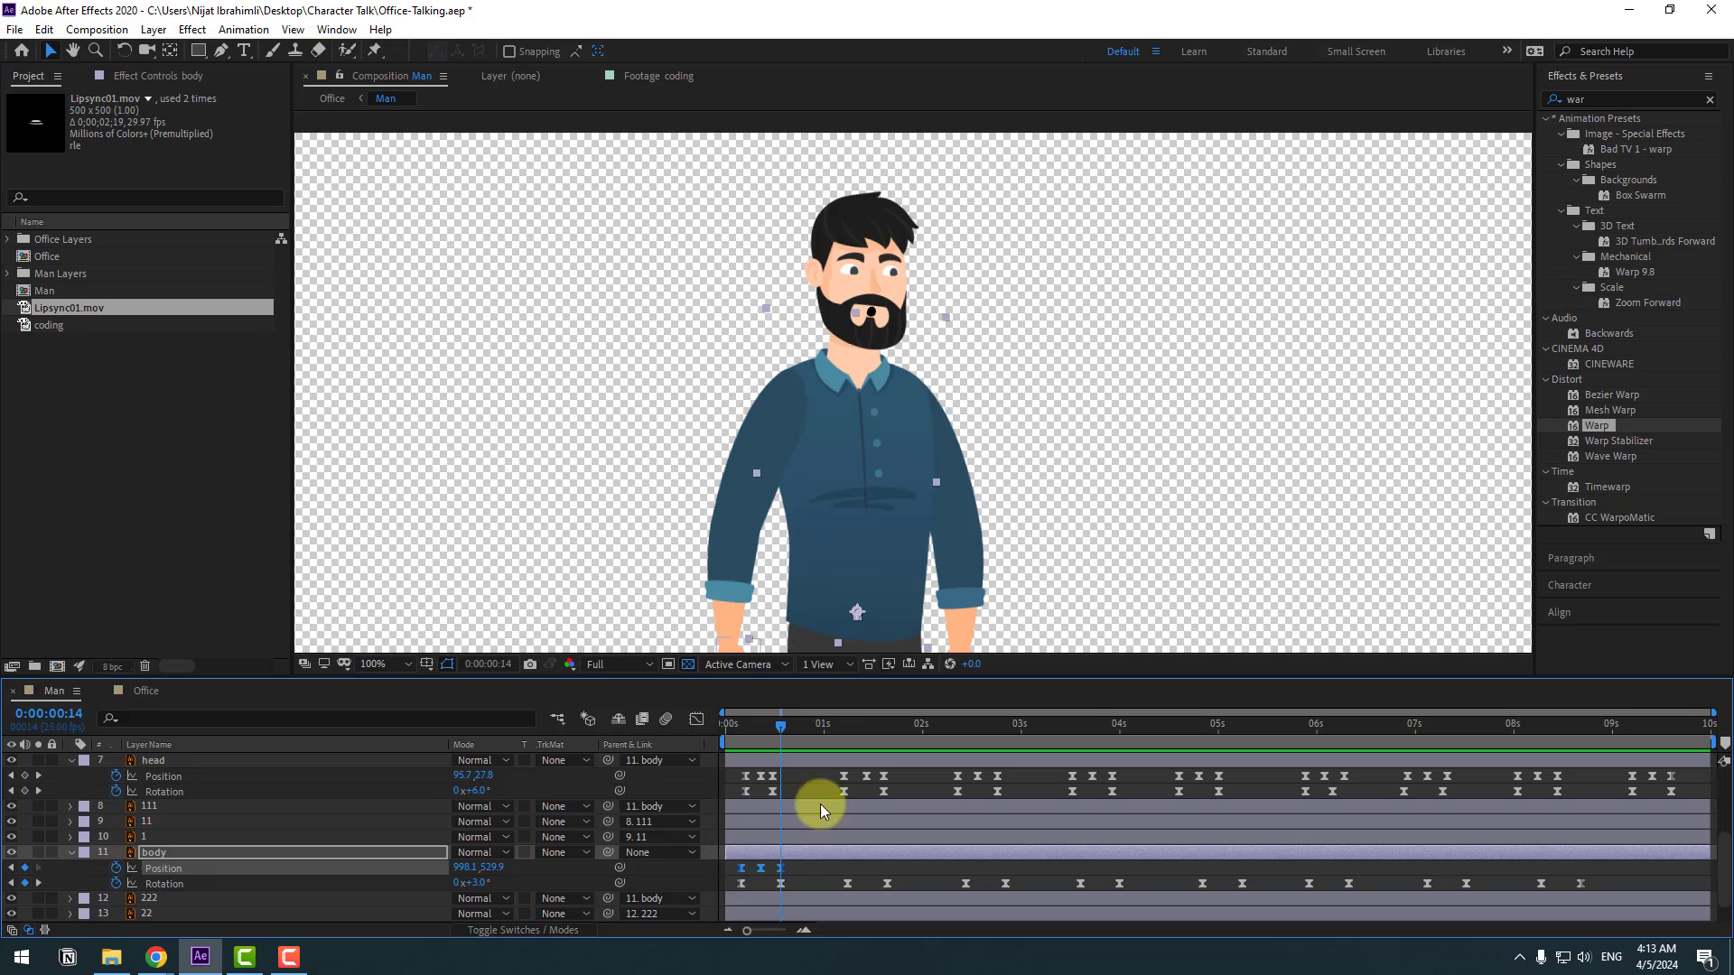
Paste the body bob keyframes at about 1.2 s, 2:11, 3.6 s, 4:18, 5:24 and 7.1 s.
{"action": "left_click", "coordinate": [846, 725]}
{"action": "key", "text": "ctrl+v"}
{"action": "left_click", "coordinate": [963, 729]}
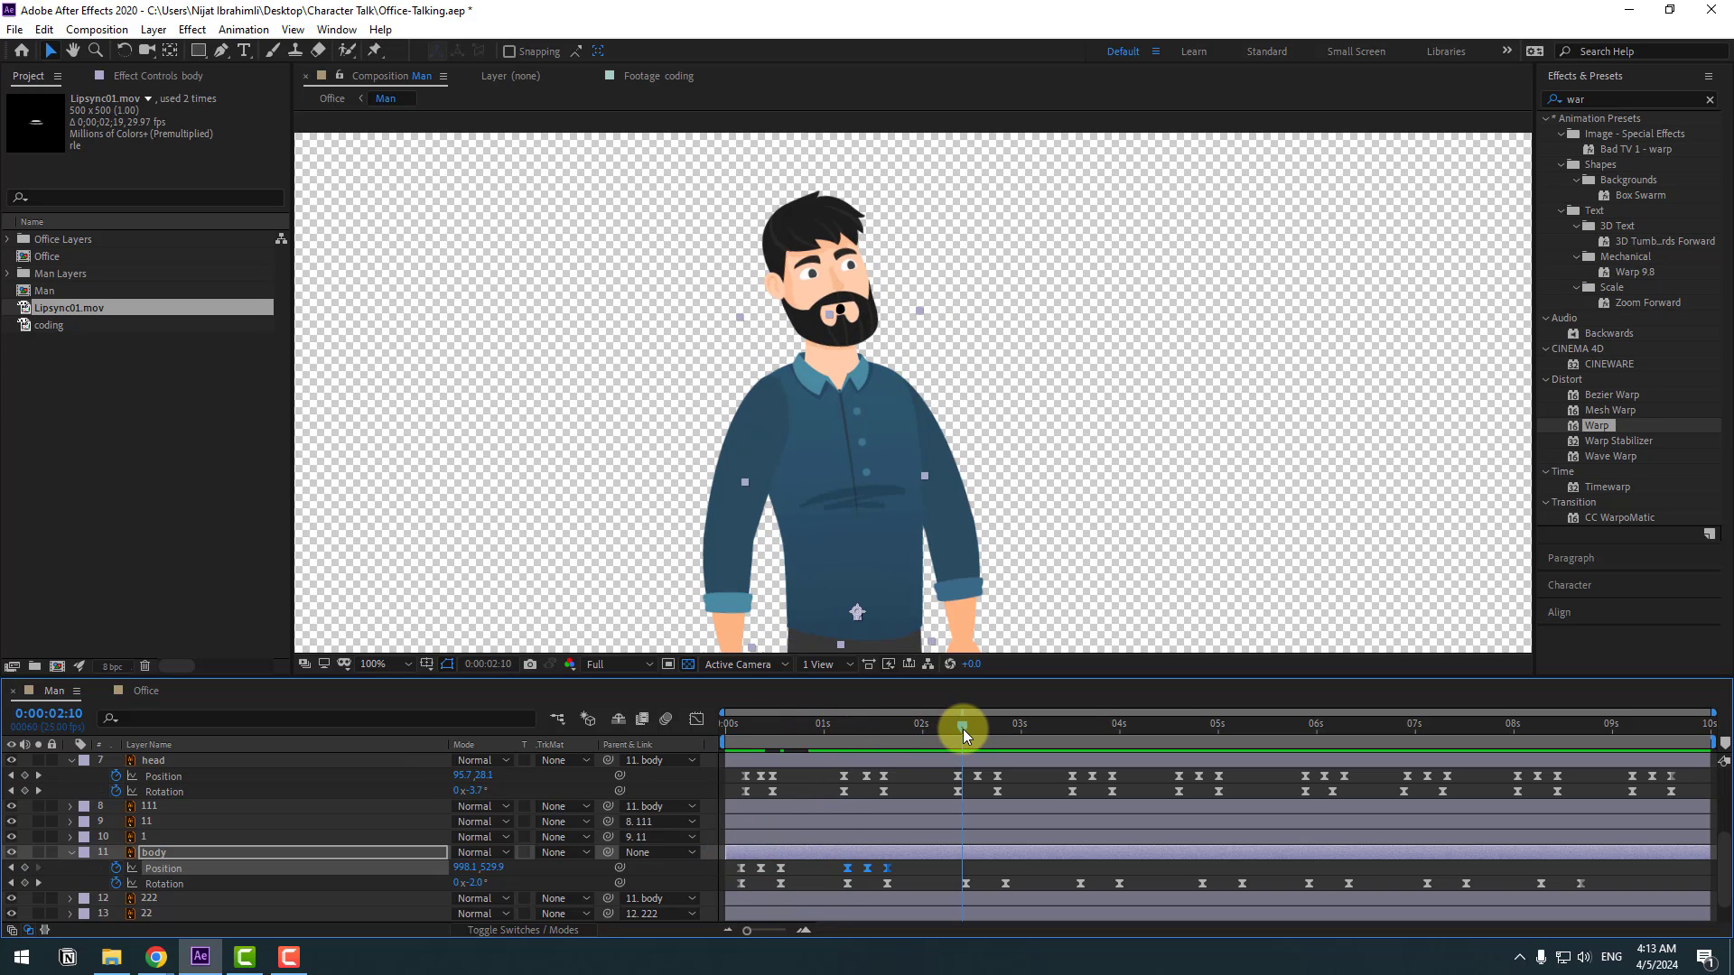
{"action": "key", "text": "ctrl+v"}
{"action": "left_click", "coordinate": [1081, 723]}
{"action": "key", "text": "ctrl+v"}
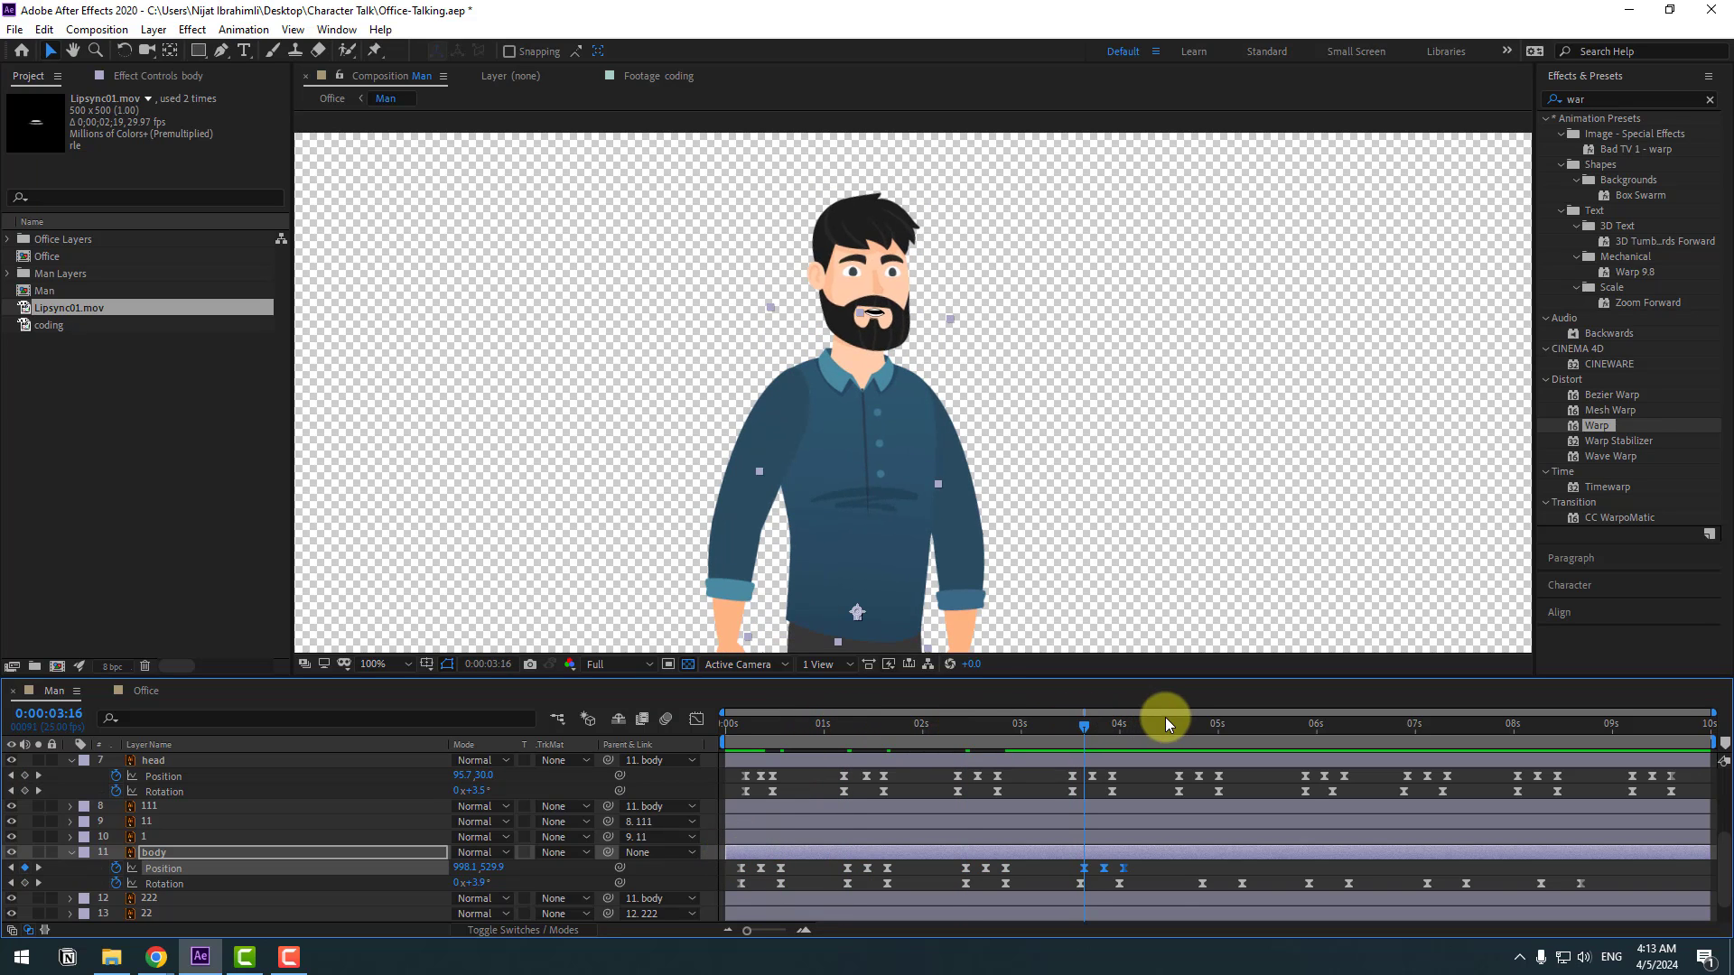
{"action": "left_click", "coordinate": [1192, 728]}
{"action": "key", "text": "ctrl+v"}
{"action": "left_click", "coordinate": [1313, 724]}
{"action": "key", "text": "ctrl+v"}
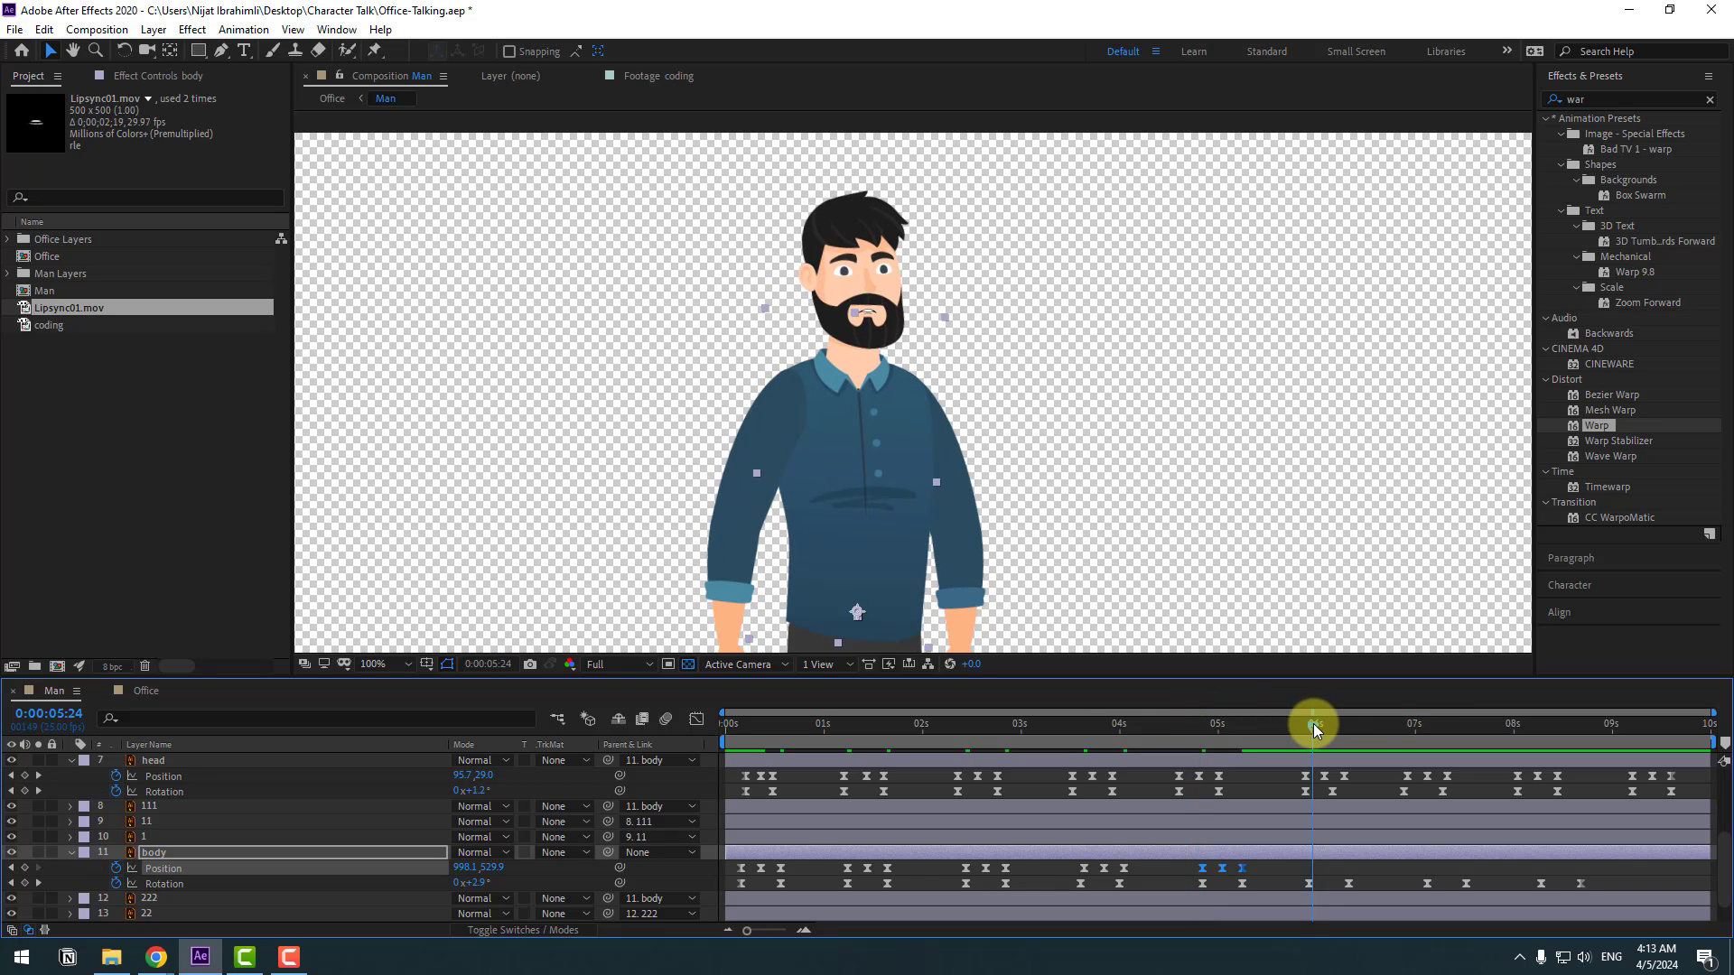
{"action": "left_click", "coordinate": [1427, 725]}
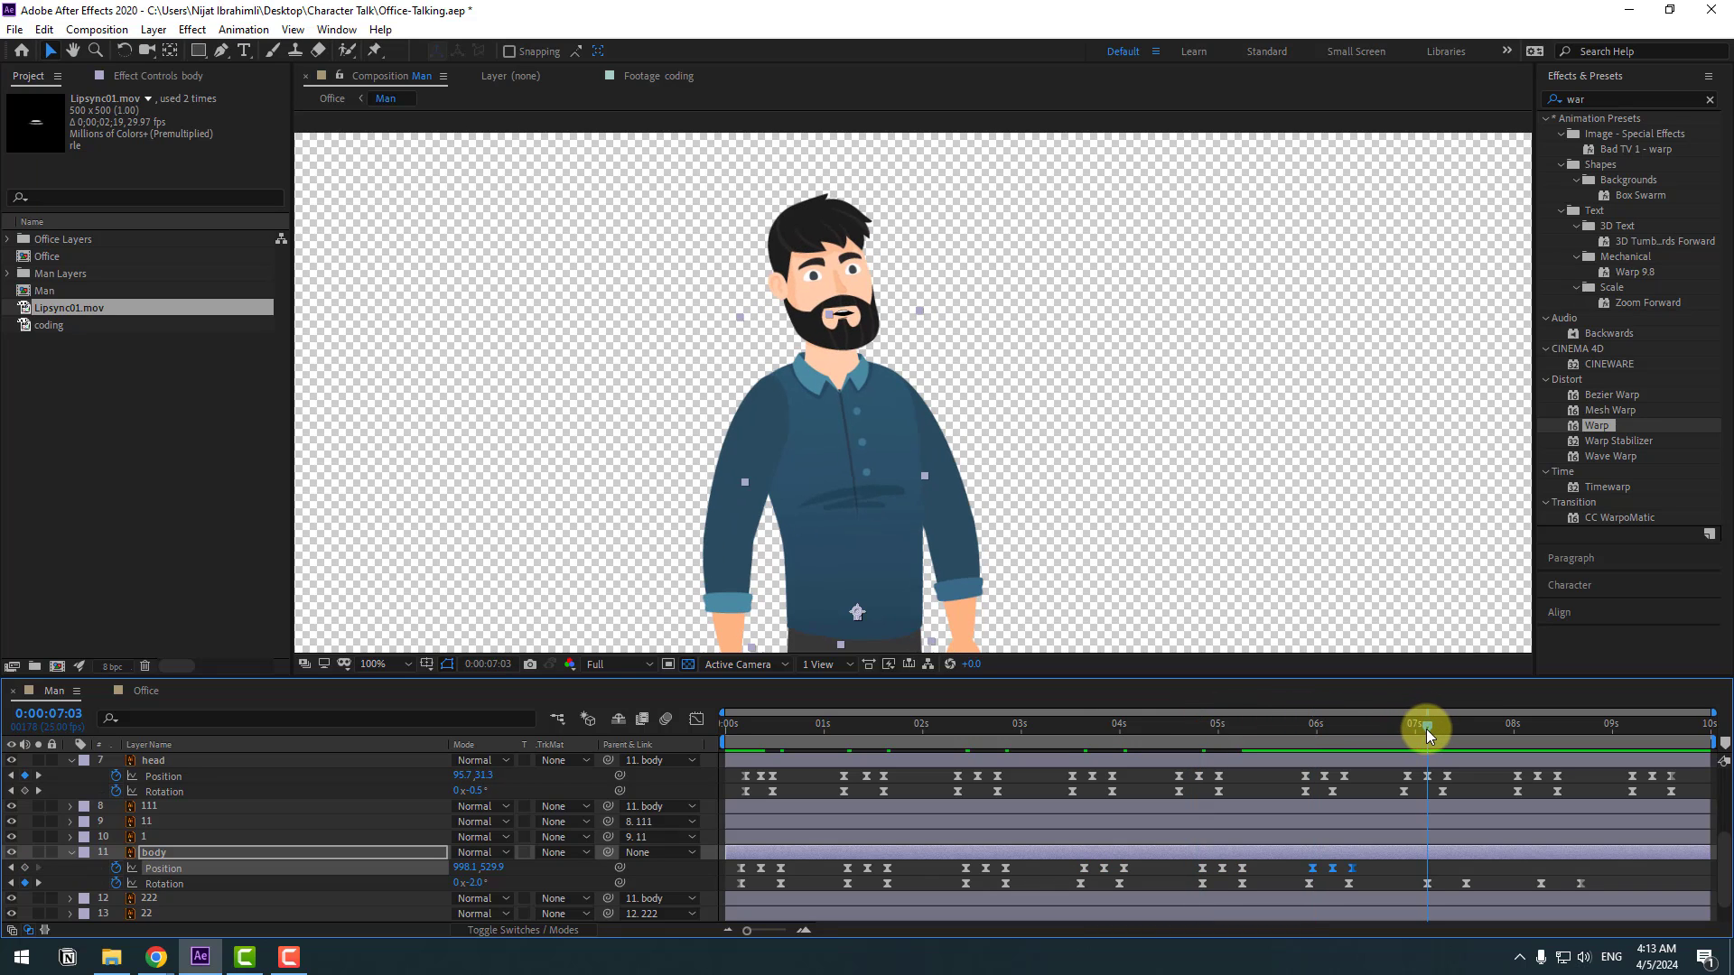
{"action": "key", "text": "ctrl+v"}
Save the project and return to the Office composition.
{"action": "left_click", "coordinate": [1539, 725]}
{"action": "key", "text": "ctrl+s"}
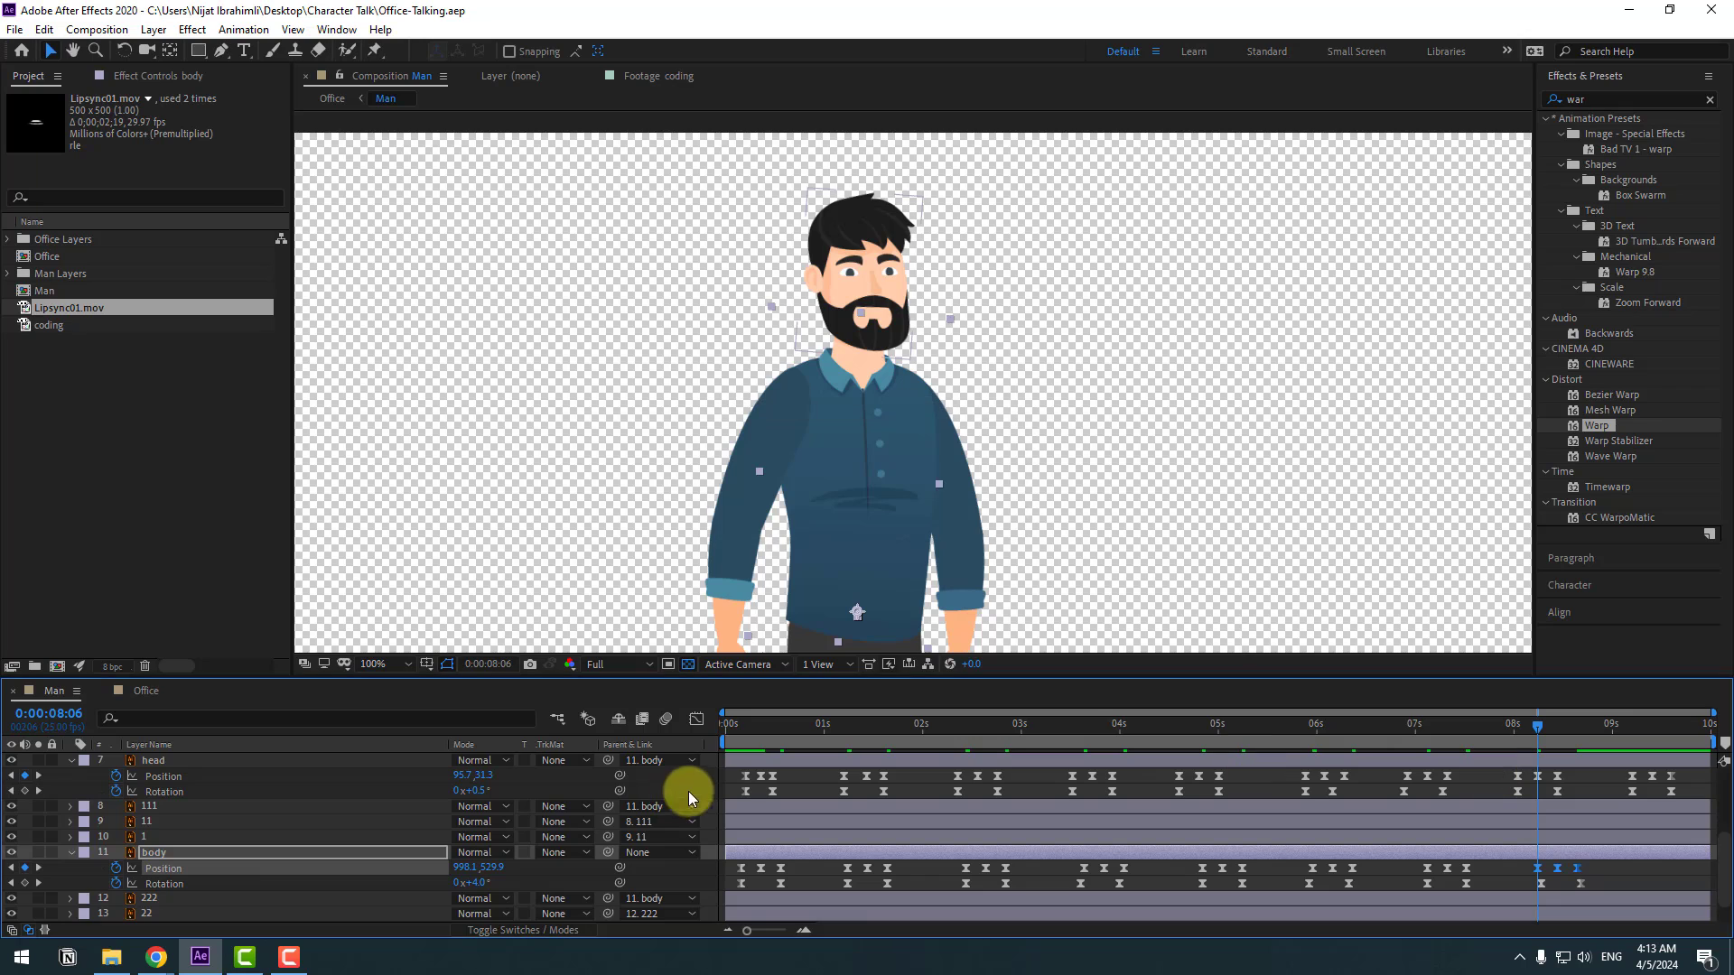
{"action": "left_click", "coordinate": [144, 690]}
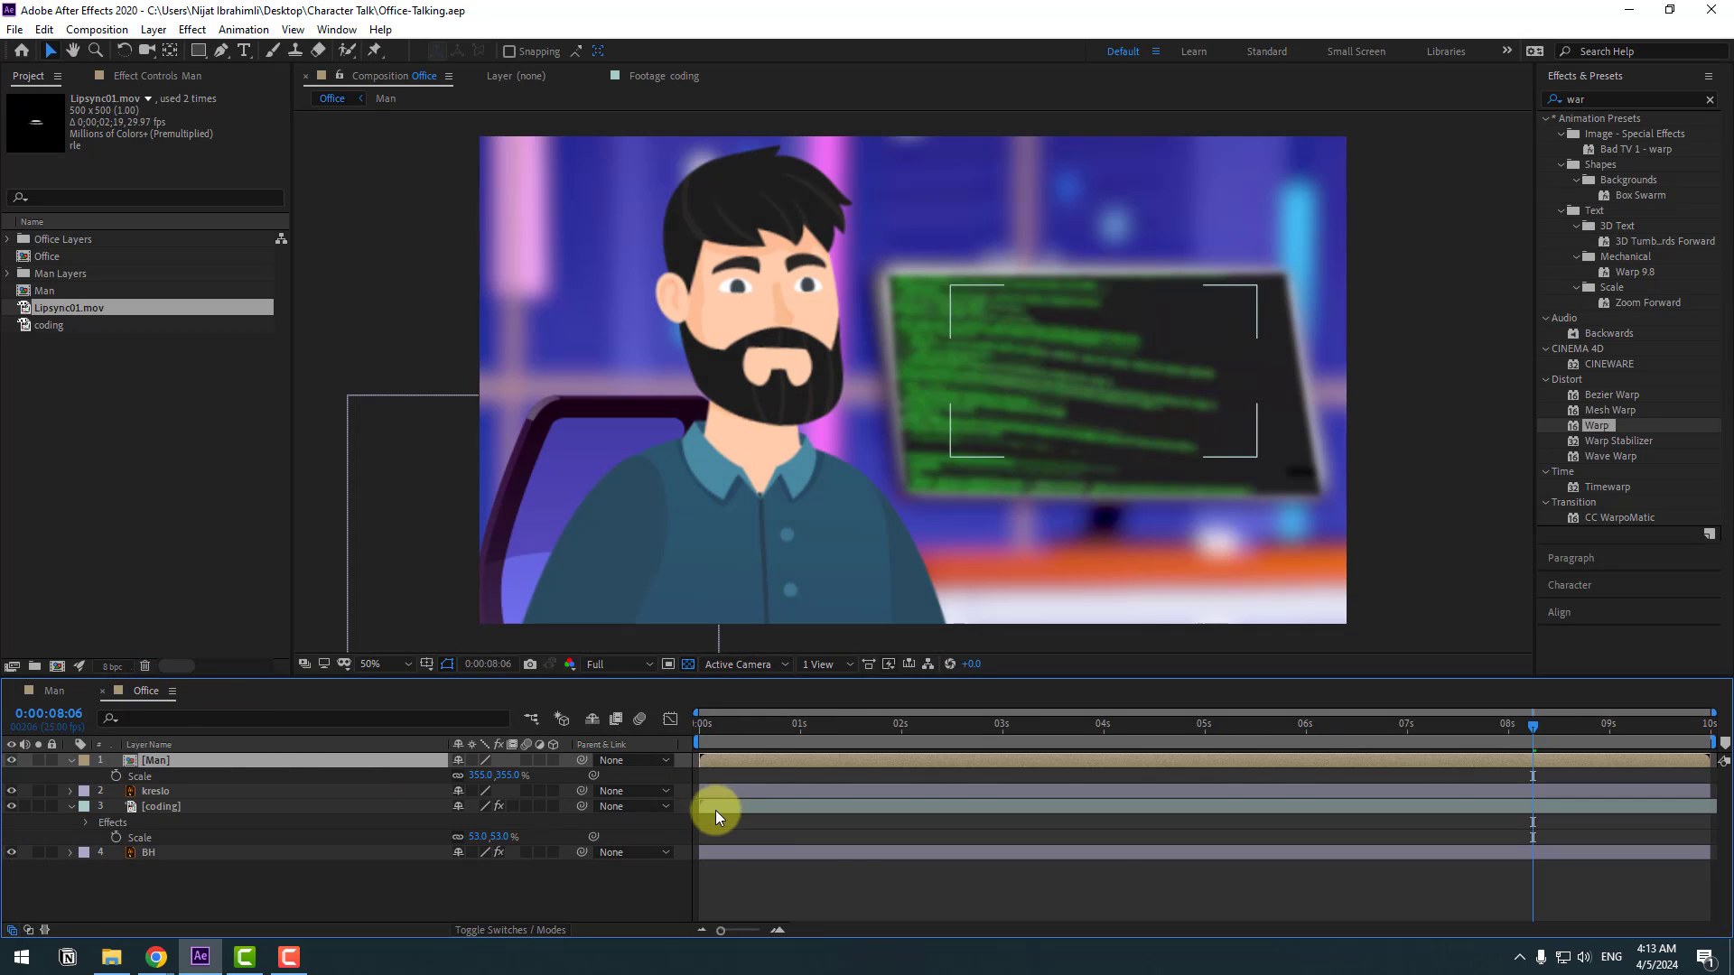
End the work area at 07:13, trim the Office comp to it, and preview from the start.
{"action": "left_click_drag", "start_coordinate": [1570, 726], "coordinate": [1451, 736]}
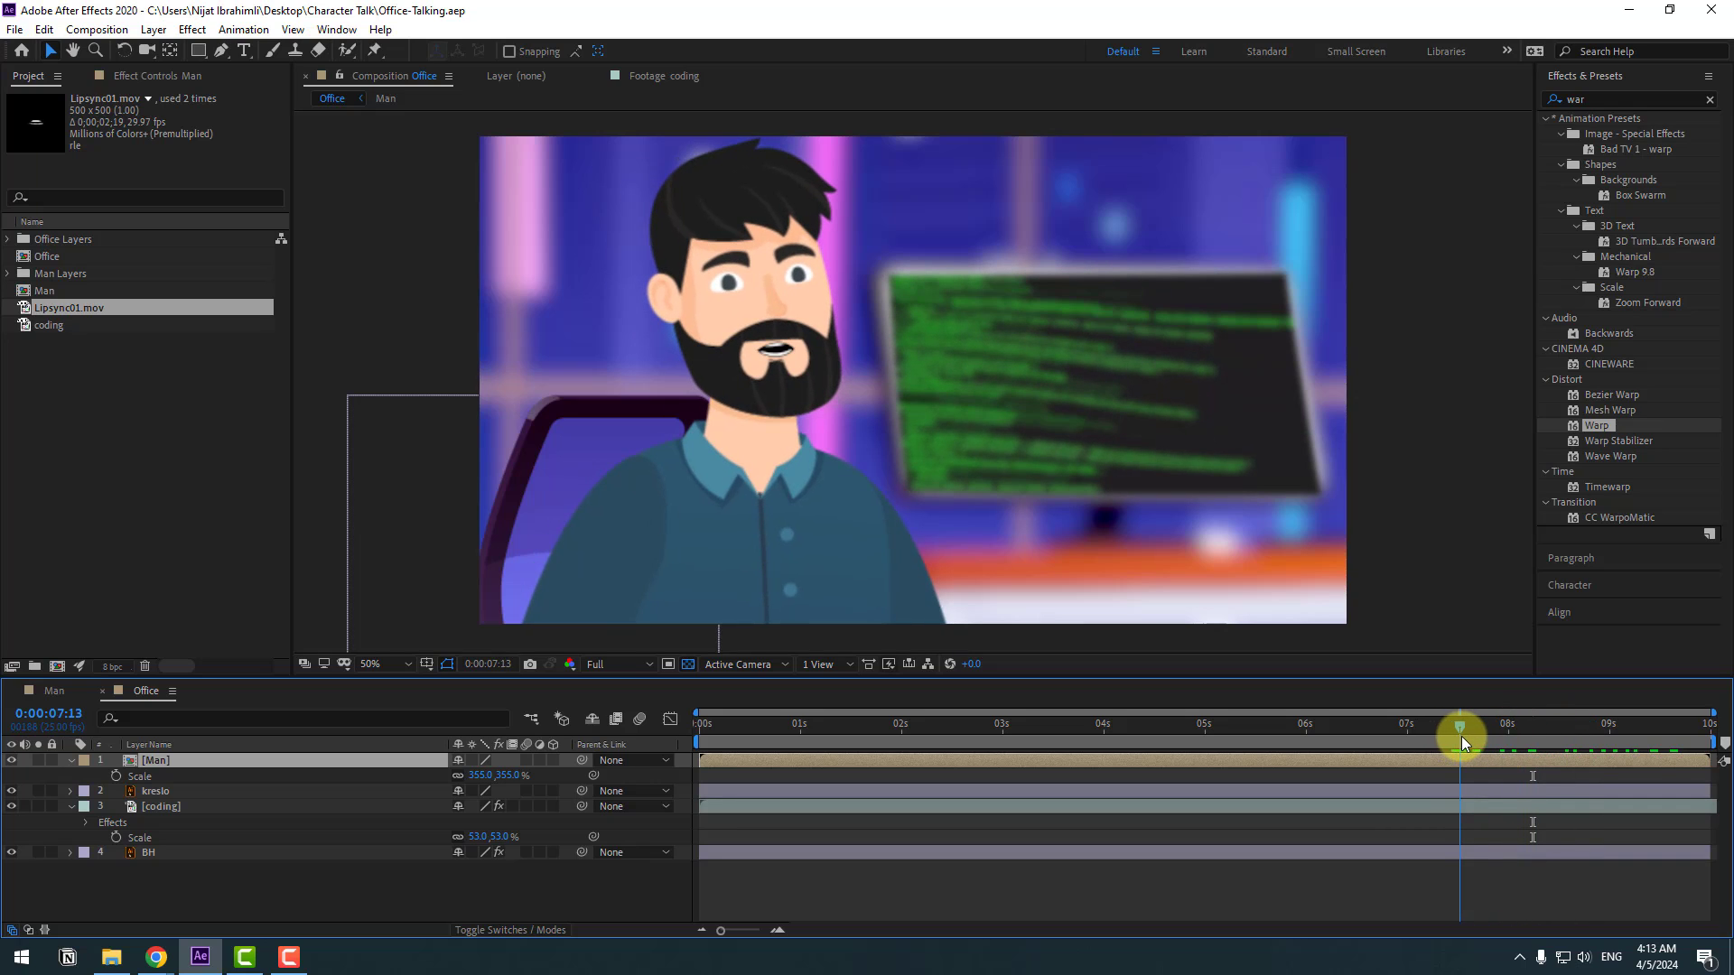
{"action": "left_click_drag", "start_coordinate": [1714, 742], "coordinate": [1467, 746]}
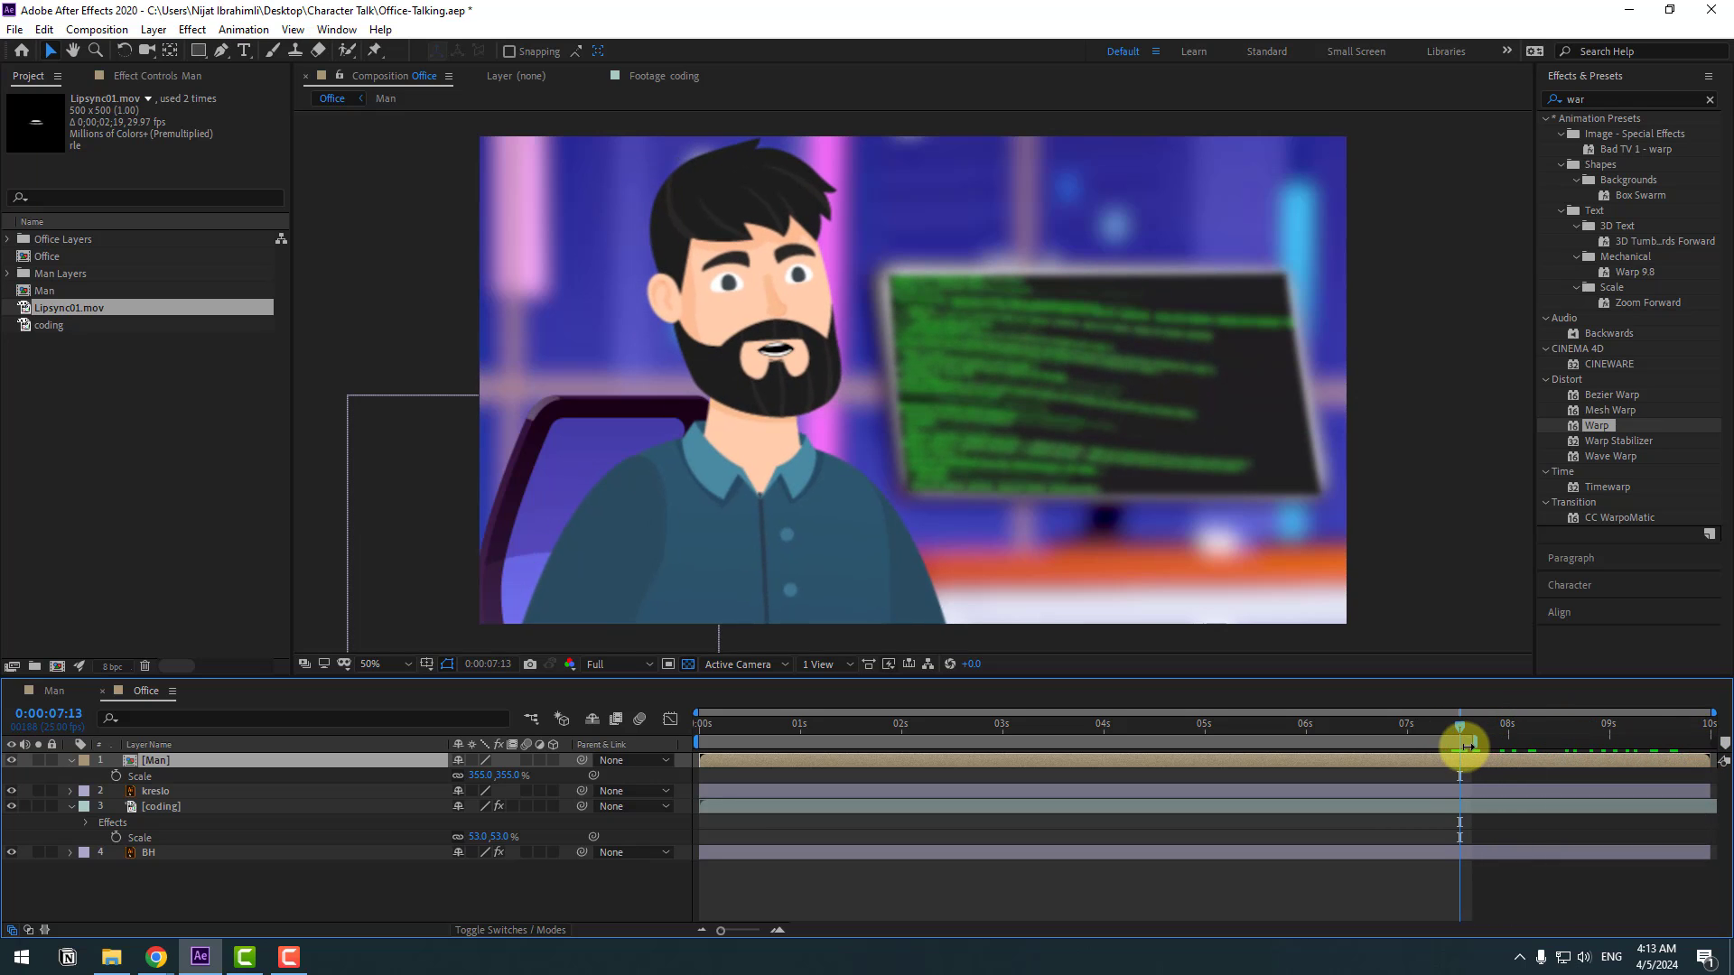
{"action": "right_click", "coordinate": [1413, 743]}
{"action": "left_click", "coordinate": [1445, 795]}
{"action": "left_click", "coordinate": [733, 882]}
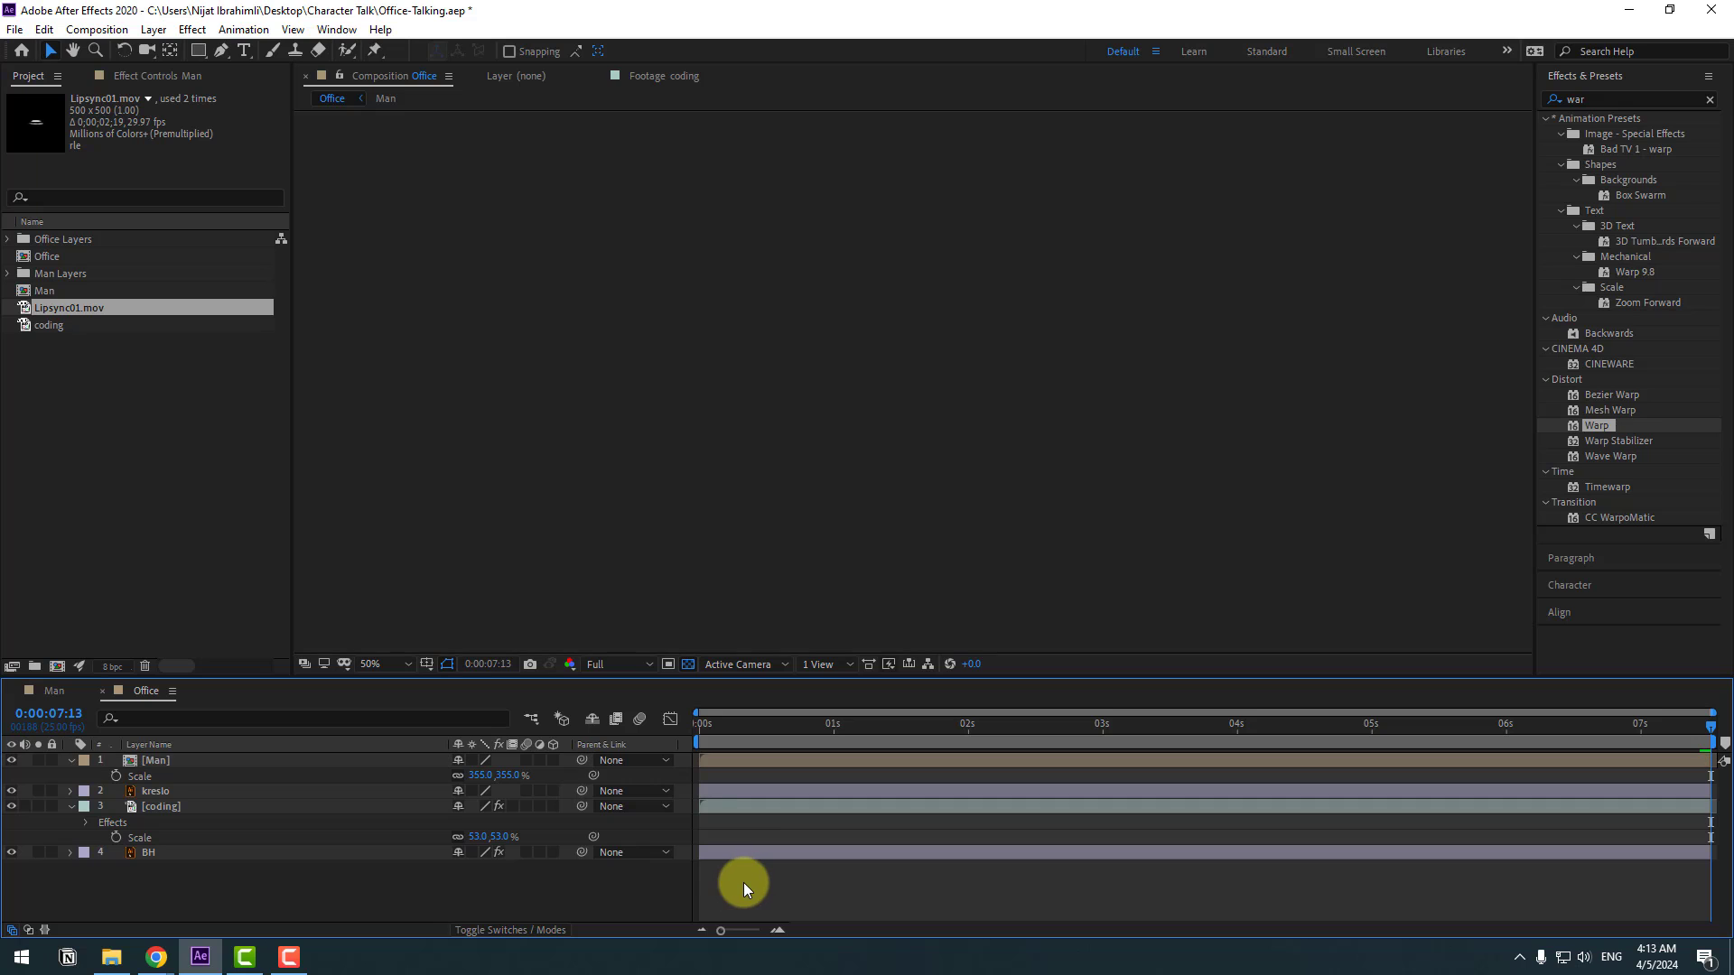
{"action": "key", "text": "space"}
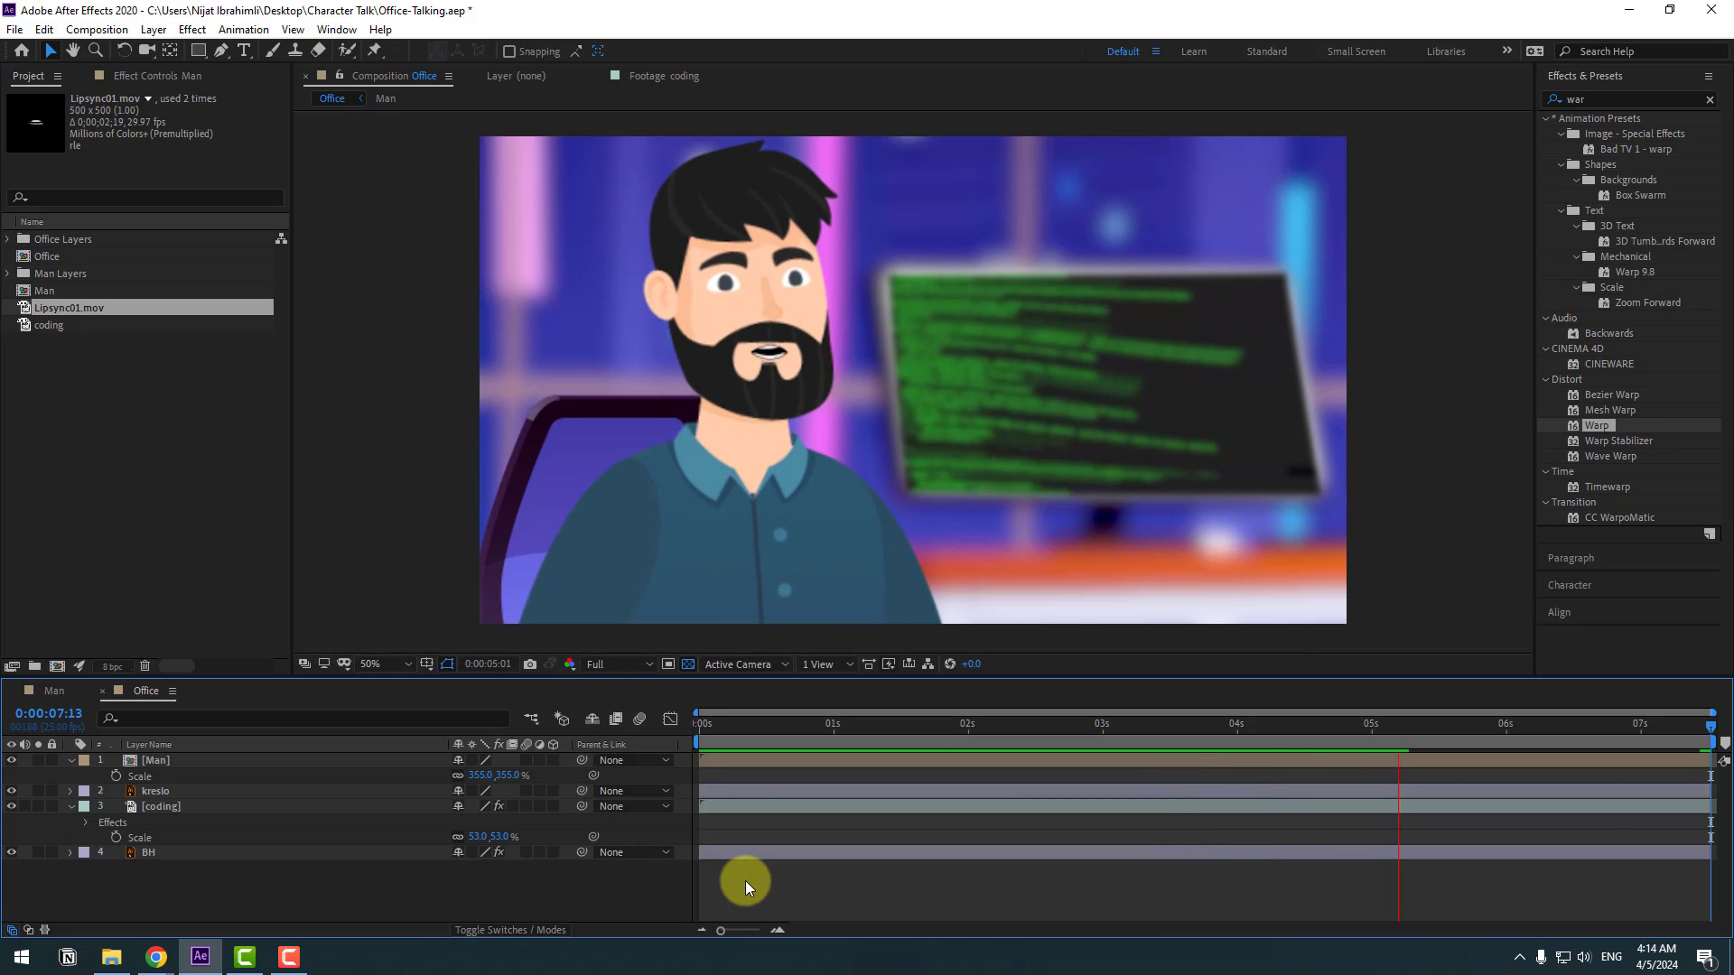
{"action": "key", "text": "Home"}
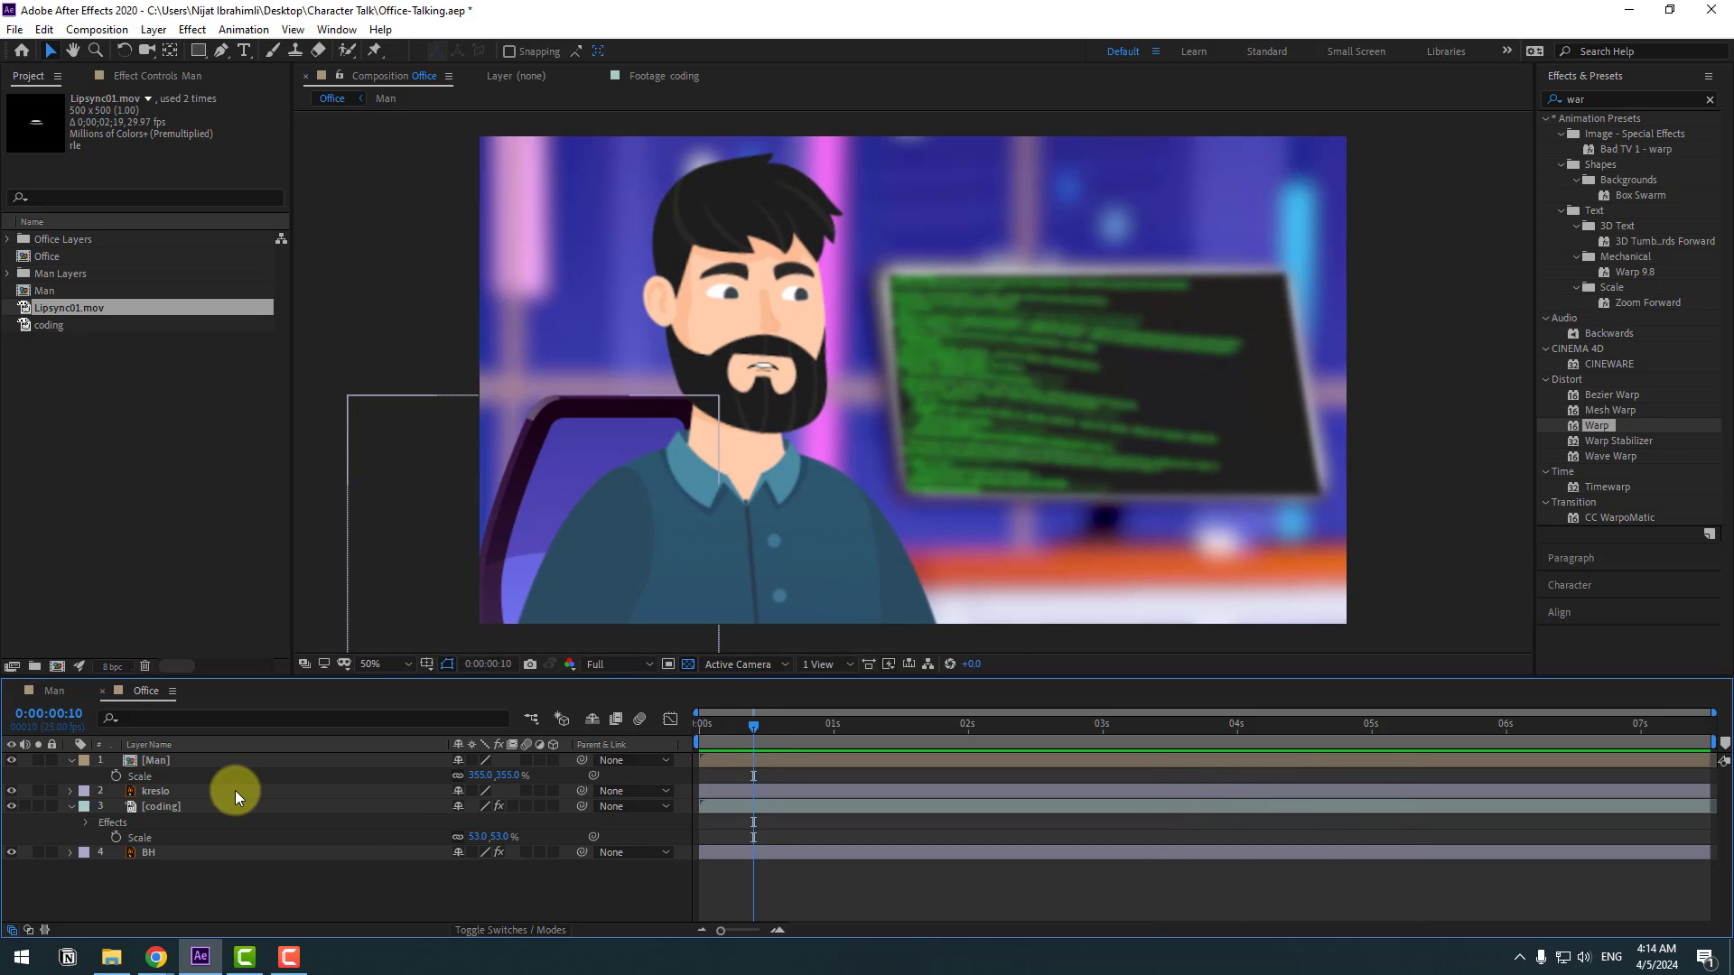
In the Man precomp, select all layers, fold their properties, and show the layer switches columns.
{"action": "double_click", "coordinate": [143, 764]}
{"action": "scroll", "coordinate": [865, 301], "scroll_direction": "up", "scroll_amount": 4}
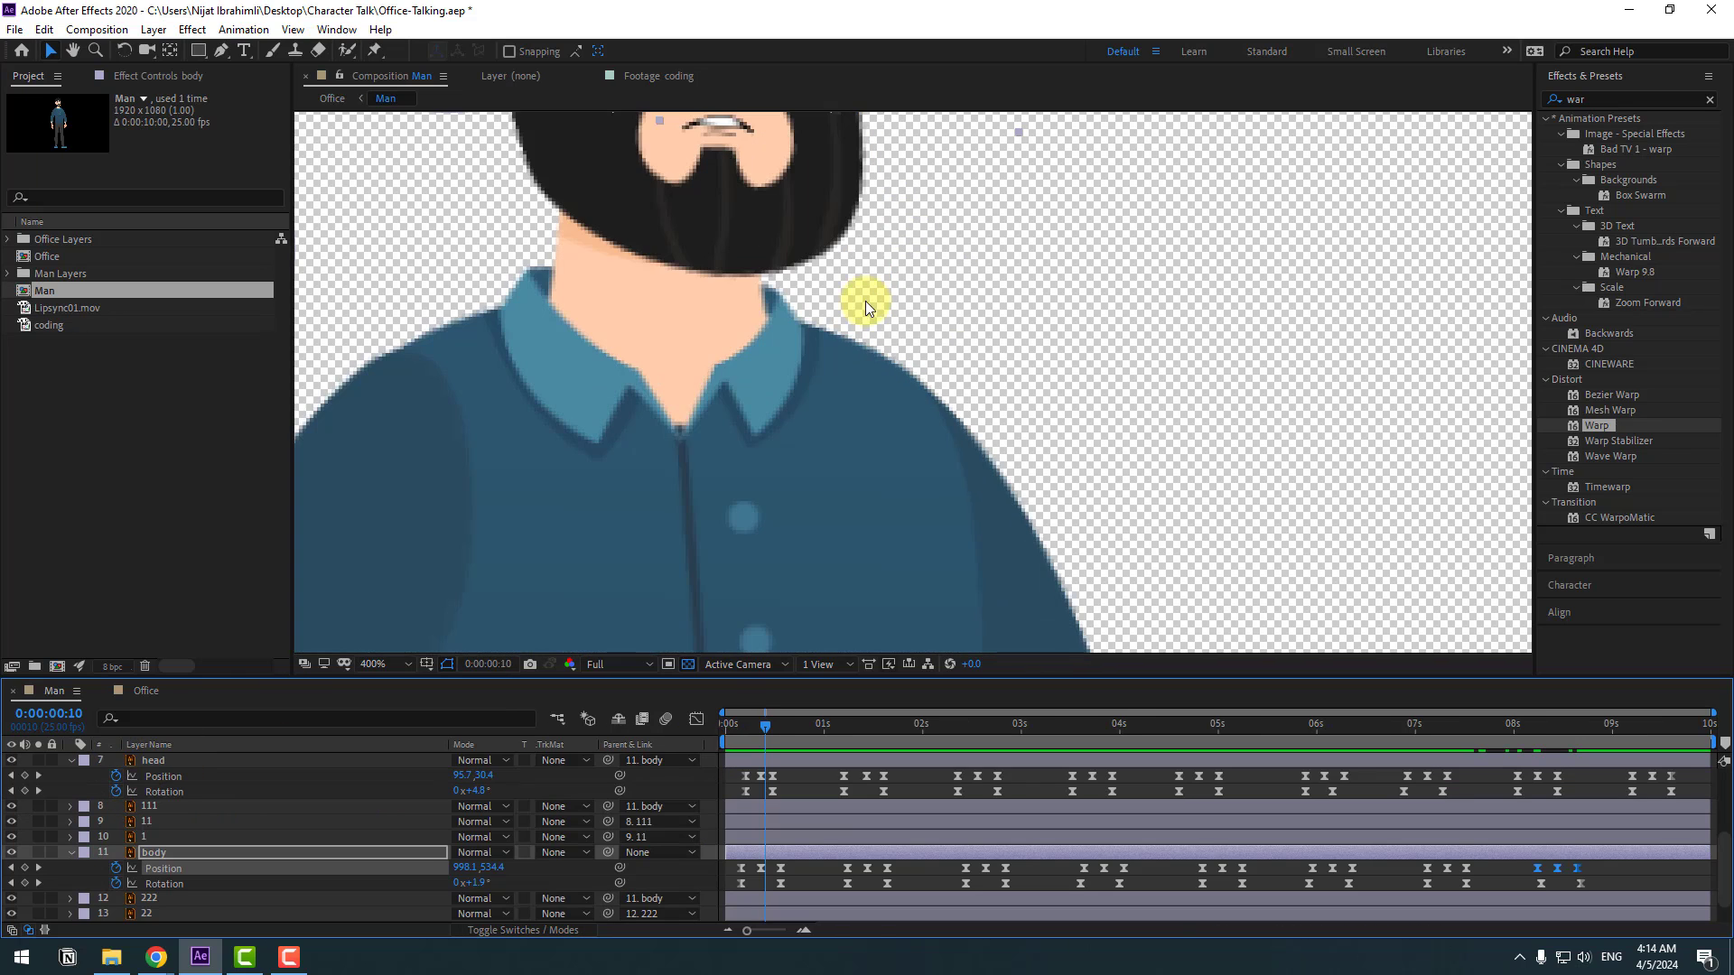
{"action": "scroll", "coordinate": [842, 416], "scroll_direction": "down", "scroll_amount": 2}
{"action": "scroll", "coordinate": [849, 413], "scroll_direction": "up", "scroll_amount": 2}
{"action": "left_click", "coordinate": [84, 790]}
{"action": "key", "text": "ctrl+a"}
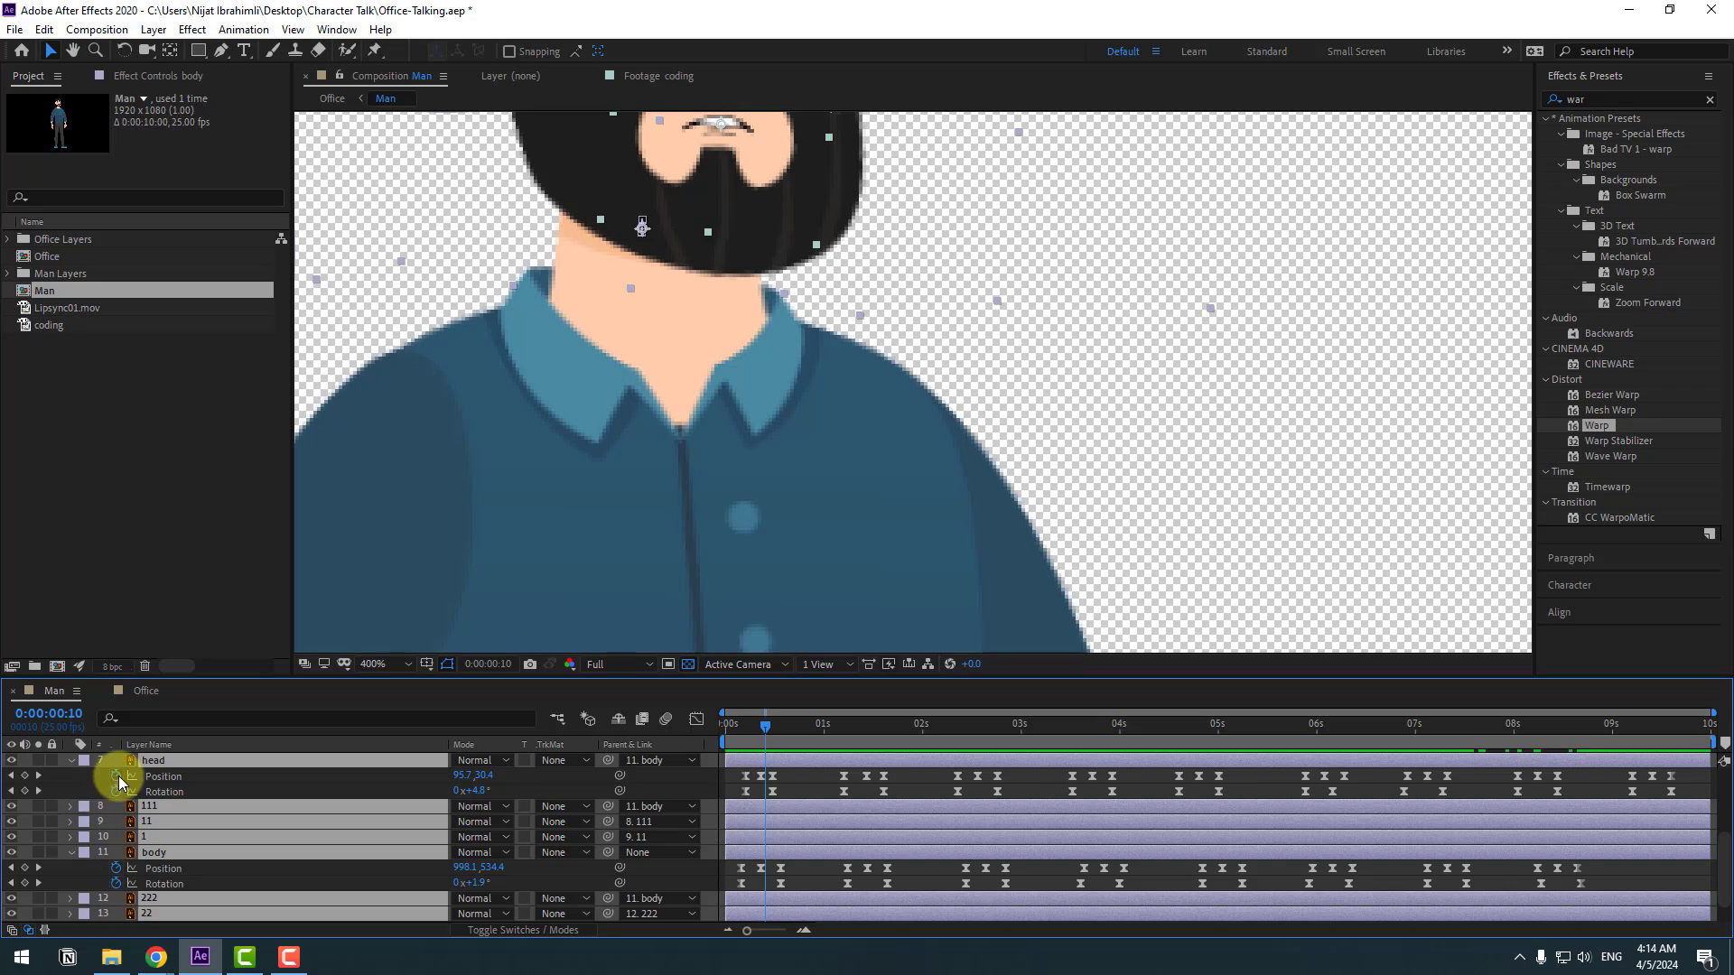
{"action": "left_click", "coordinate": [71, 762]}
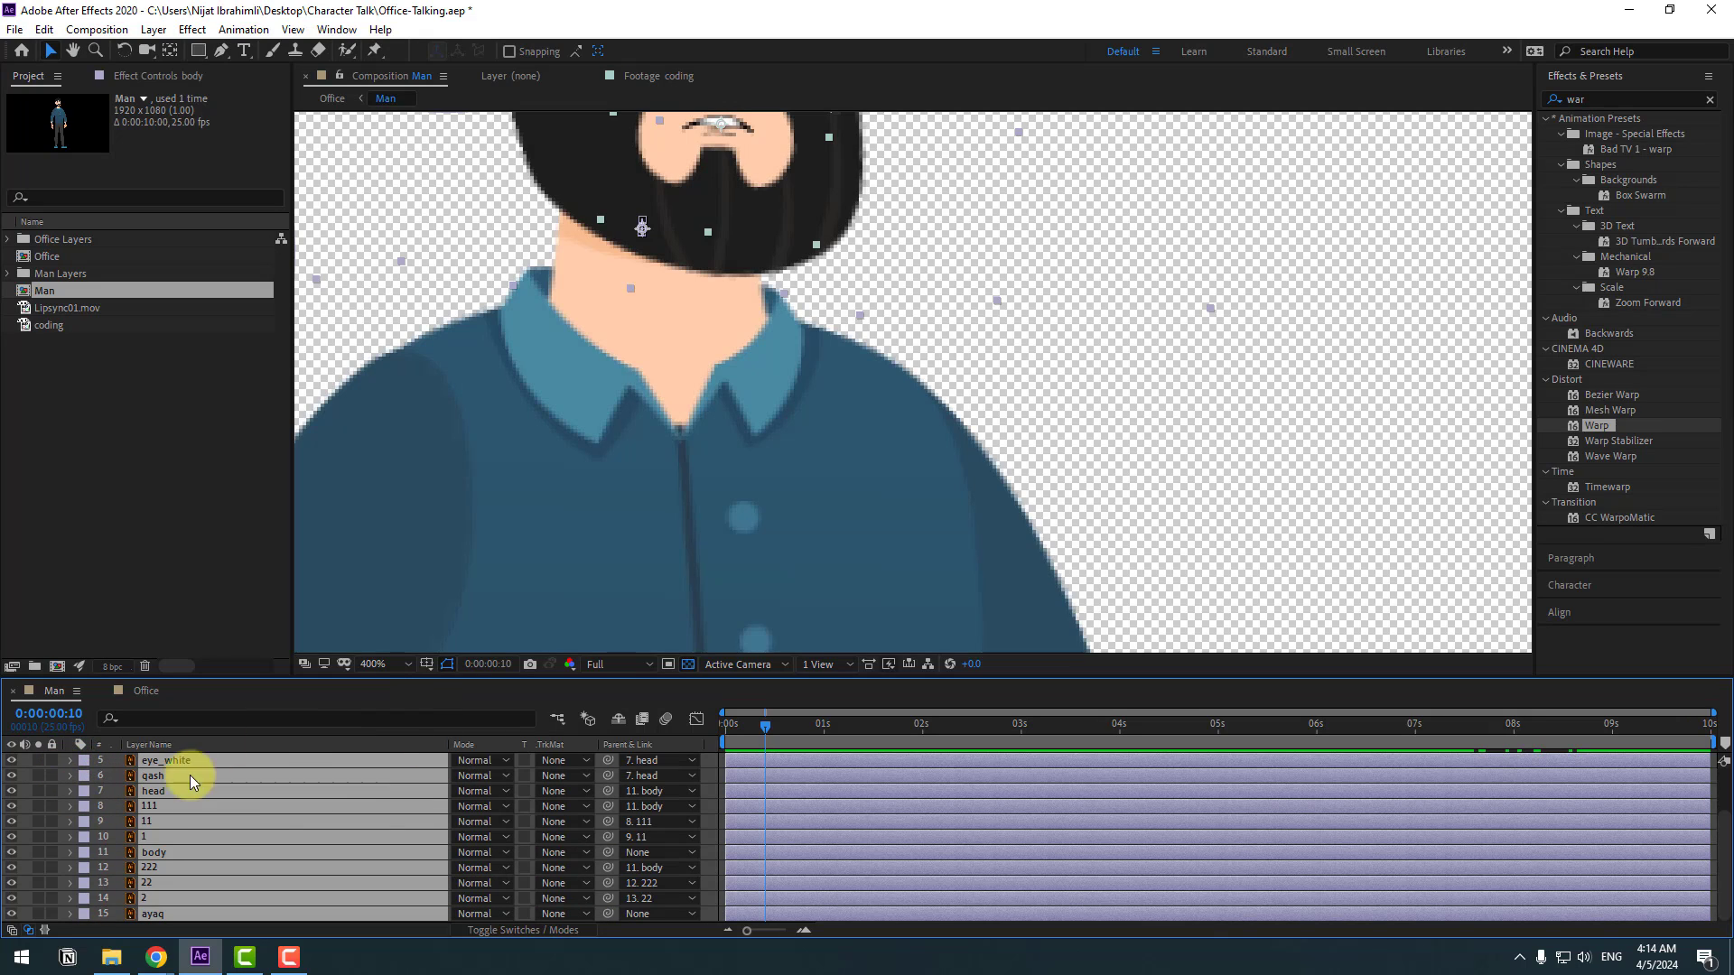
{"action": "left_click", "coordinate": [496, 934]}
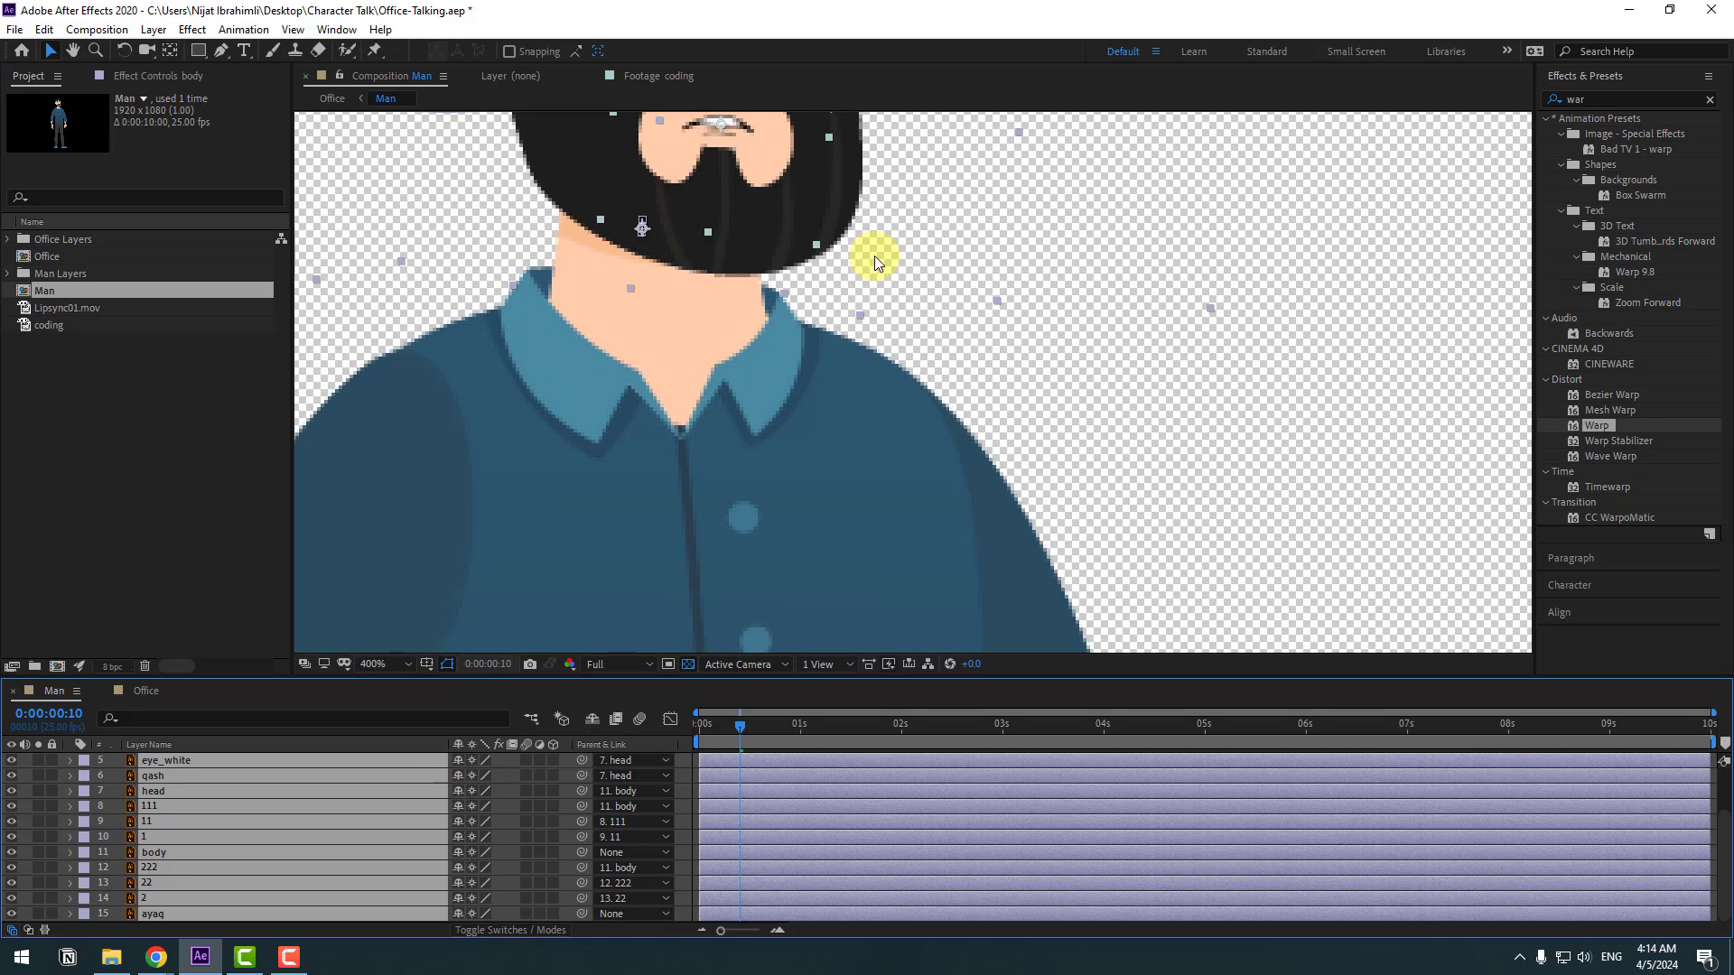
Centre the Man viewer on the face at 200%, then return to the Office composition.
{"action": "key", "text": "h"}
{"action": "left_click_drag", "start_coordinate": [898, 301], "coordinate": [923, 589]}
{"action": "key", "text": "comma"}
{"action": "key", "text": "v"}
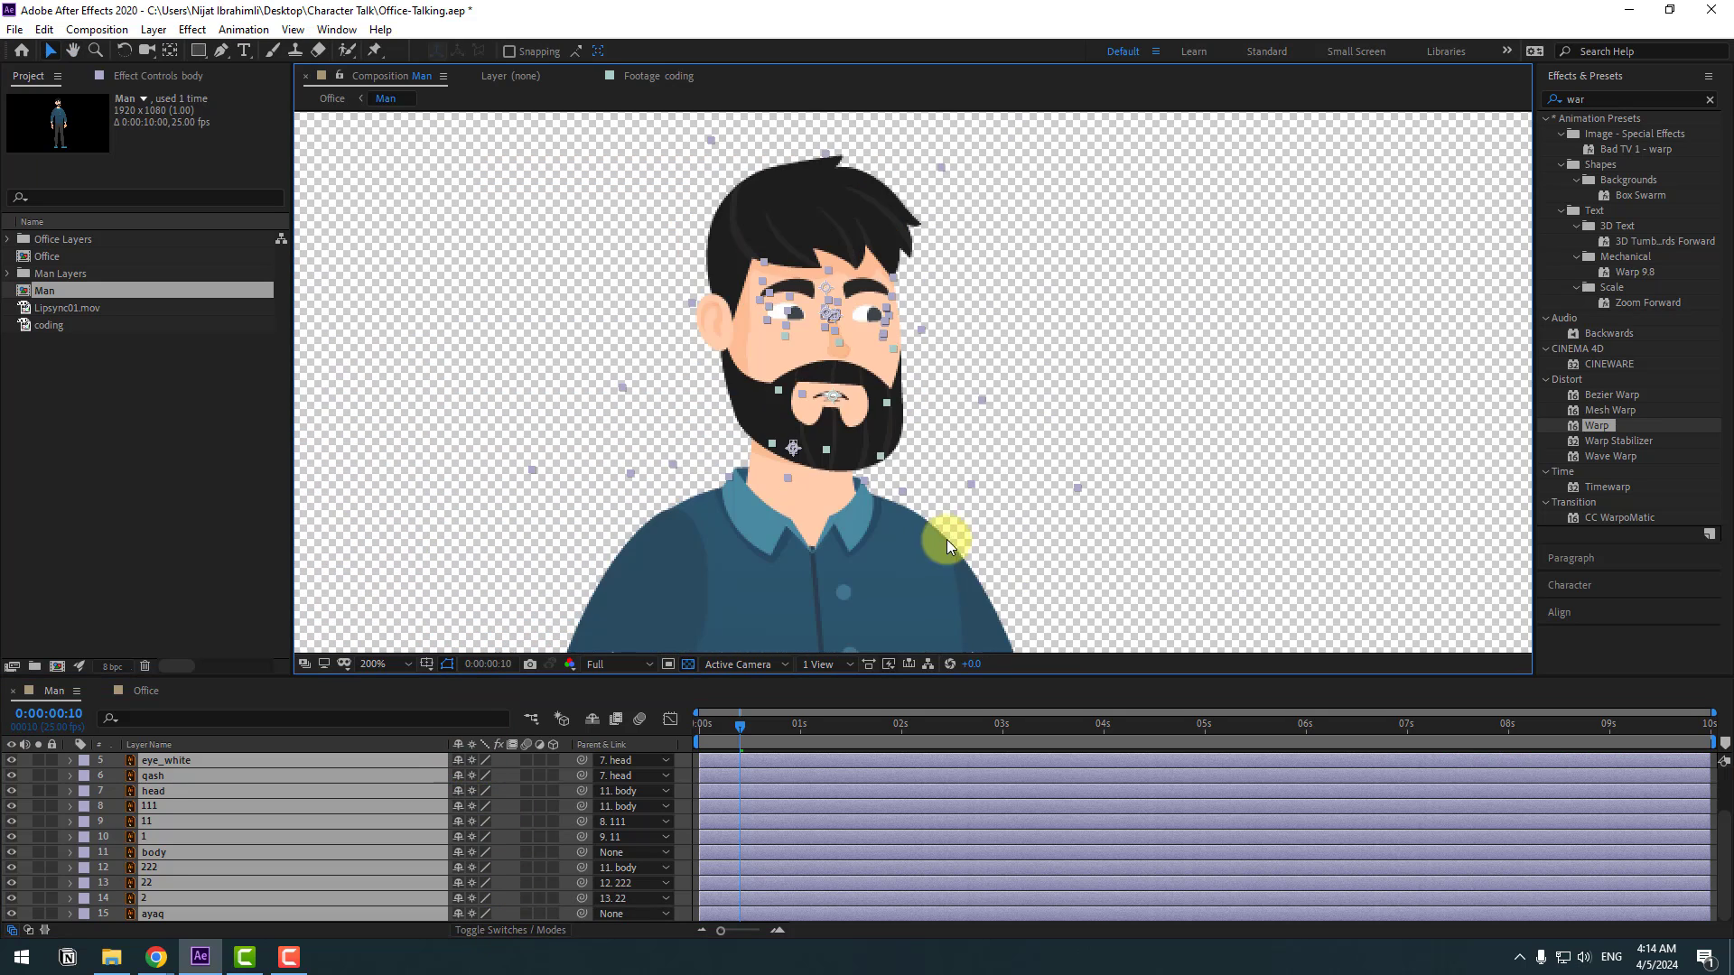
{"action": "left_click", "coordinate": [145, 691]}
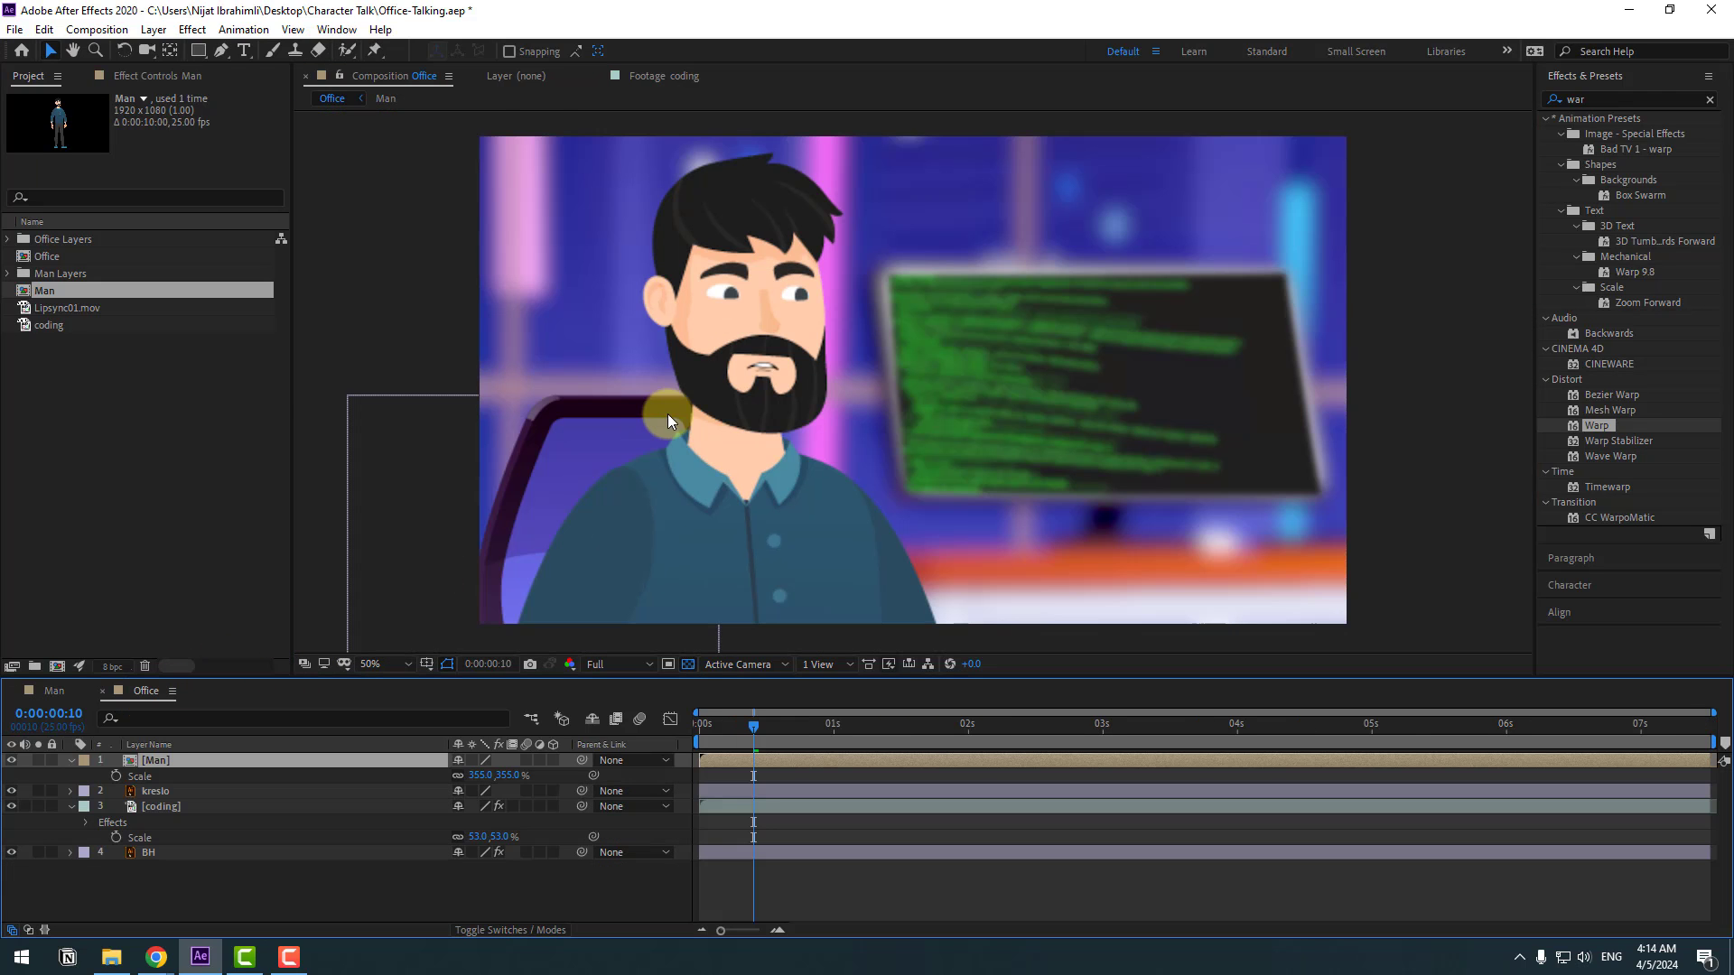
Switch on Collapse Transformations for the Man layer in the Office timeline.
{"action": "scroll", "coordinate": [668, 414], "scroll_direction": "up", "scroll_amount": 2}
{"action": "left_click_drag", "start_coordinate": [653, 339], "coordinate": [784, 366]}
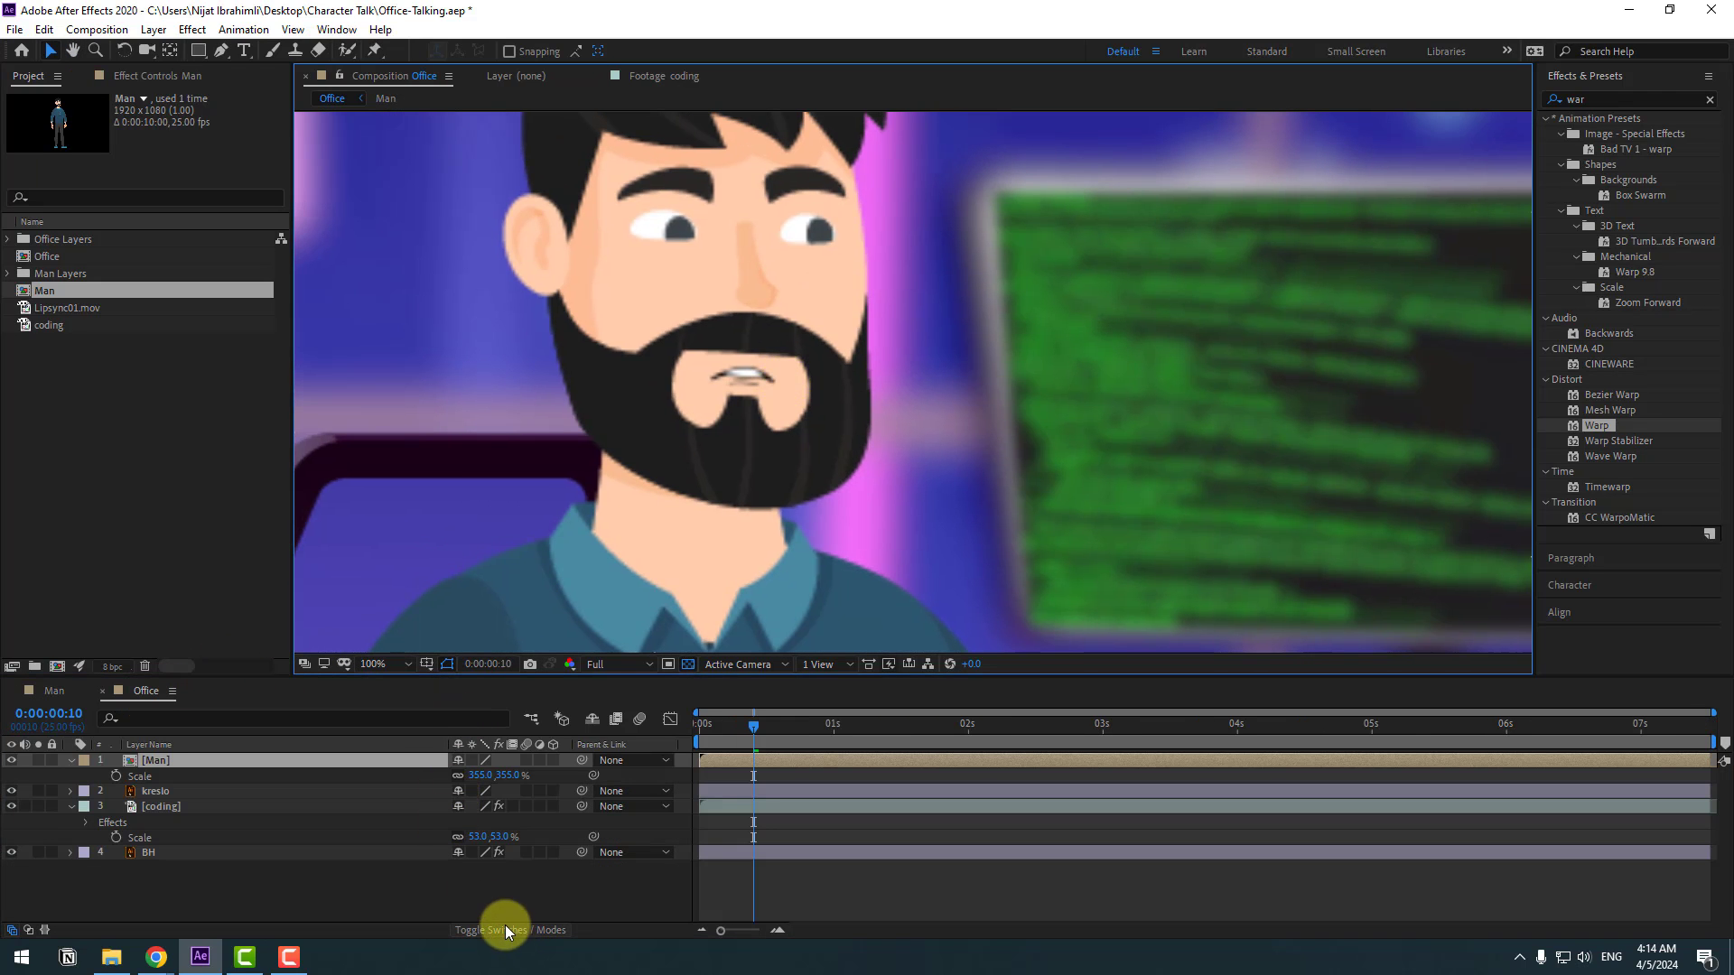
{"action": "left_click", "coordinate": [472, 761]}
{"action": "scroll", "coordinate": [798, 448], "scroll_direction": "up", "scroll_amount": 2}
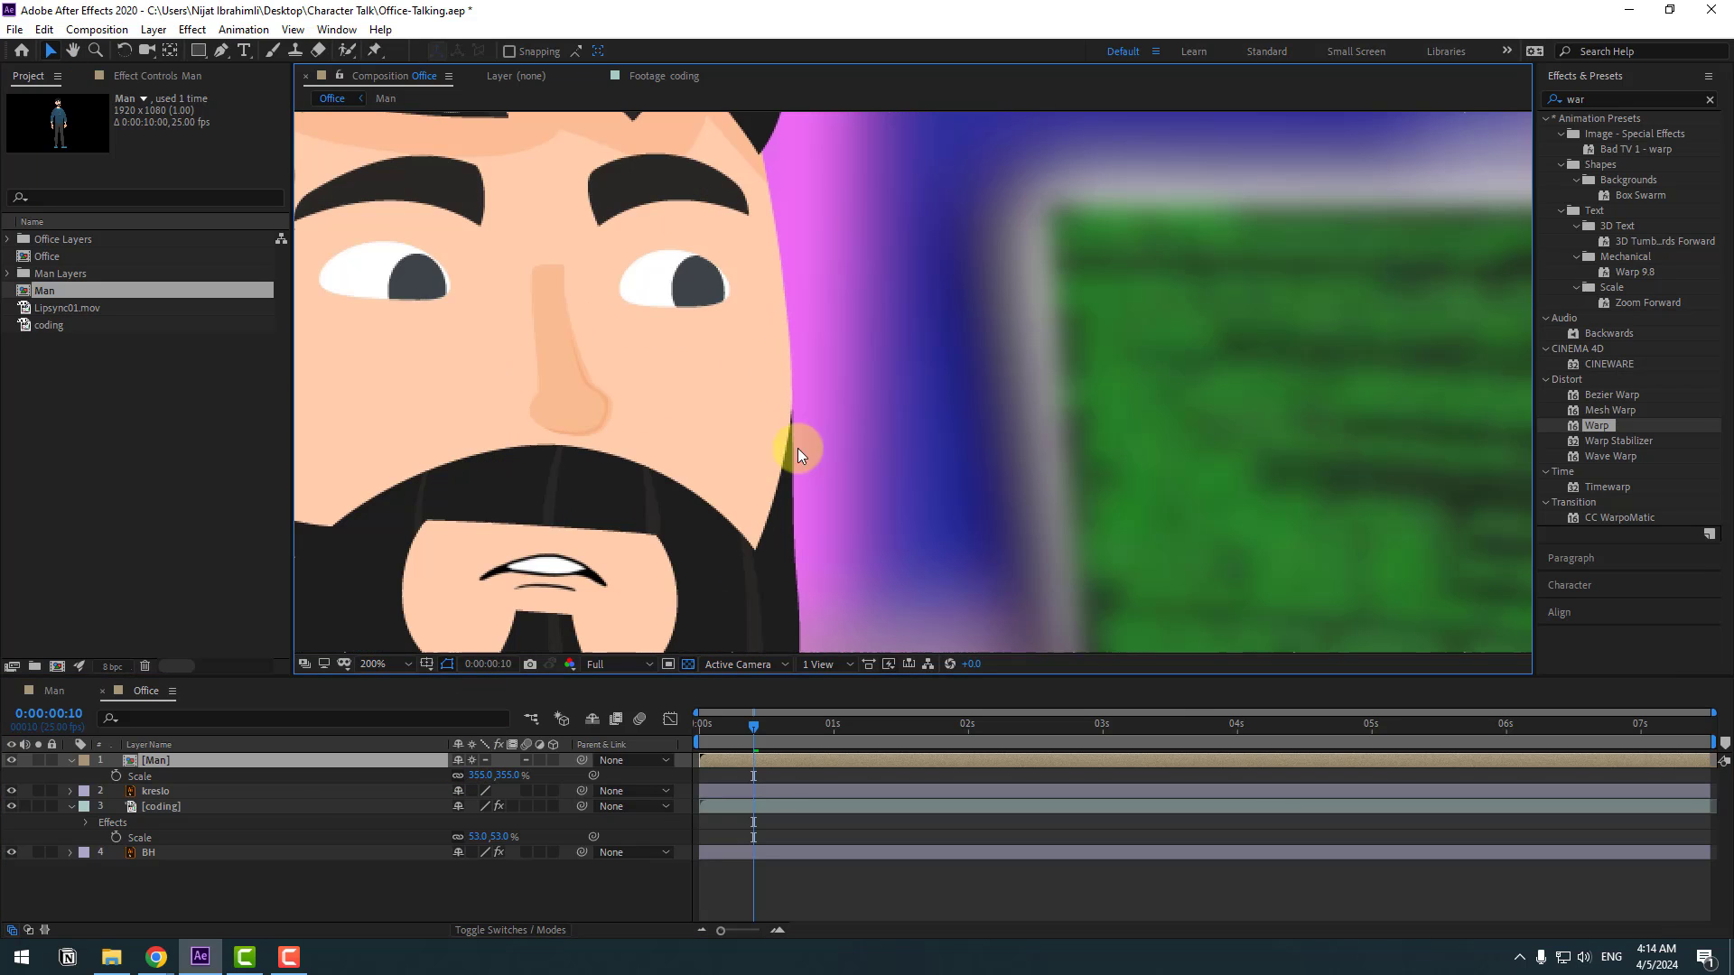
{"action": "scroll", "coordinate": [745, 532], "scroll_direction": "down", "scroll_amount": 4}
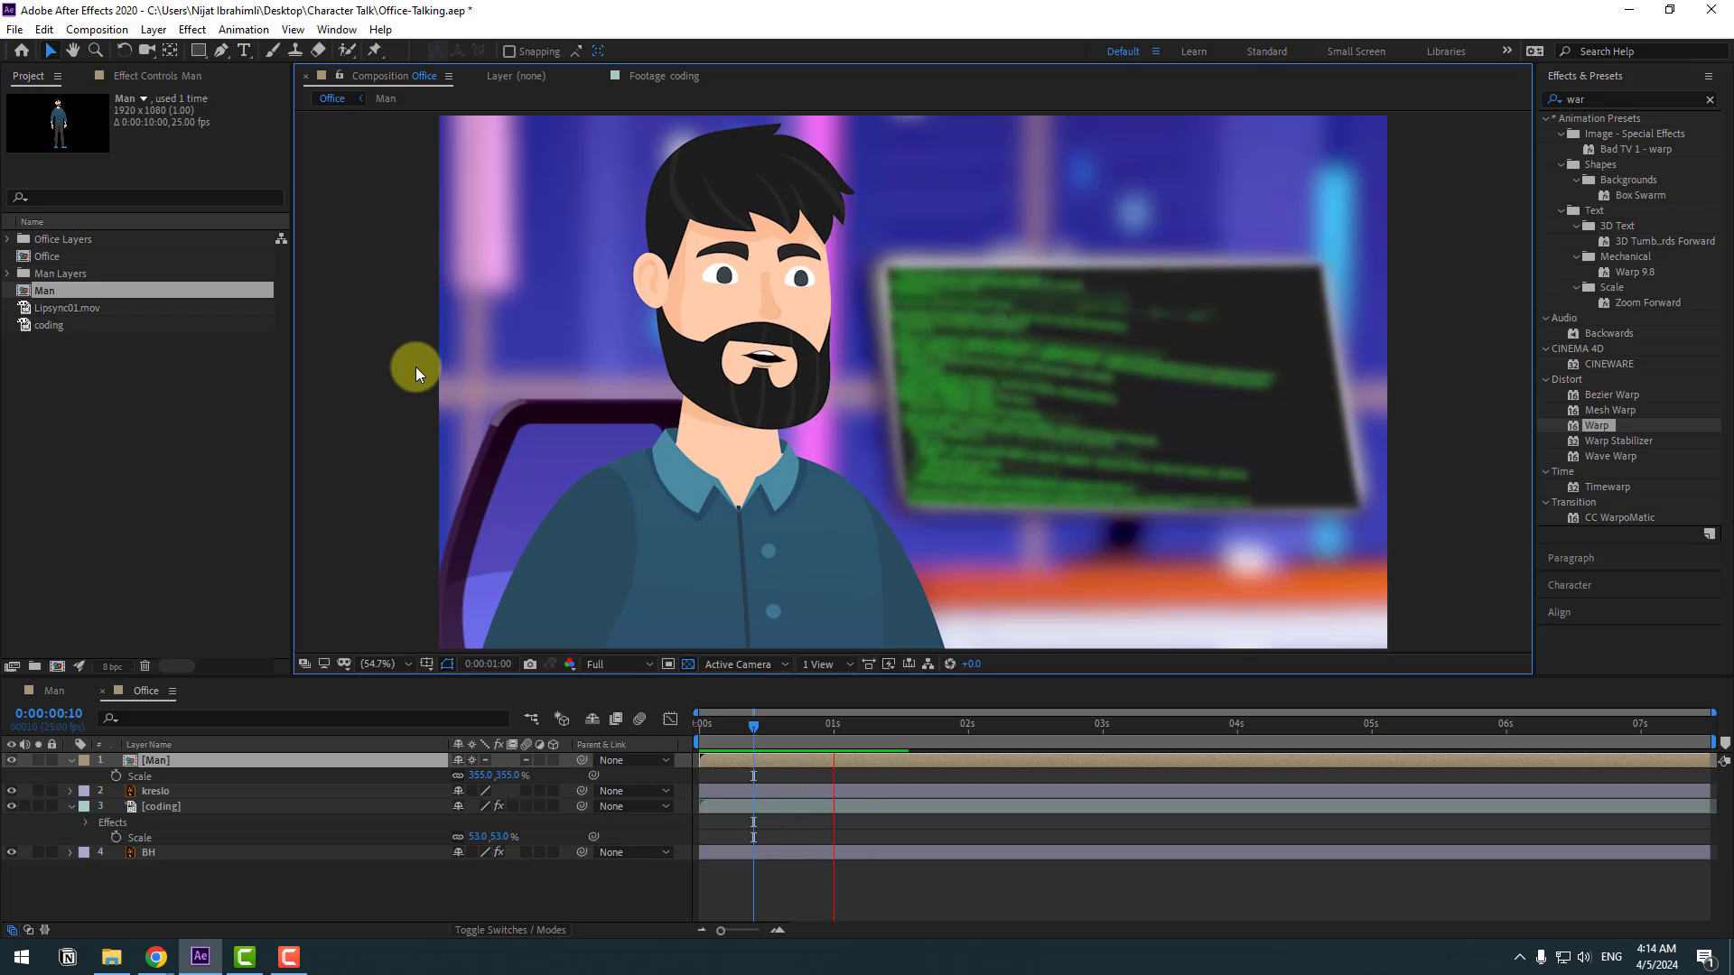